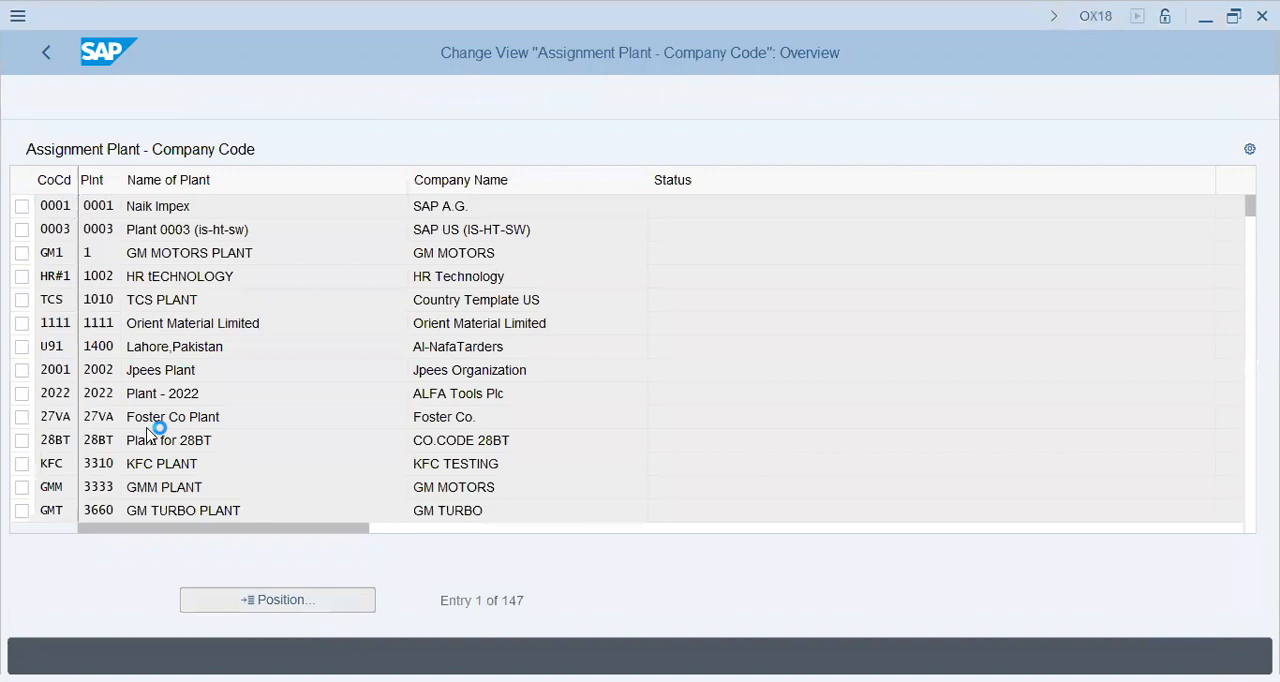
# Locate the YL47 entry in the plant to company code assignments and return to the IMG structure
pyautogui.write('yl47')
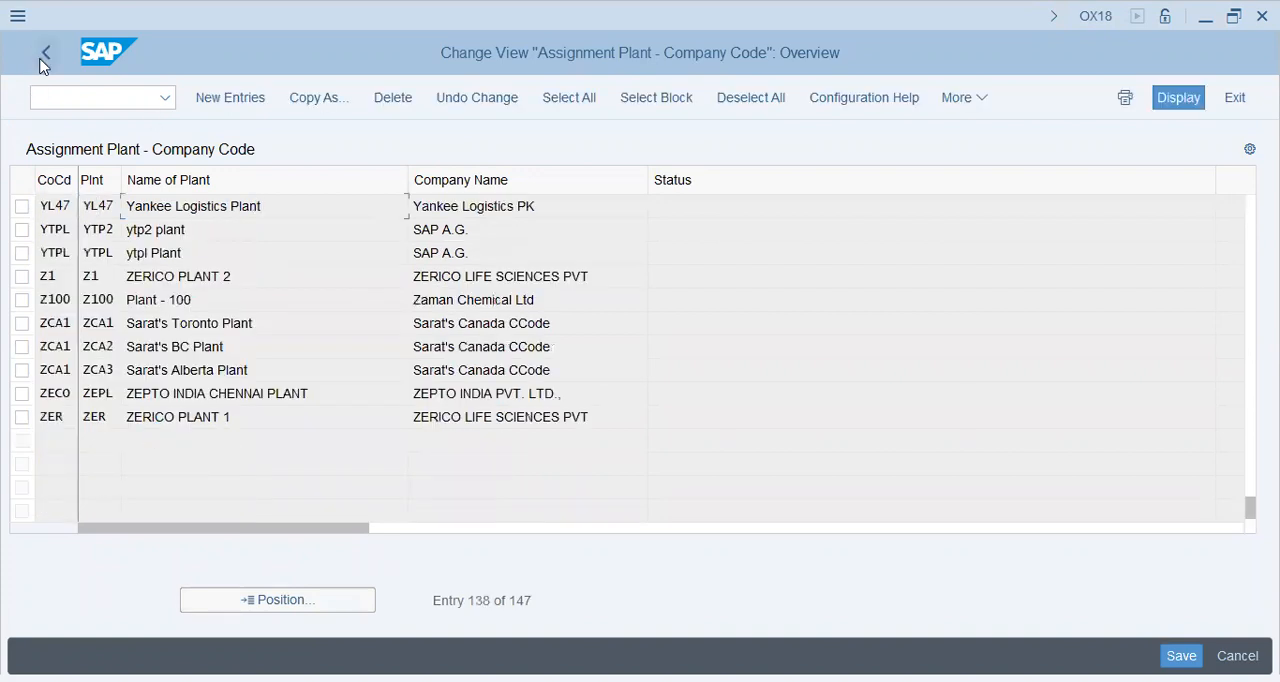
pyautogui.click(41, 62)
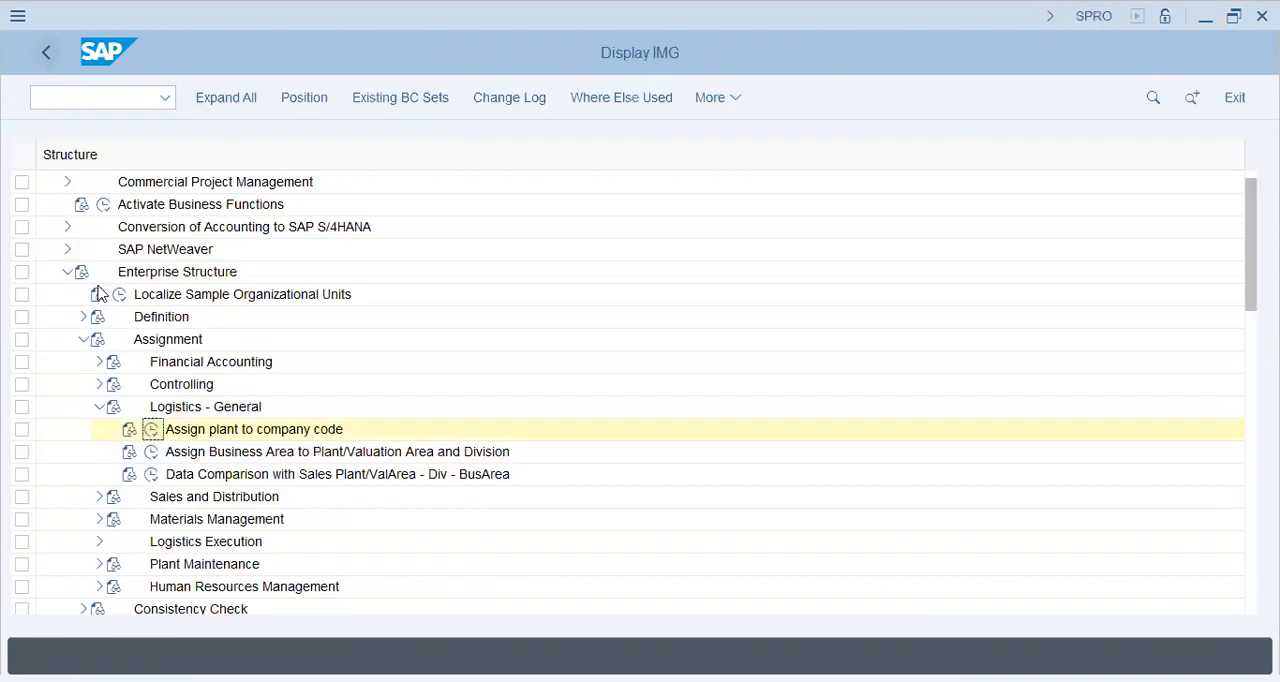
# Open the standard purchasing organization to plant assignment under Materials Management and go to the entry for plant YL47
pyautogui.click(100, 408)
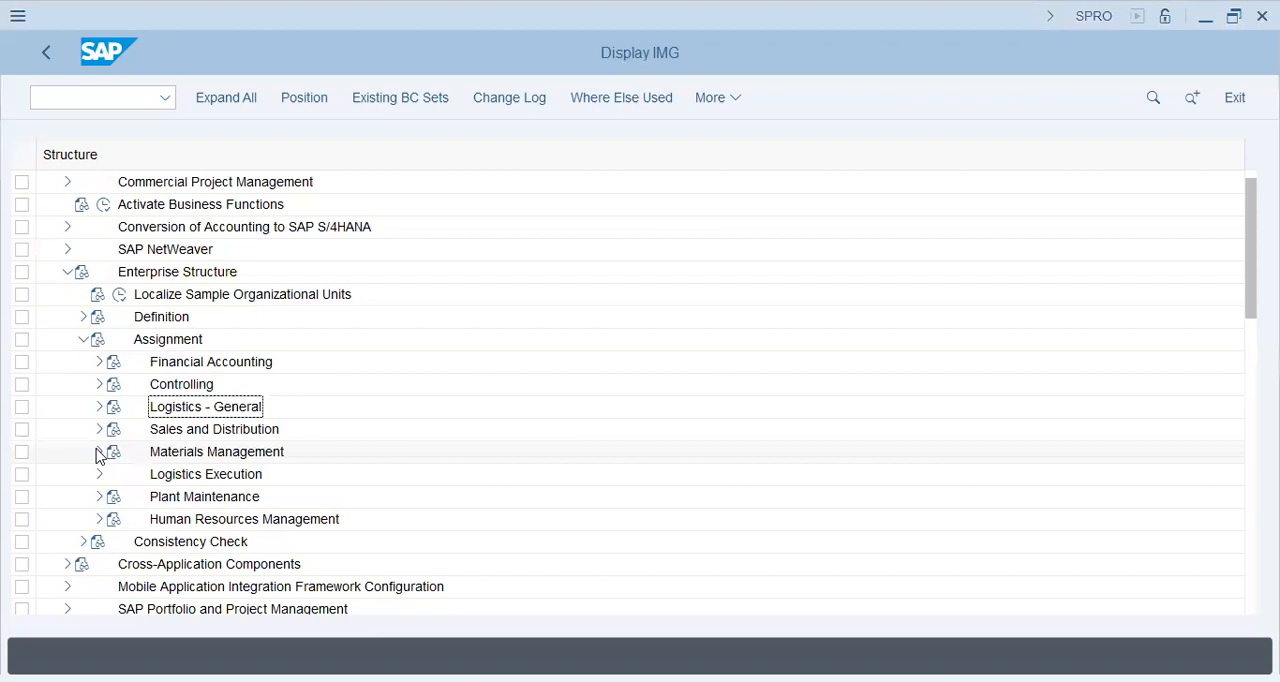
pyautogui.click(100, 453)
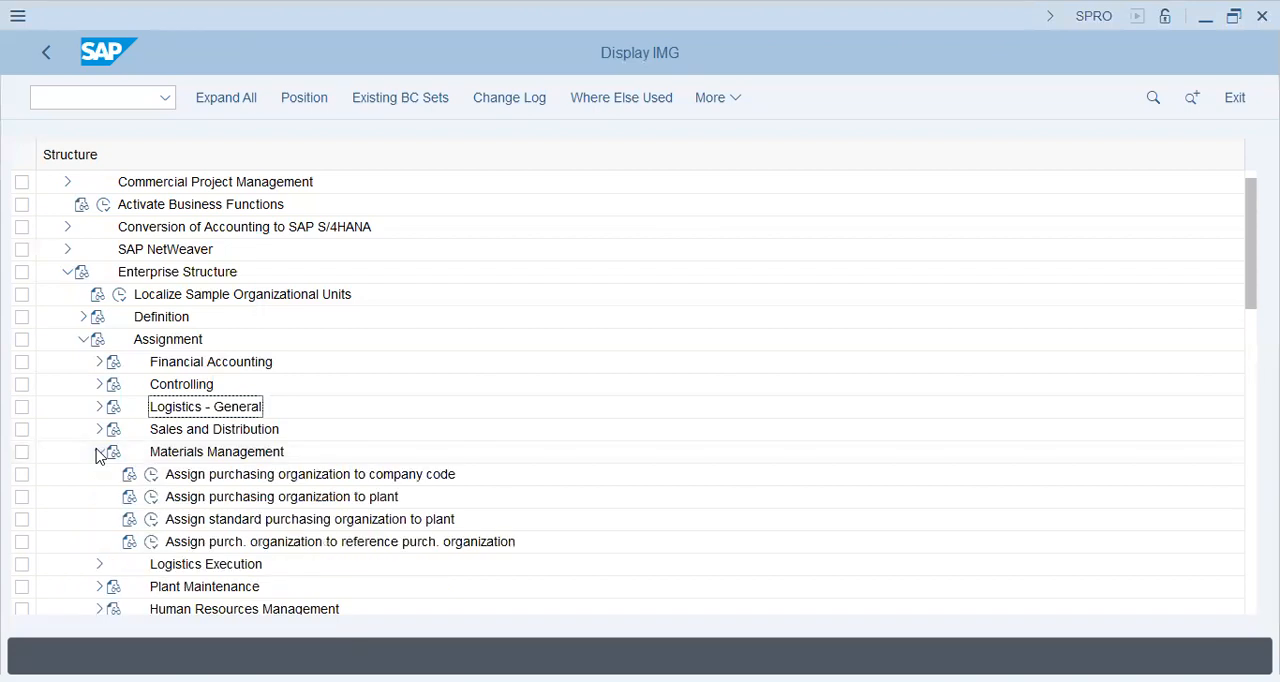
pyautogui.click(151, 520)
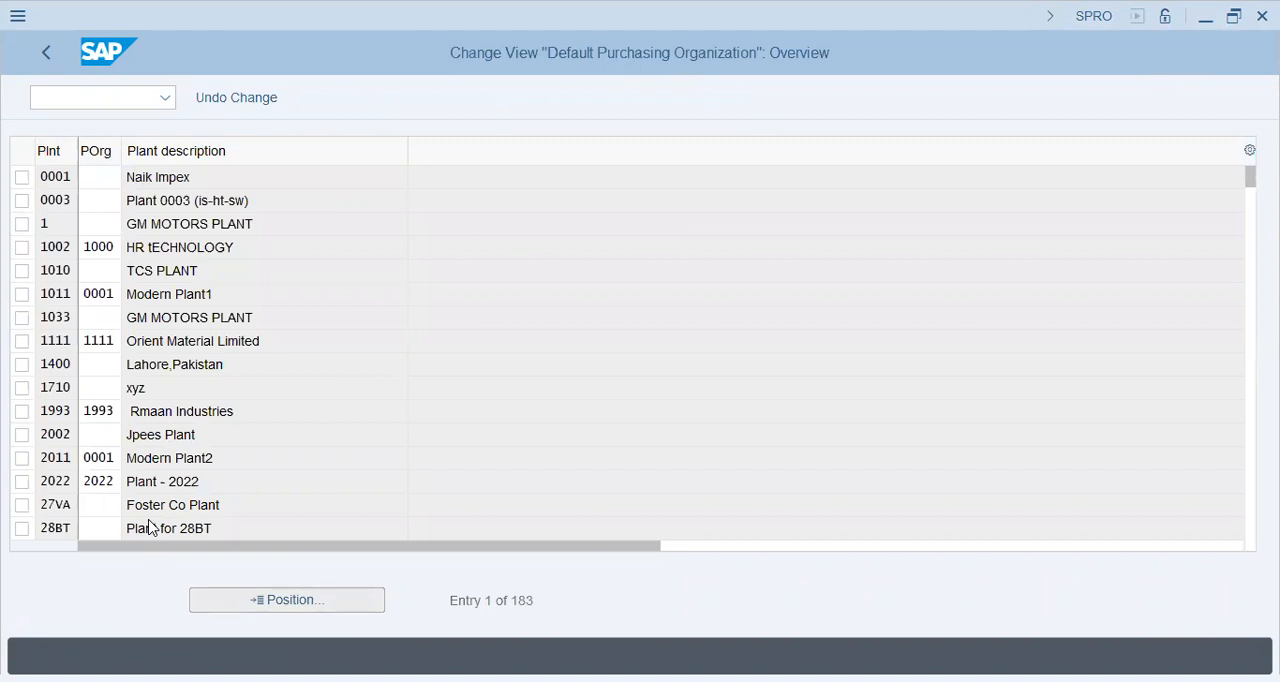
pyautogui.write('y147')
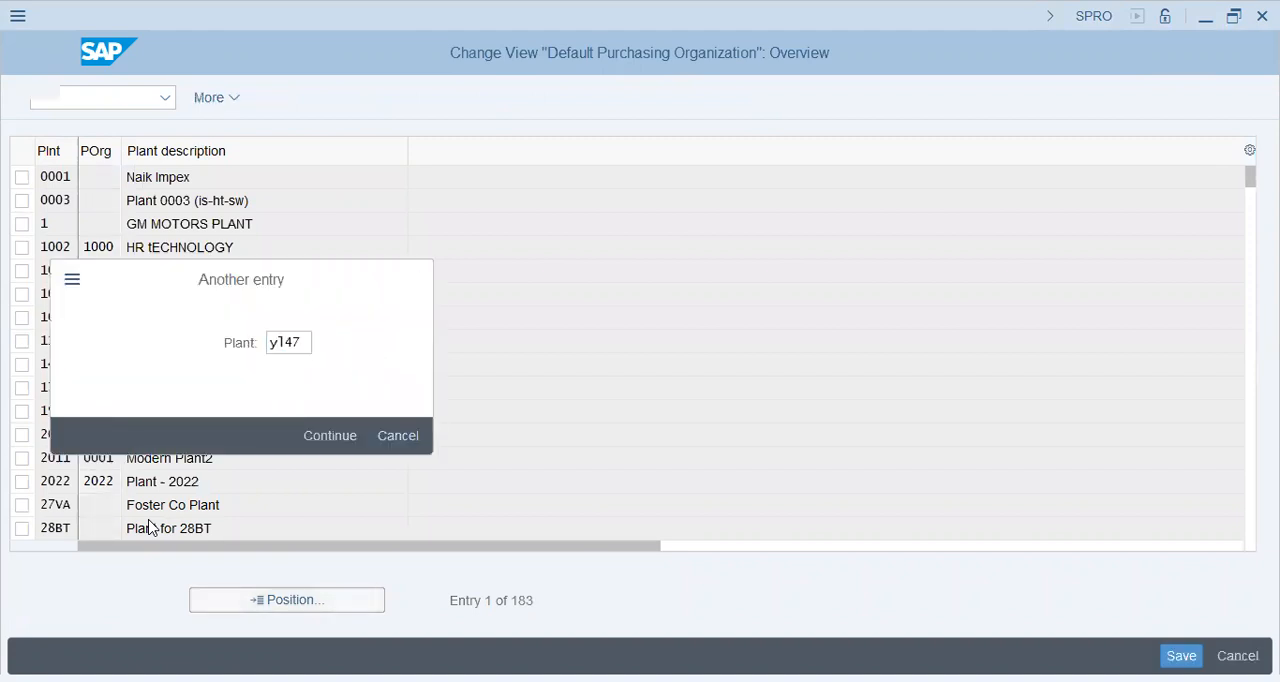
pyautogui.press('Return')
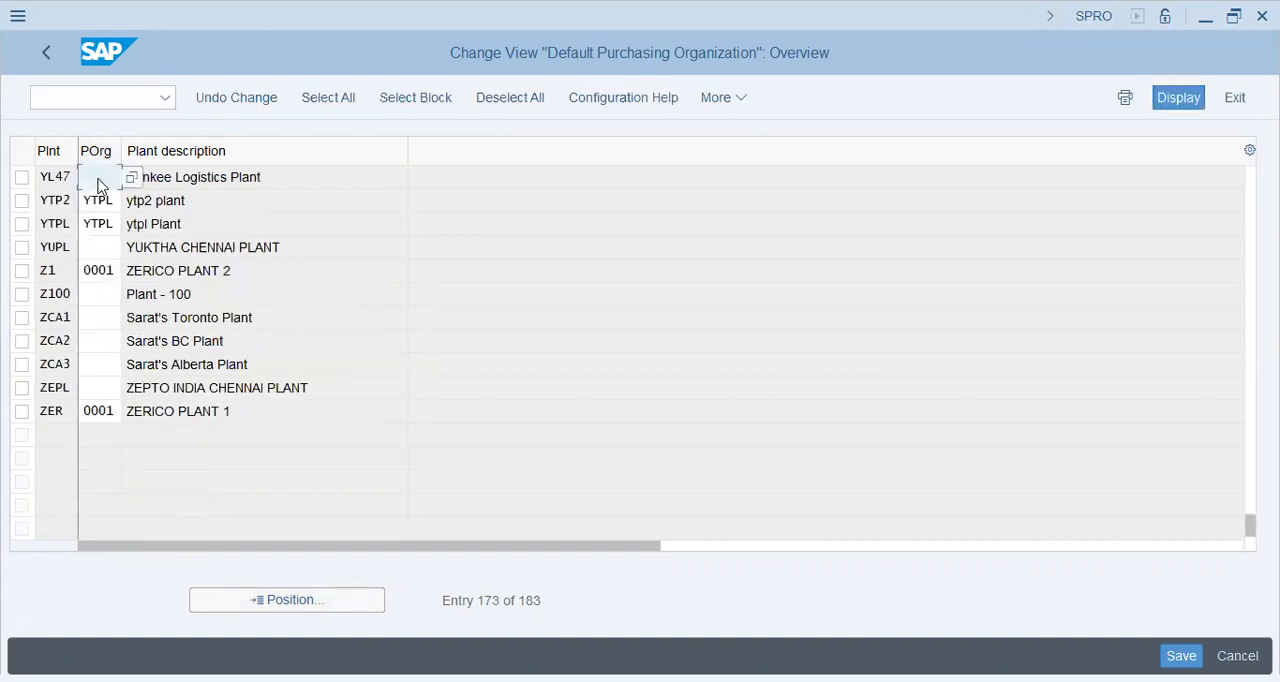
# Assign standard purchasing organization YL47 to plant YL47, save it in customizing request SA2K901097 and return to the IMG structure
pyautogui.write('y147')
pyautogui.doubleClick(98, 184)
pyautogui.hotkey('ctrl', 's')
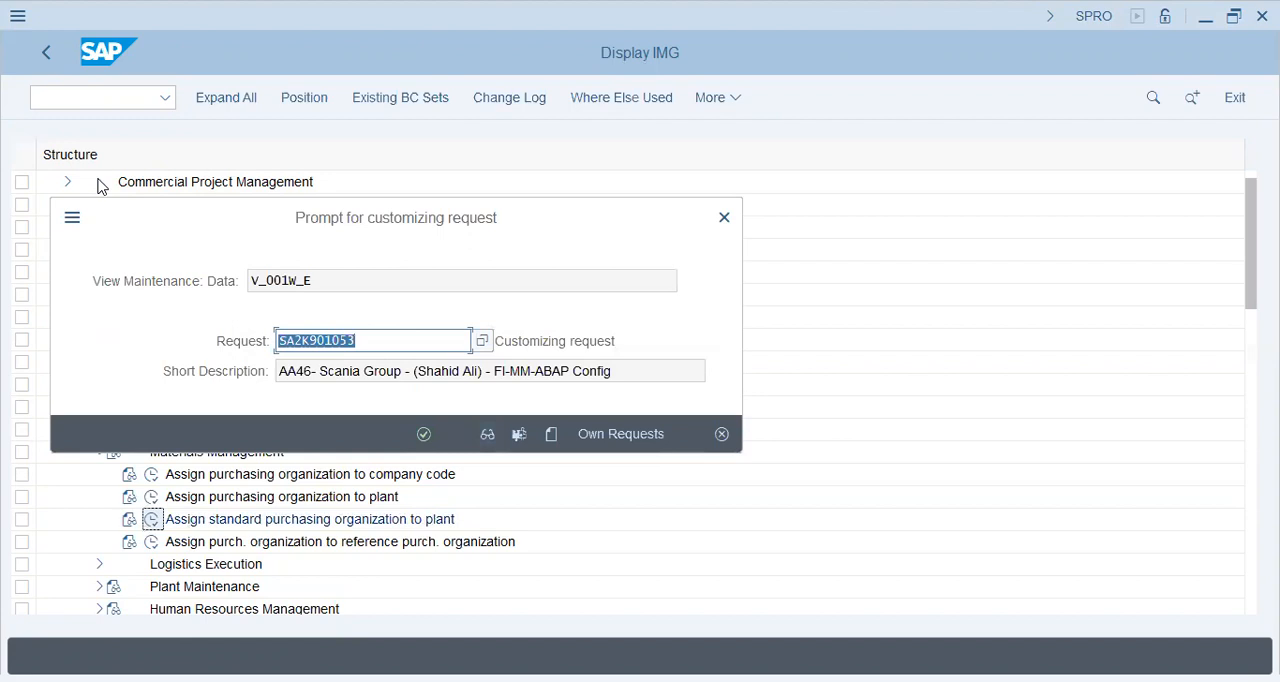
pyautogui.press('Return')
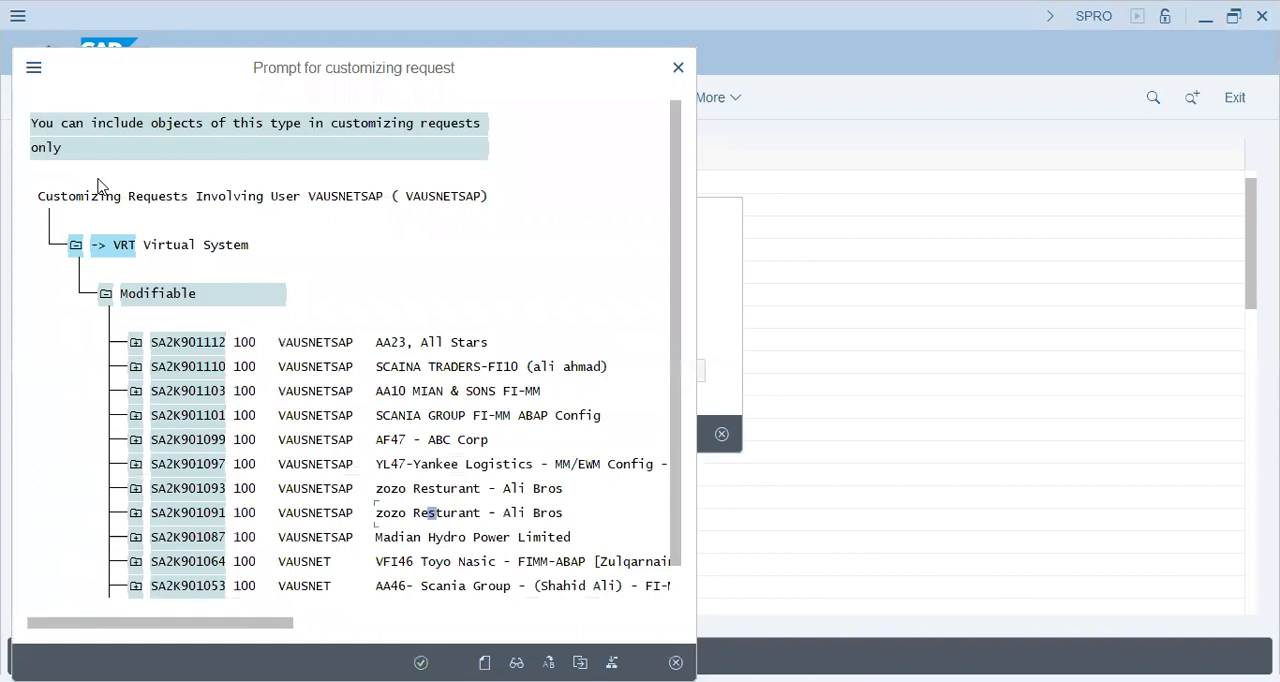
pyautogui.press('Escape')
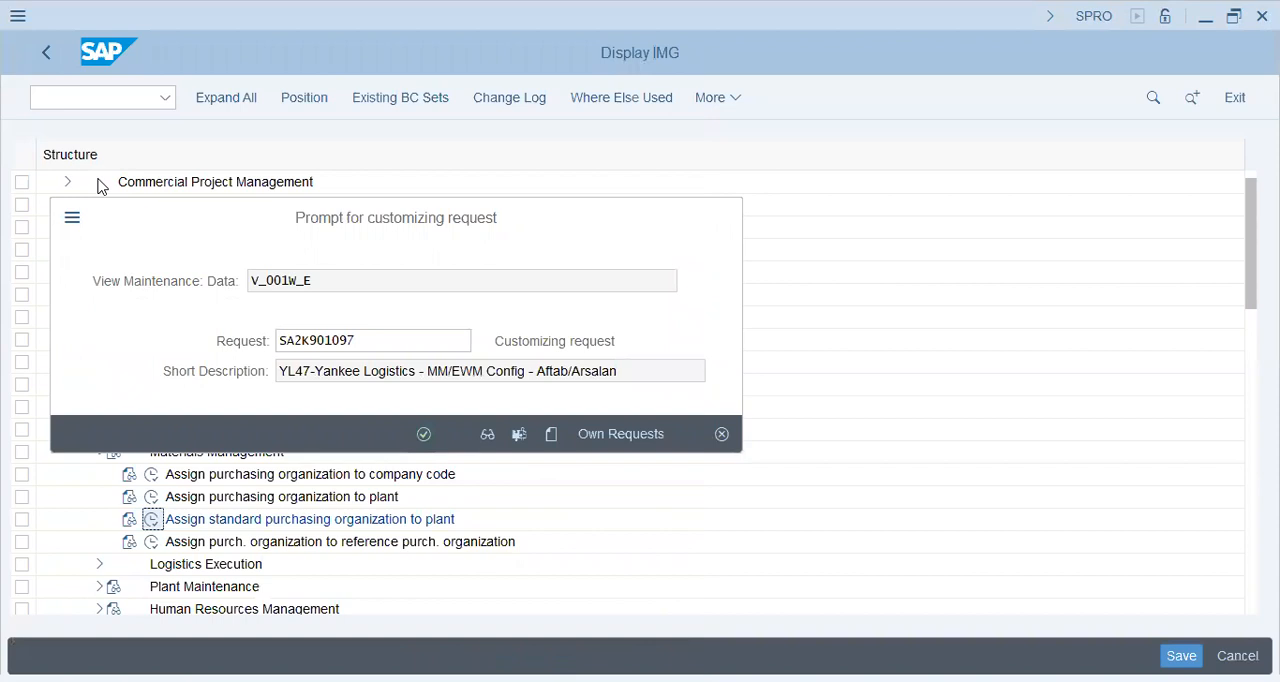
pyautogui.press('Return')
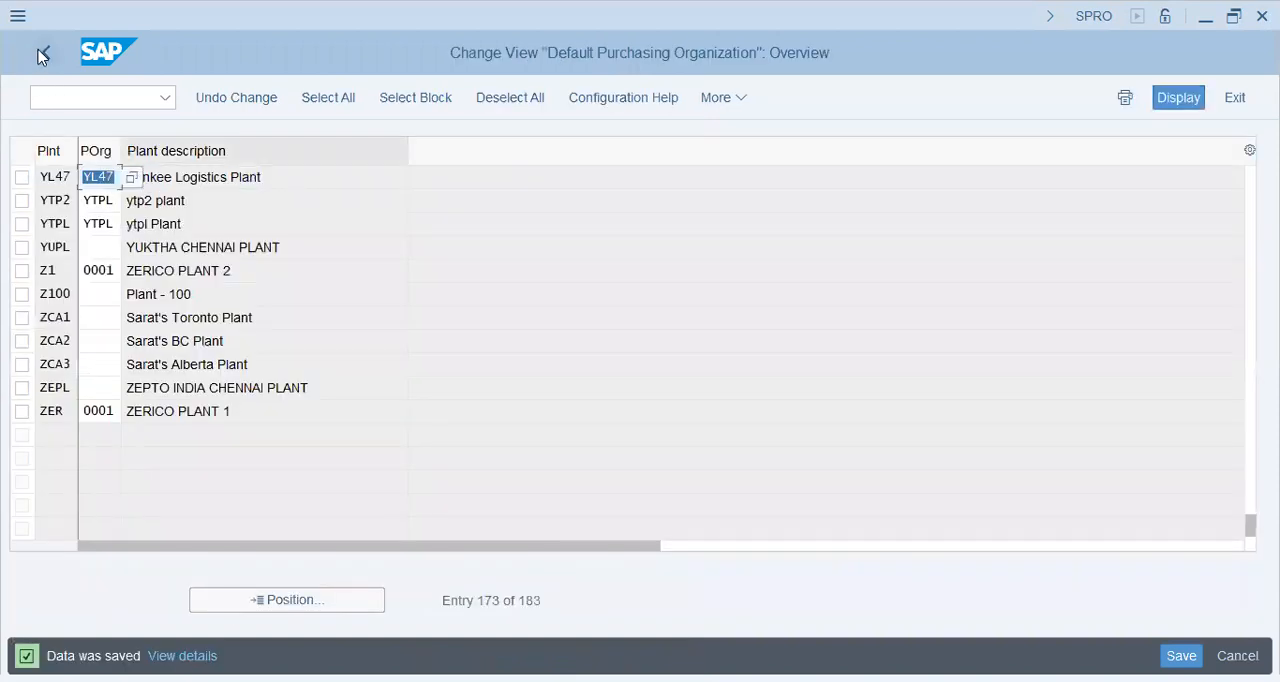
pyautogui.click(43, 54)
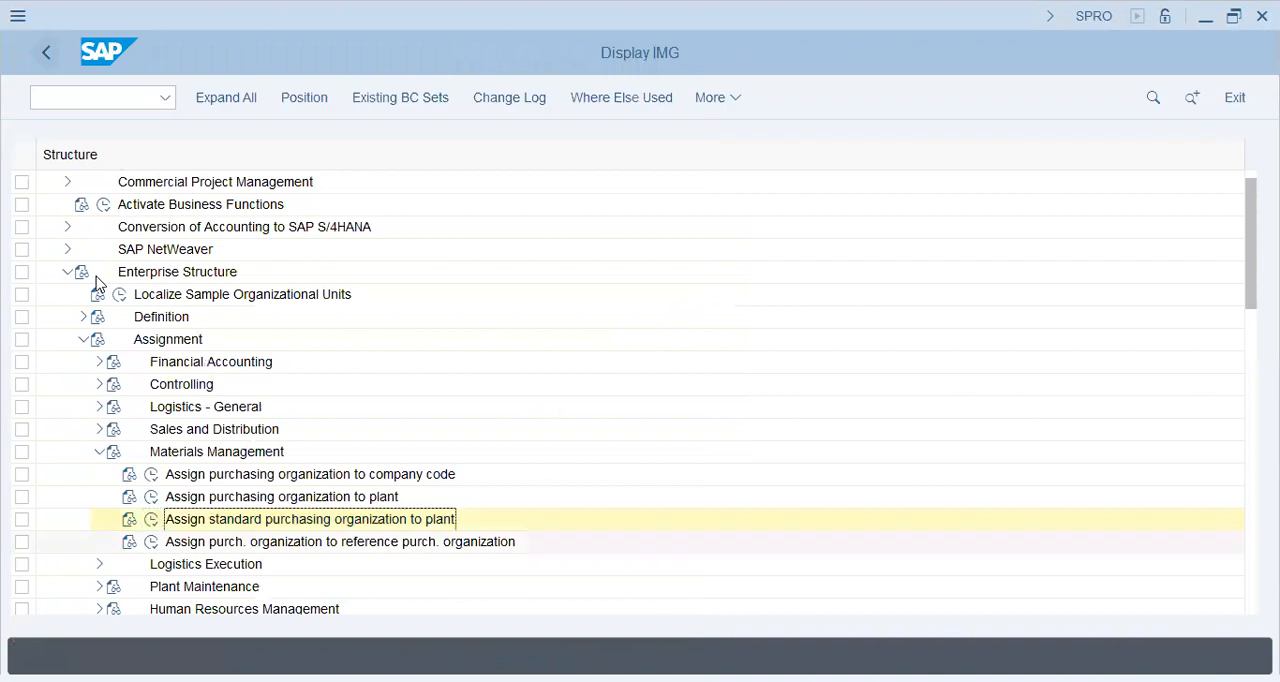
# Add a new reference purchasing organization assignment with YL47 as both the purchasing organization and the reference purchasing organization
pyautogui.click(147, 544)
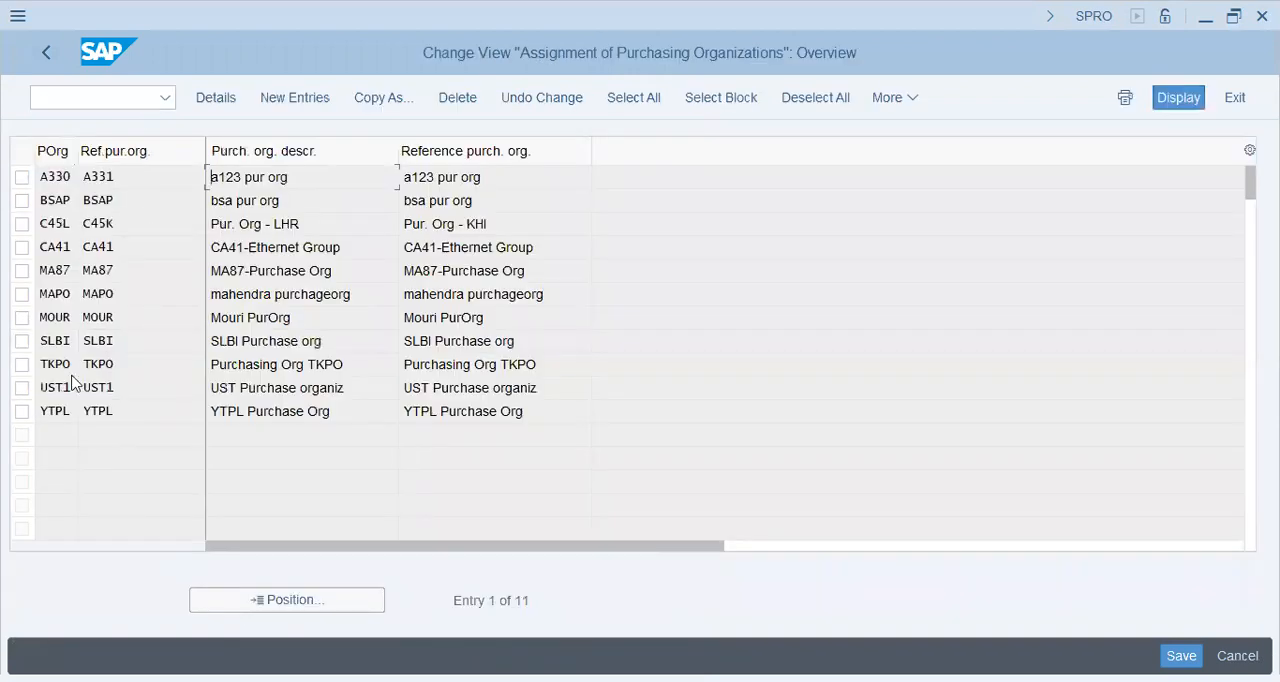
pyautogui.click(106, 412)
pyautogui.press('F5')
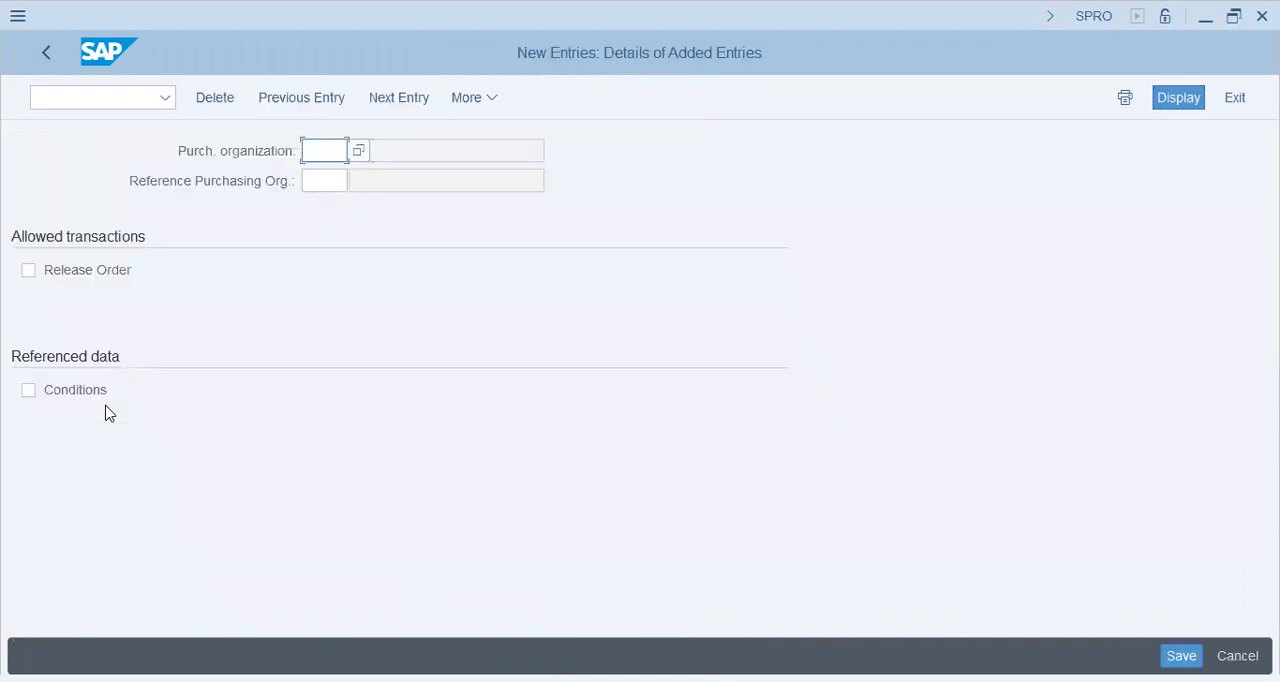
pyautogui.write('y147')
pyautogui.press('Tab')
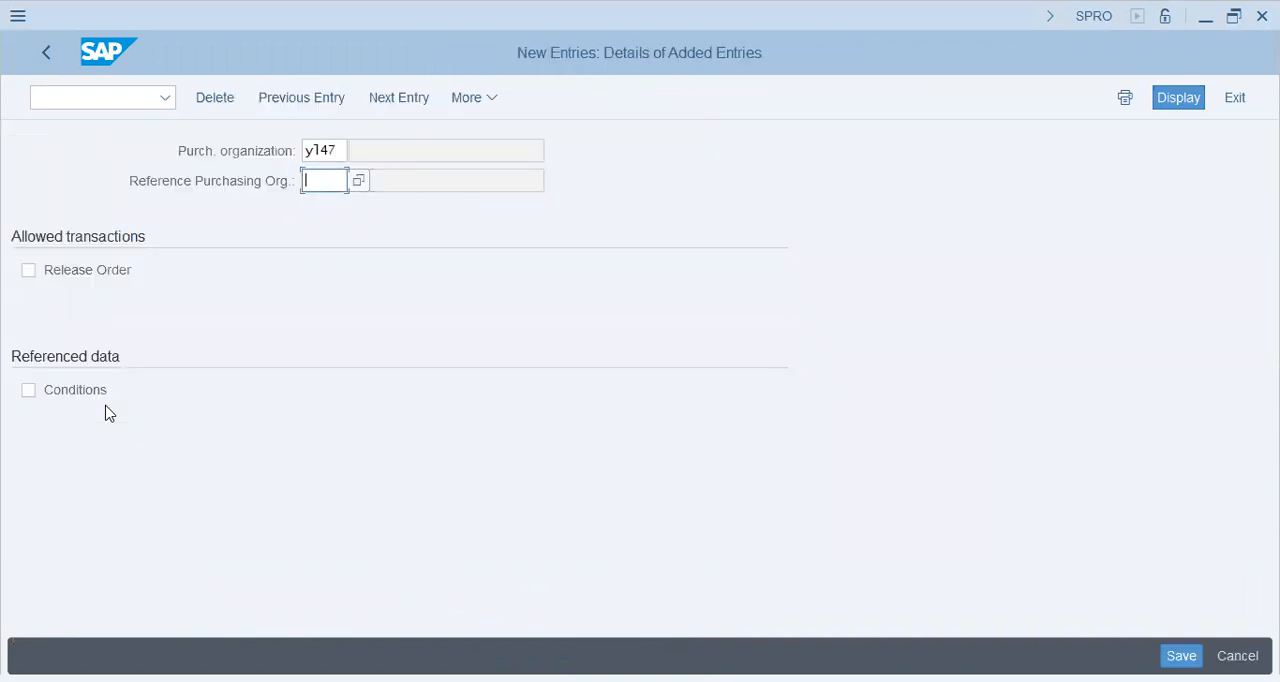
pyautogui.write('y147')
pyautogui.press('Return')
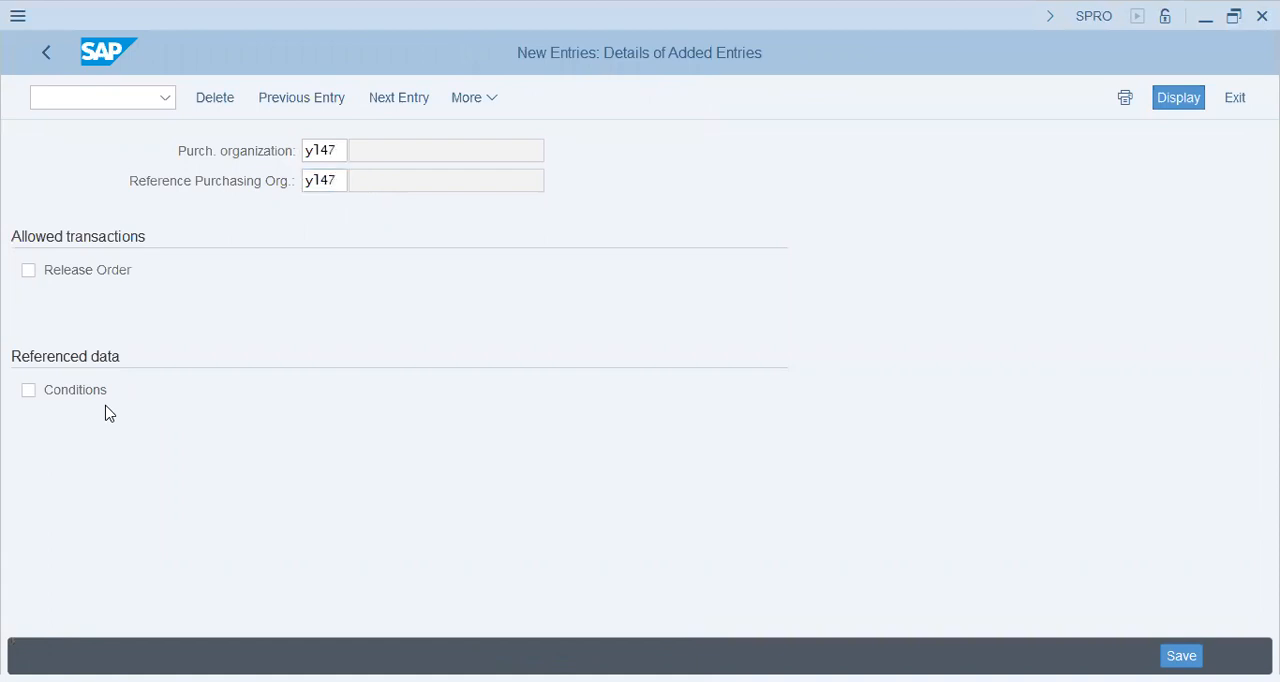
# Enable Release Order and Conditions for the new assignment, save it in customizing request SA2K901097 and return to the IMG structure
pyautogui.click(96, 270)
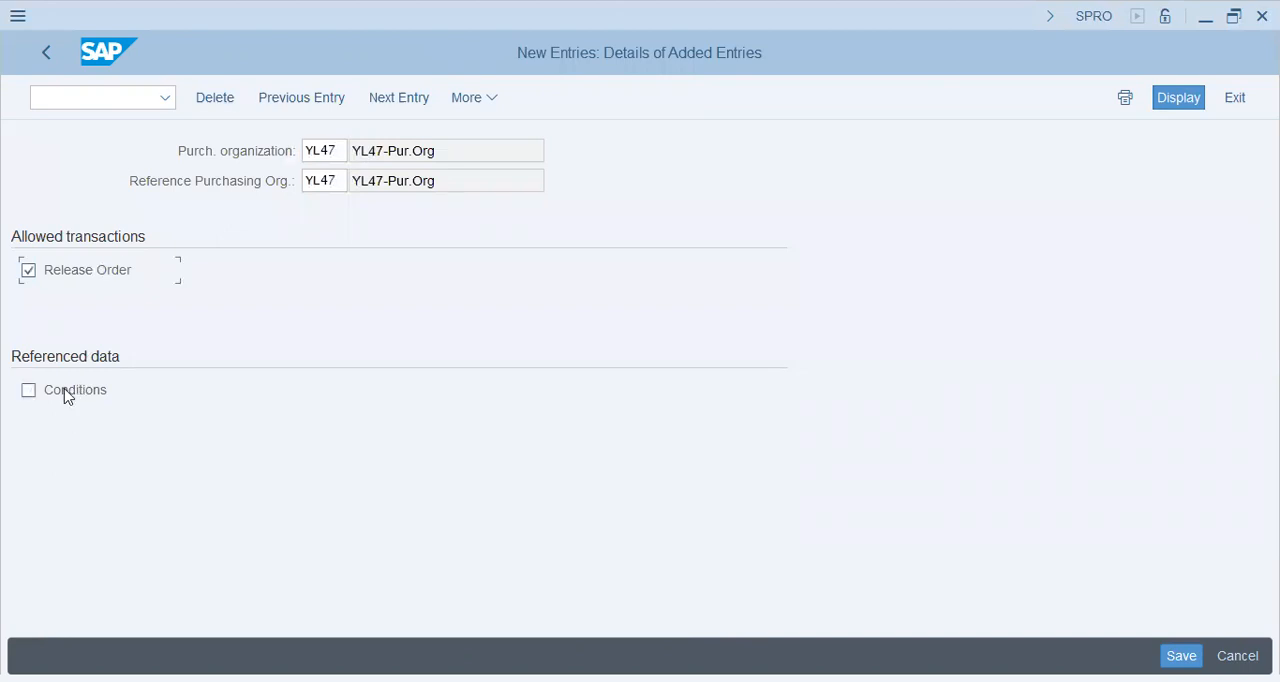
pyautogui.click(78, 396)
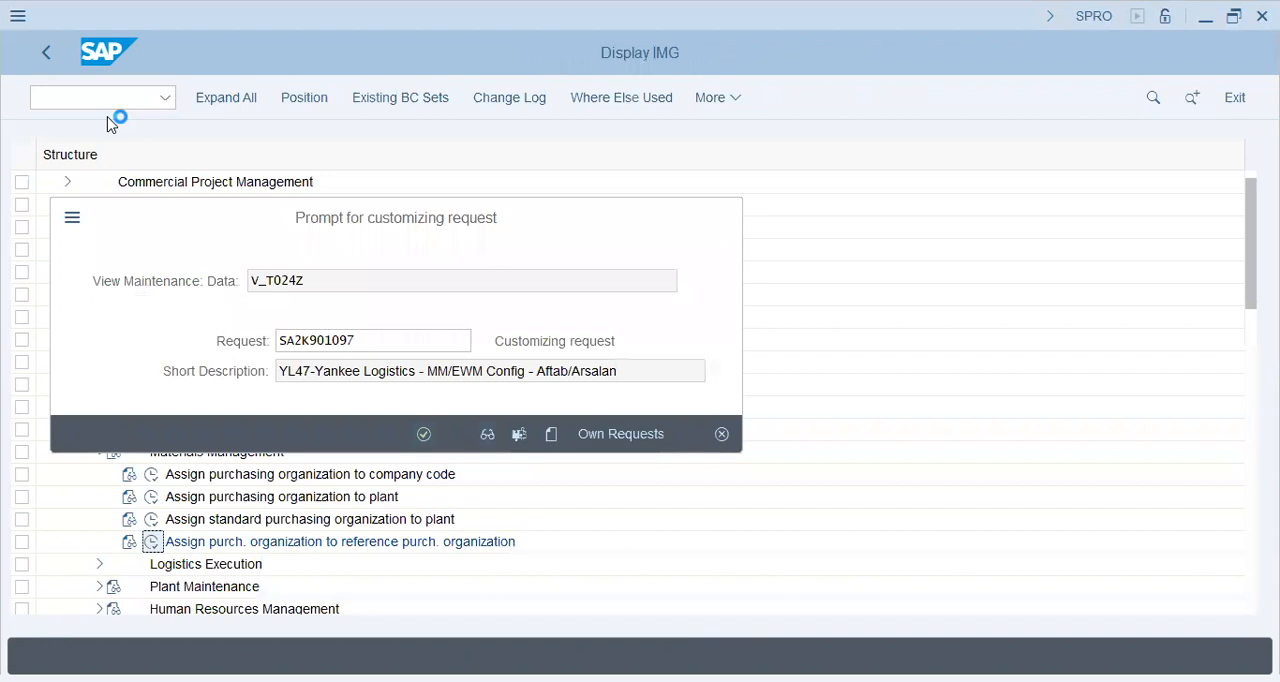
pyautogui.press('Return')
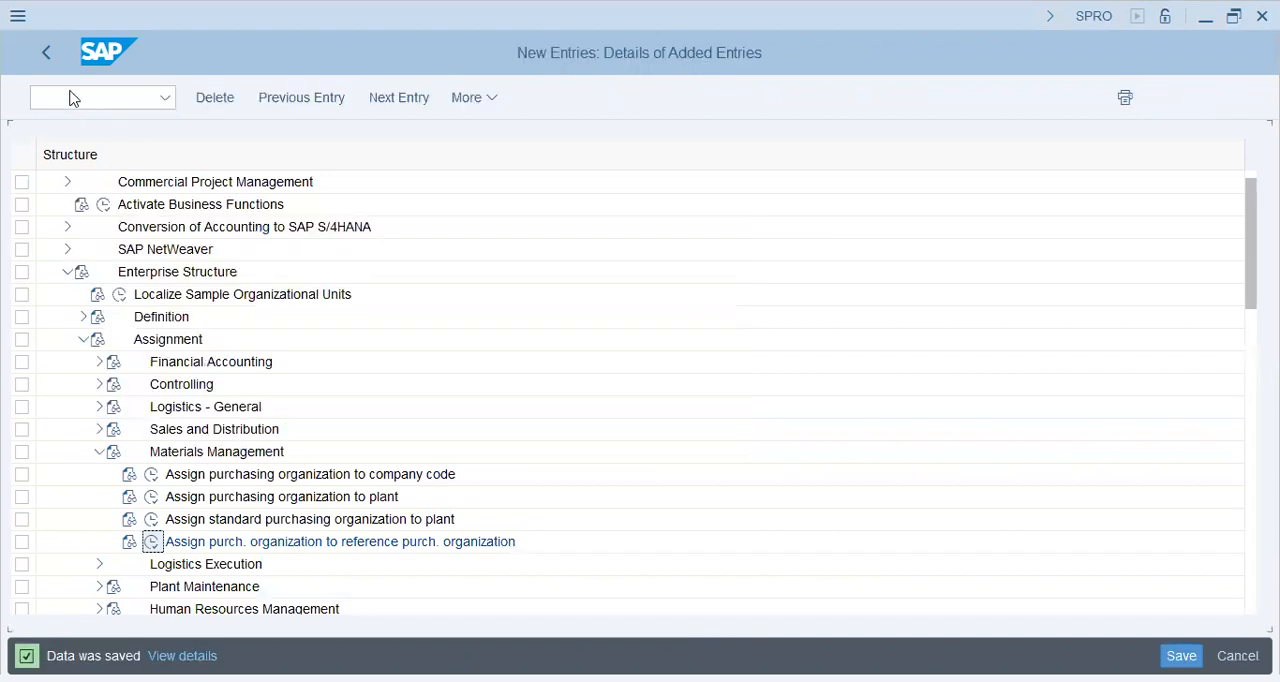
pyautogui.click(53, 60)
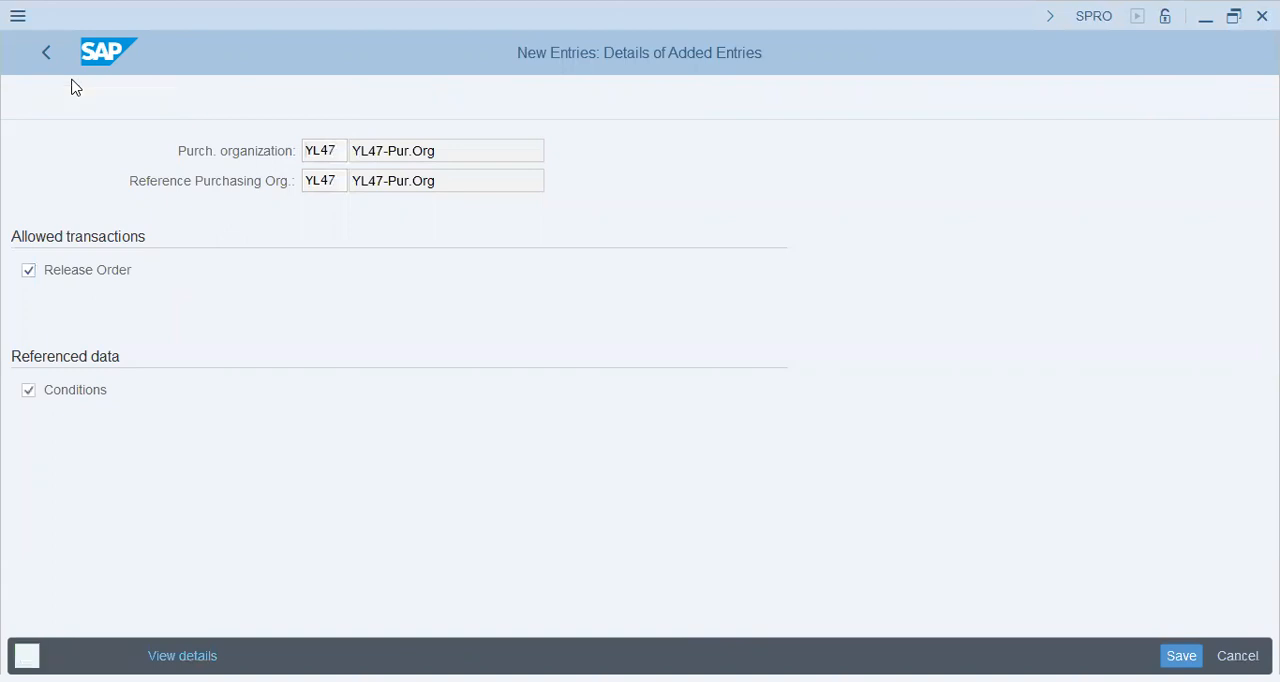
pyautogui.click(55, 62)
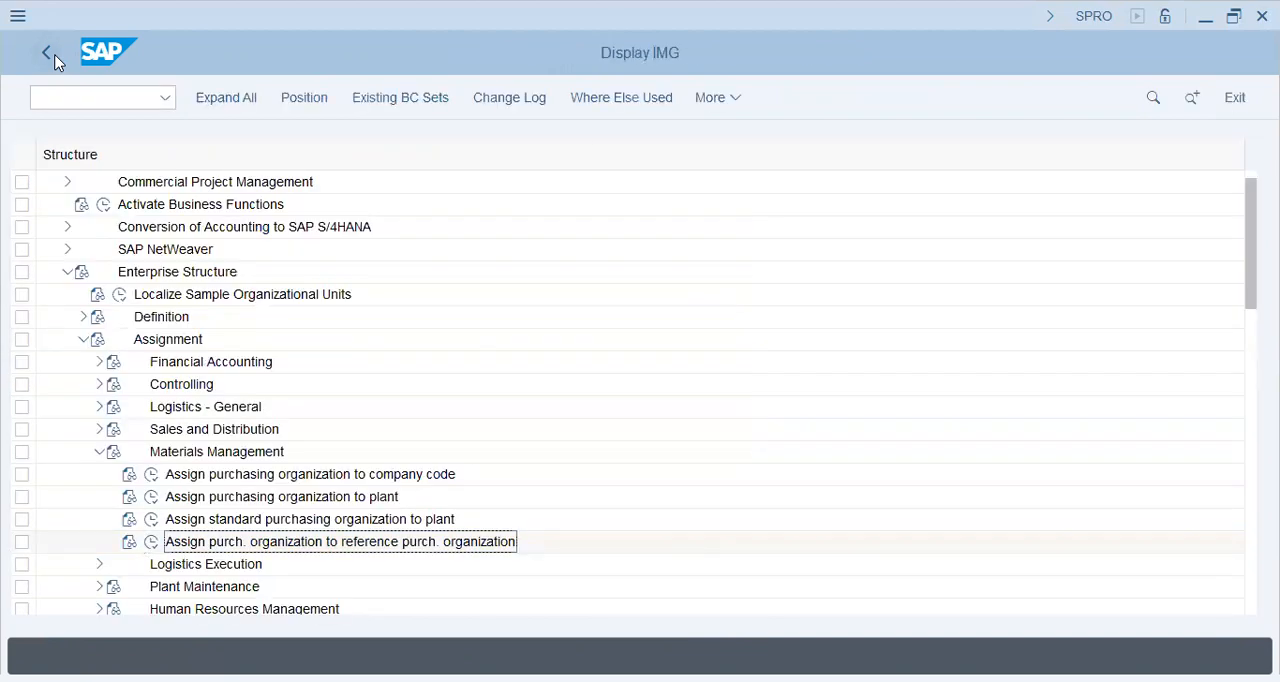
# Collapse the Materials Management, Assignment and Enterprise Structure nodes in the IMG structure
pyautogui.click(100, 451)
pyautogui.click(82, 340)
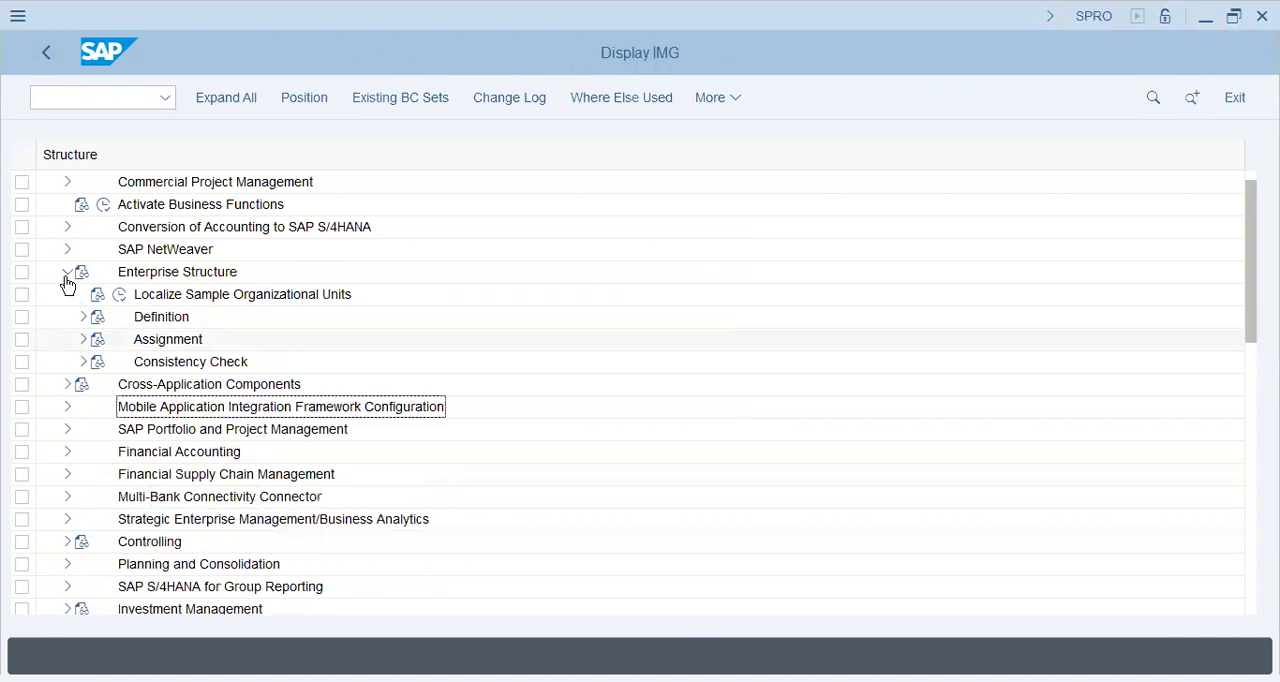
pyautogui.click(67, 271)
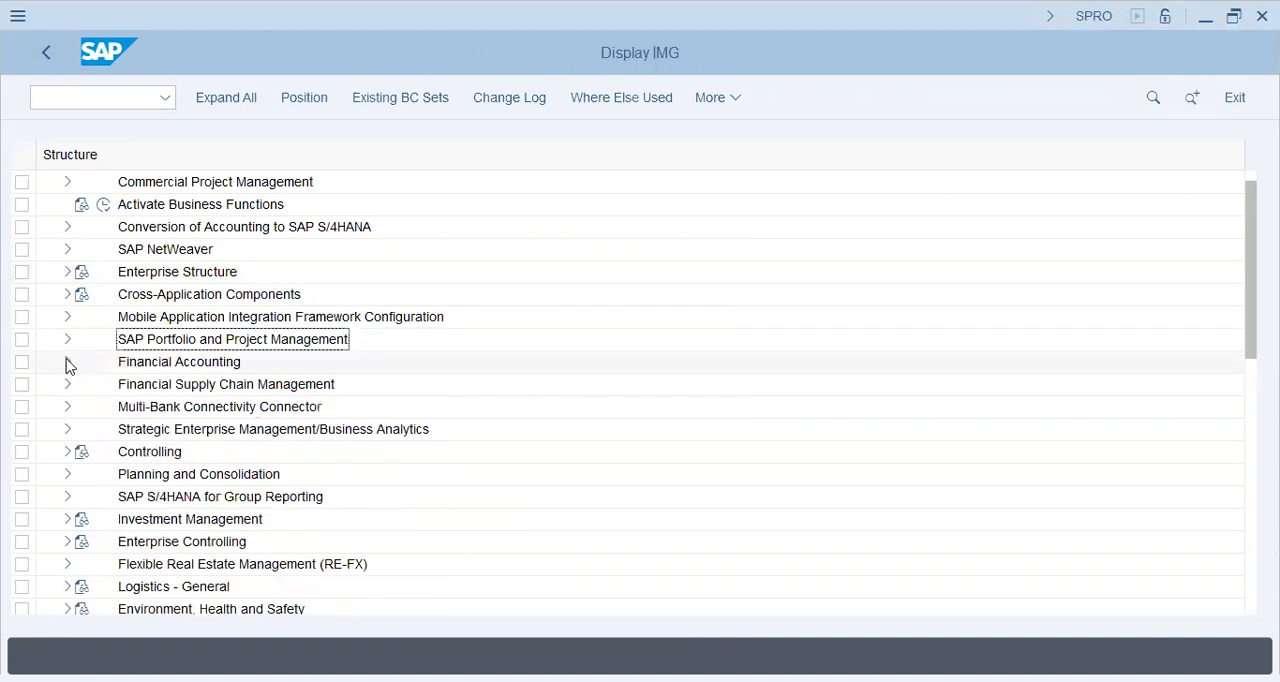
# Open the chart of accounts list among the G/L Accounts preparations in the General Ledger Accounting master data of Financial Accounting
pyautogui.click(86, 368)
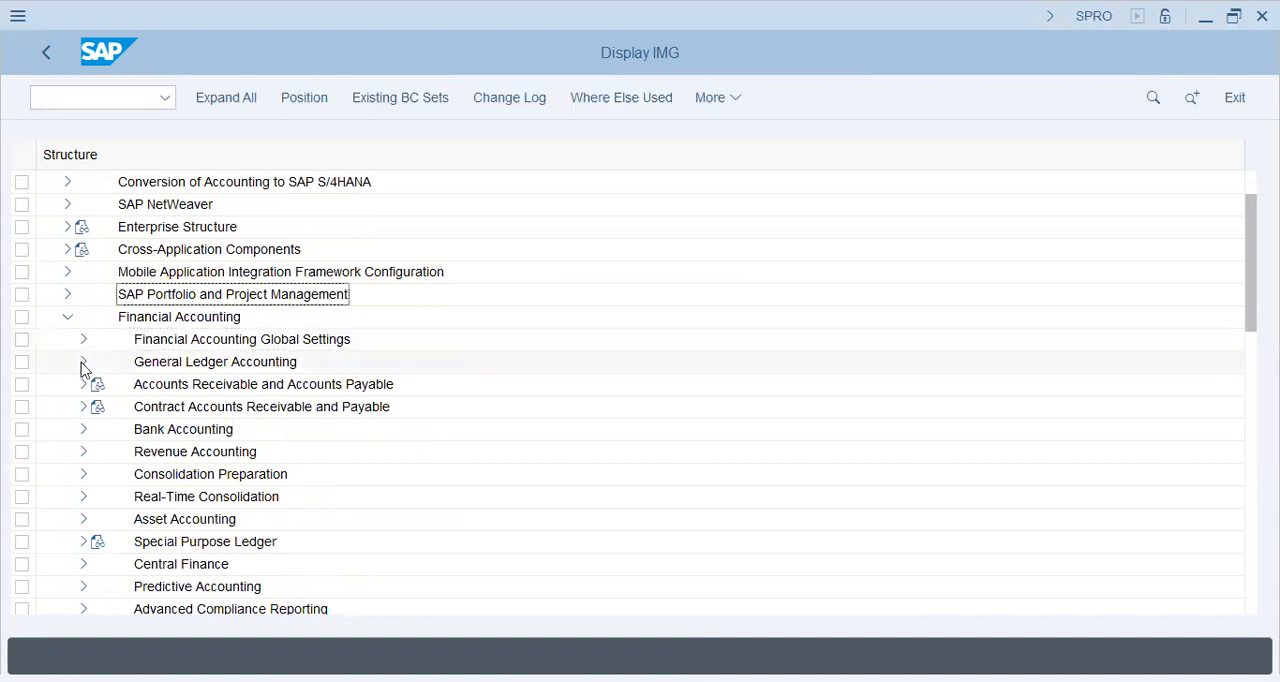
pyautogui.click(83, 363)
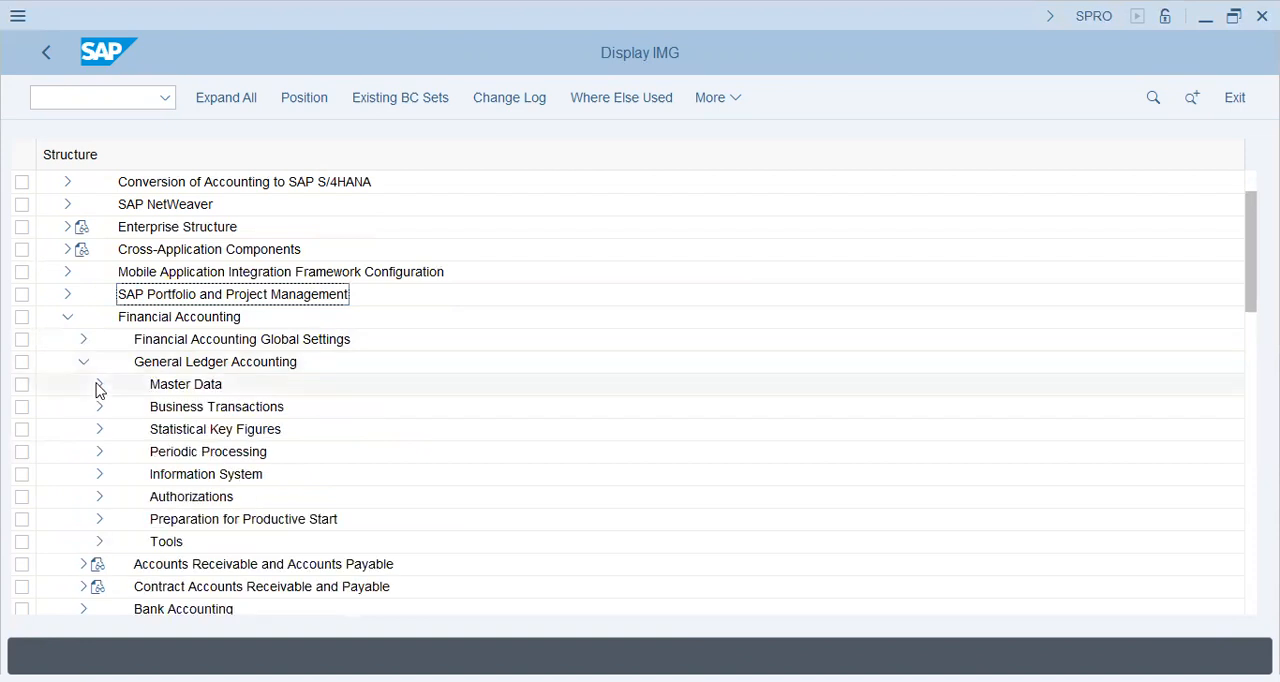
pyautogui.click(99, 386)
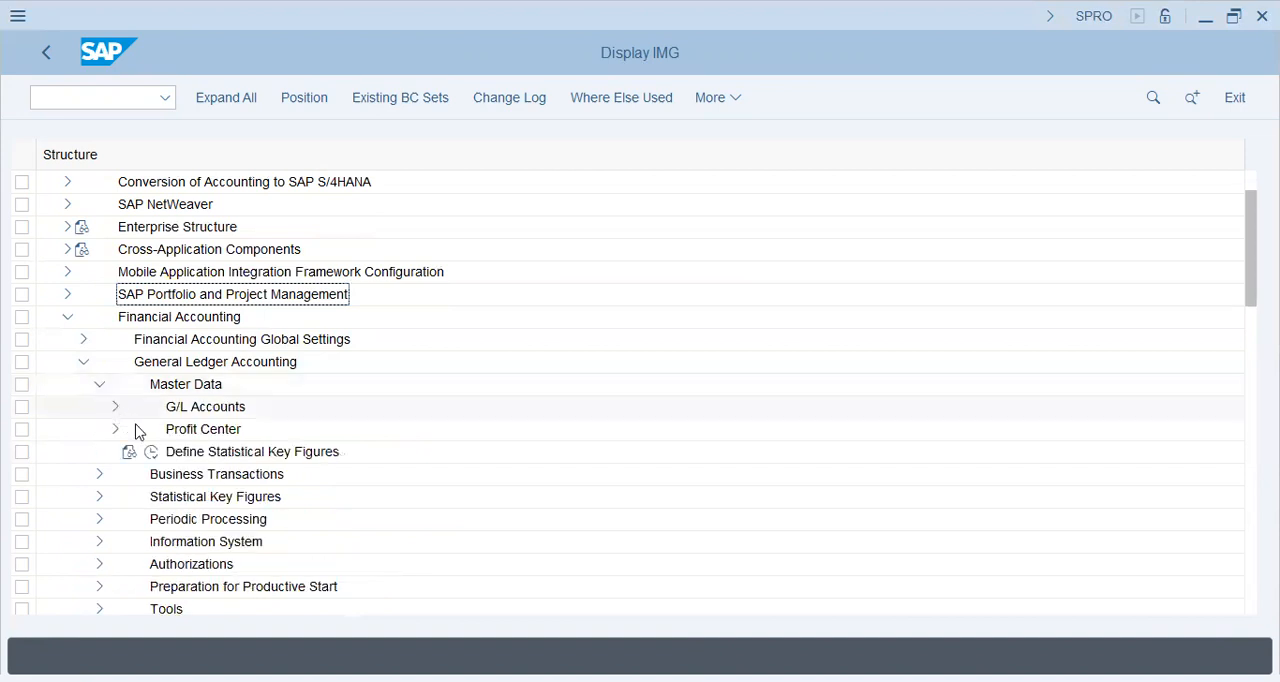
pyautogui.click(116, 408)
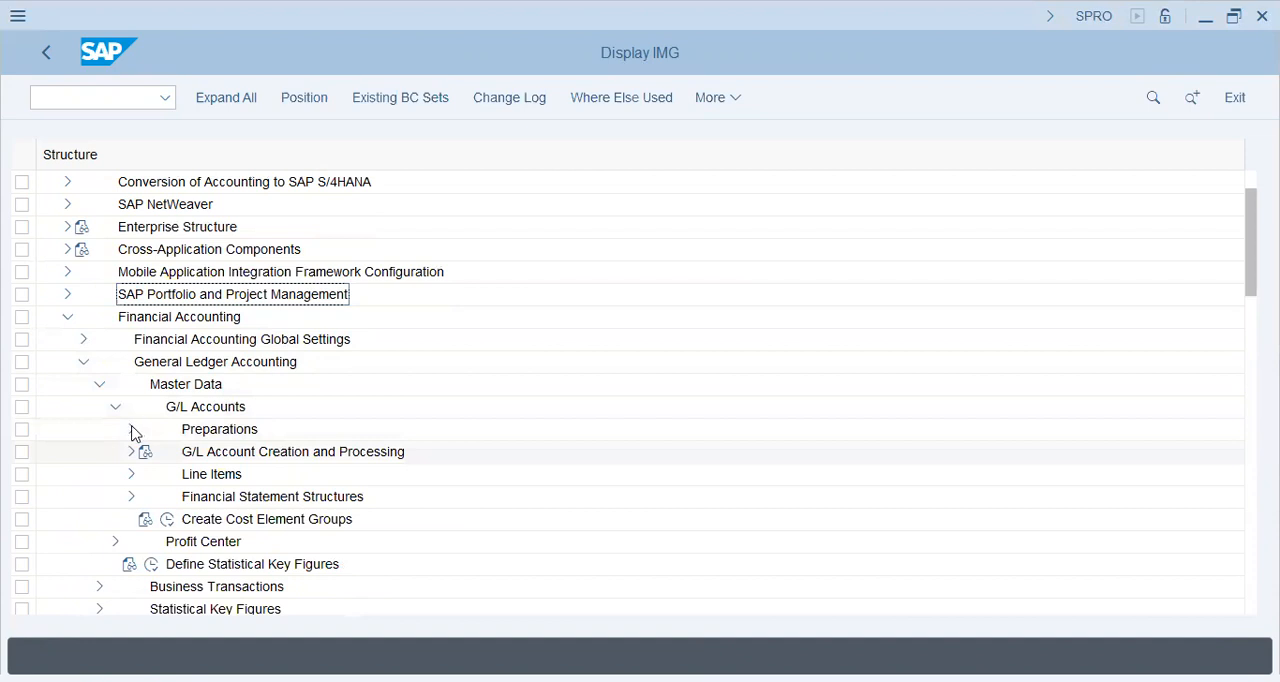
pyautogui.click(131, 430)
pyautogui.click(183, 474)
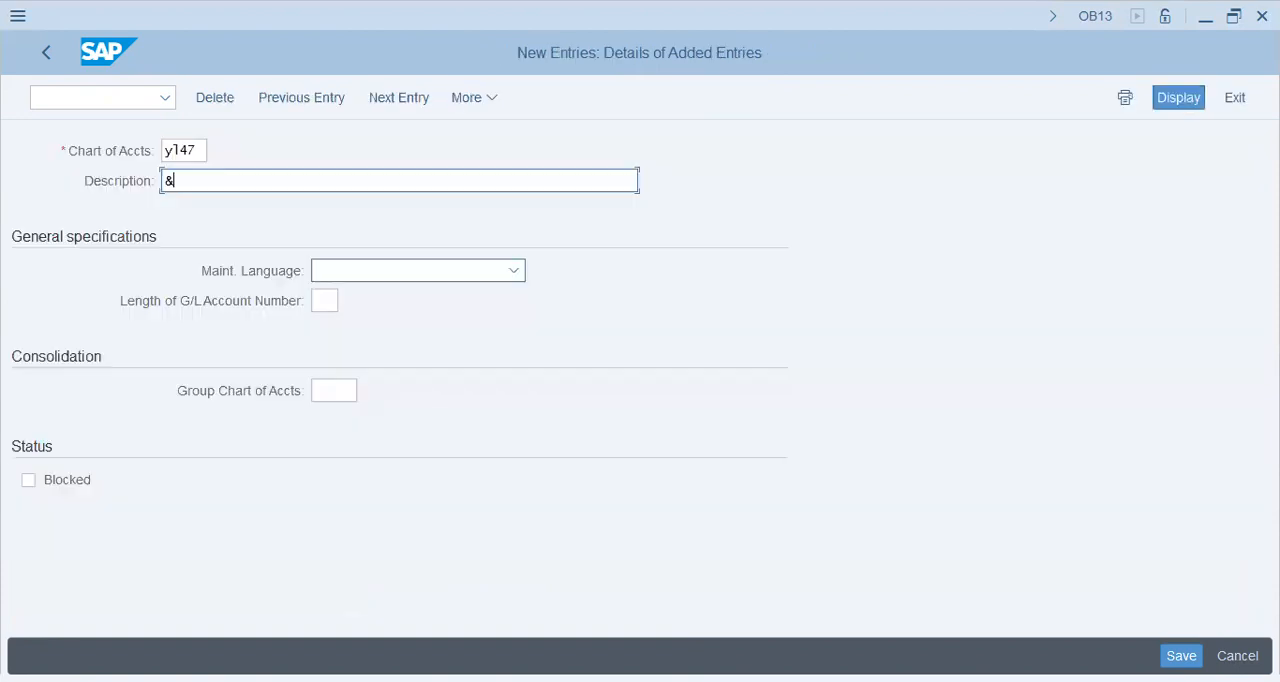
# Add a new chart of accounts YL47 with the description "YL47 - Yankee Logistics - Chart of Accounts"
pyautogui.press('BackSpace')
pyautogui.write('YL47 - Yankee Log')
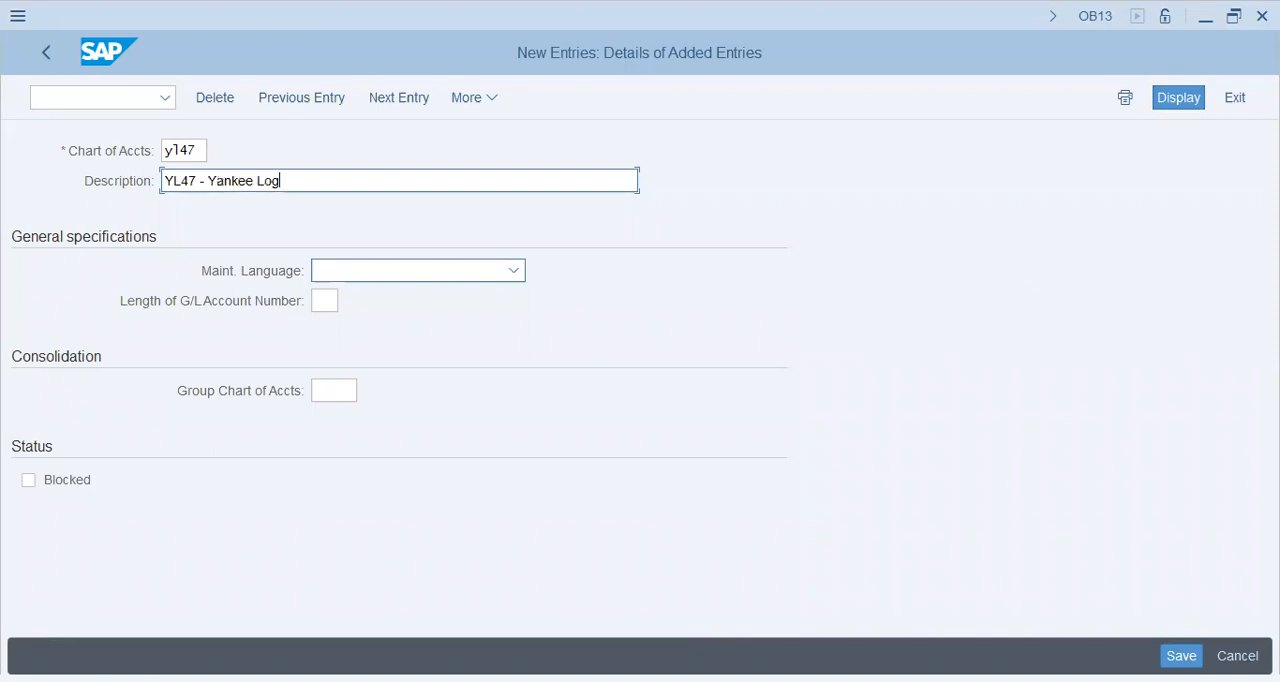
pyautogui.write('istics - Chart of Ac')
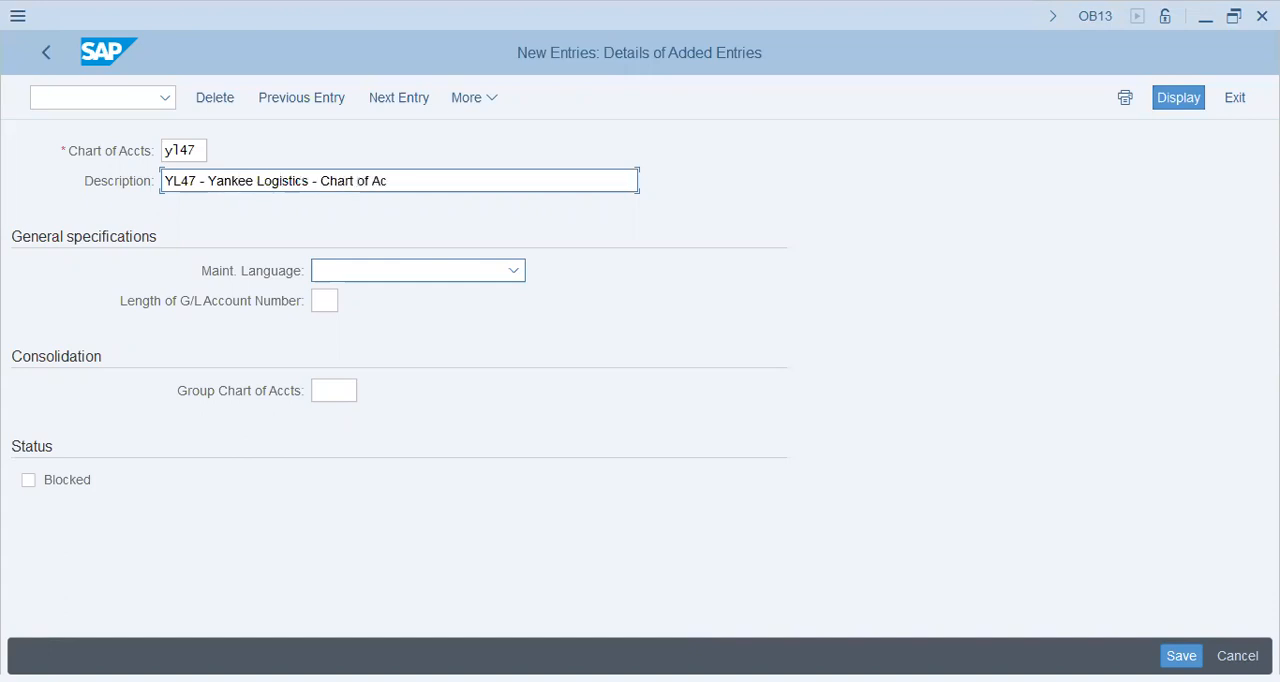
pyautogui.write('counts')
# Set the chart of accounts' maintenance language to English and G/L account number length to 5, and save the entry
pyautogui.press('Tab')
pyautogui.press('Tab')
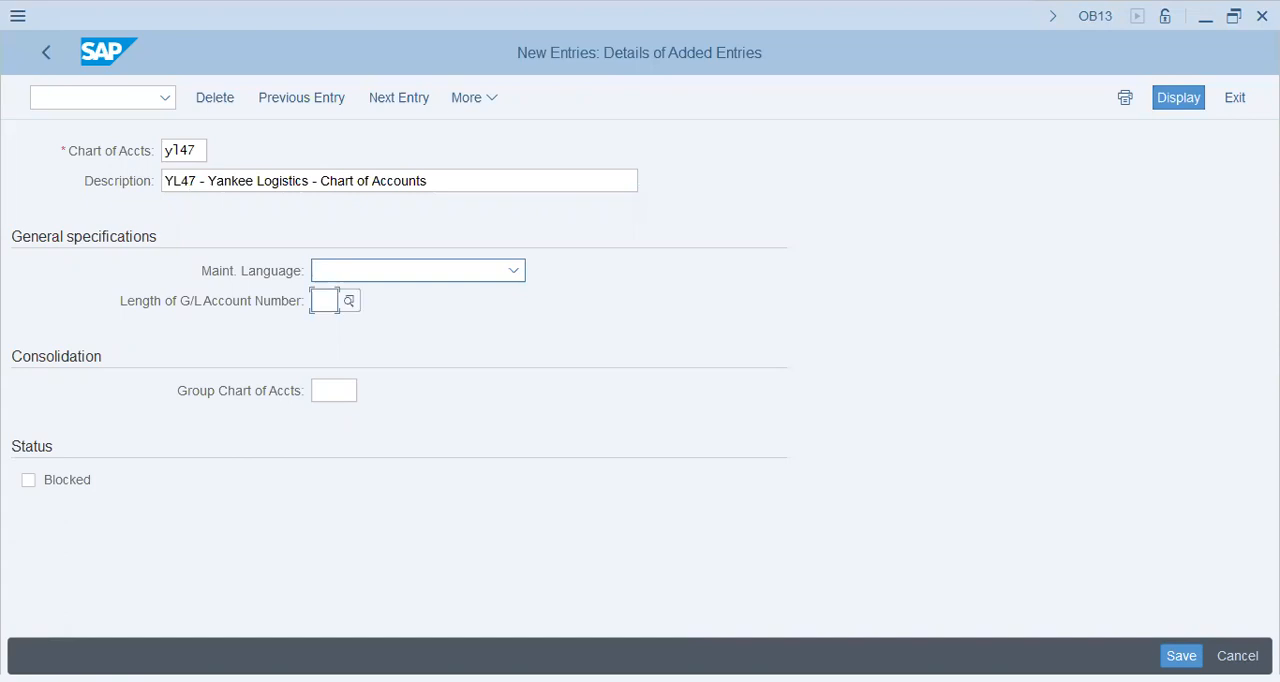
pyautogui.press('Tab')
pyautogui.click(418, 270)
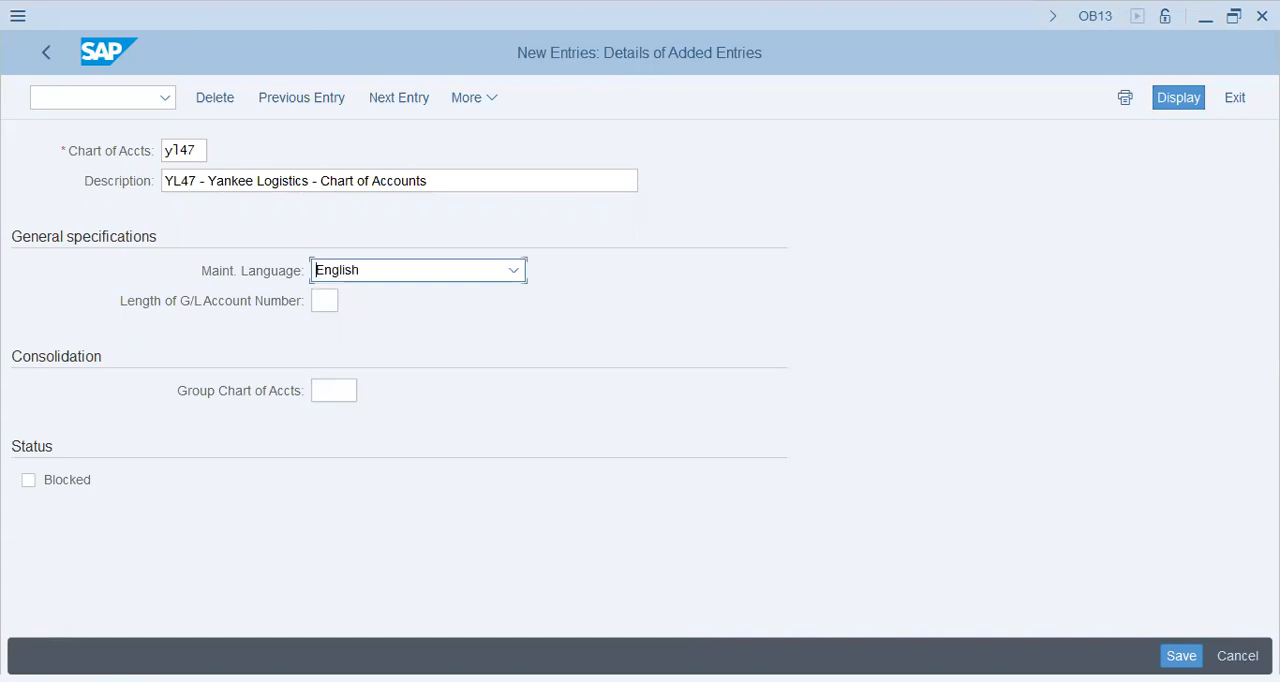
pyautogui.press('Tab')
pyautogui.write('5')
pyautogui.press('Return')
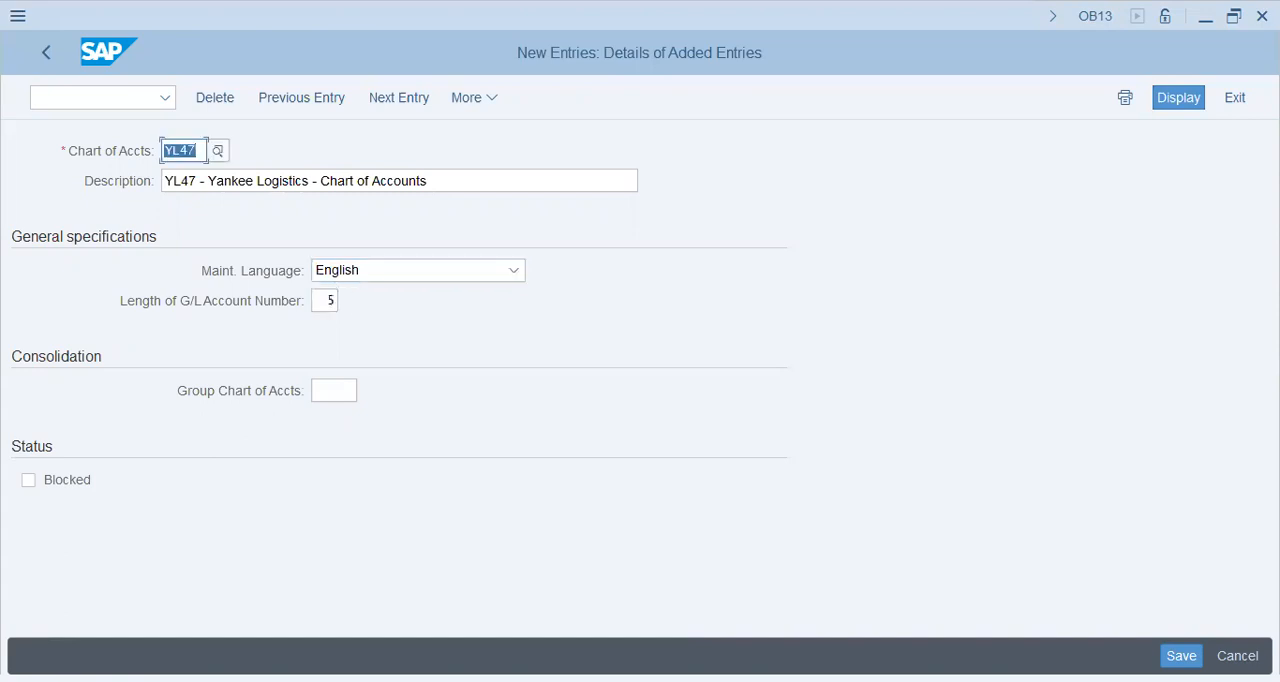
pyautogui.hotkey('ctrl', 's')
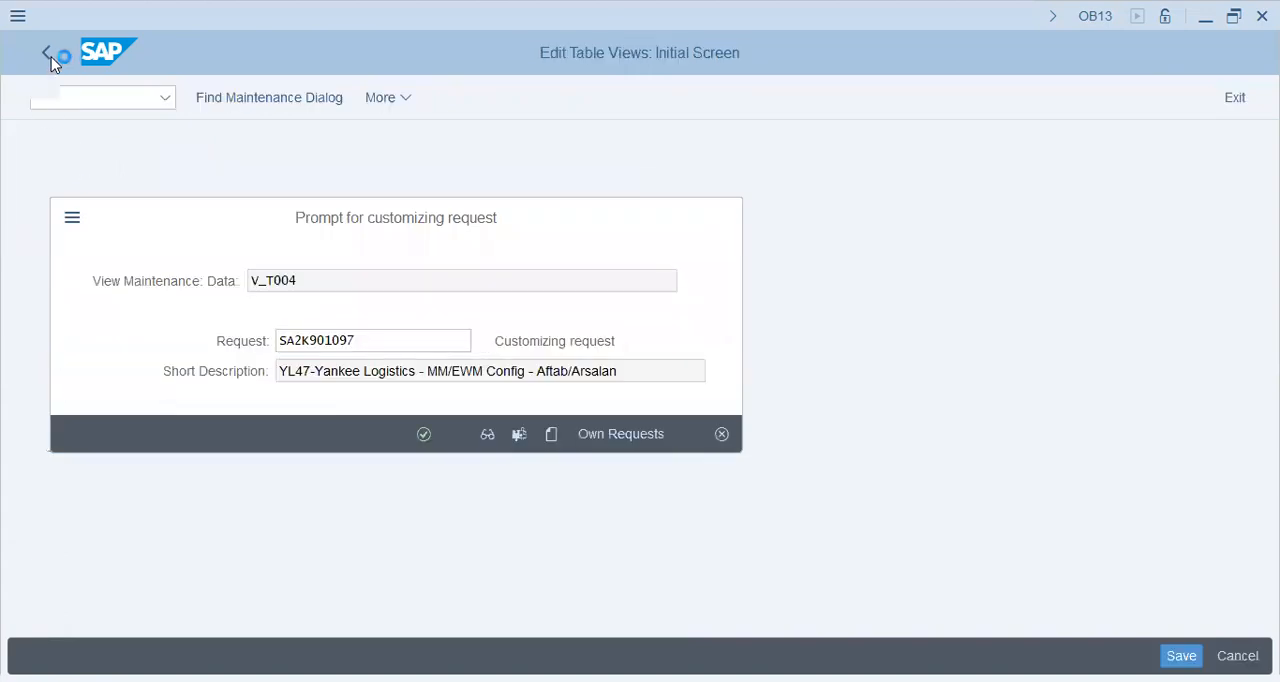
# Confirm the customizing request for the saved chart of accounts and open transaction FS00 in a new session
pyautogui.press('Return')
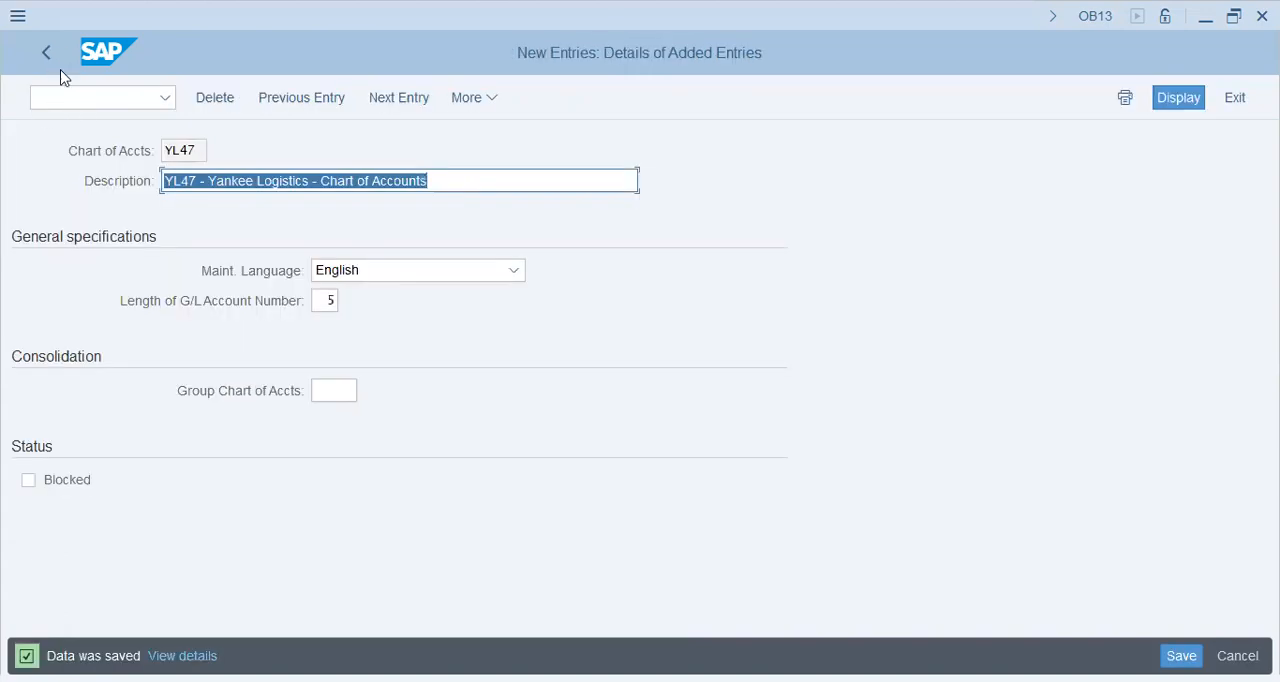
pyautogui.click(78, 100)
pyautogui.write('/')
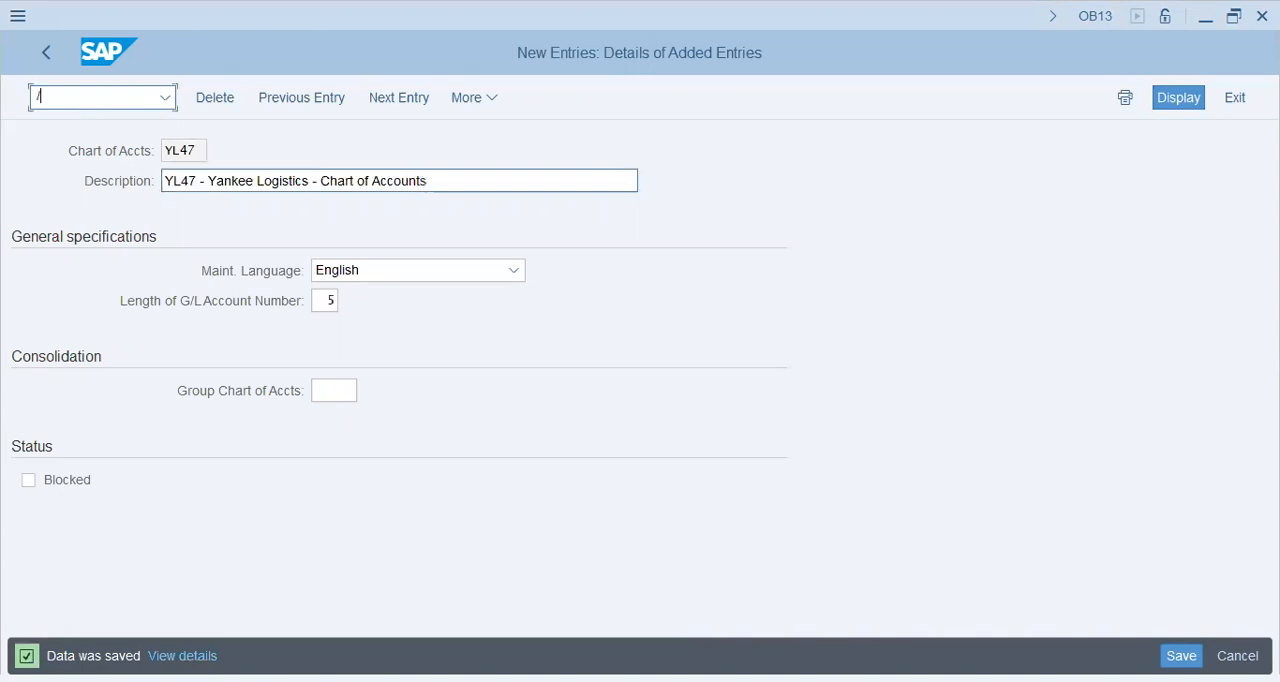
pyautogui.write('nfs00')
pyautogui.press('BackSpace')
pyautogui.press('BackSpace')
pyautogui.press('BackSpace')
pyautogui.press('BackSpace')
pyautogui.press('BackSpace')
pyautogui.write('ofs00')
pyautogui.press('Return')
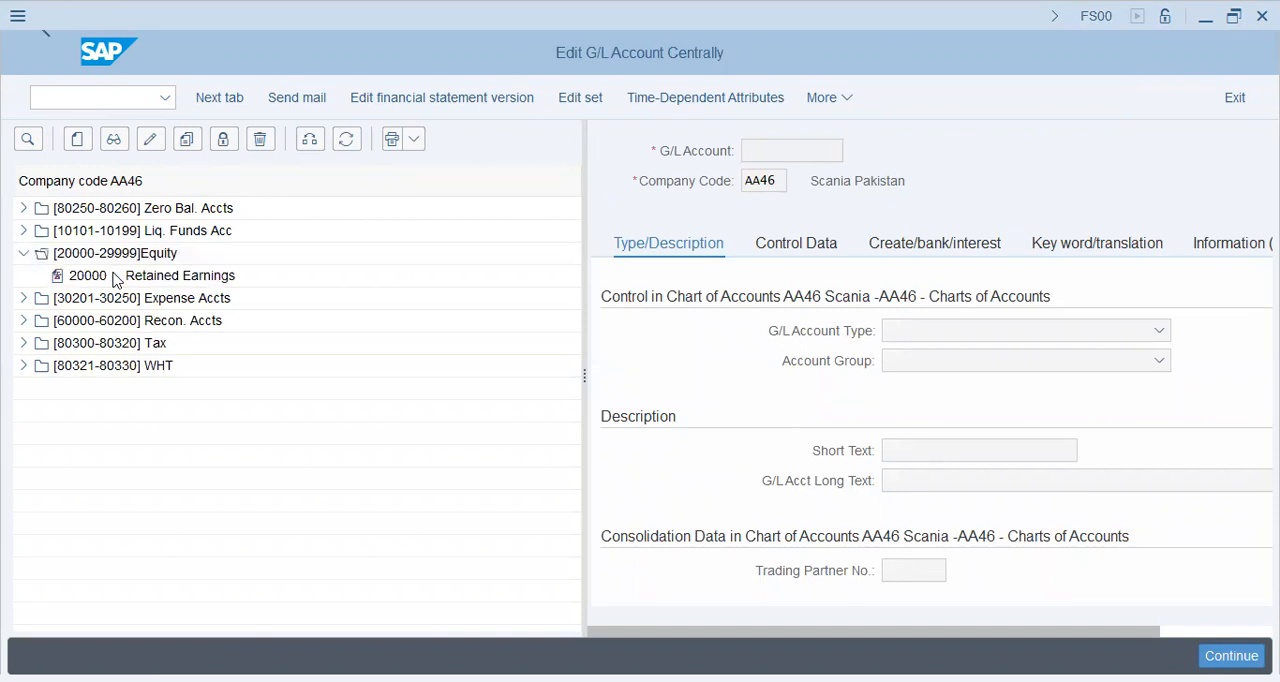
# Display the Retained Earnings account 20000 of company code AA46 and examine the length of its account number
pyautogui.doubleClick(116, 280)
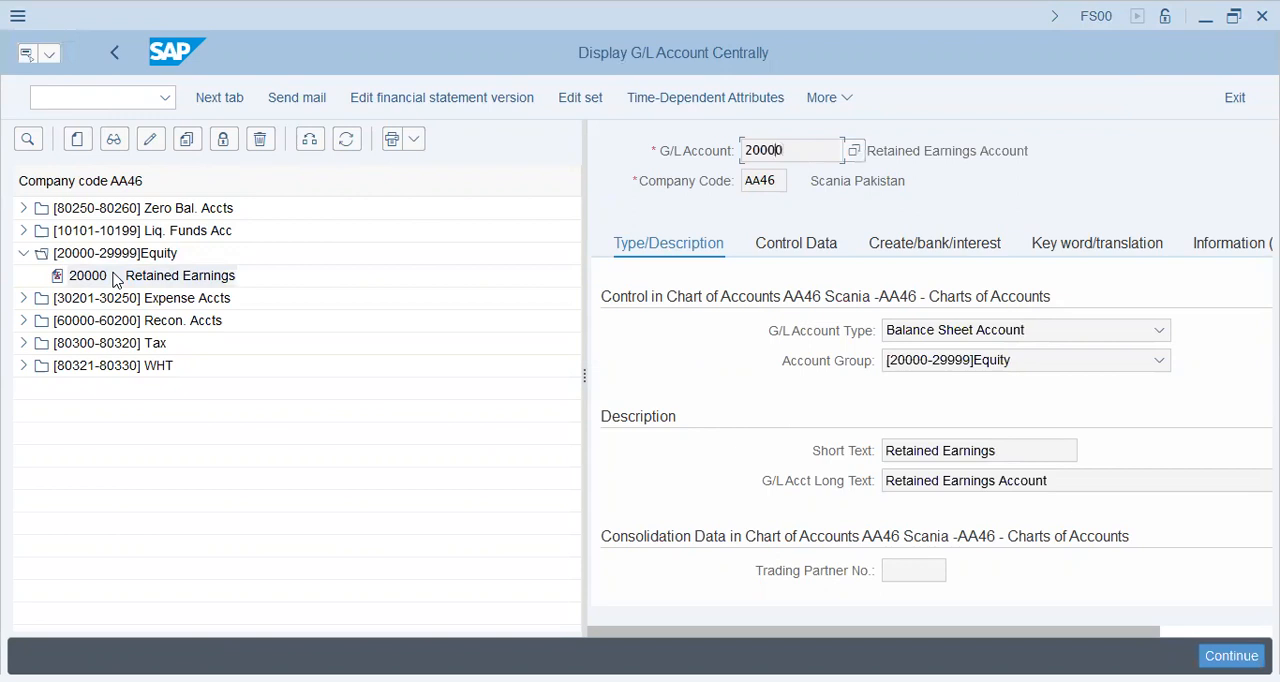
pyautogui.hotkey('shift', 'Left')
pyautogui.hotkey('shift', 'Left')
pyautogui.hotkey('shift', 'Left')
pyautogui.hotkey('shift', 'Left')
pyautogui.hotkey('shift', 'Left')
pyautogui.press('Right')
pyautogui.hotkey('shift', 'Home')
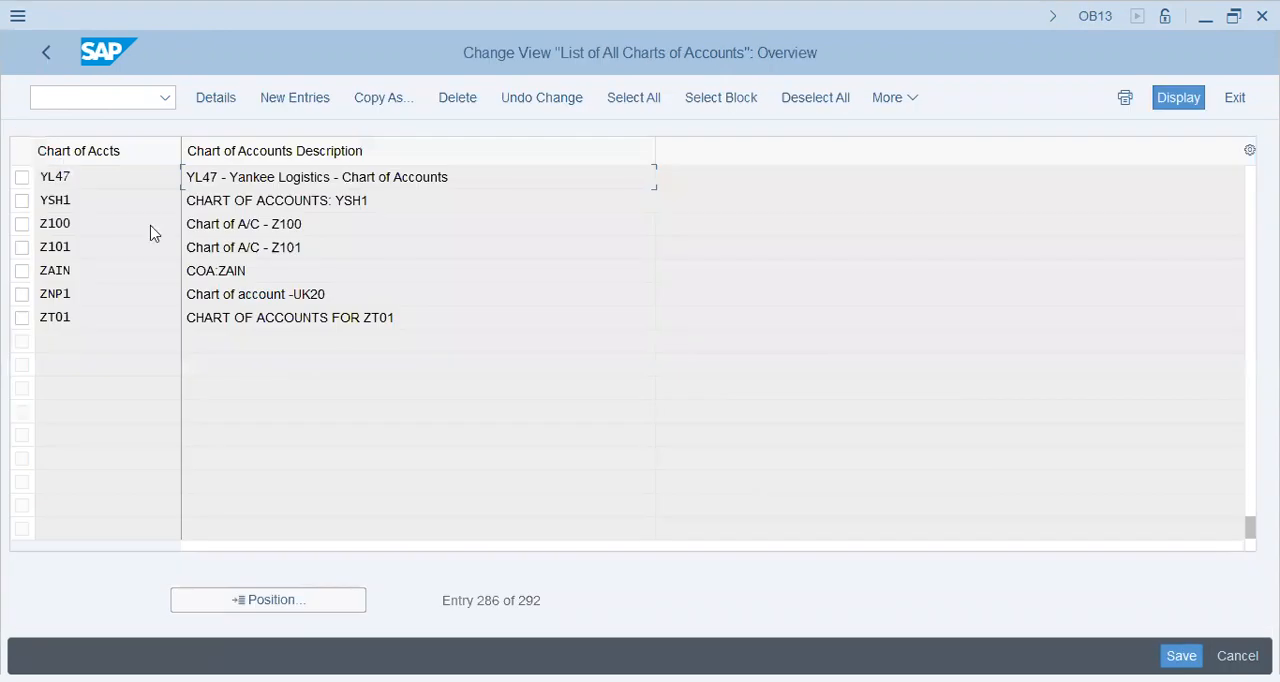
# Leave the chart of accounts list and locate company code YL47 in the assignment of company codes to charts of accounts
pyautogui.press('F3')
pyautogui.click(183, 497)
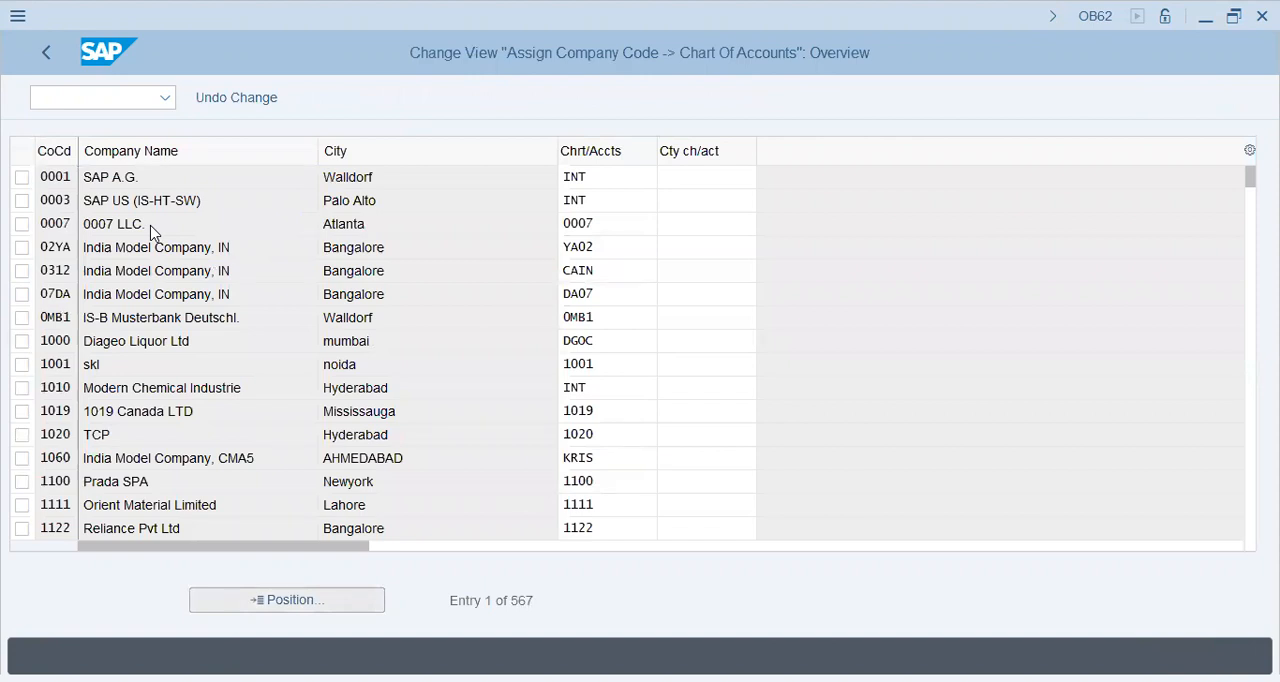
pyautogui.write('yl')
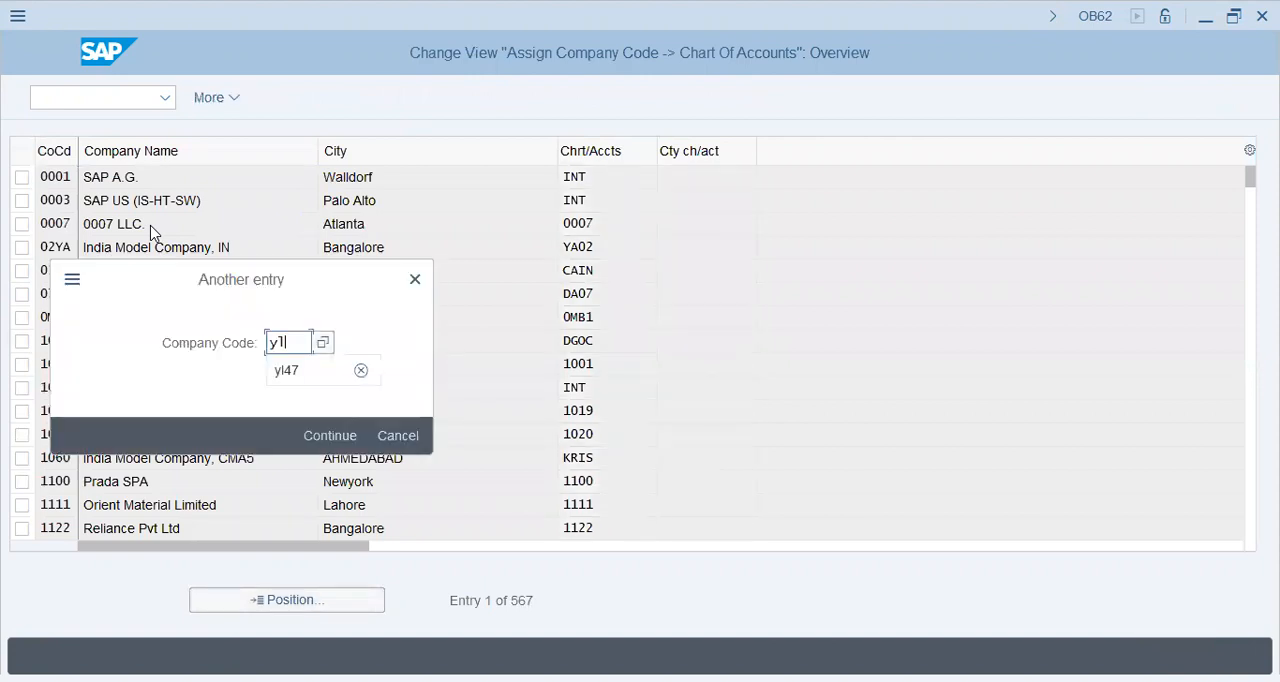
pyautogui.write('47')
pyautogui.press('Return')
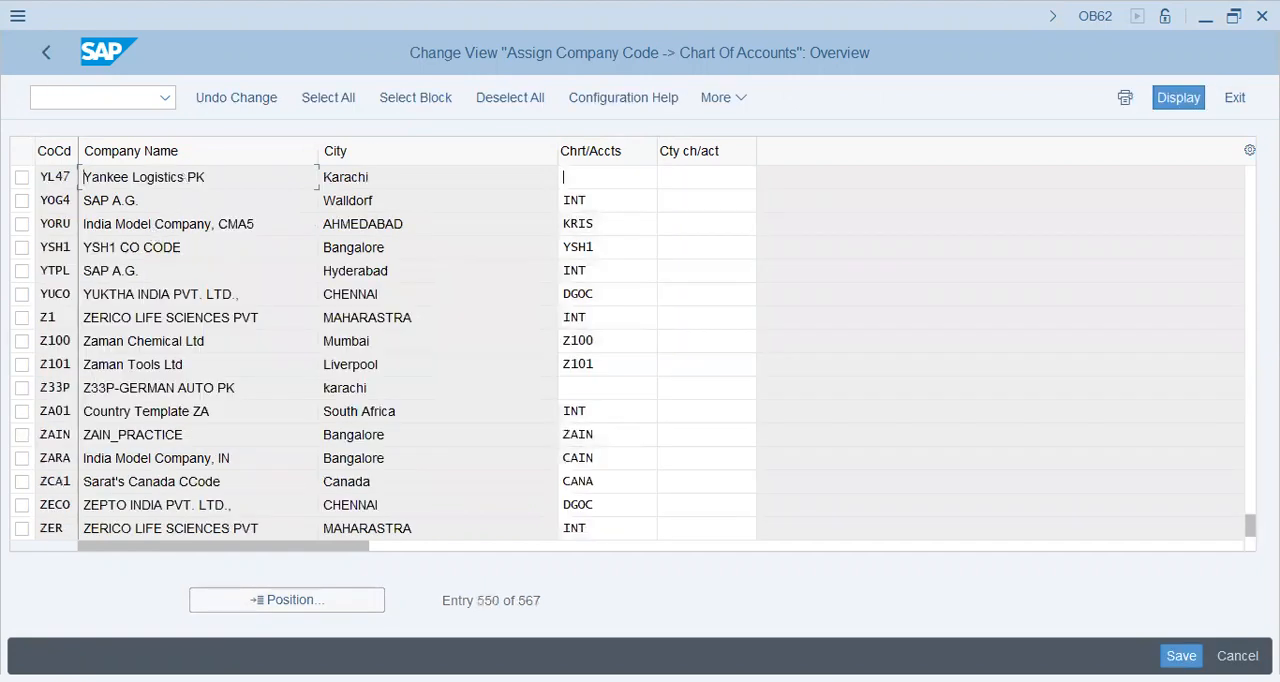
# Assign chart of accounts YL47 to company code YL47 and save the assignment in the proposed customizing request
pyautogui.write('yl47')
pyautogui.press('Return')
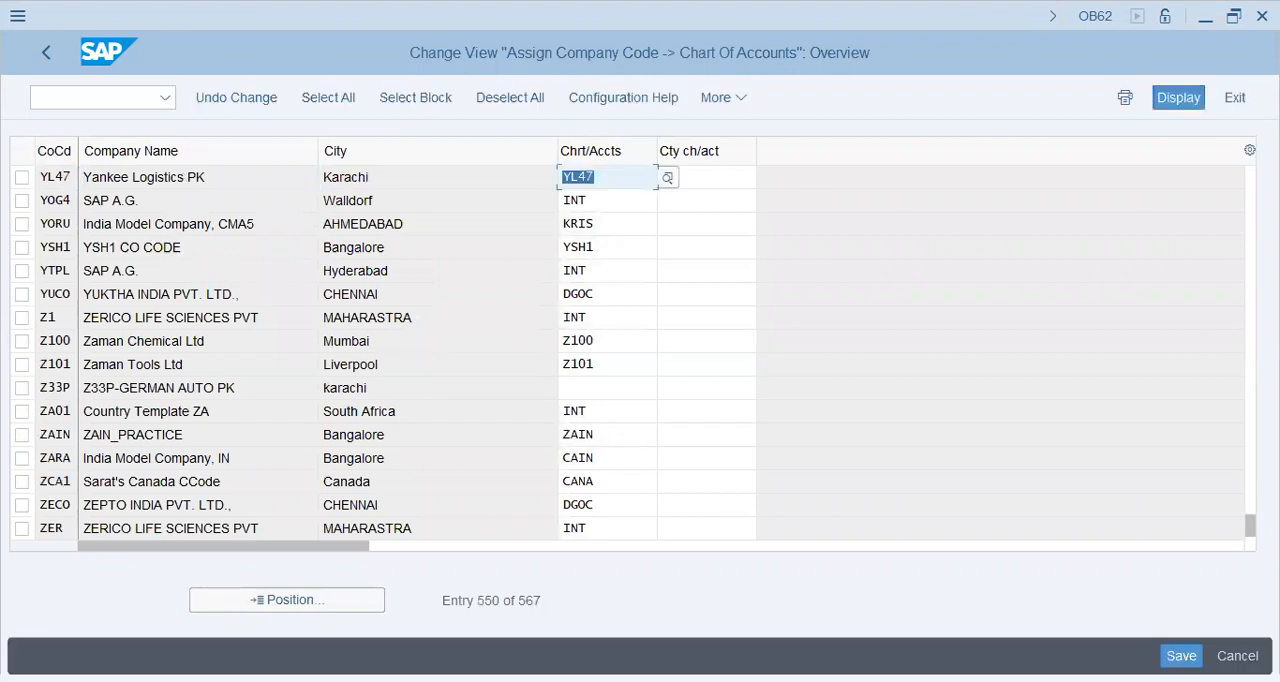
pyautogui.hotkey('ctrl', 's')
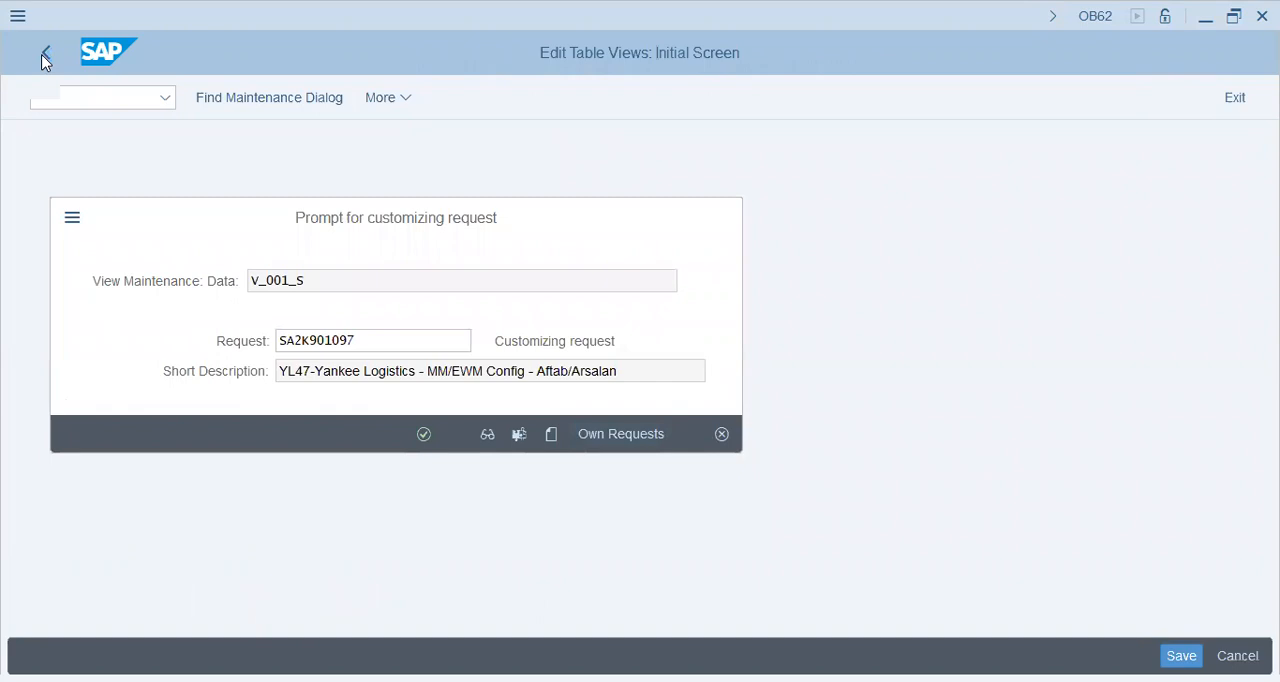
pyautogui.press('Return')
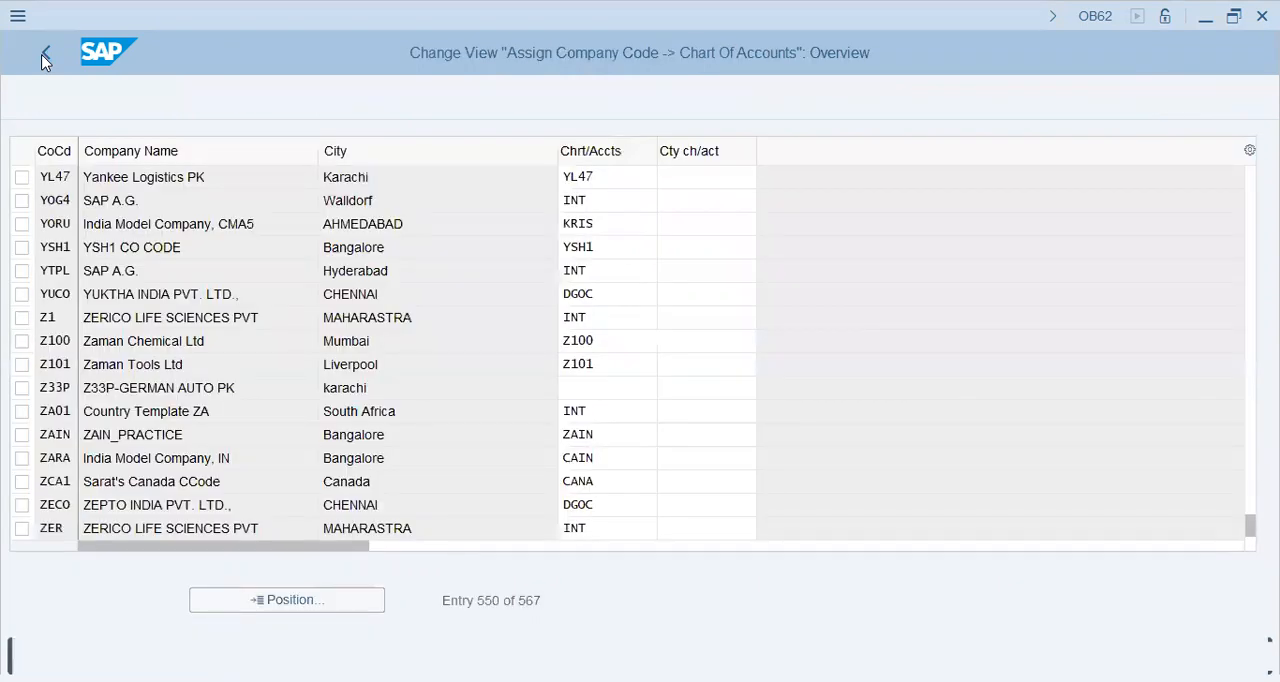
# Reopen the company code assignment table and check the chart of accounts entries of company code YL47
pyautogui.click(44, 60)
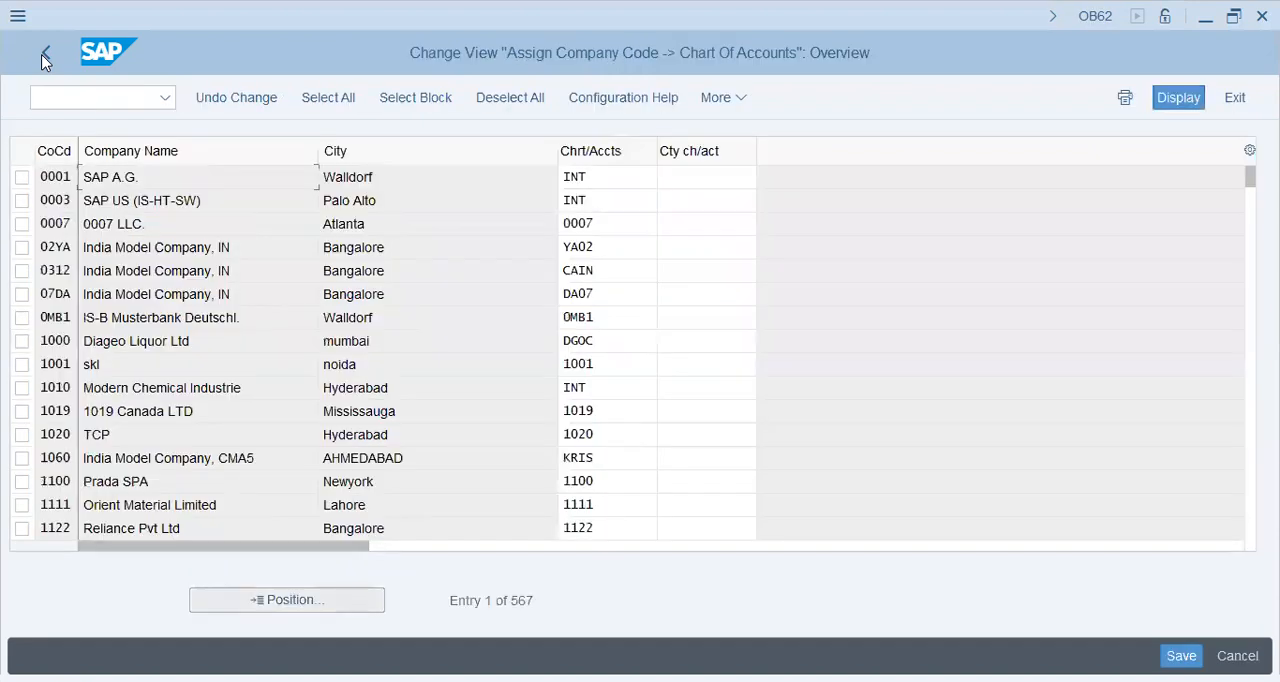
pyautogui.click(42, 62)
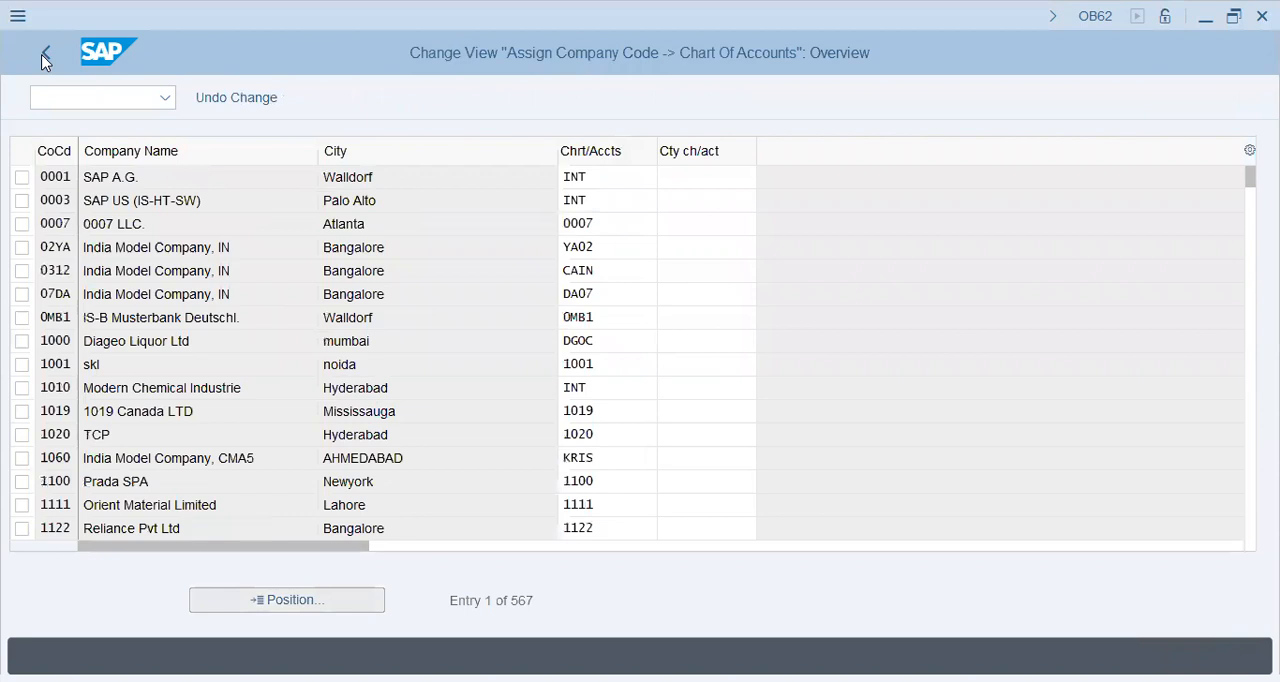
pyautogui.write('yl47')
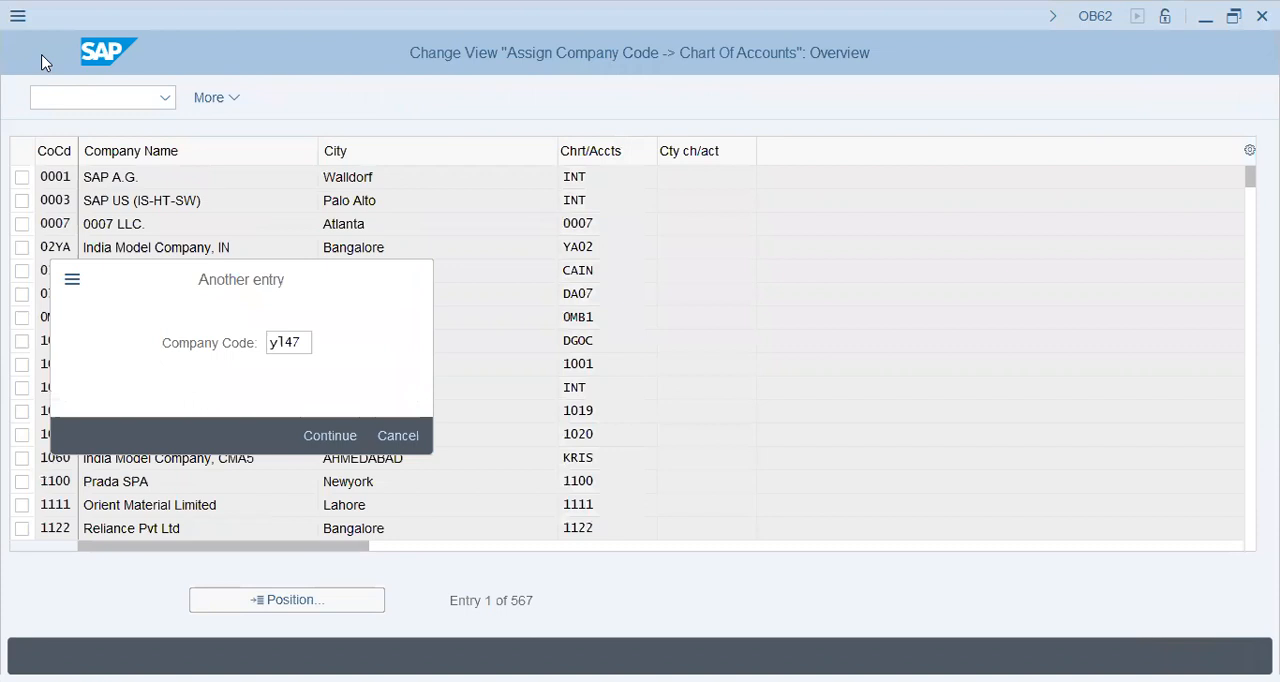
pyautogui.press('Return')
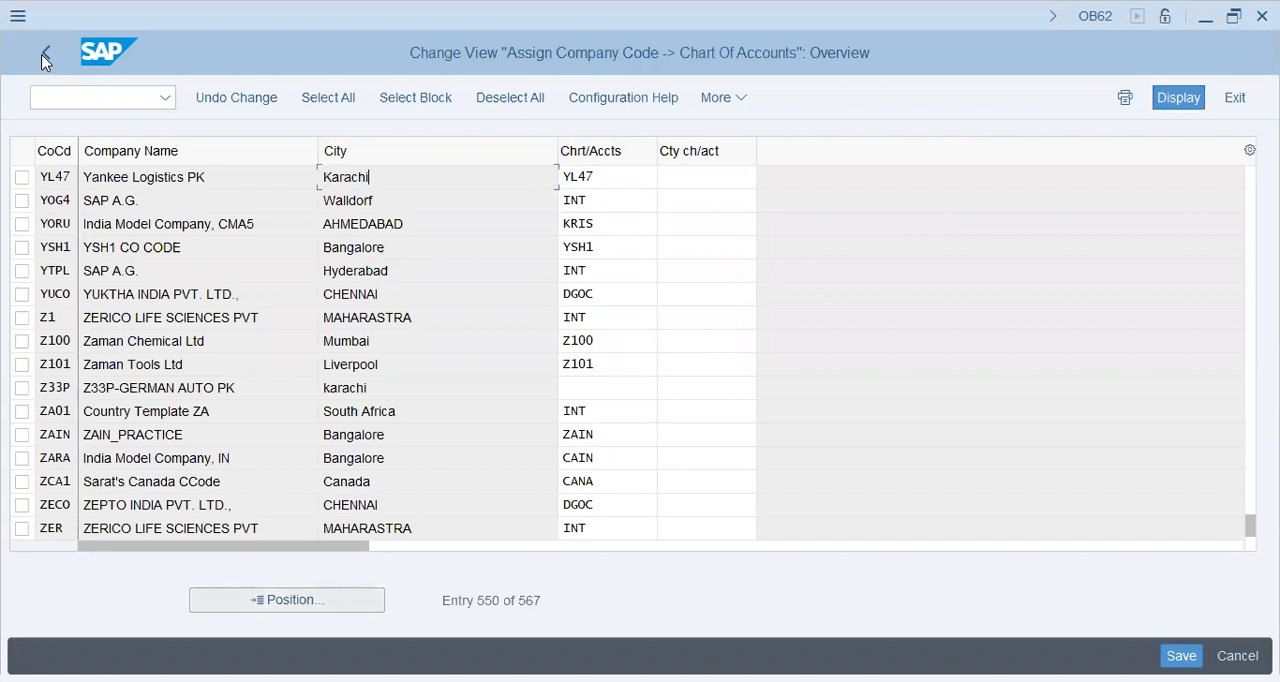
pyautogui.click(43, 62)
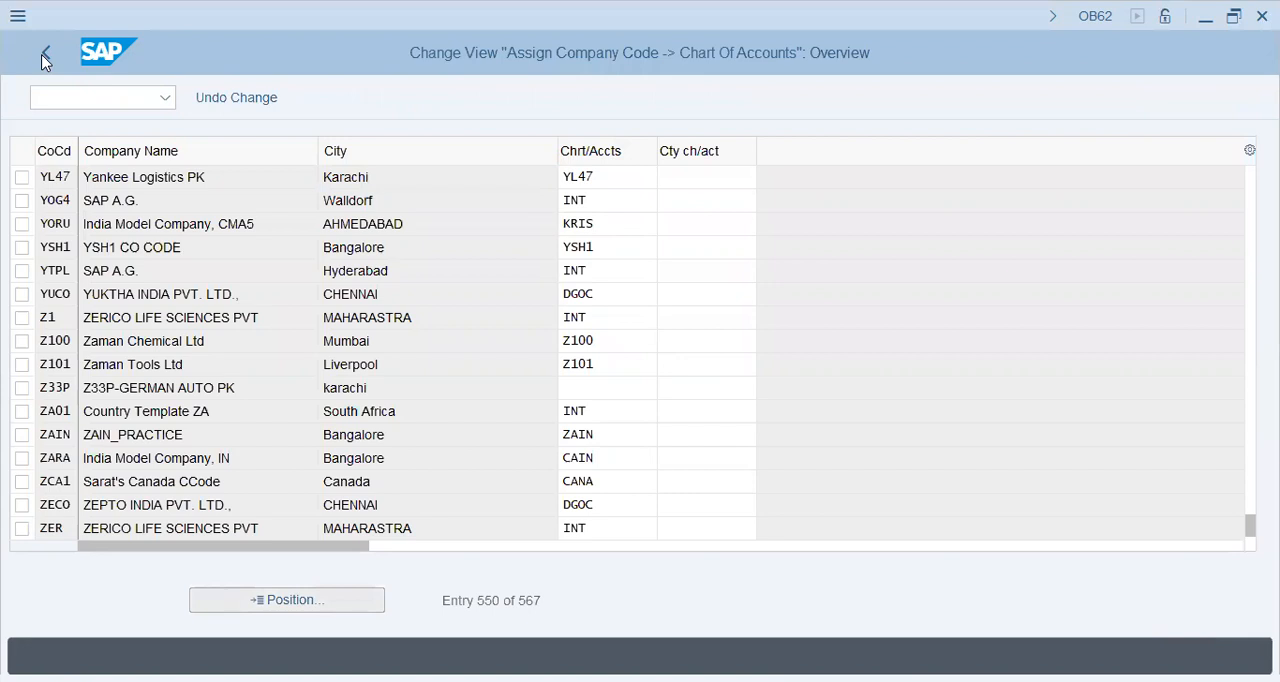
pyautogui.click(43, 62)
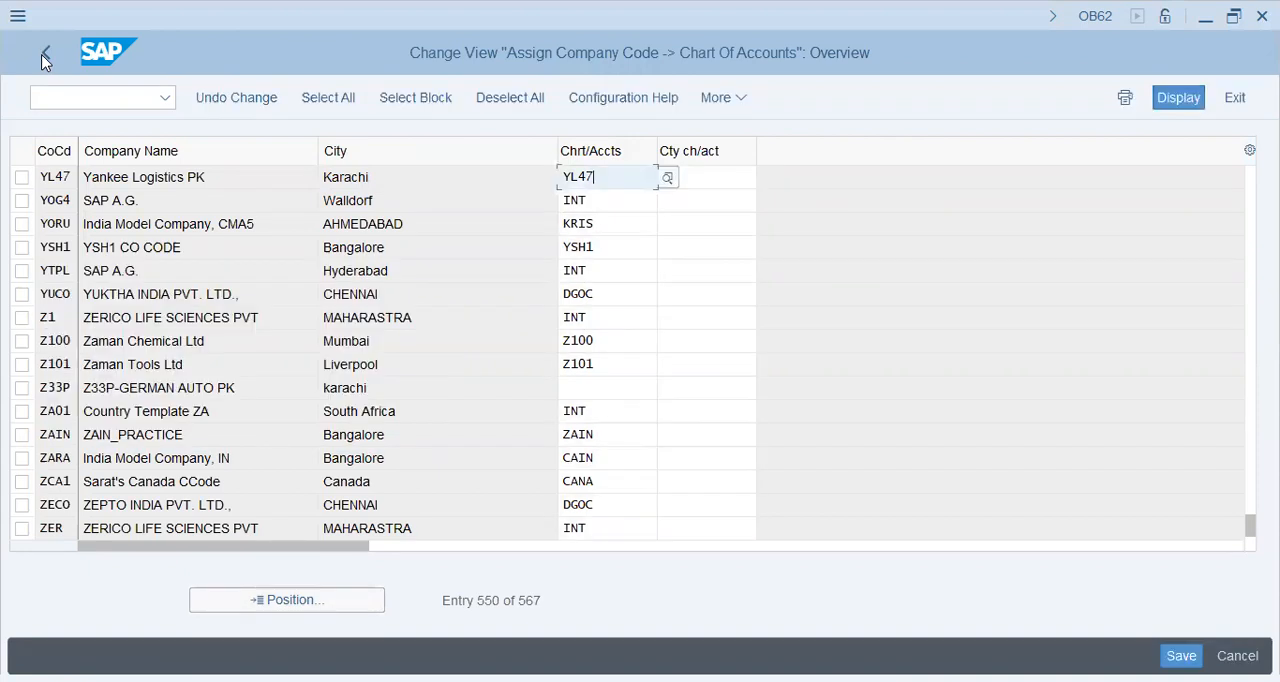
pyautogui.press('Tab')
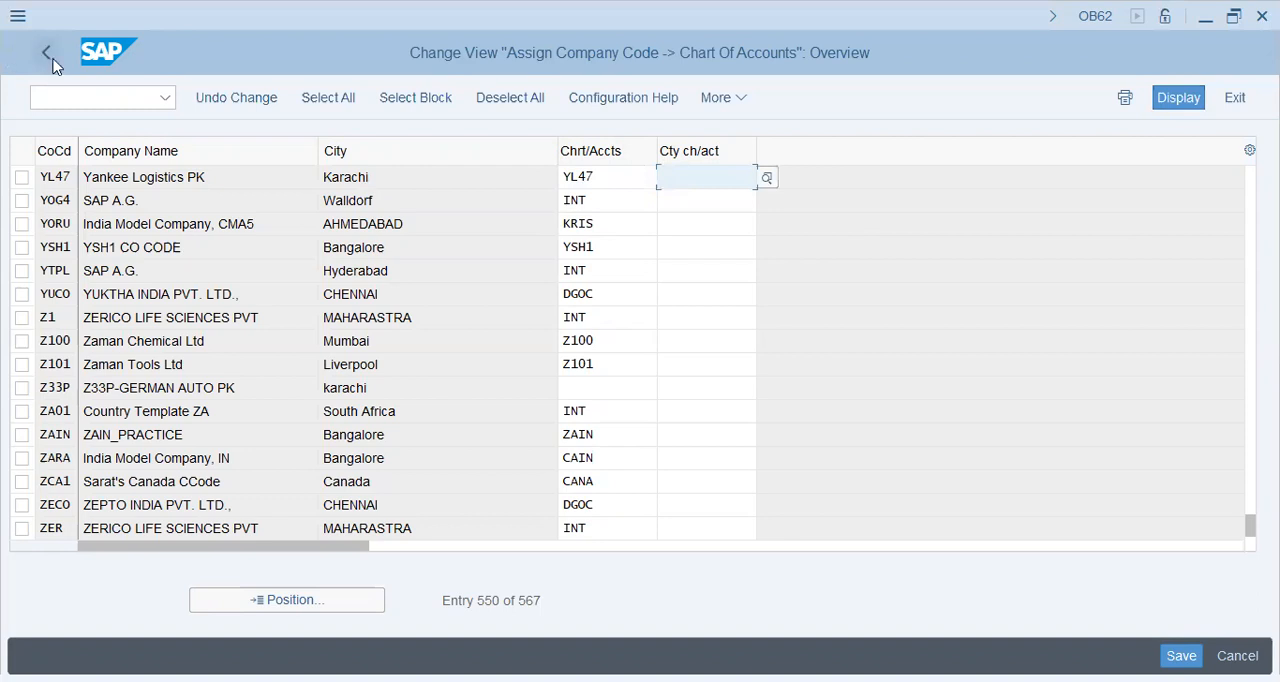
# Open the G/L account groups overview and locate the entries of chart of accounts AA42
pyautogui.click(54, 60)
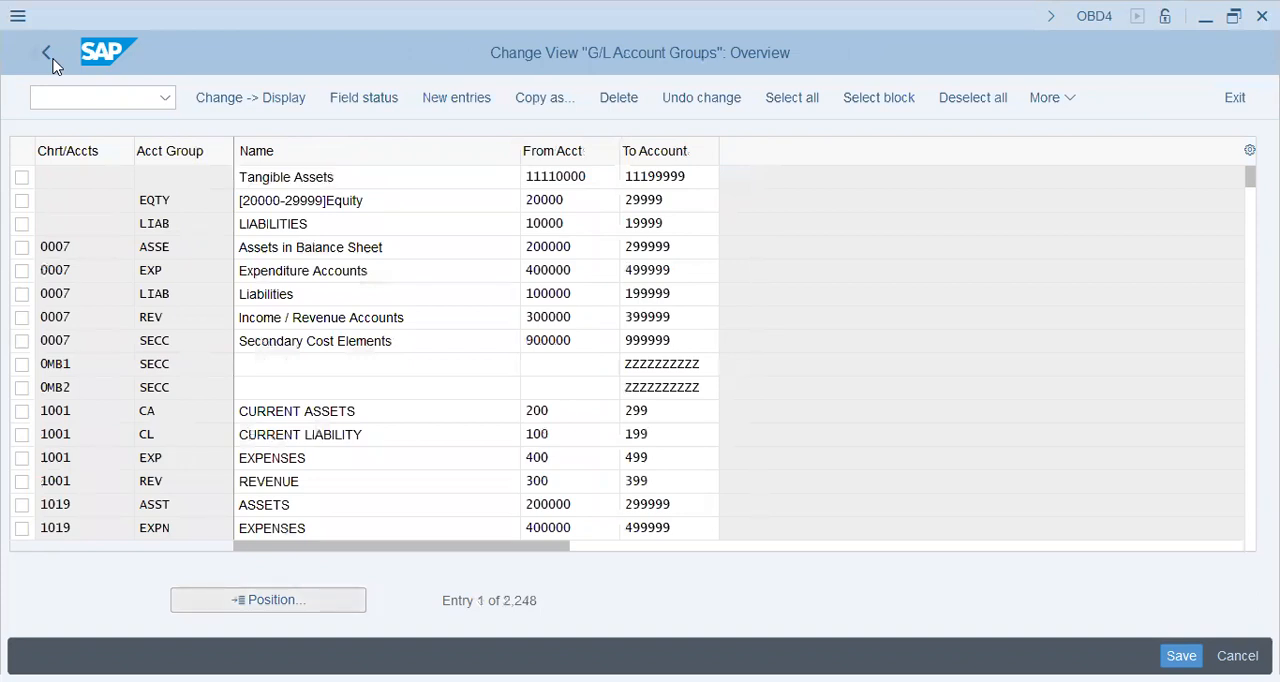
pyautogui.write('aa')
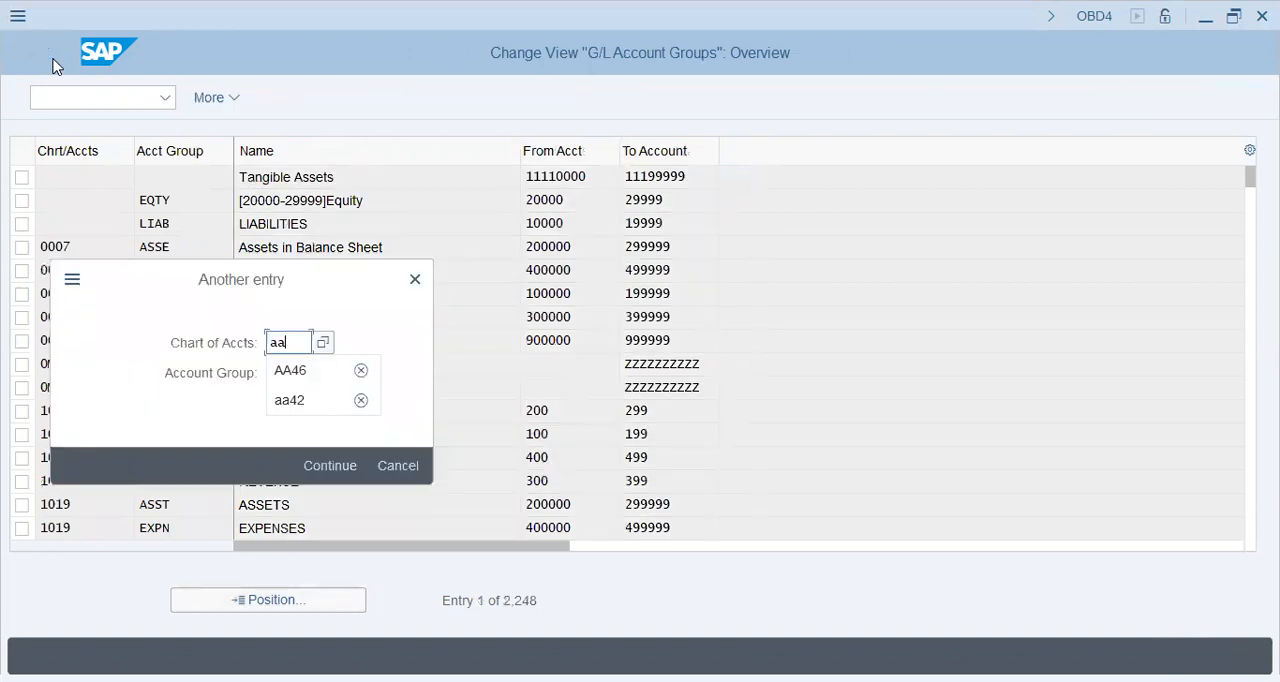
pyautogui.write('42')
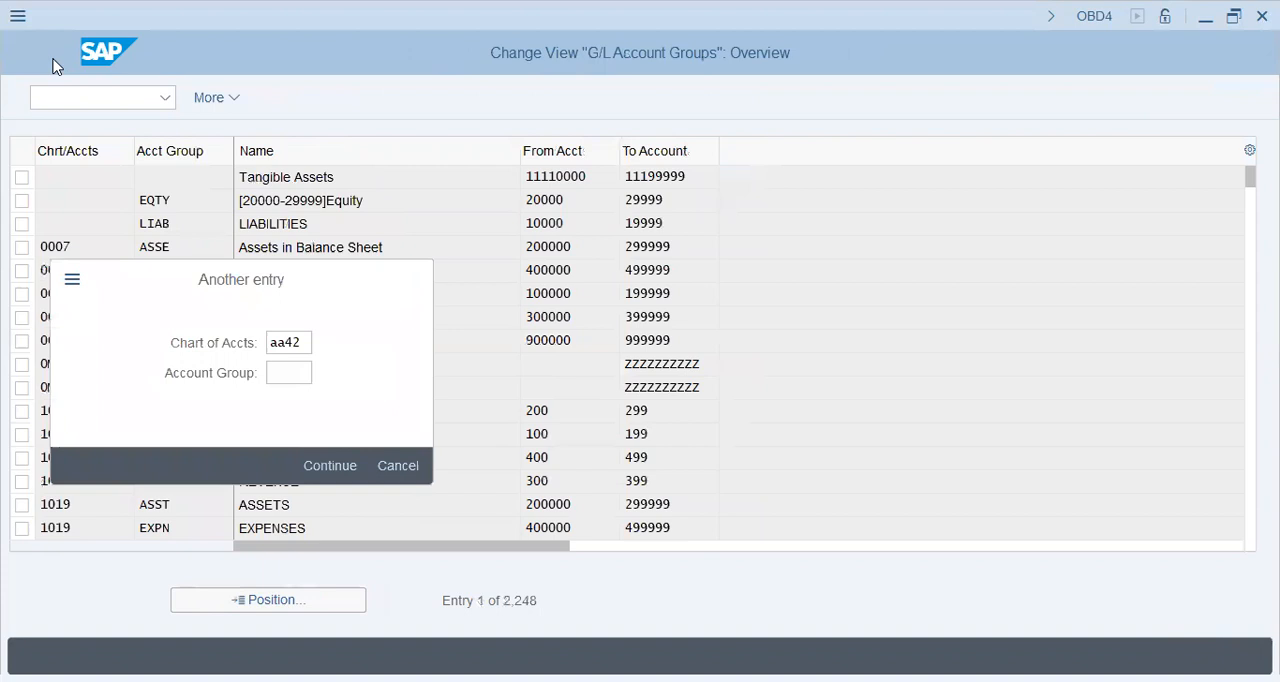
pyautogui.press('Return')
# Select all account groups of chart of accounts AA42, from Zero Bal. Accts through WHT
pyautogui.click(21, 225)
pyautogui.click(21, 248)
pyautogui.moveTo(23, 321); pyautogui.dragTo(26, 531)
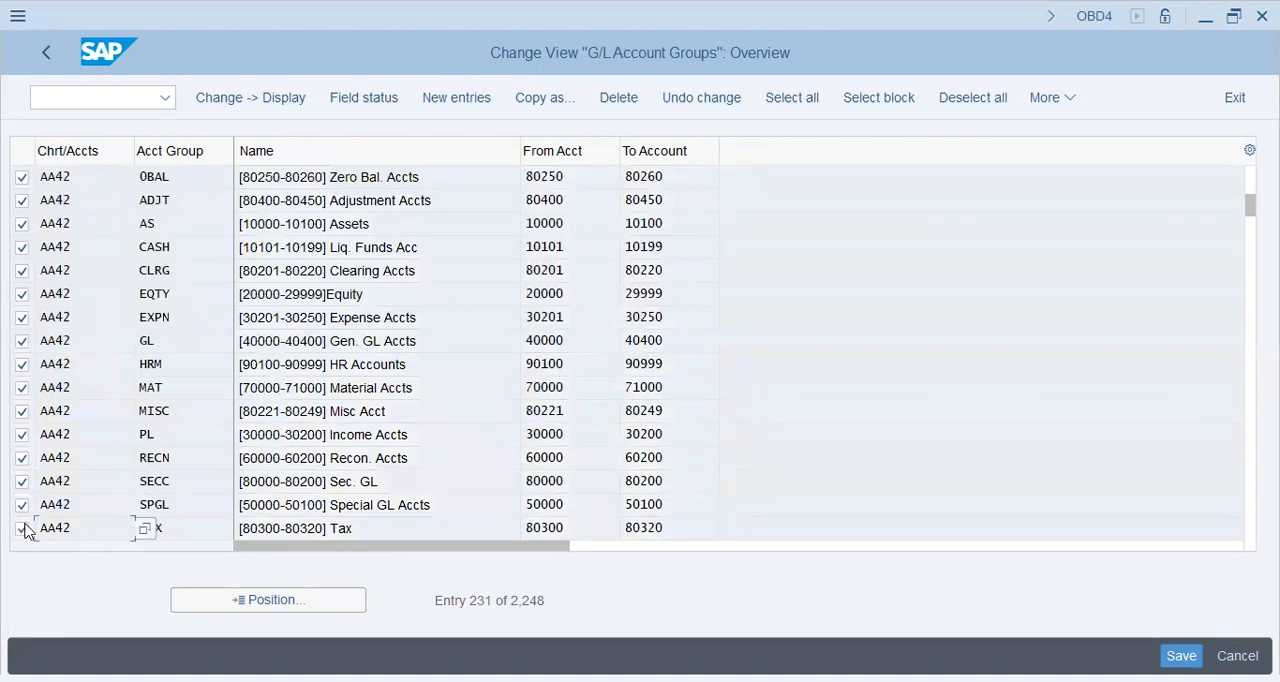
pyautogui.press('pagedown')
pyautogui.click(26, 205)
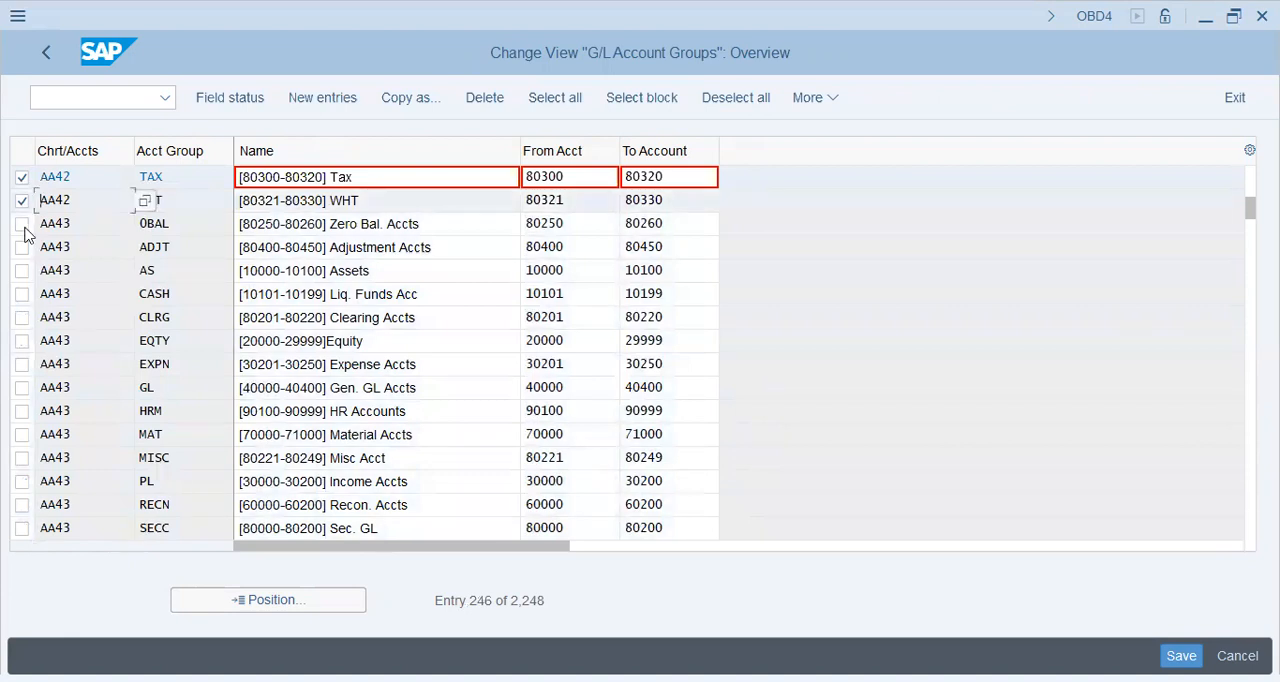
# Start copying the selected account groups and set the target chart of accounts to YL47 for the first seven, Zero Bal. through Expense Accts
pyautogui.press('F6')
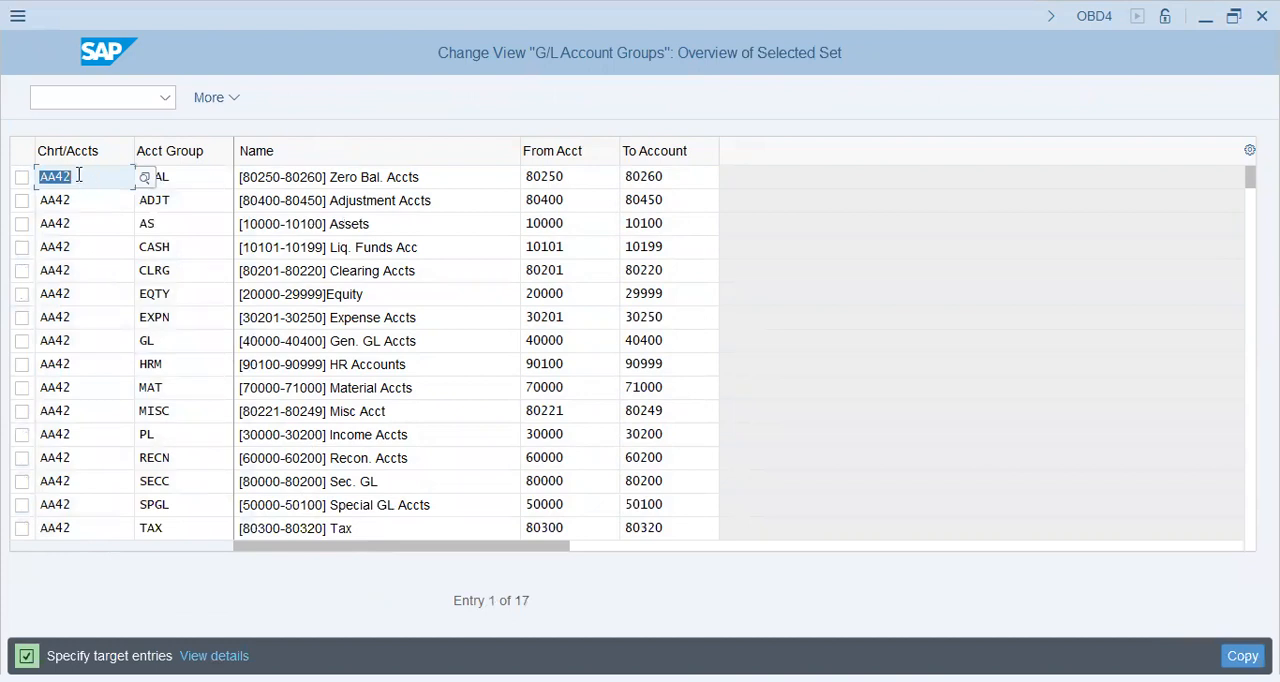
pyautogui.write('y147')
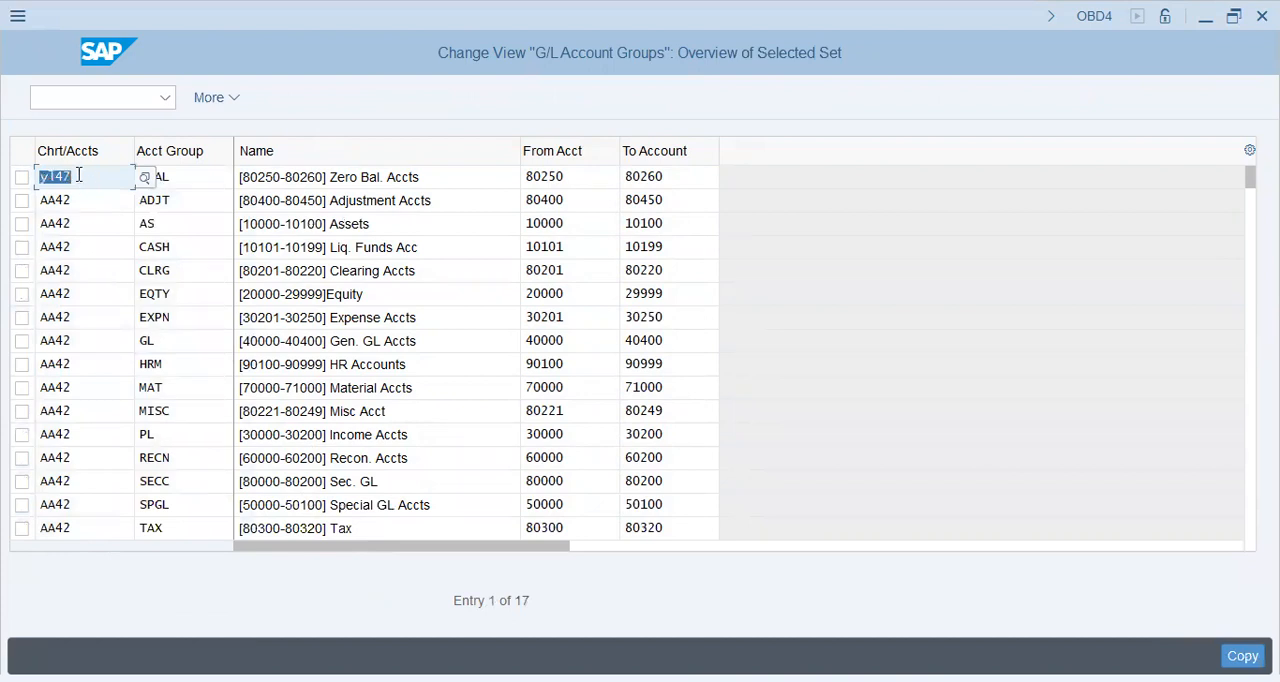
pyautogui.press('Down')
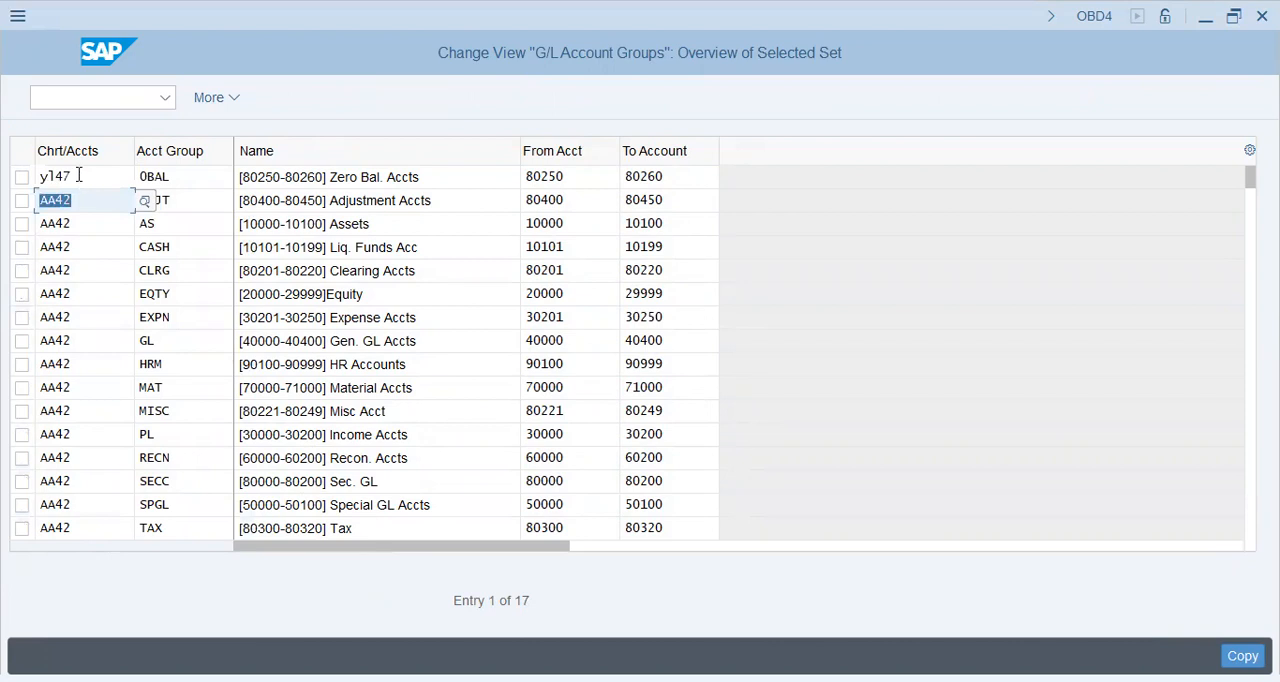
pyautogui.write('y147')
pyautogui.press('Down')
pyautogui.press('BackSpace')
pyautogui.write('y147')
pyautogui.press('Down')
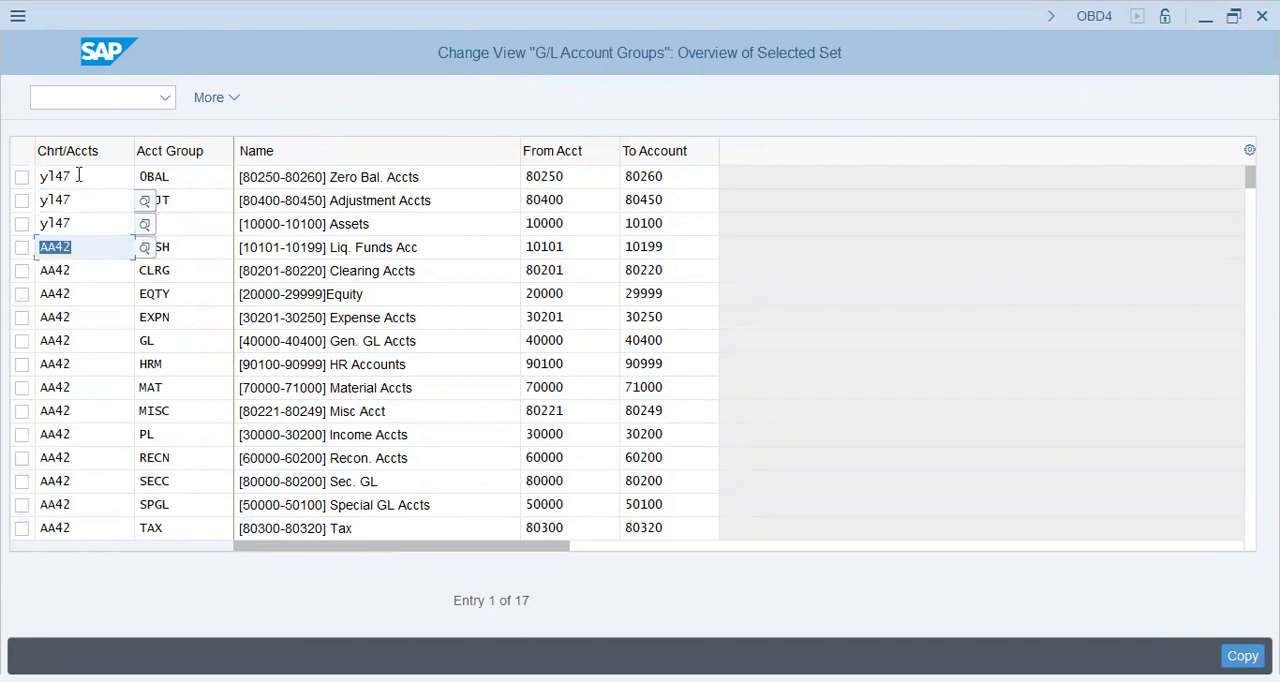
pyautogui.write('y147')
pyautogui.press('Down')
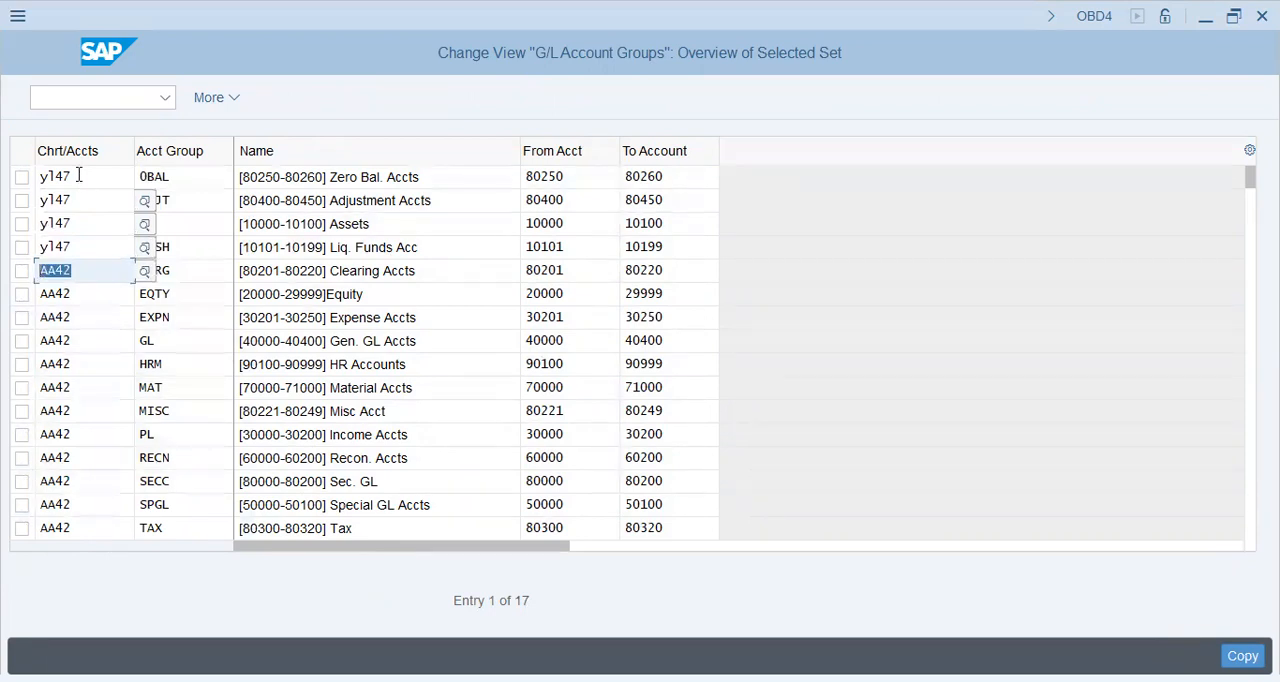
pyautogui.write('y147')
pyautogui.press('Down')
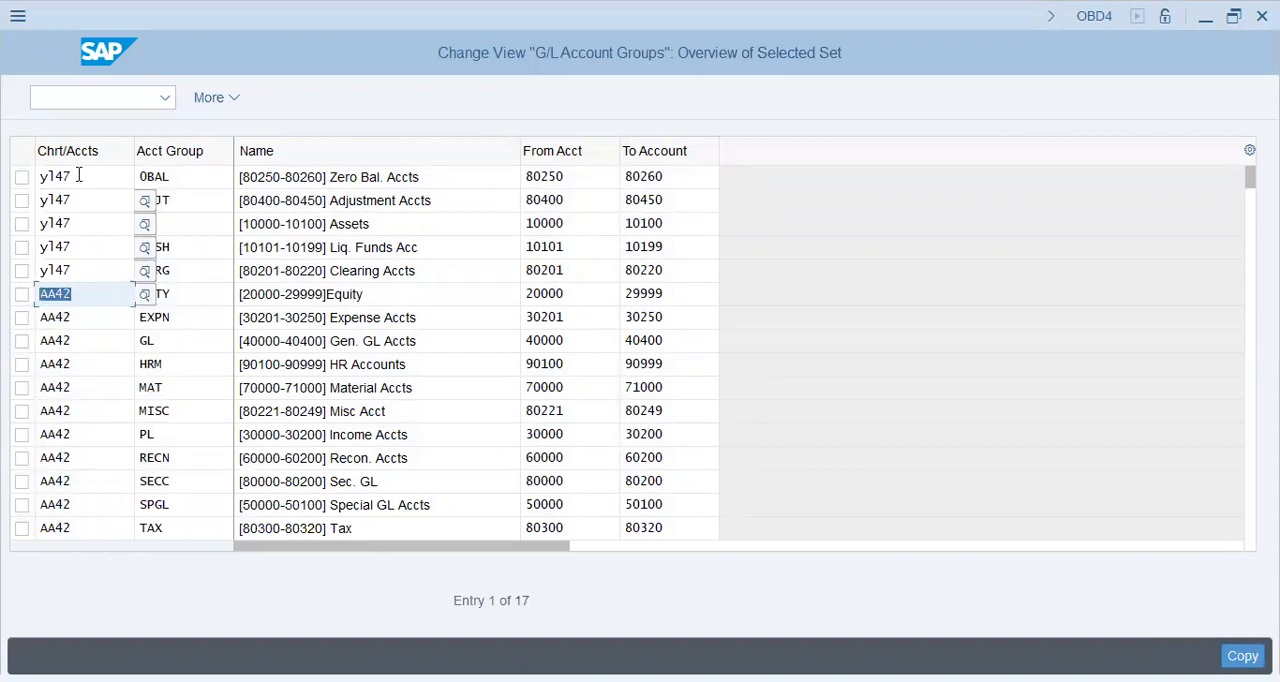
pyautogui.write('y147')
pyautogui.press('Down')
pyautogui.hotkey('ctrl', 'a')
pyautogui.write('y147')
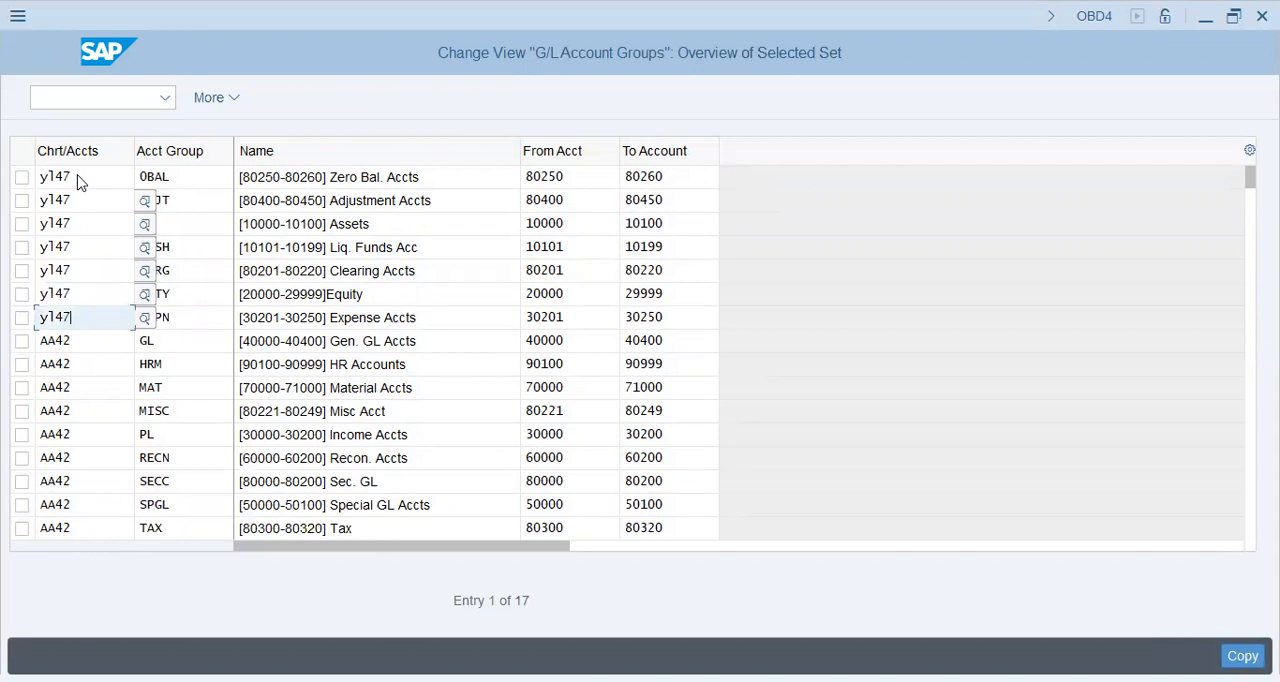
# Set the target chart of accounts to YL47 for the Gen. GL, HR, Material and Misc account groups
pyautogui.press('Return')
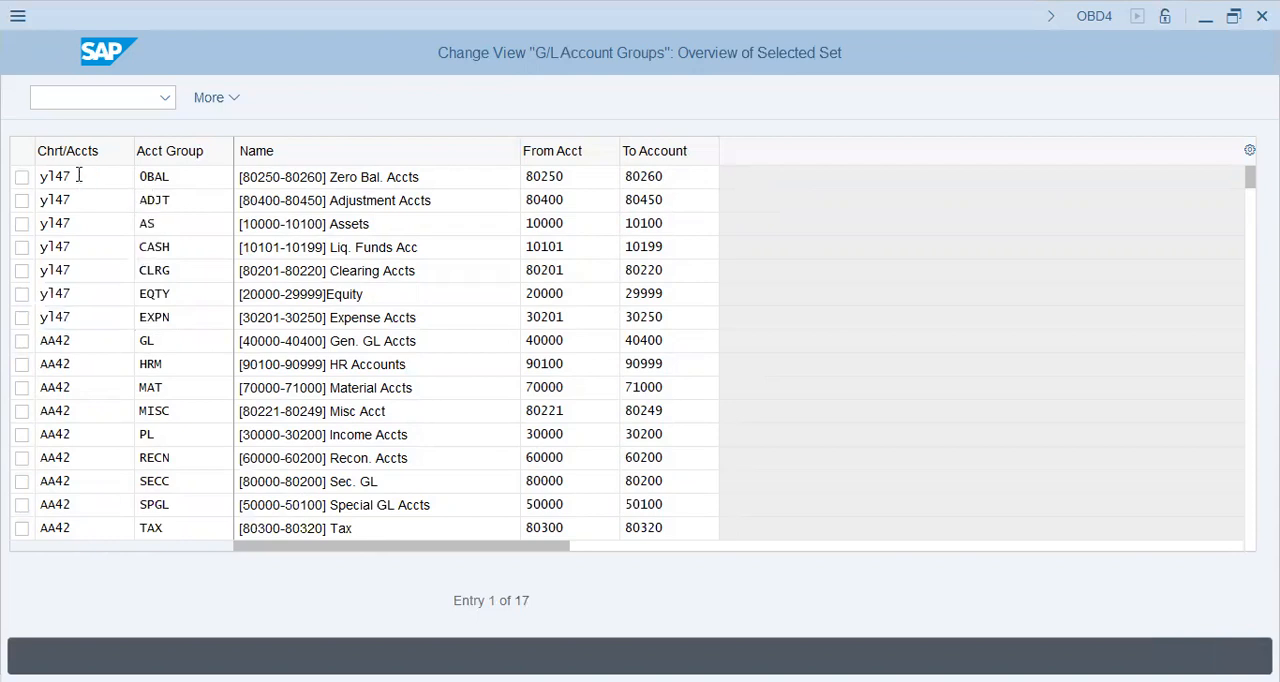
pyautogui.hotkey('ctrl', 'v')
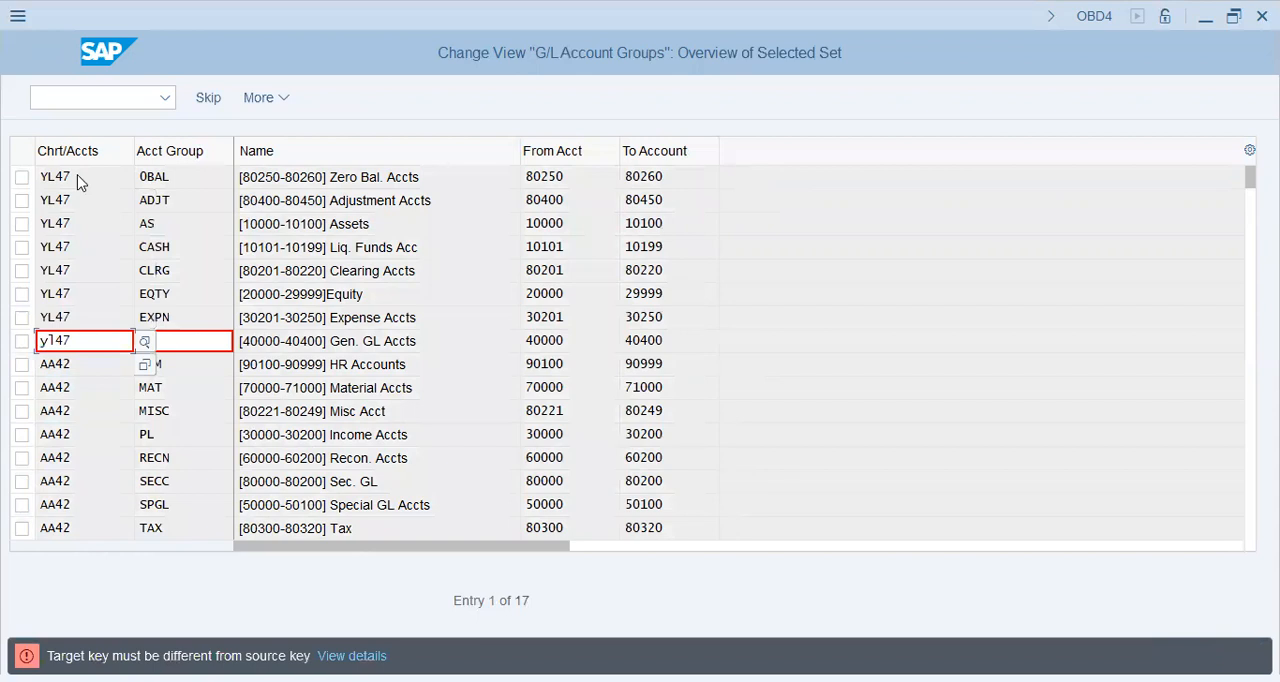
pyautogui.press('Return')
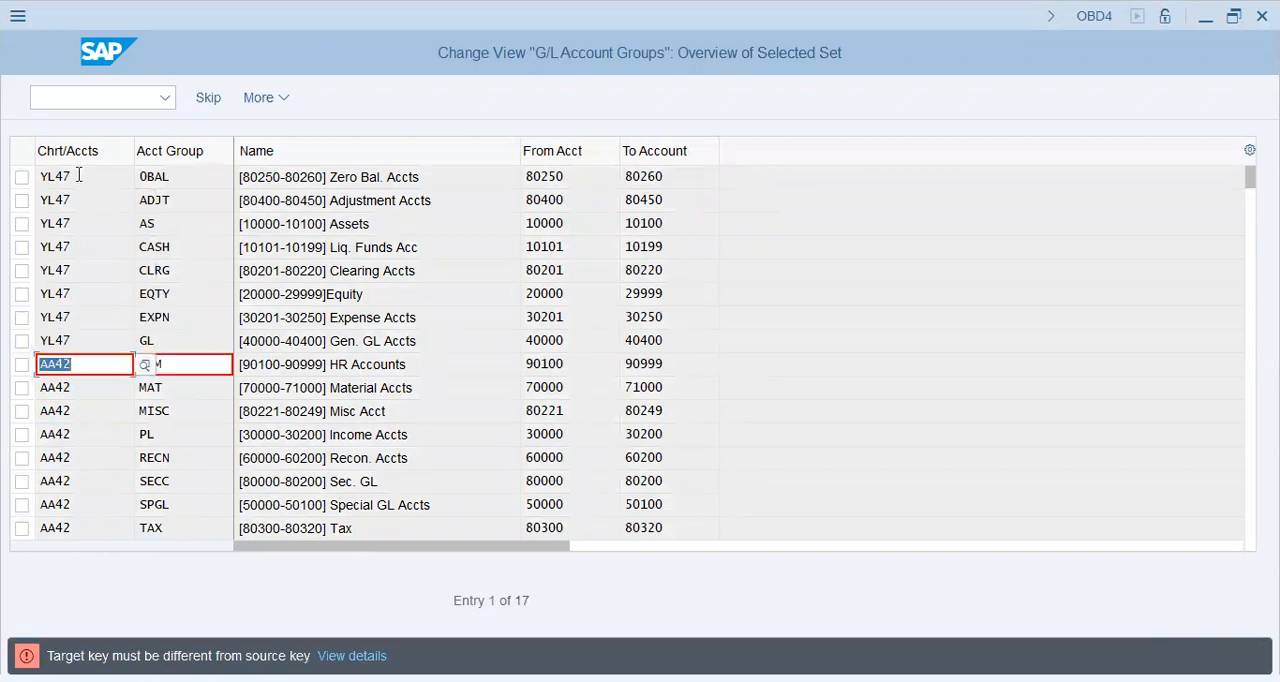
pyautogui.hotkey('ctrl', 'v')
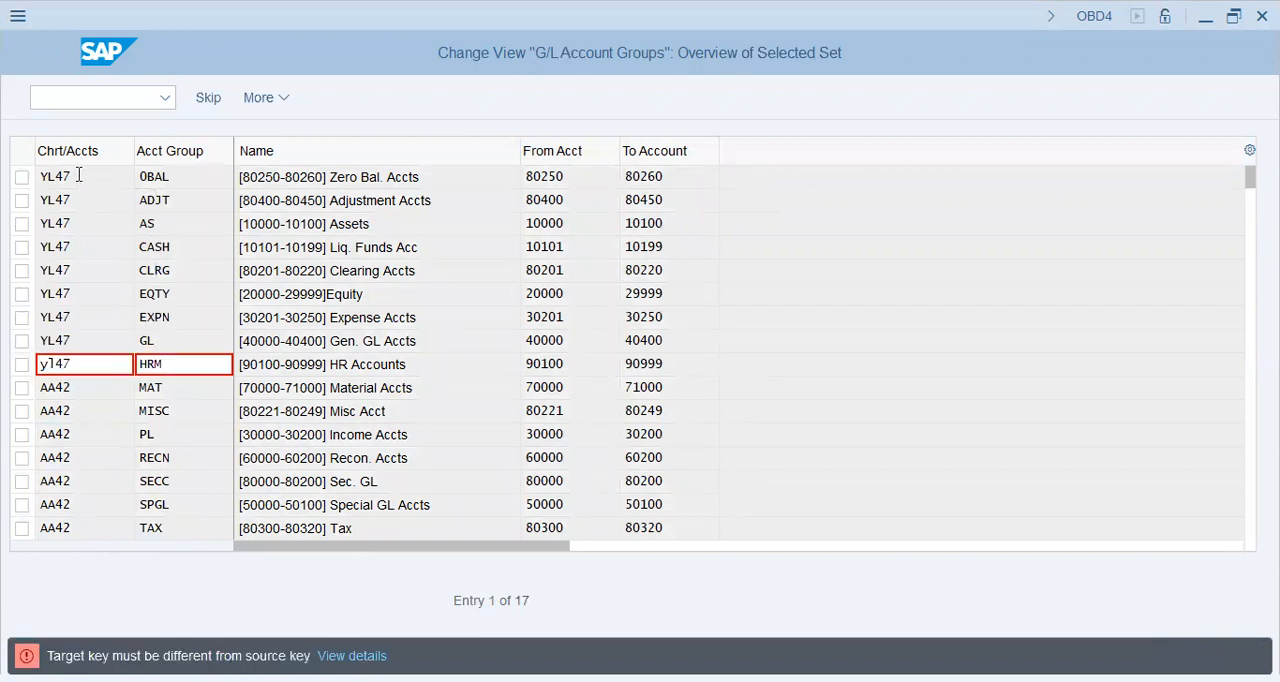
pyautogui.press('Return')
pyautogui.hotkey('ctrl', 'v')
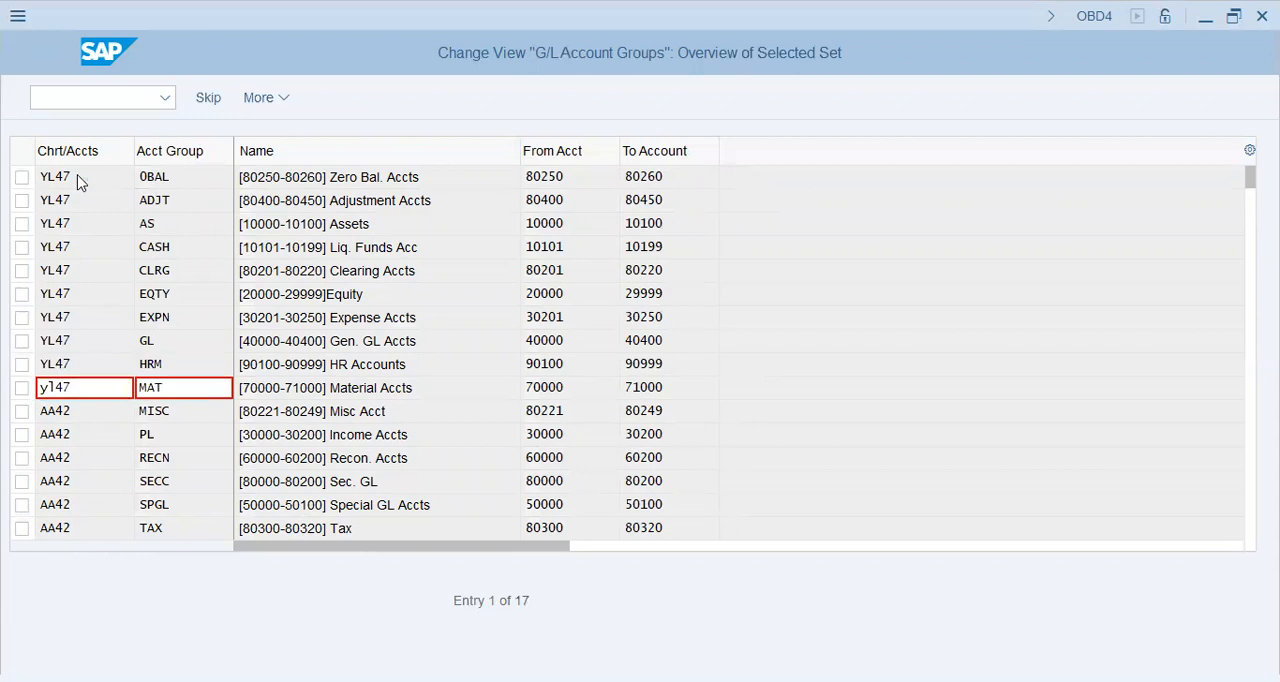
pyautogui.press('Return')
pyautogui.hotkey('ctrl', 'v')
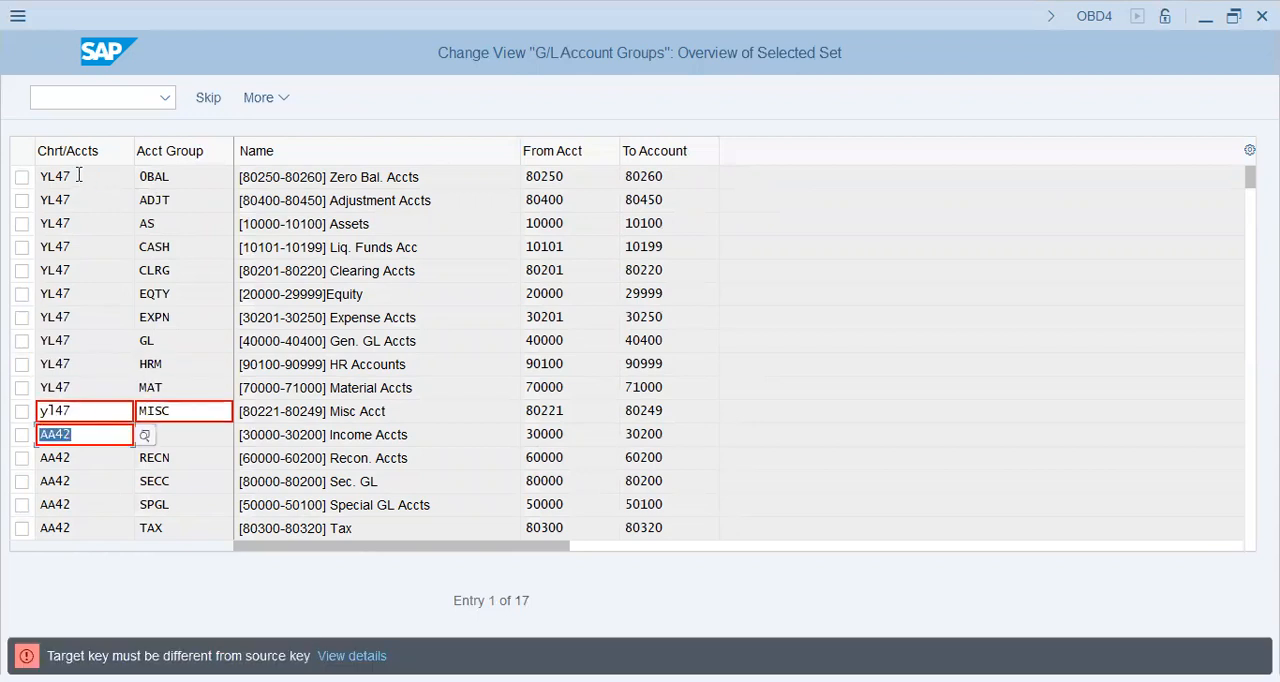
# Enter YL47 as the target chart of accounts for the Income, Recon., Sec. GL and Special GL account groups
pyautogui.hotkey('ctrl', 'v')
pyautogui.hotkey('ctrl', 'v')
pyautogui.press('Return')
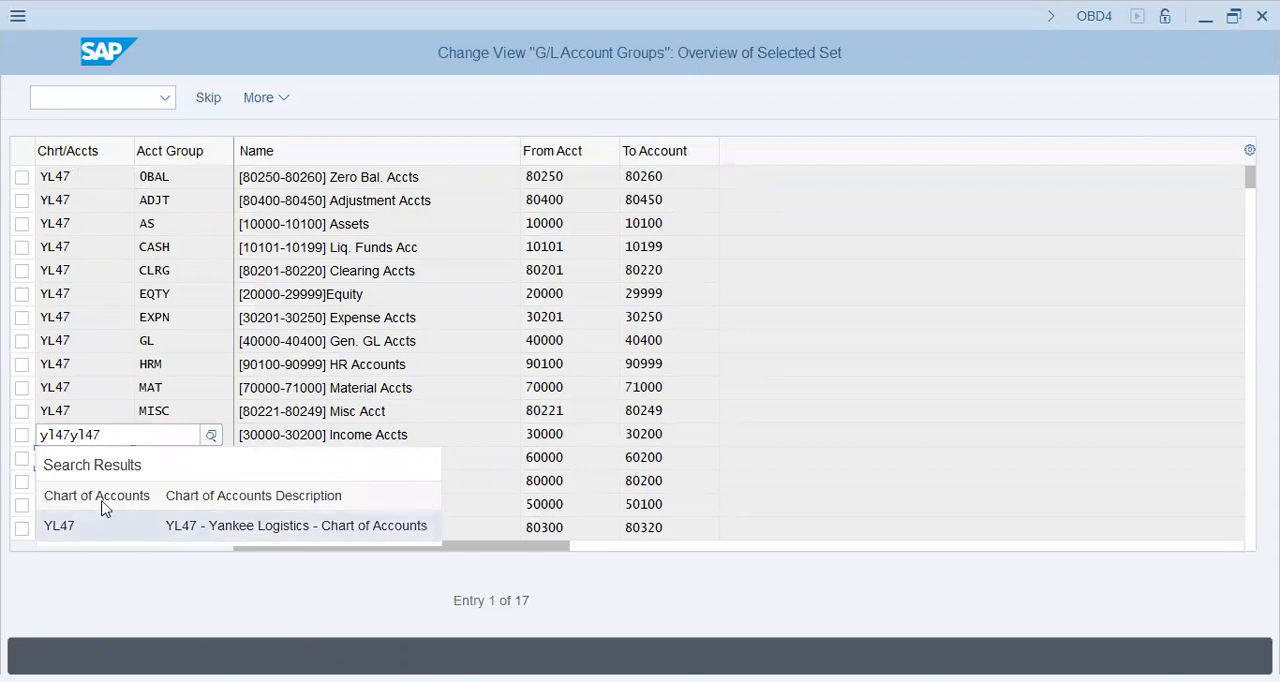
pyautogui.press('Return')
pyautogui.press('Return')
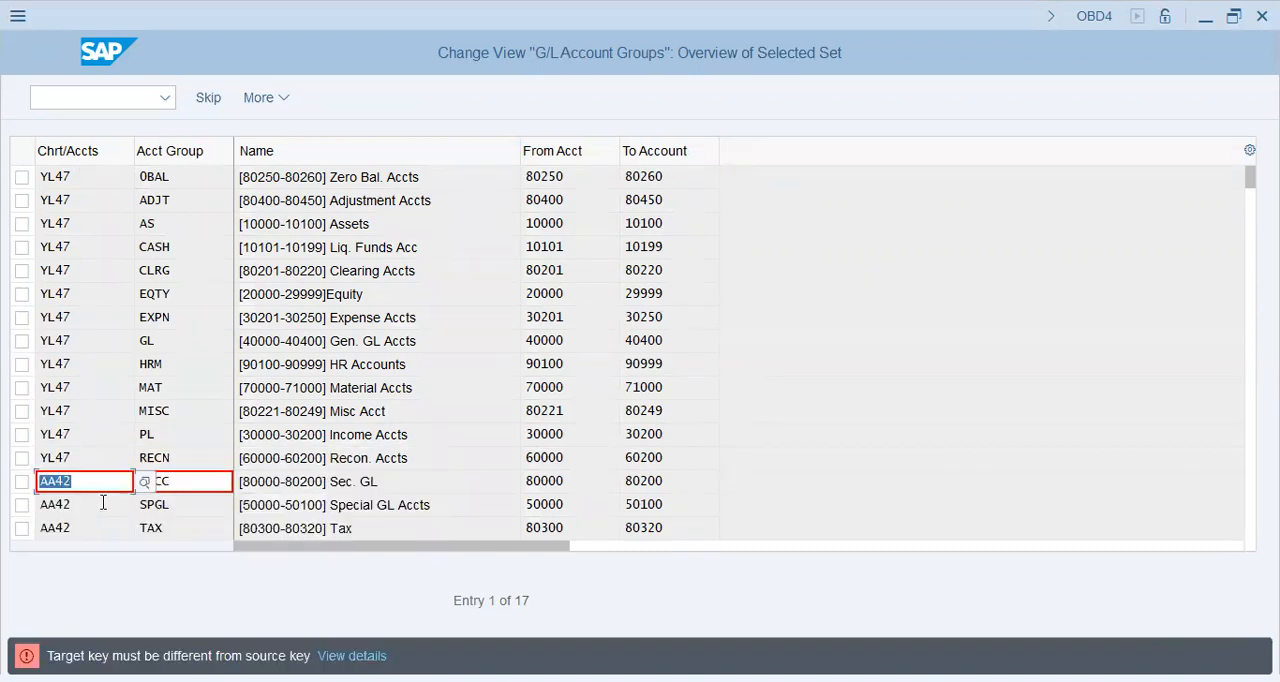
pyautogui.write('yl47')
pyautogui.press('Return')
pyautogui.press('BackSpace')
pyautogui.write('yl47')
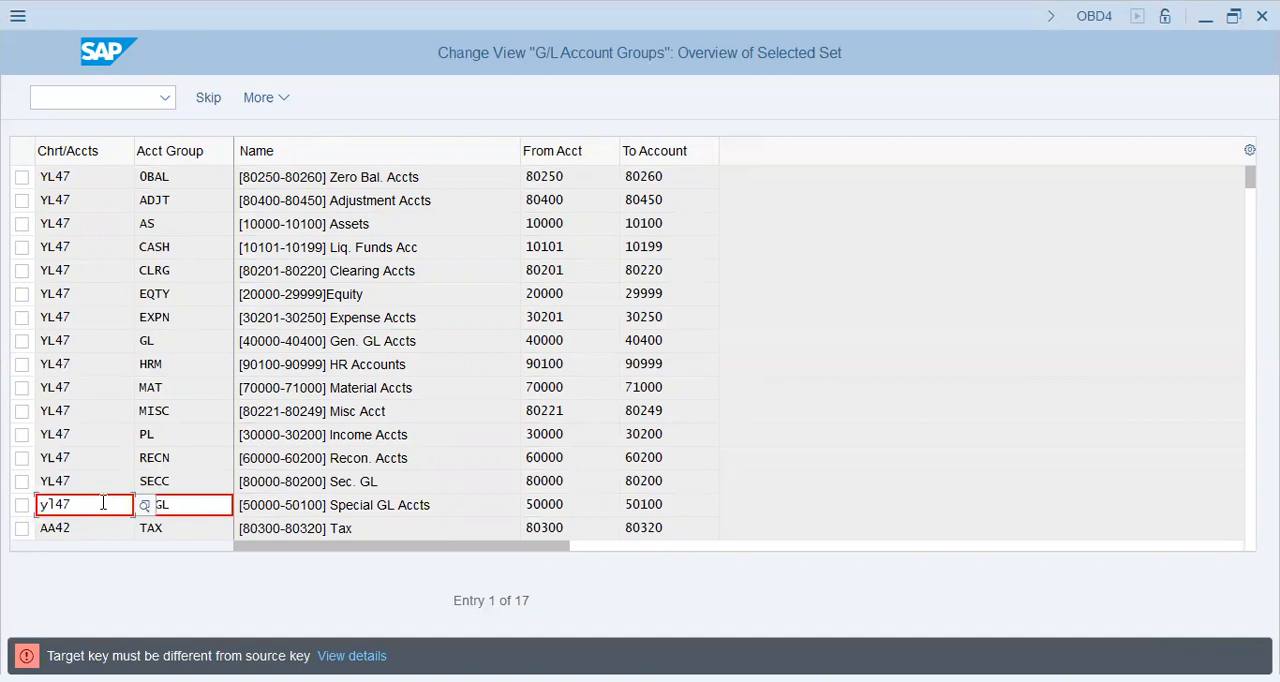
# Set the Tax and WHT account groups to chart of accounts YL47 and complete the copy
pyautogui.press('Return')
pyautogui.write('yl47')
pyautogui.press('Return')
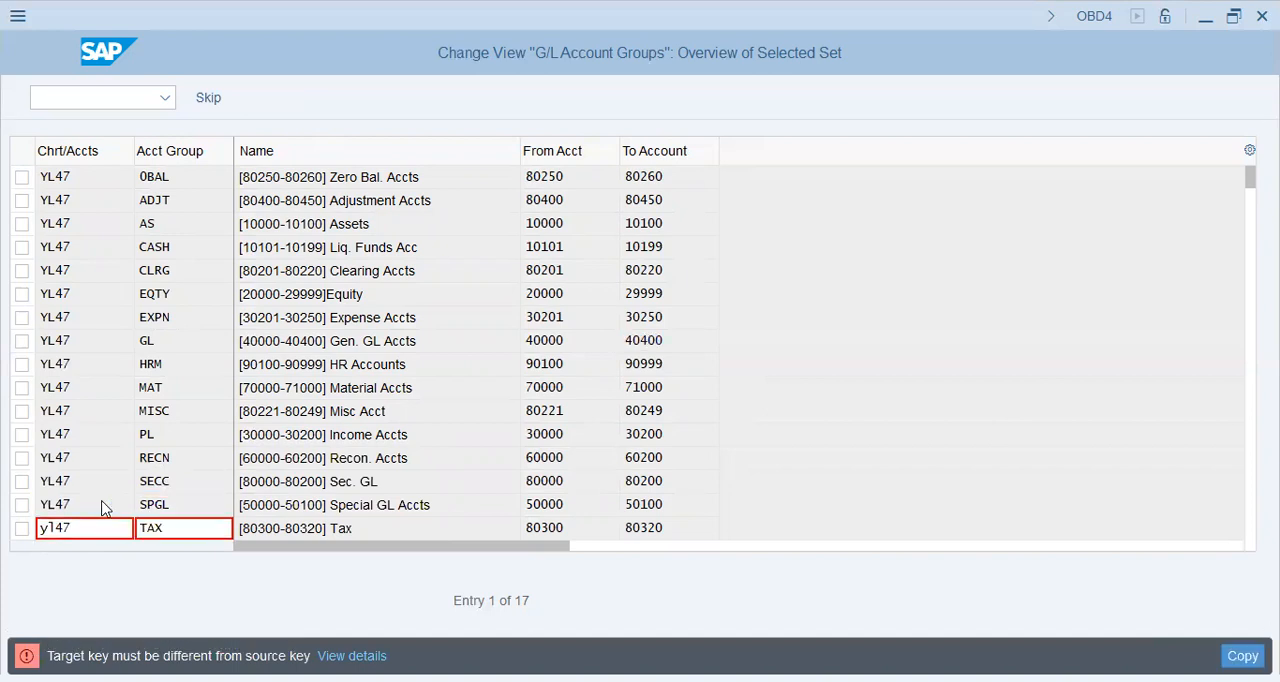
pyautogui.write('yl47')
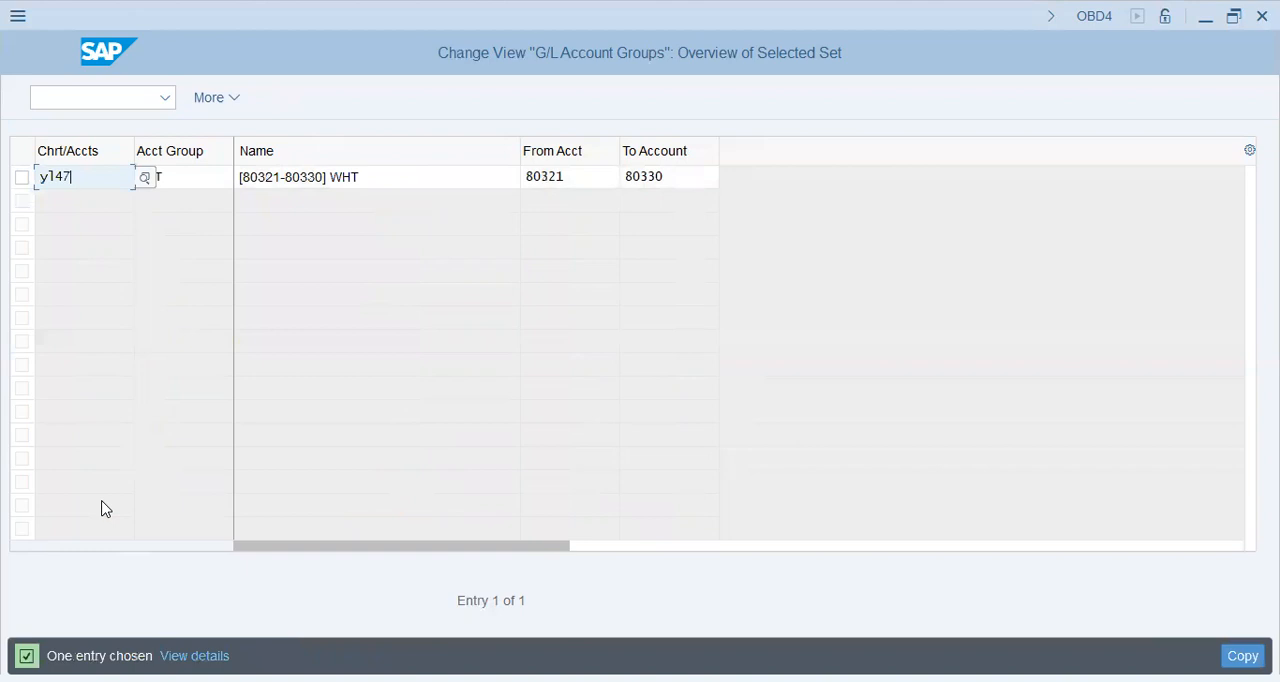
pyautogui.press('Return')
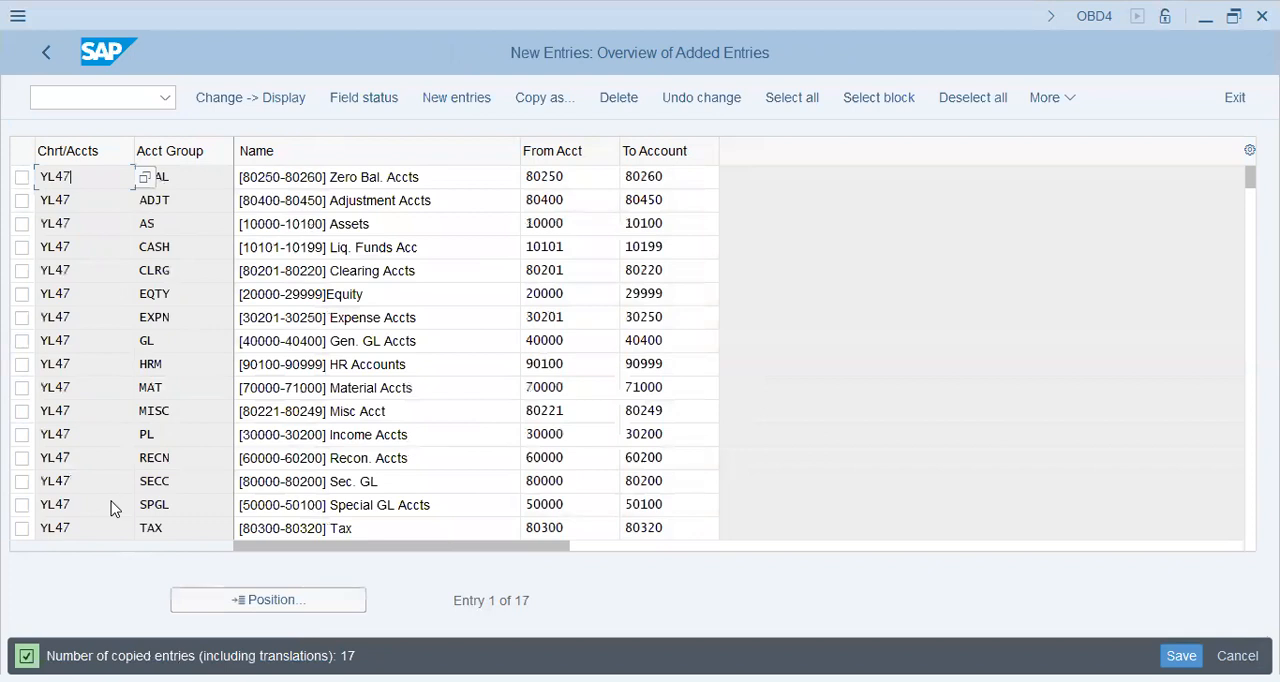
# Save the copied YL47 account groups under the proposed customizing request and return to the IMG structure
pyautogui.press('Down')
pyautogui.press('Down')
pyautogui.press('Down')
pyautogui.press('Down')
pyautogui.press('Down')
pyautogui.press('Down')
pyautogui.press('Down')
pyautogui.press('Down')
pyautogui.press('Down')
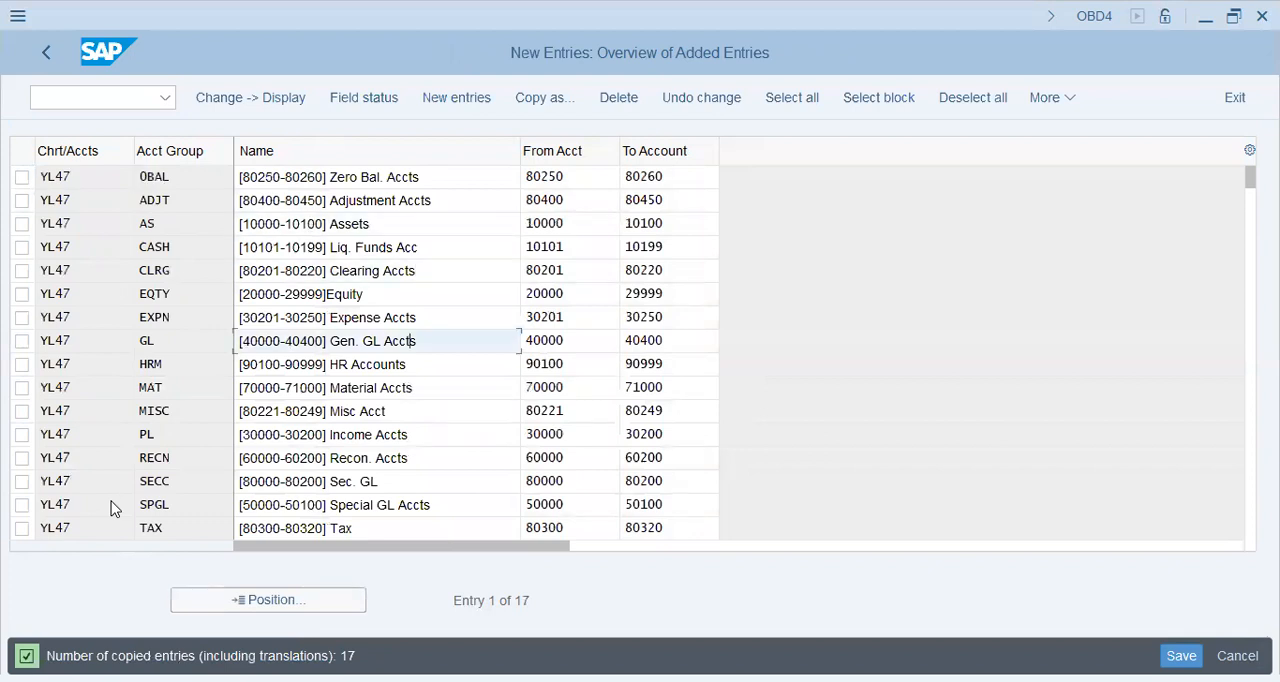
pyautogui.hotkey('shift', 'Home')
pyautogui.press('End')
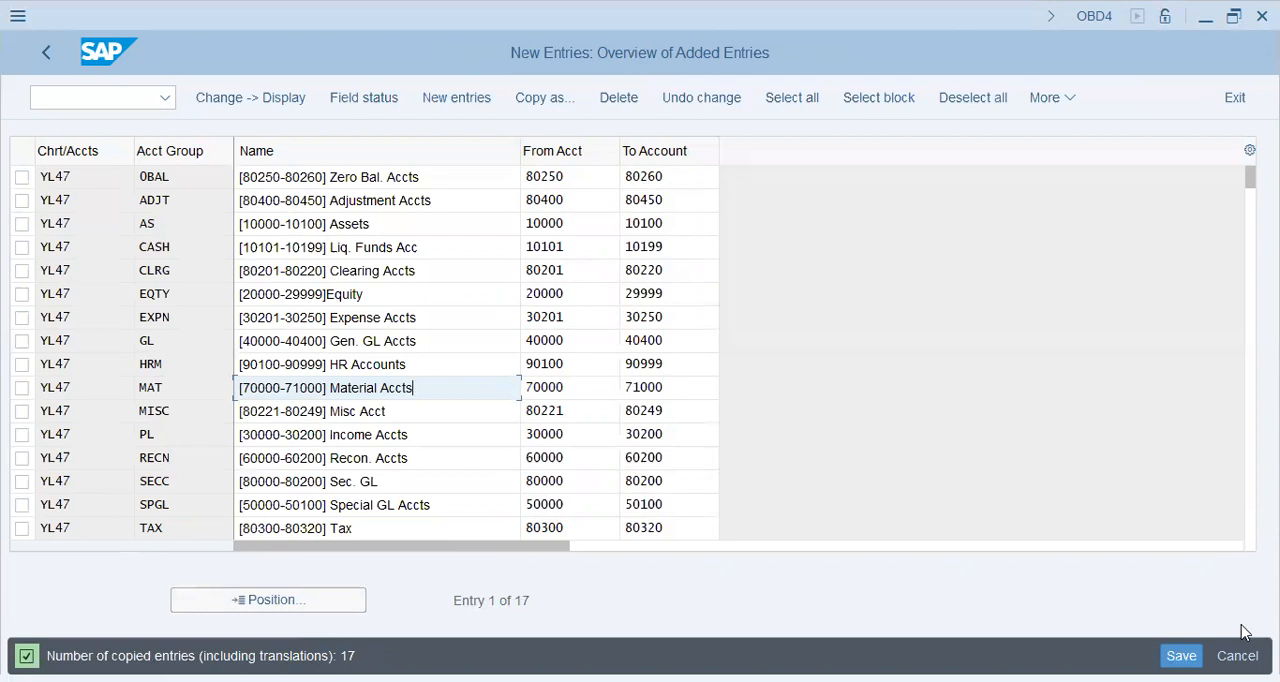
pyautogui.hotkey('ctrl', 's')
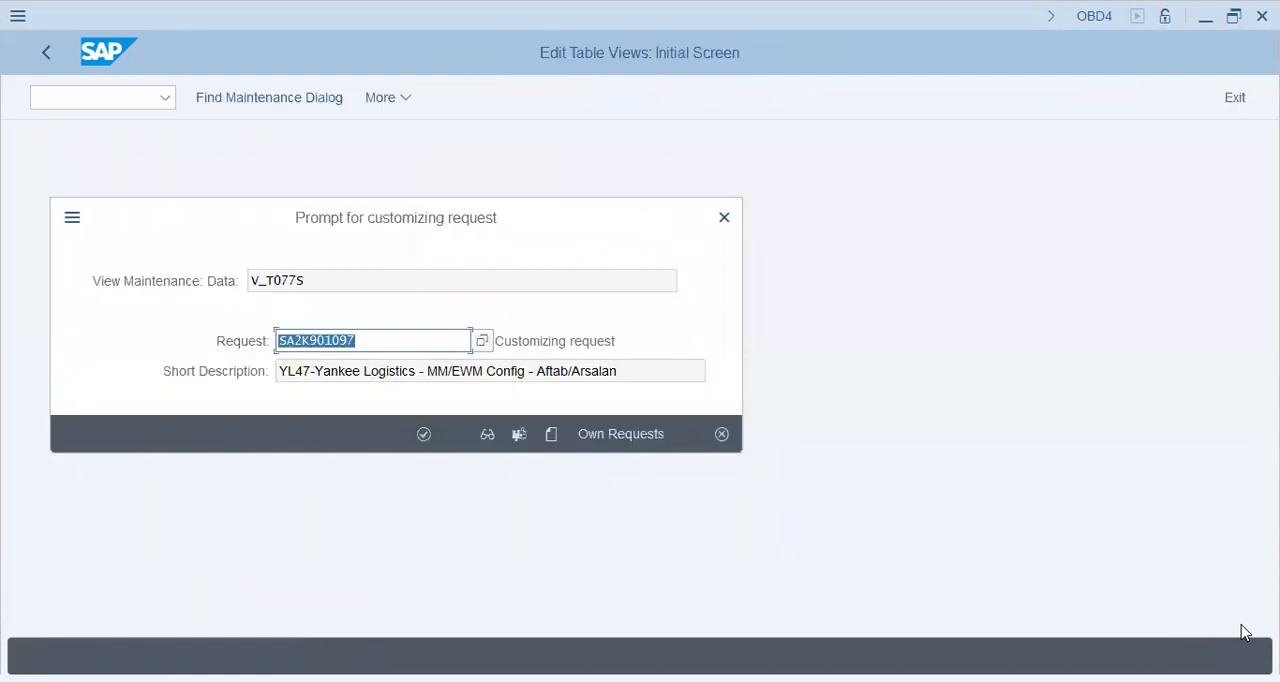
pyautogui.press('Return')
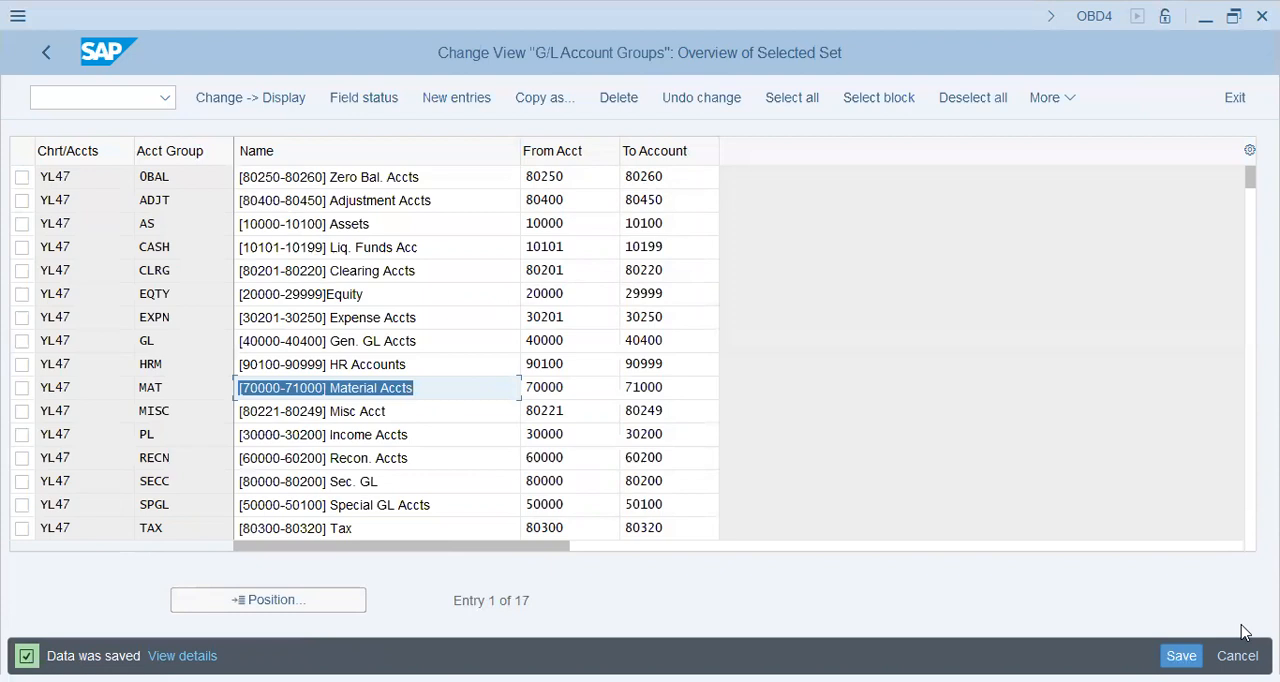
pyautogui.click(47, 62)
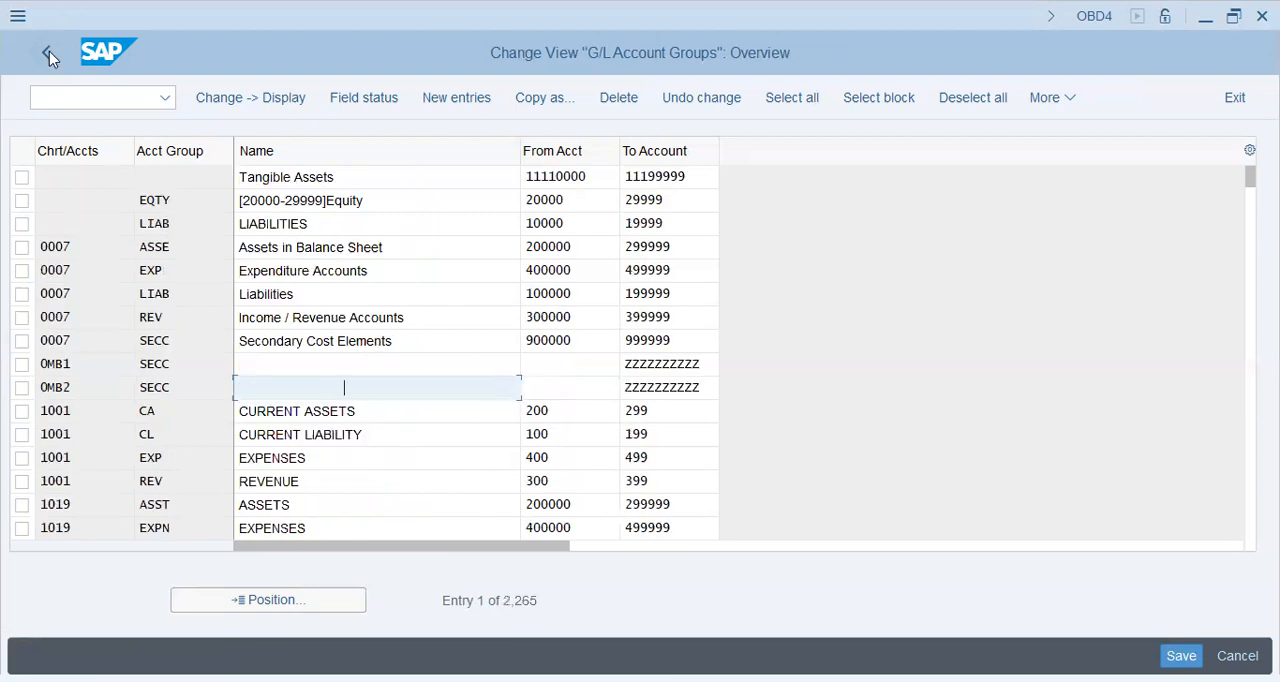
pyautogui.click(49, 51)
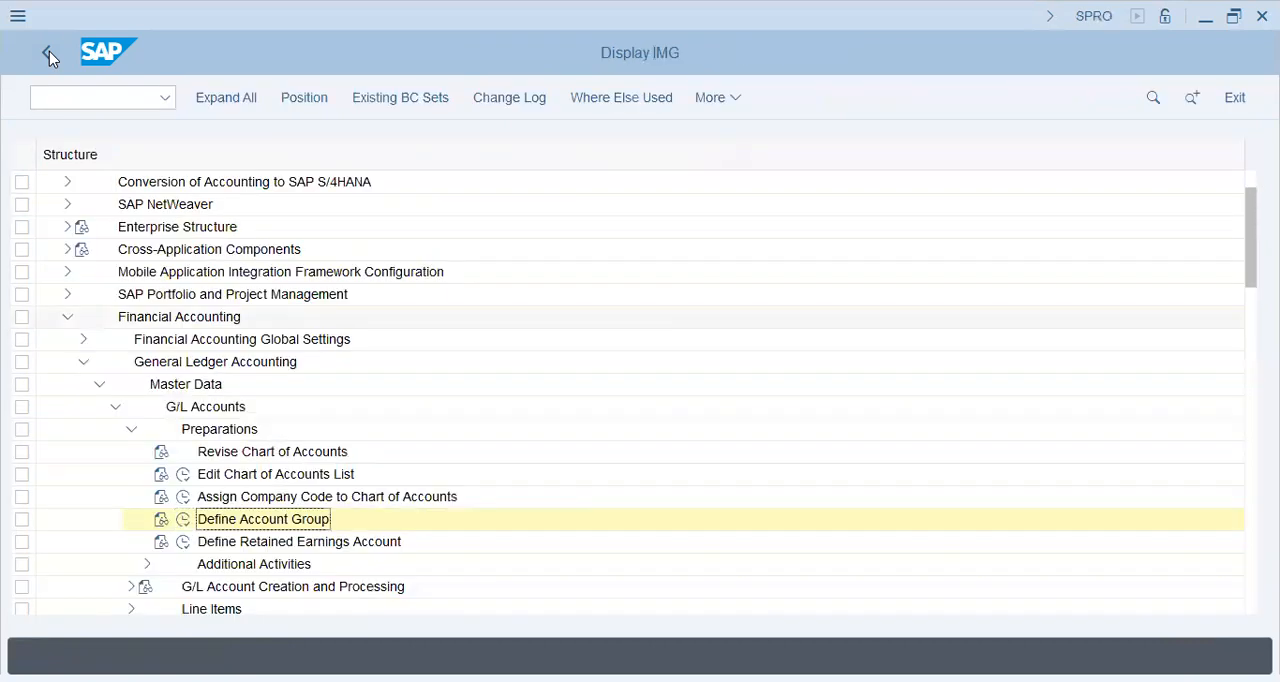
# Define the retained earnings account for chart of accounts YL47 with P&L statement account type X and account YL47, and save it in the proposed customizing request
pyautogui.click(49, 51)
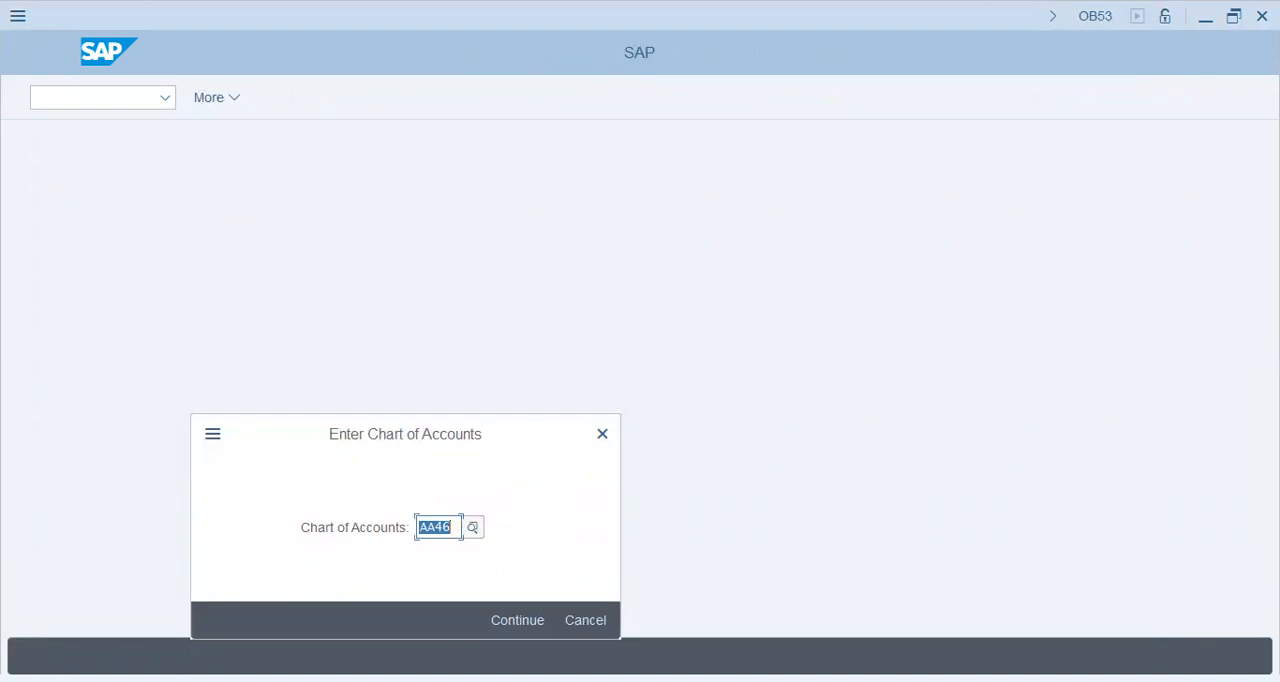
pyautogui.write('YL47')
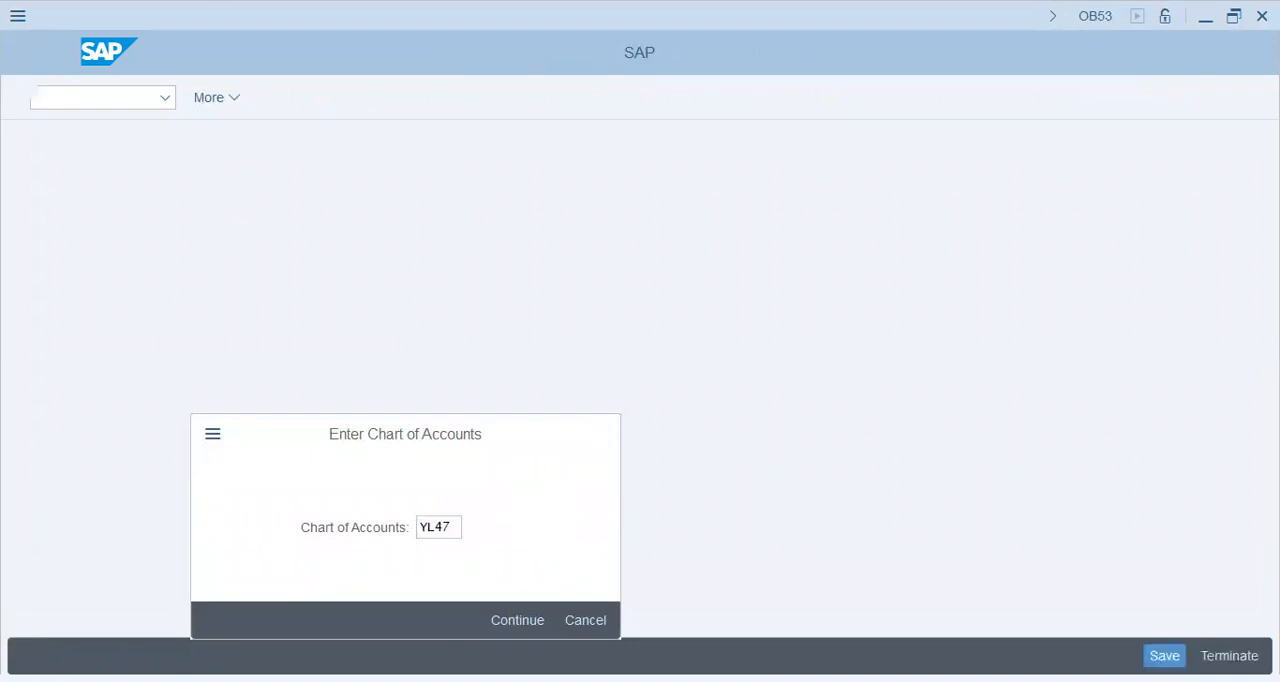
pyautogui.press('Return')
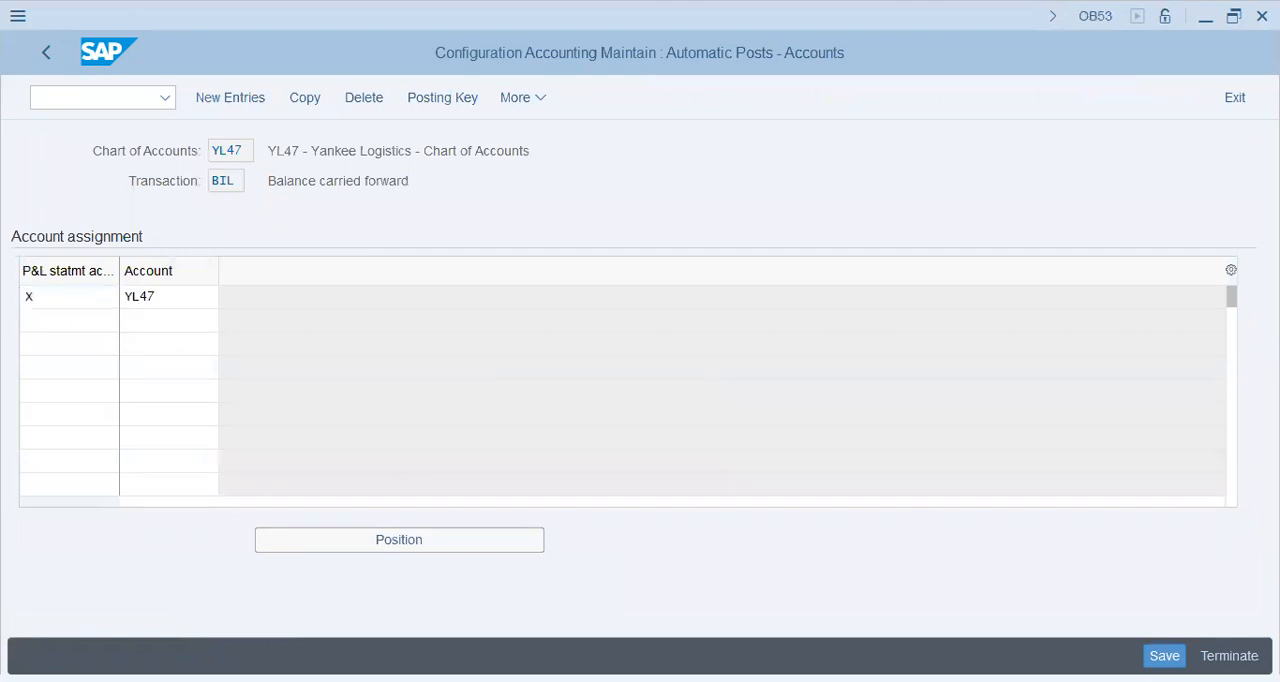
pyautogui.press('Return')
pyautogui.click(1164, 656)
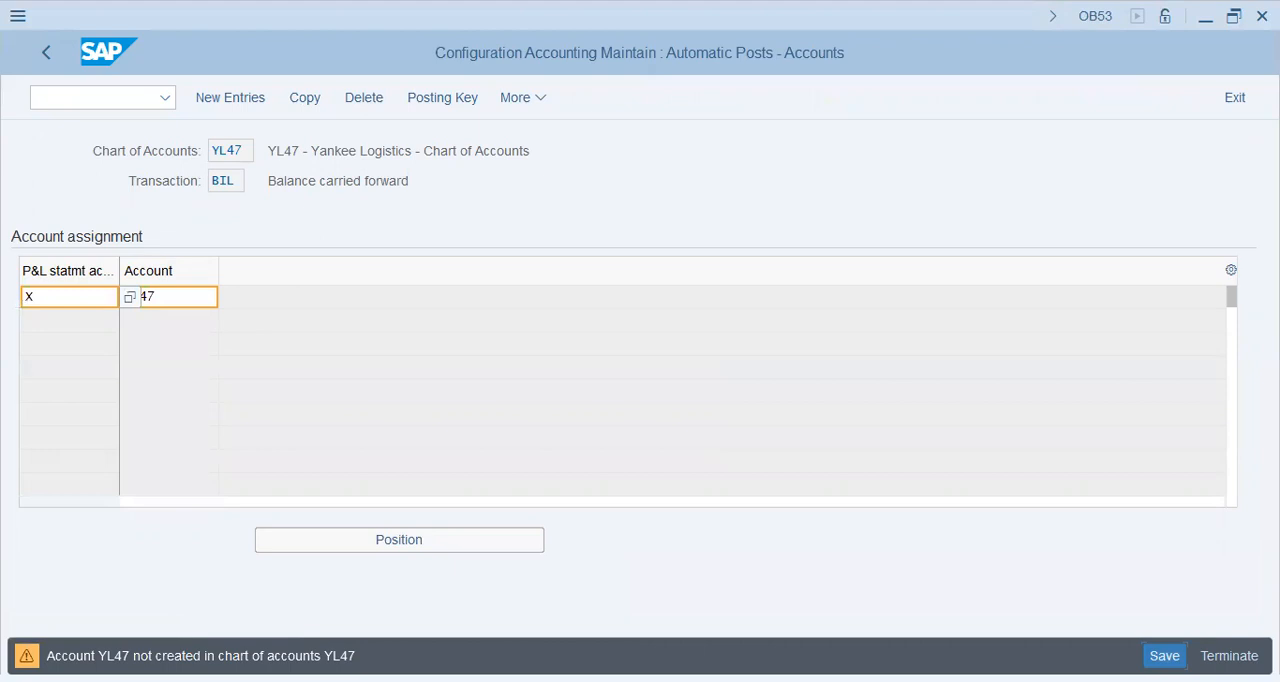
pyautogui.click(1164, 656)
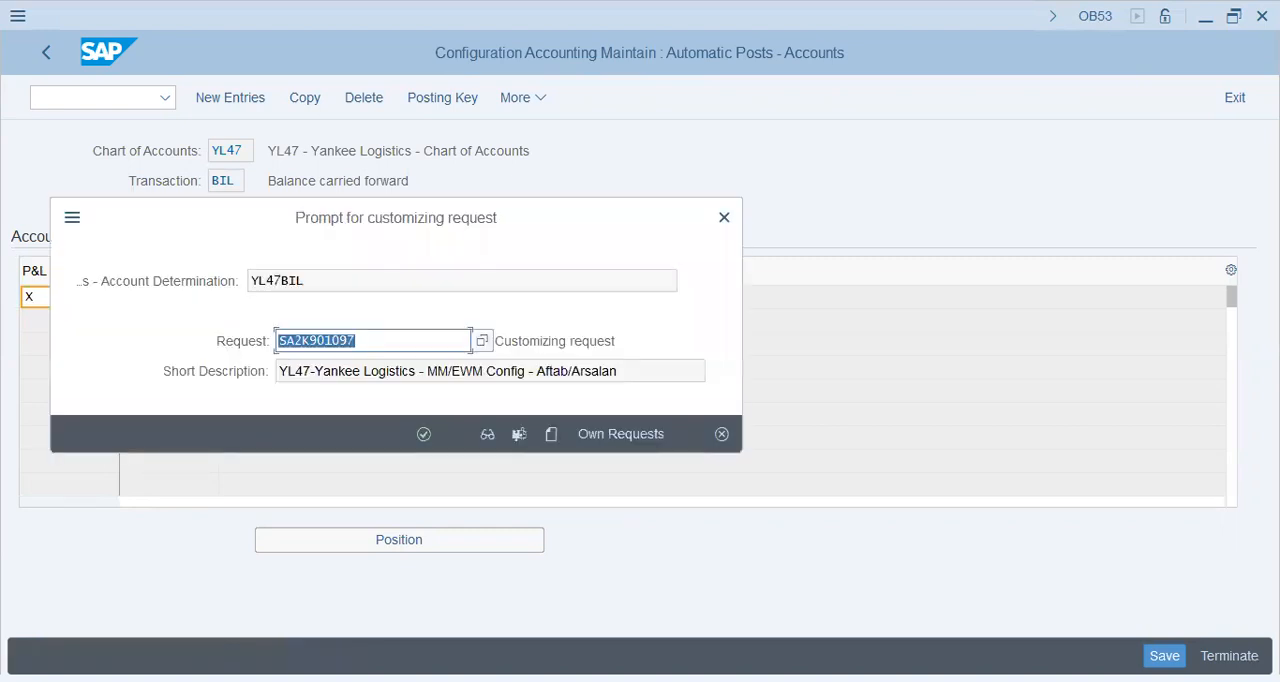
pyautogui.press('Return')
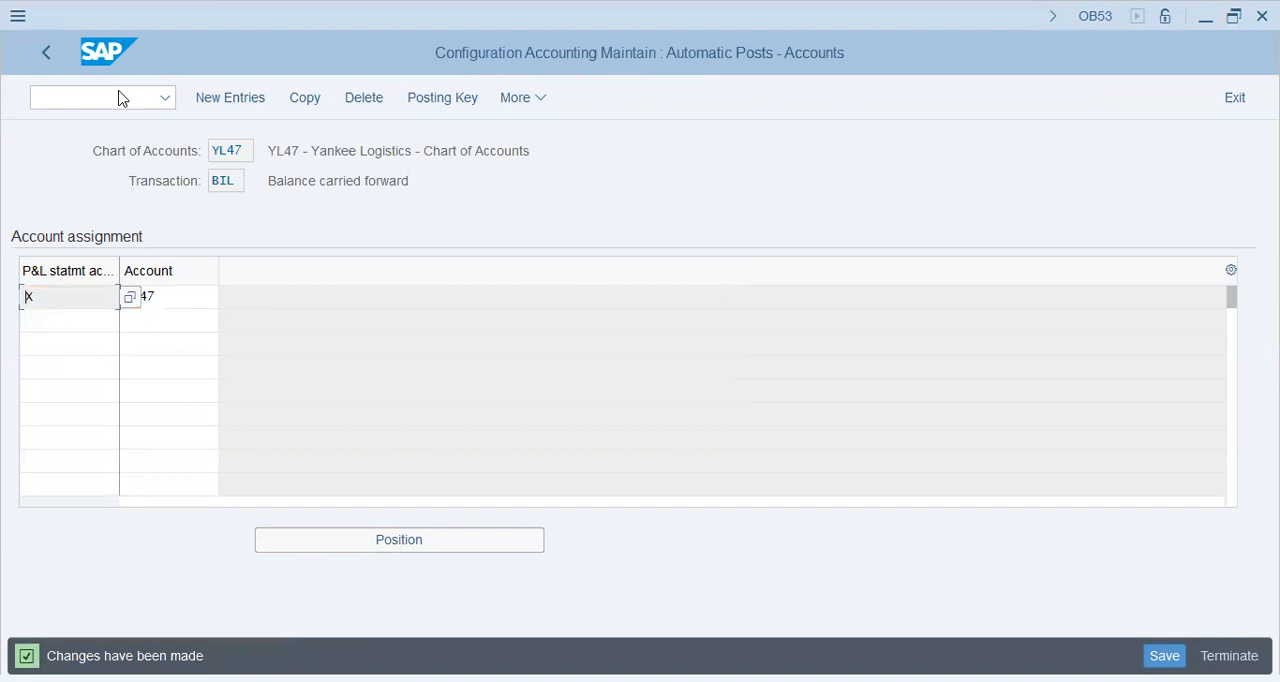
pyautogui.click(47, 58)
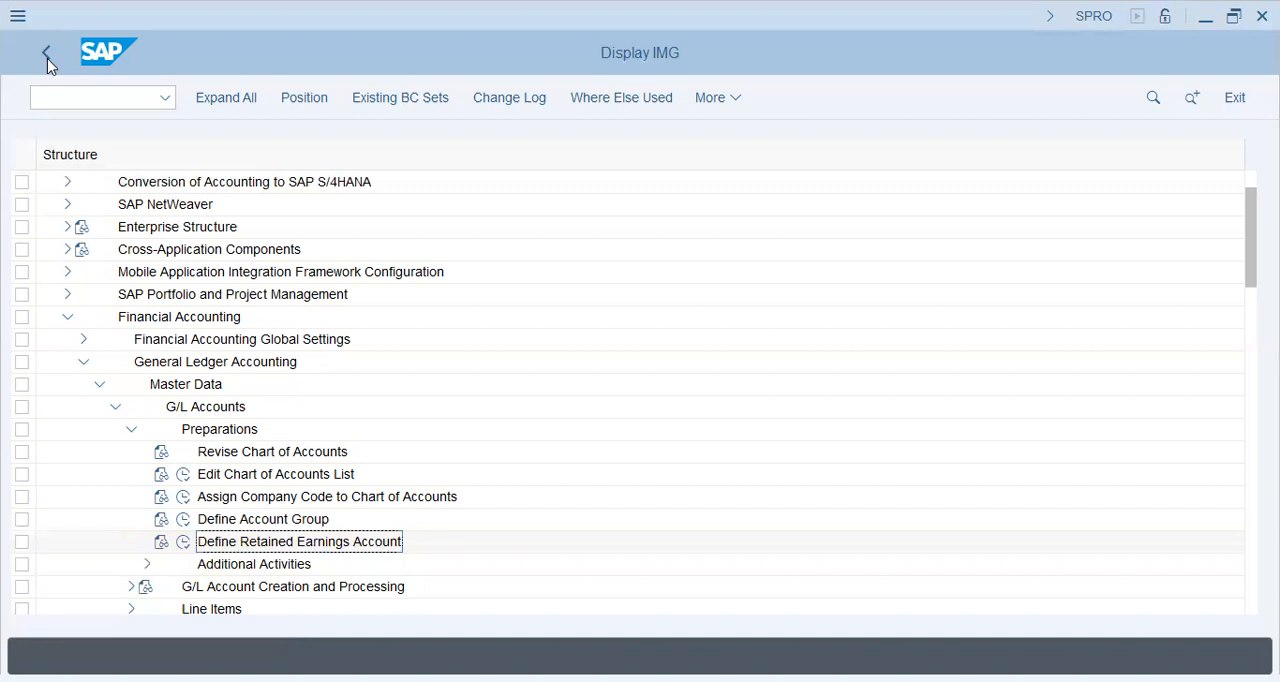
# Collapse the Preparations, G/L Accounts, Master Data and General Ledger Accounting nodes in the IMG structure
pyautogui.scroll(-1, 47, 58)
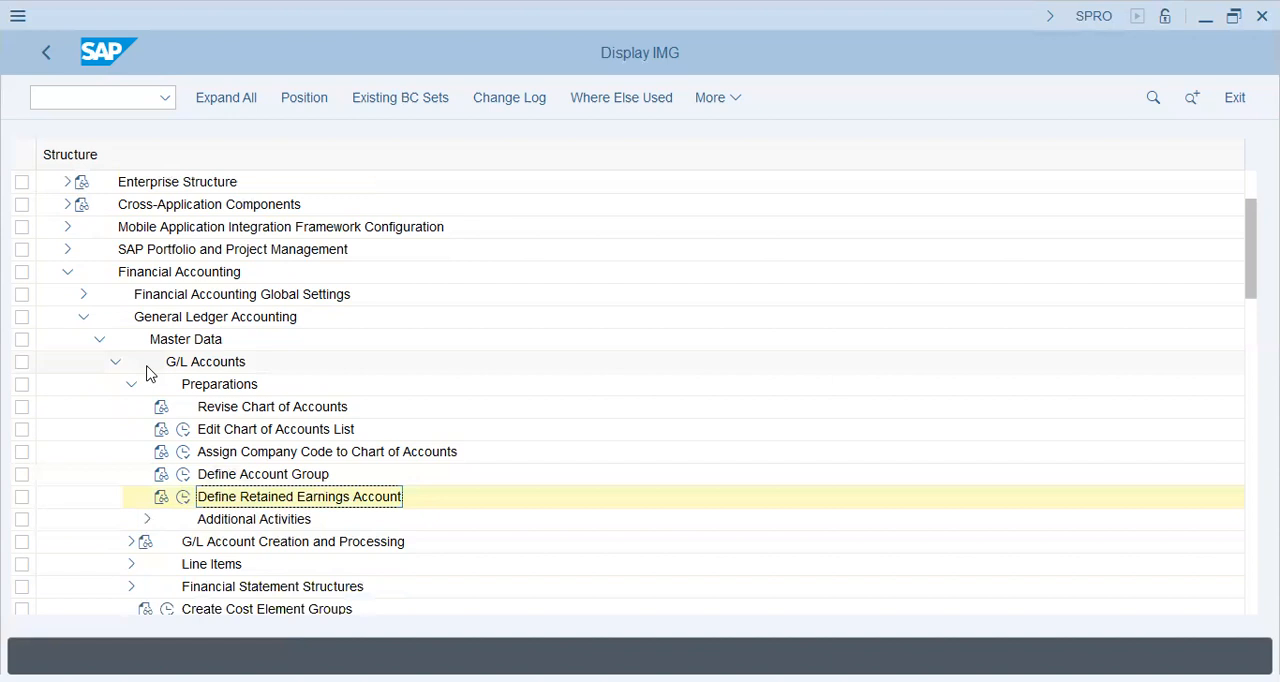
pyautogui.scroll(-1, 147, 372)
pyautogui.scroll(-1, 147, 372)
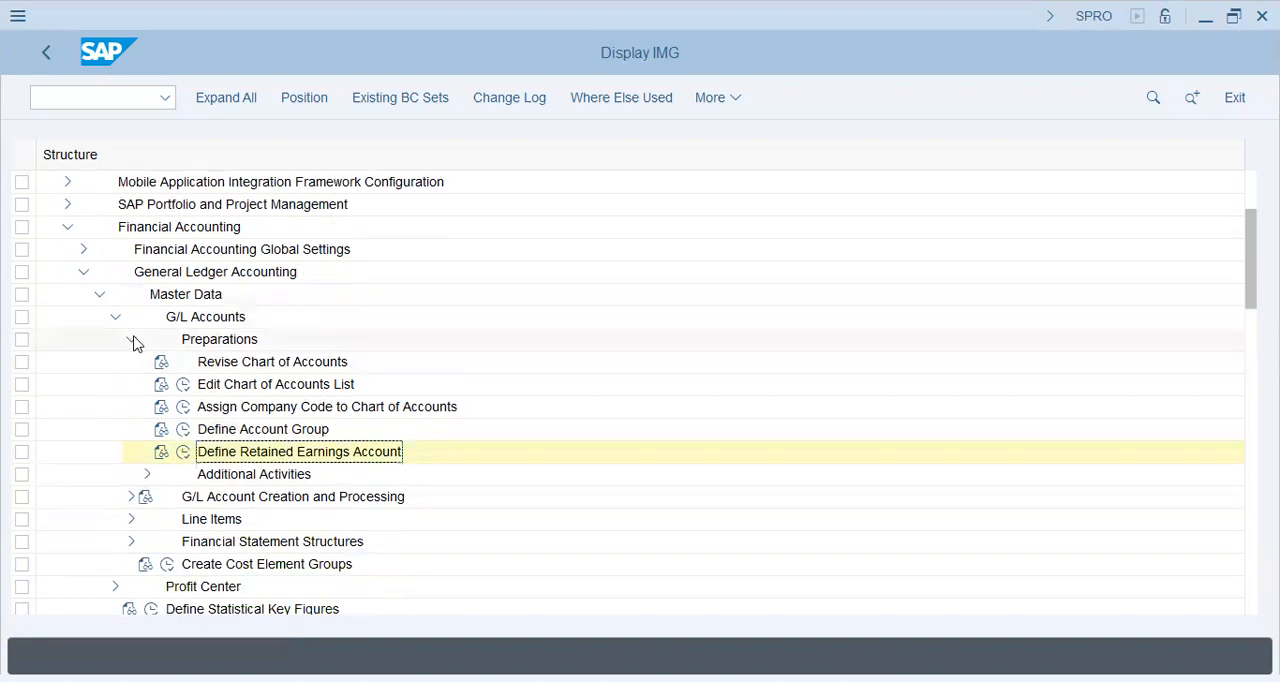
pyautogui.click(130, 339)
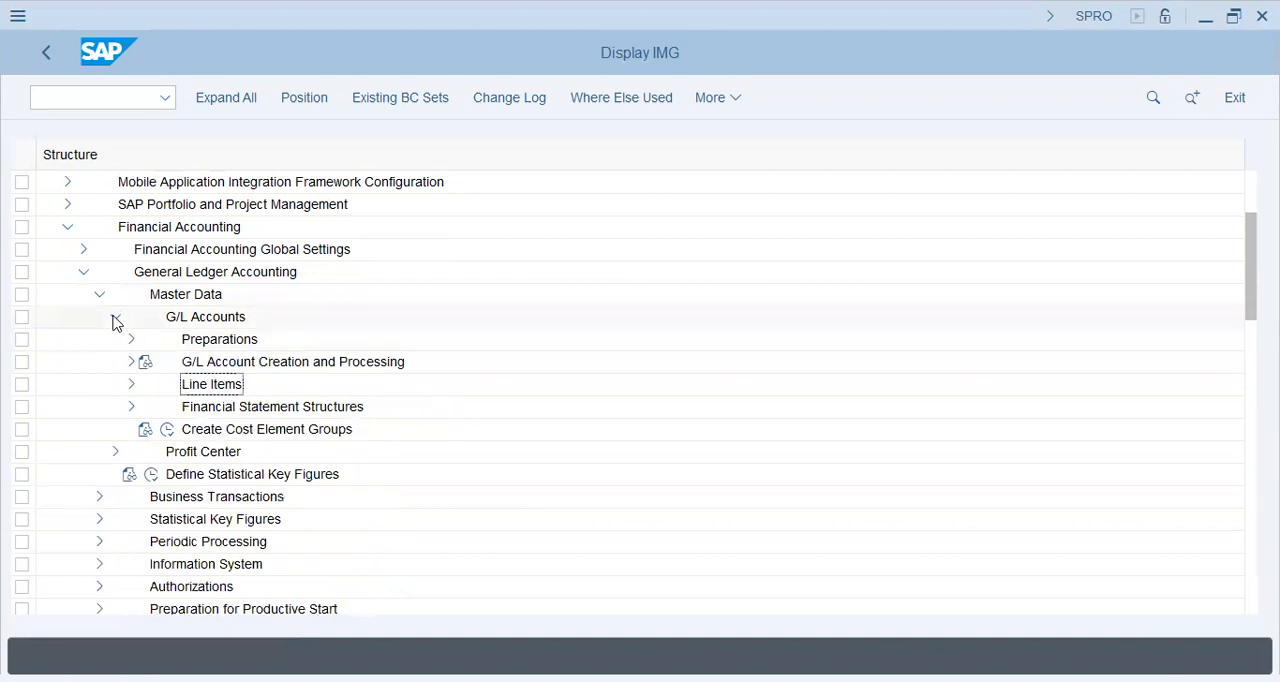
pyautogui.click(114, 318)
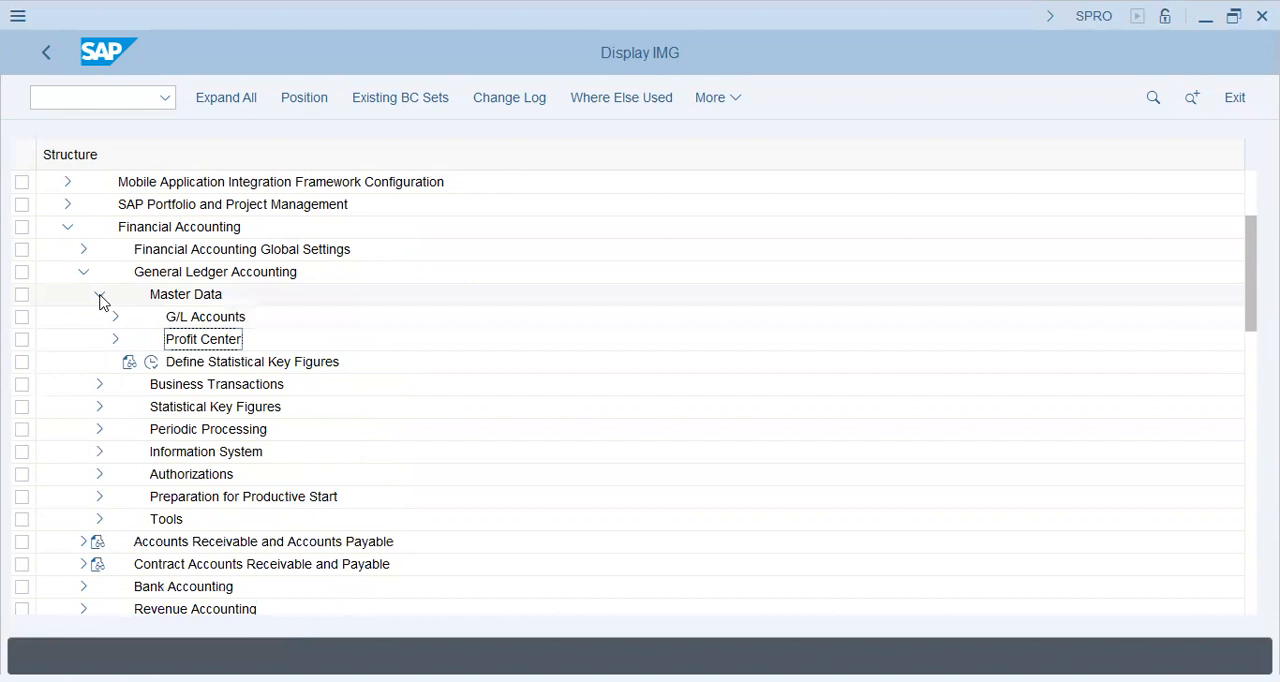
pyautogui.click(99, 298)
pyautogui.click(83, 273)
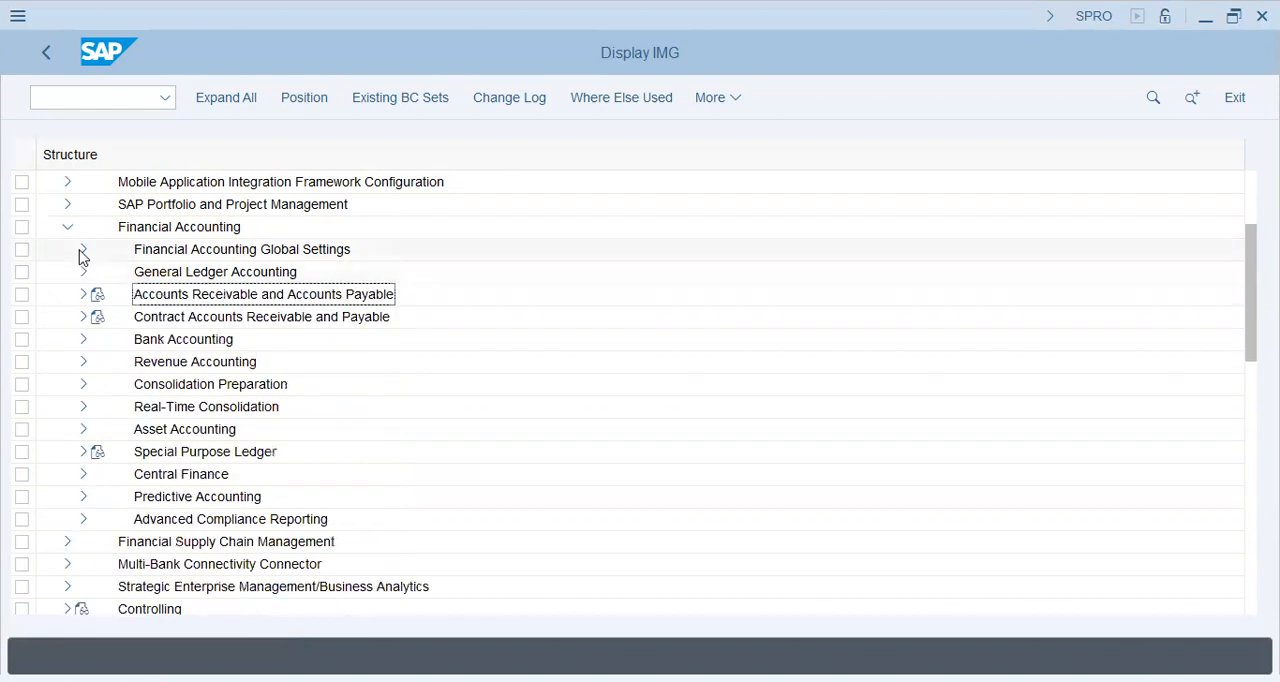
# Expand Financial Accounting Global Settings > Ledgers > Parallel Valuation Approaches > Multiple Valuation Approaches/Transfer Prices down to its Basic Settings activities
pyautogui.click(83, 250)
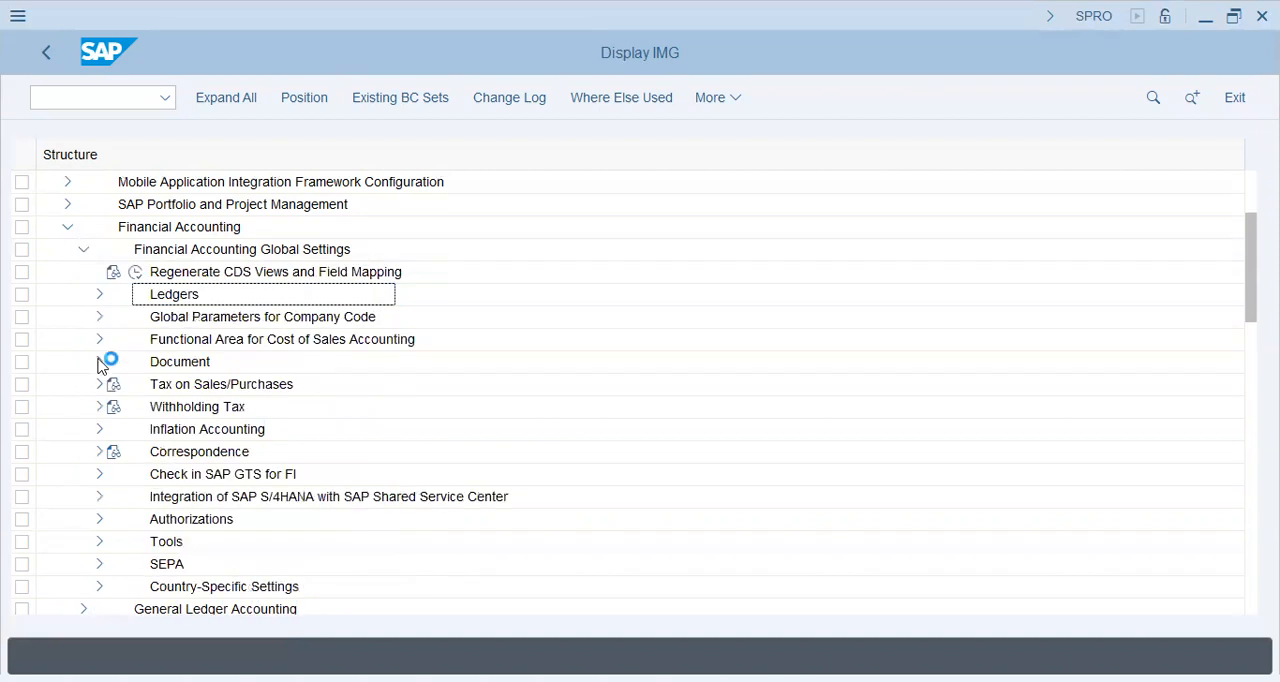
pyautogui.click(99, 294)
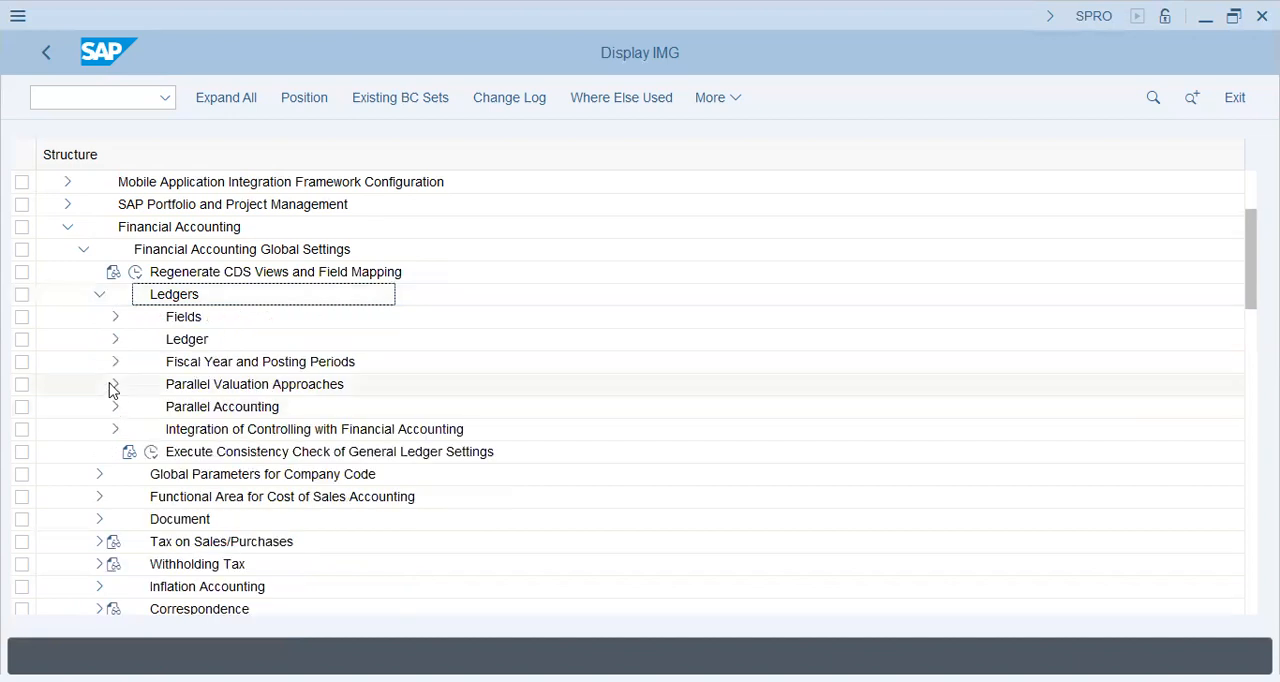
pyautogui.click(114, 386)
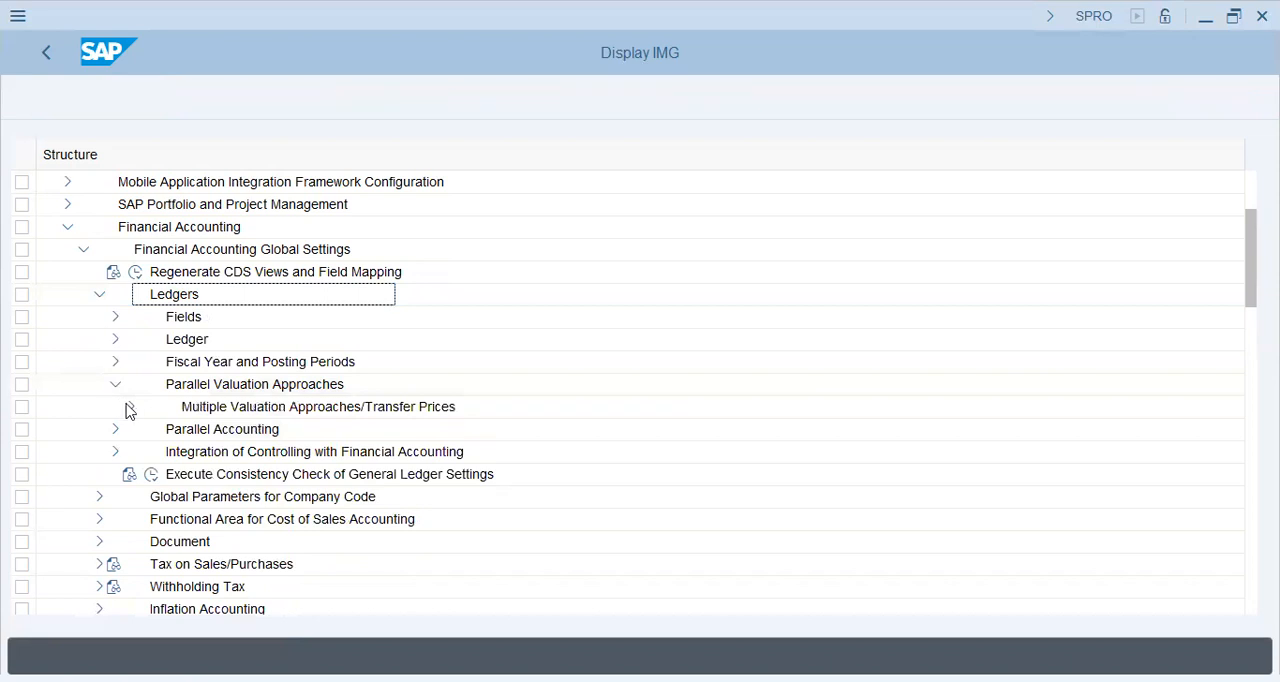
pyautogui.click(130, 407)
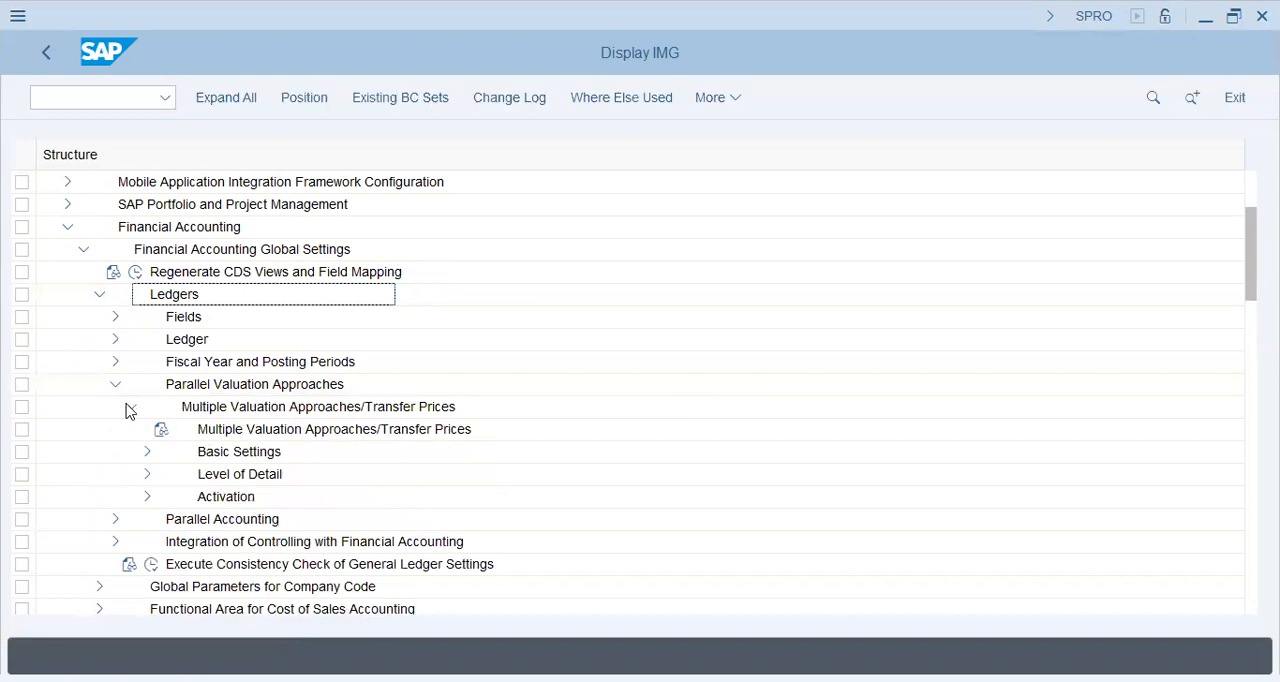
pyautogui.click(146, 453)
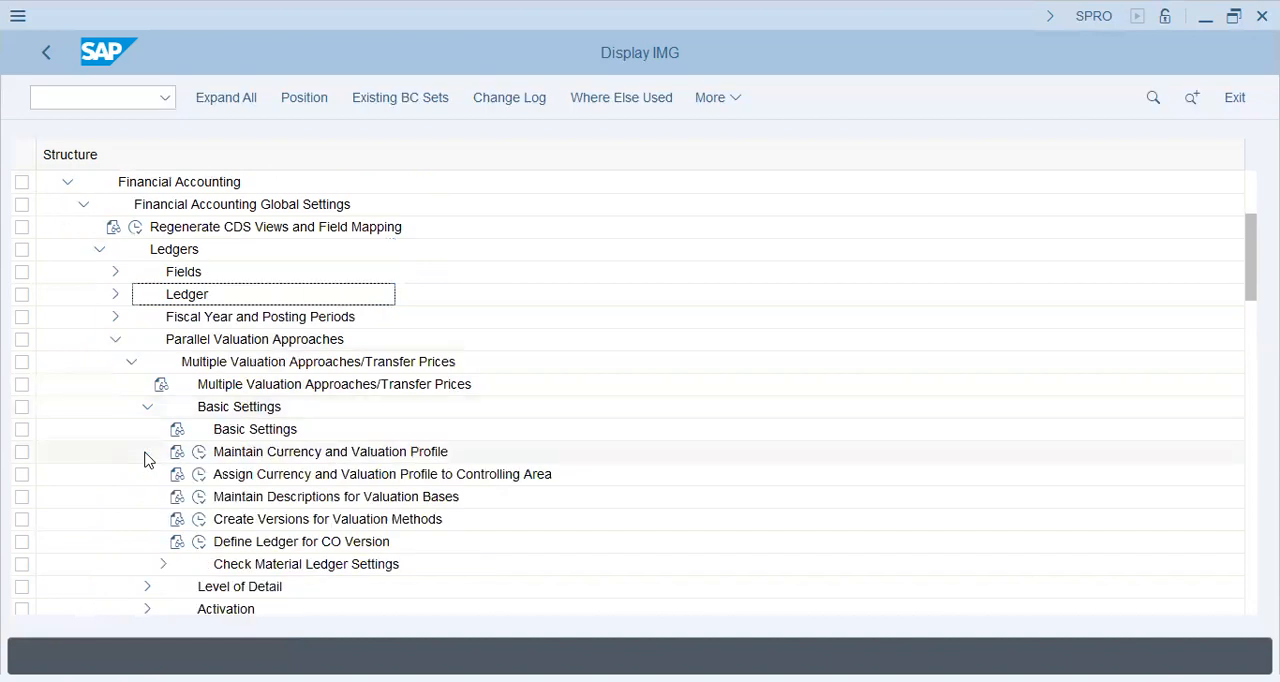
# View the currency and valuation profiles overview, return to the IMG structure and collapse Parallel Valuation Approaches
pyautogui.click(200, 453)
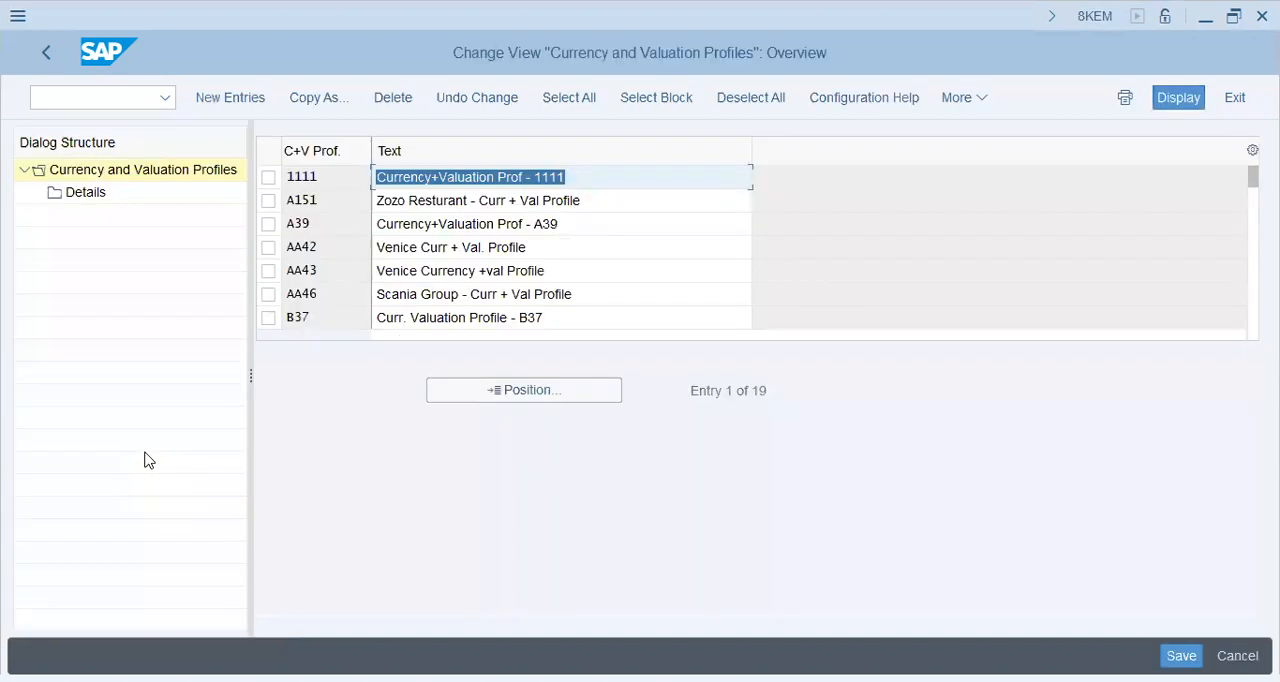
pyautogui.click(51, 55)
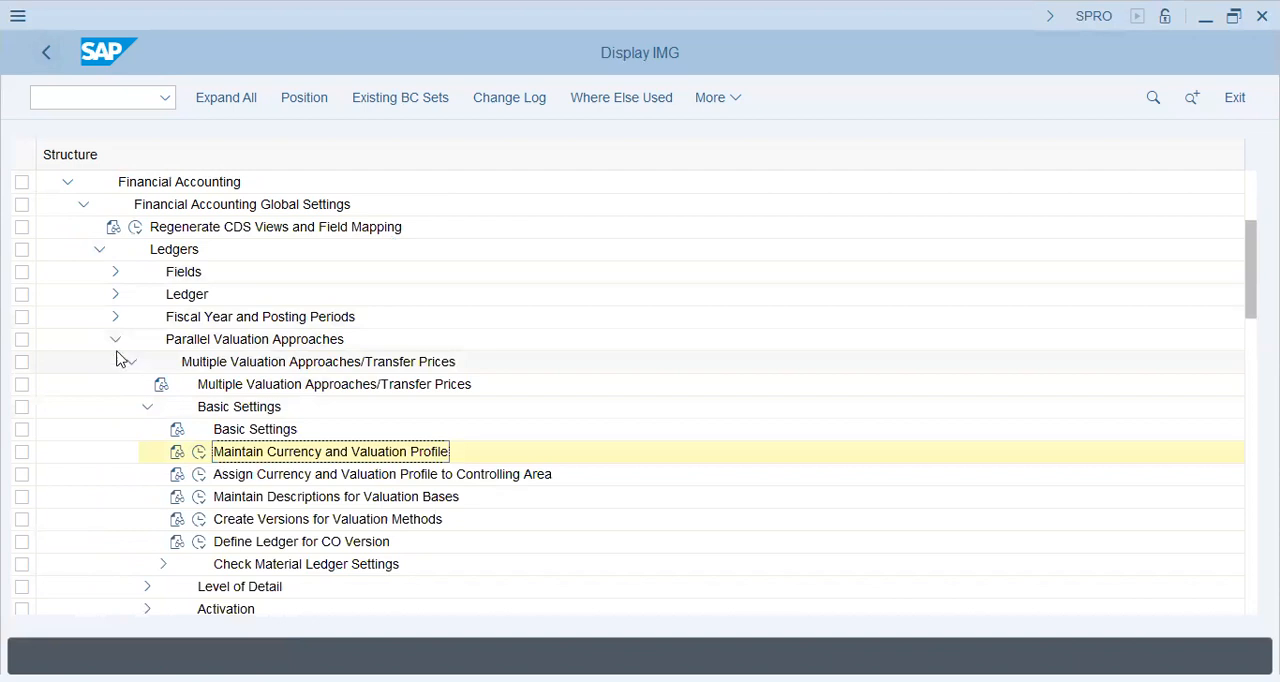
pyautogui.click(130, 361)
pyautogui.click(116, 340)
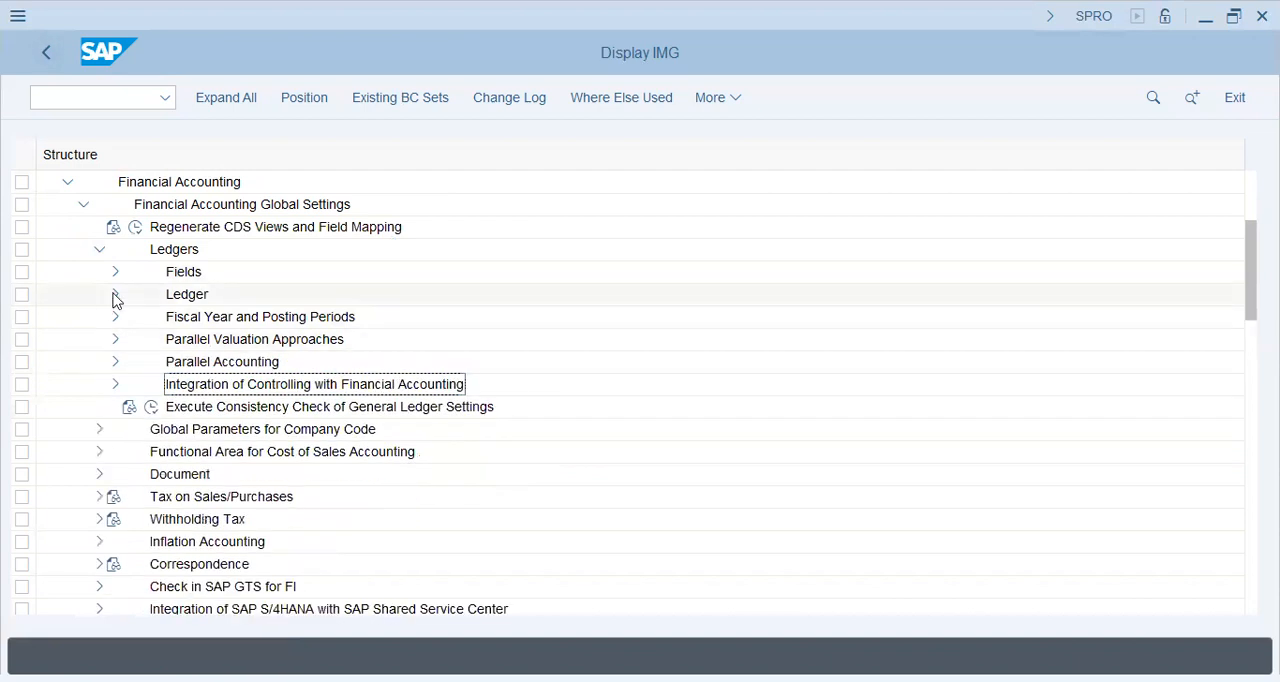
pyautogui.click(115, 294)
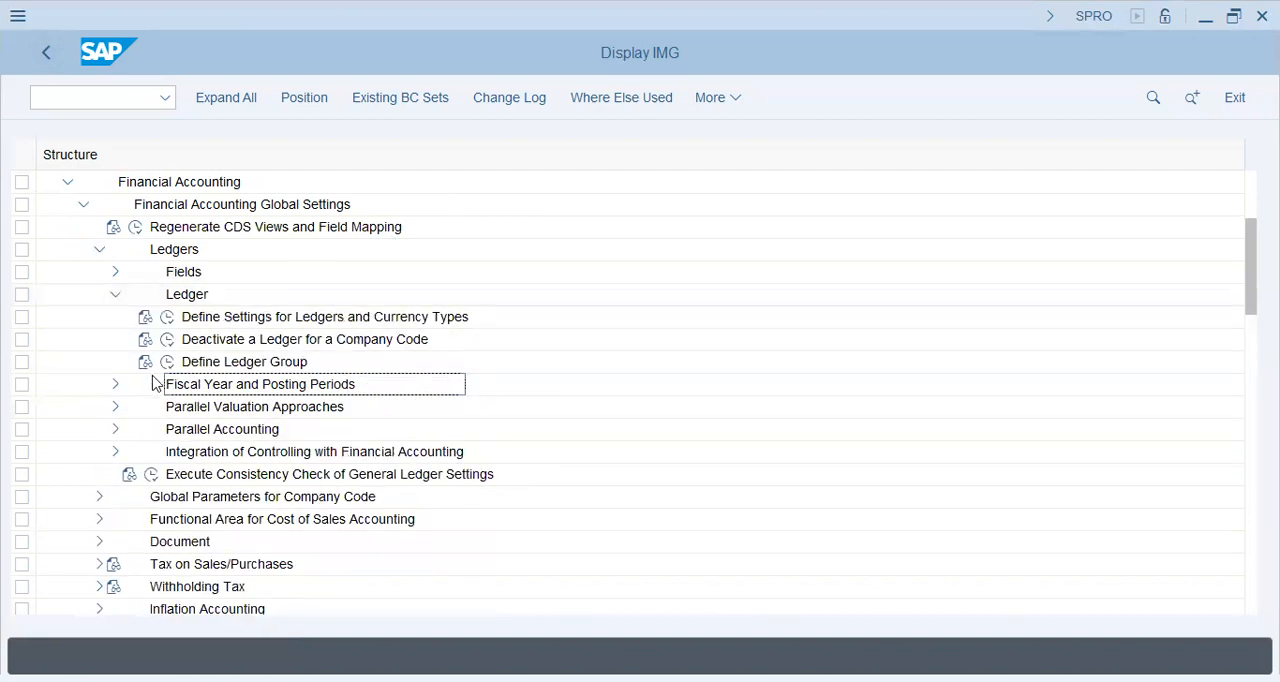
pyautogui.press('Down')
pyautogui.press('Down')
pyautogui.press('Down')
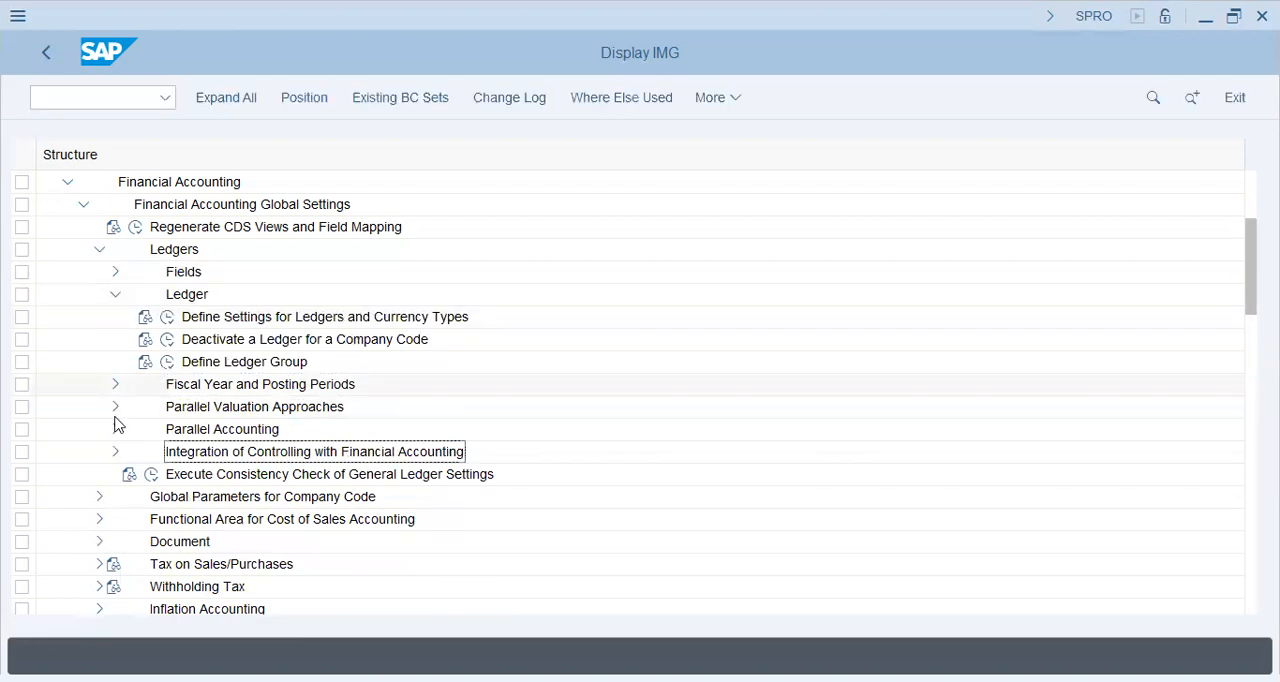
pyautogui.click(114, 293)
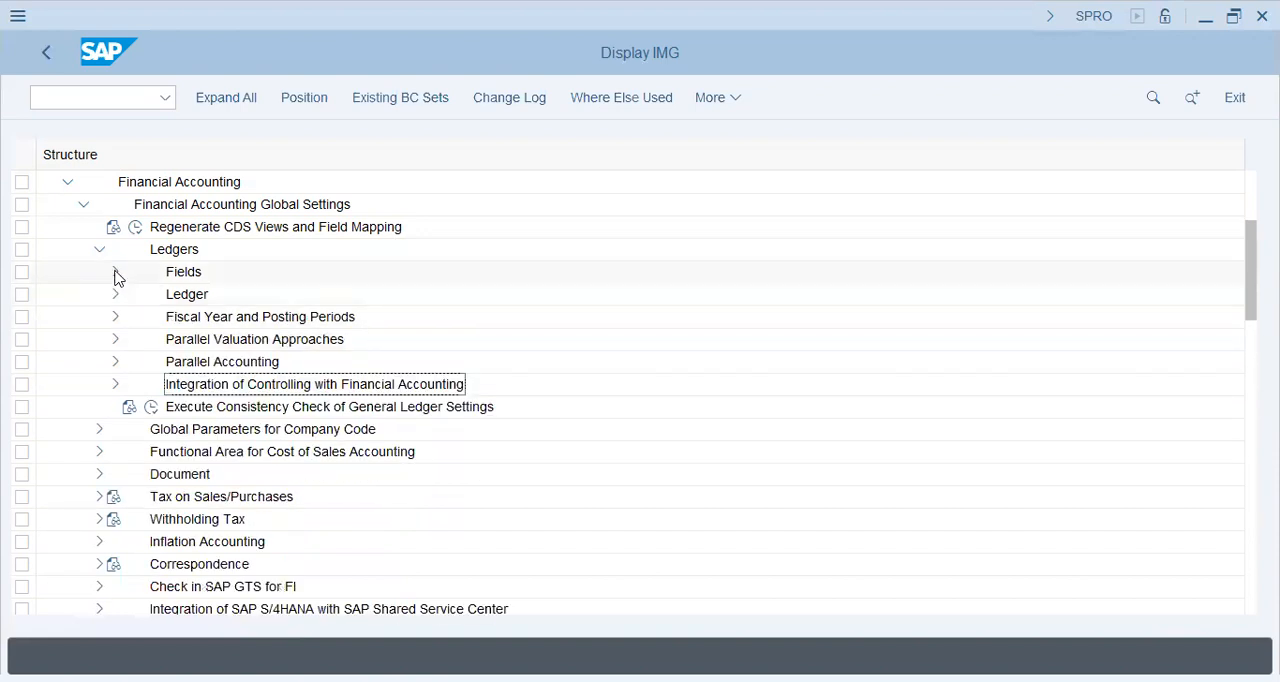
# Open the Assign Company Code to a Fiscal Year Variant activity under Fiscal Year and Posting Periods, expanding the Fields node as well
pyautogui.click(115, 272)
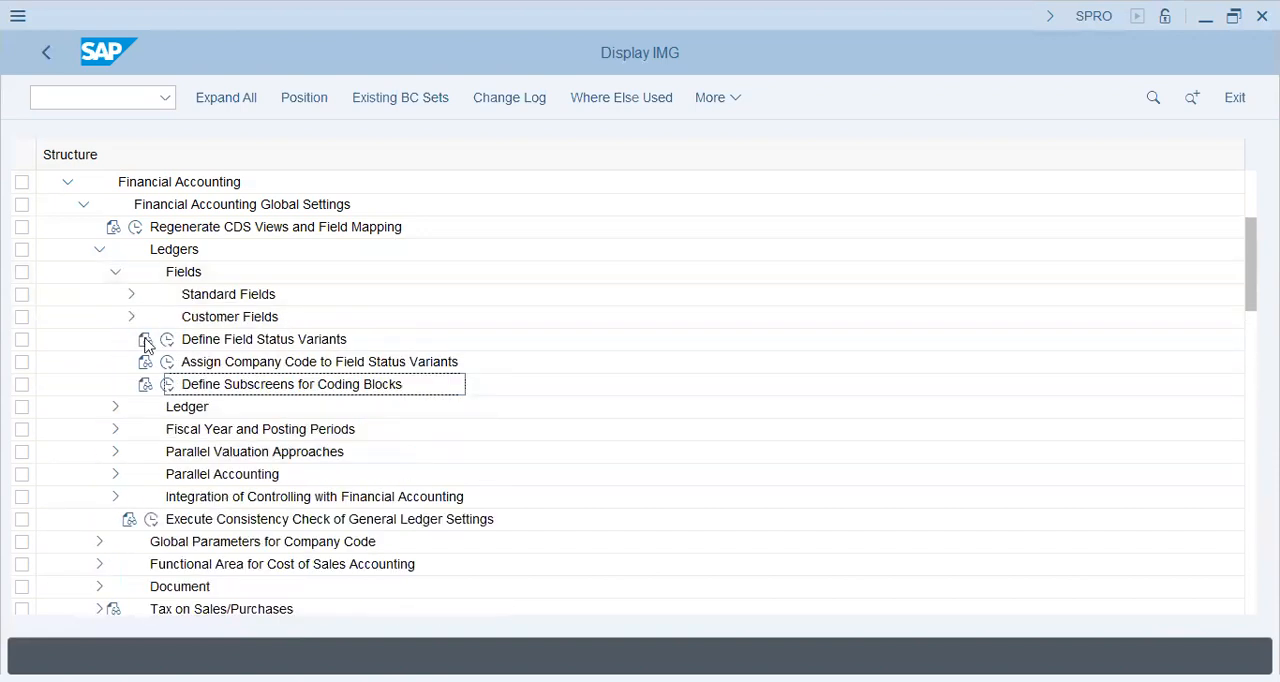
pyautogui.click(145, 340)
pyautogui.click(113, 430)
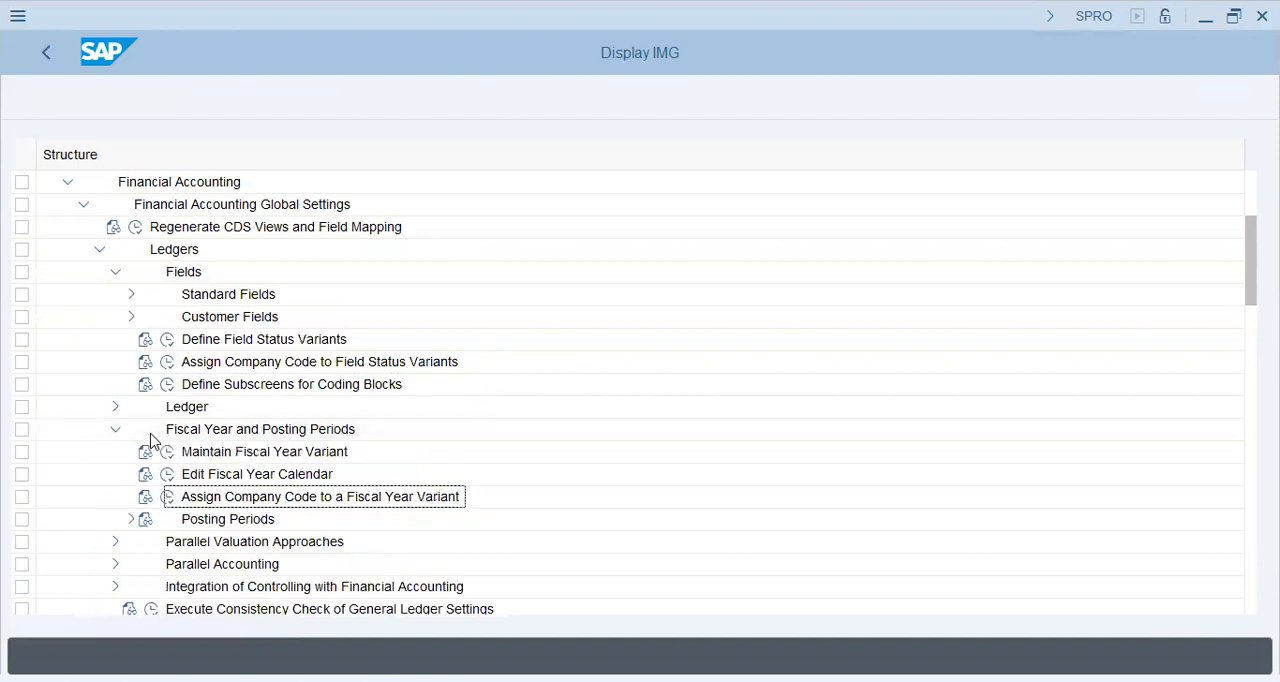
pyautogui.click(147, 515)
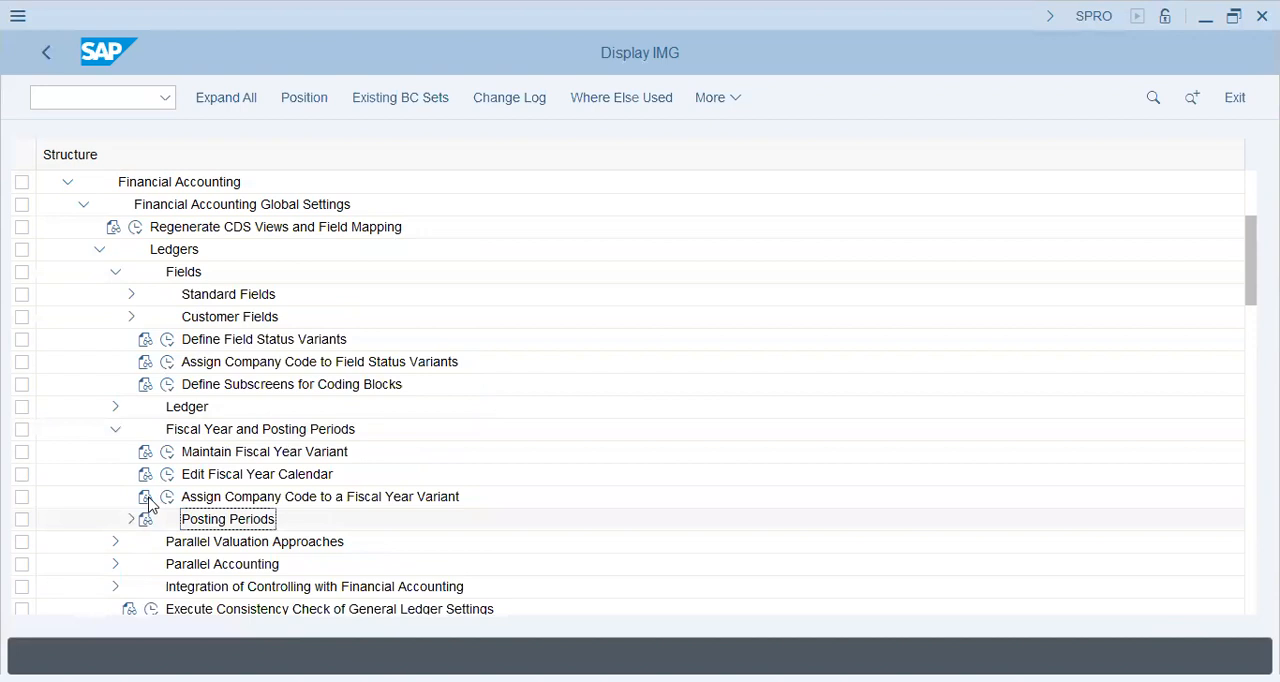
pyautogui.press('Up')
pyautogui.press('Up')
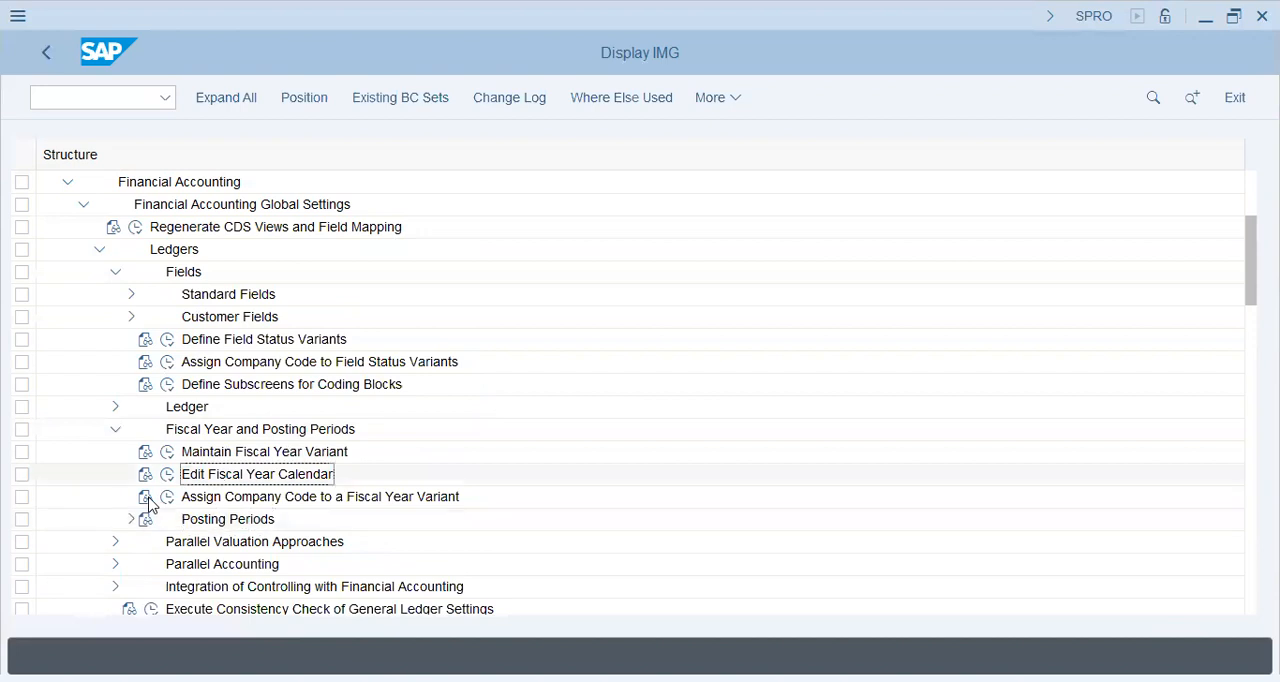
pyautogui.click(147, 497)
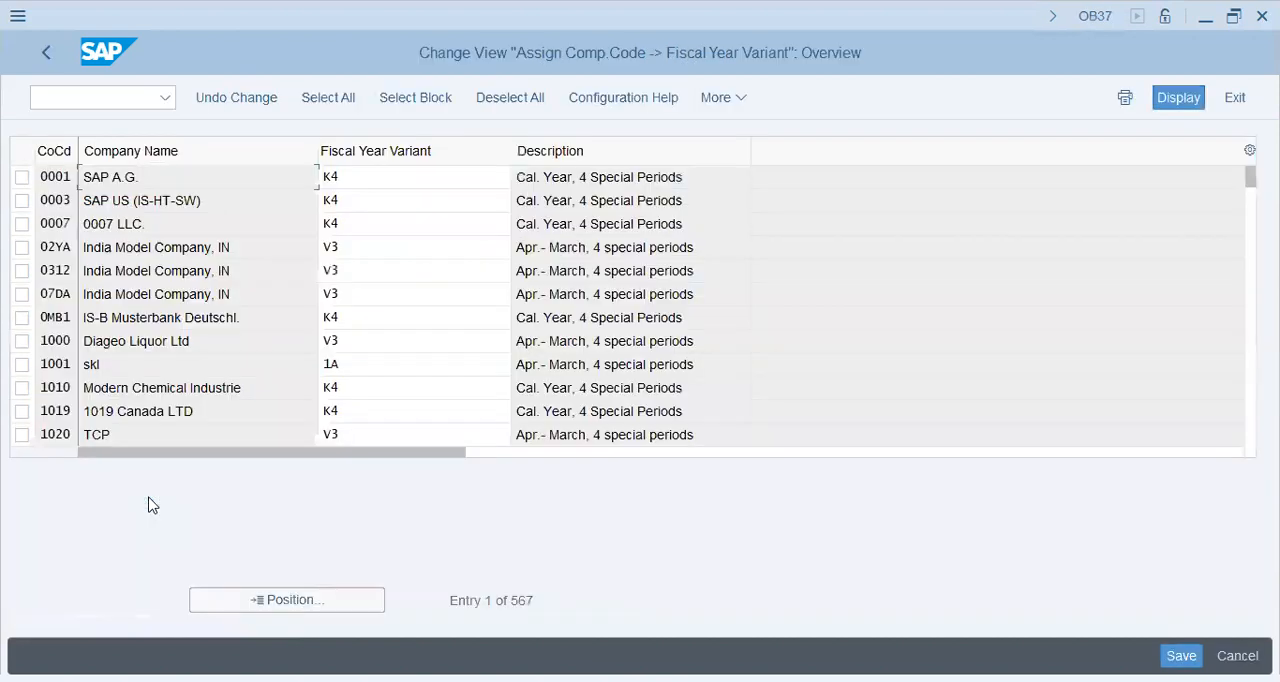
# Find company code YL47 in the fiscal year variant assignments, assign it variant K4 and save
pyautogui.click(287, 600)
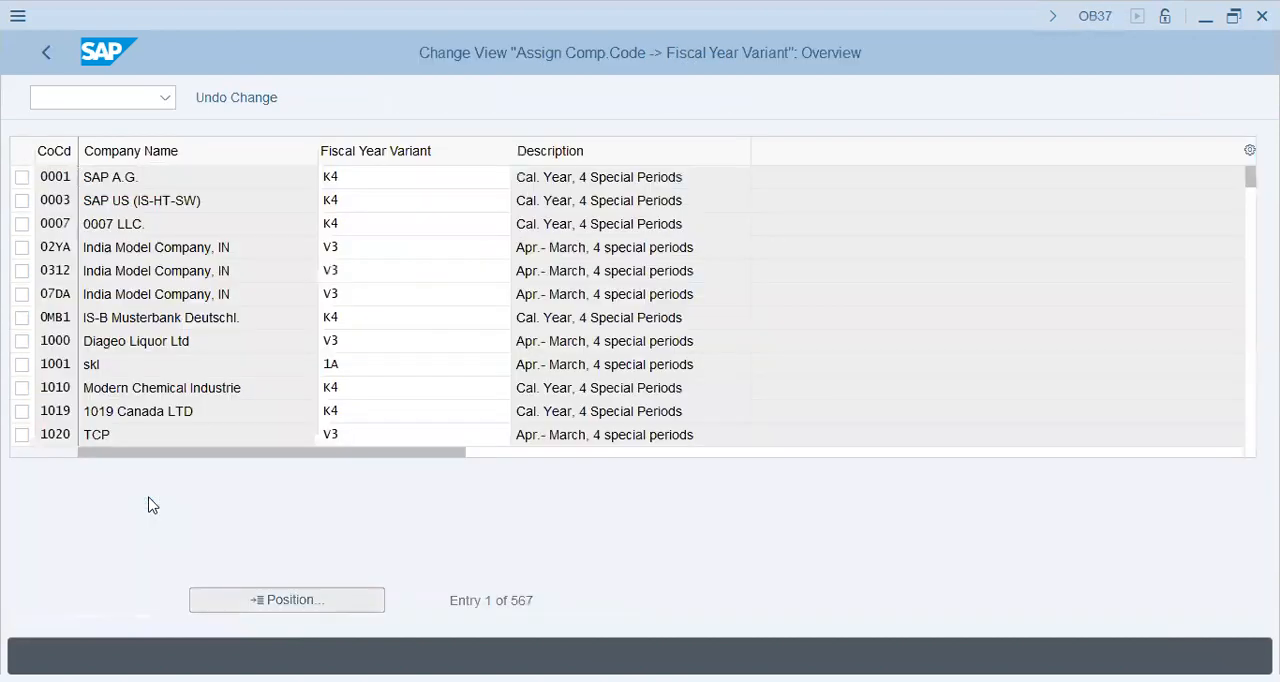
pyautogui.write('YL')
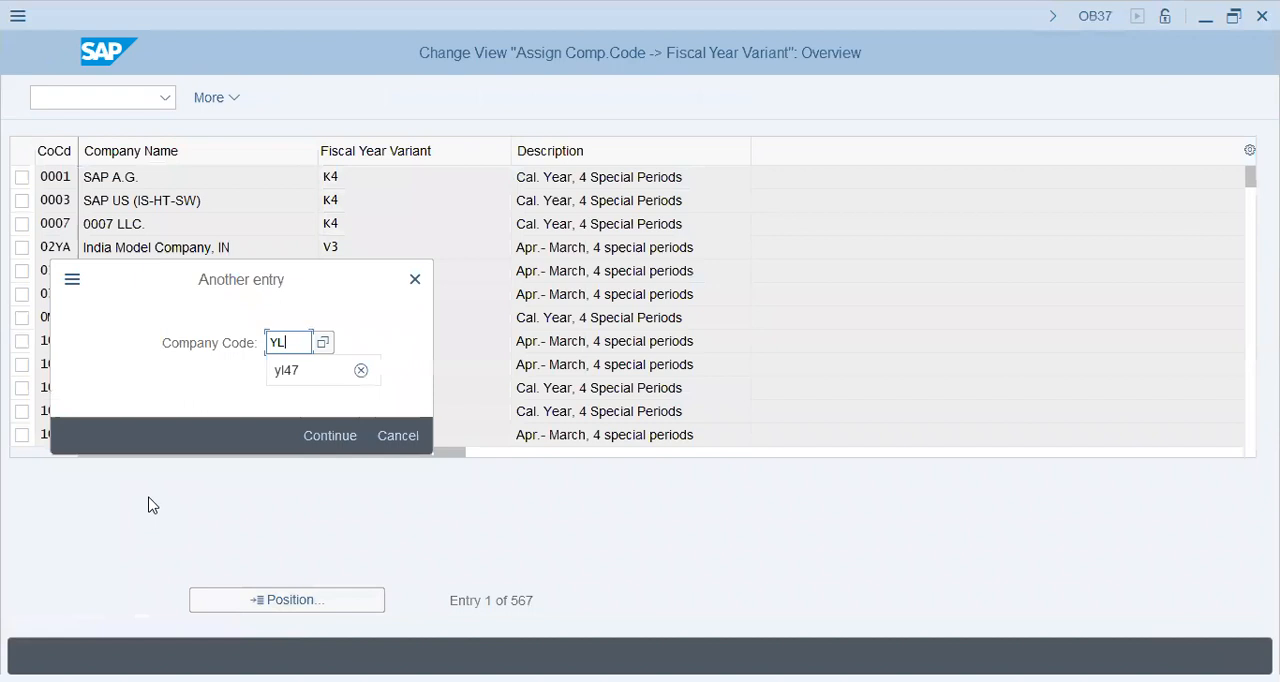
pyautogui.write('47')
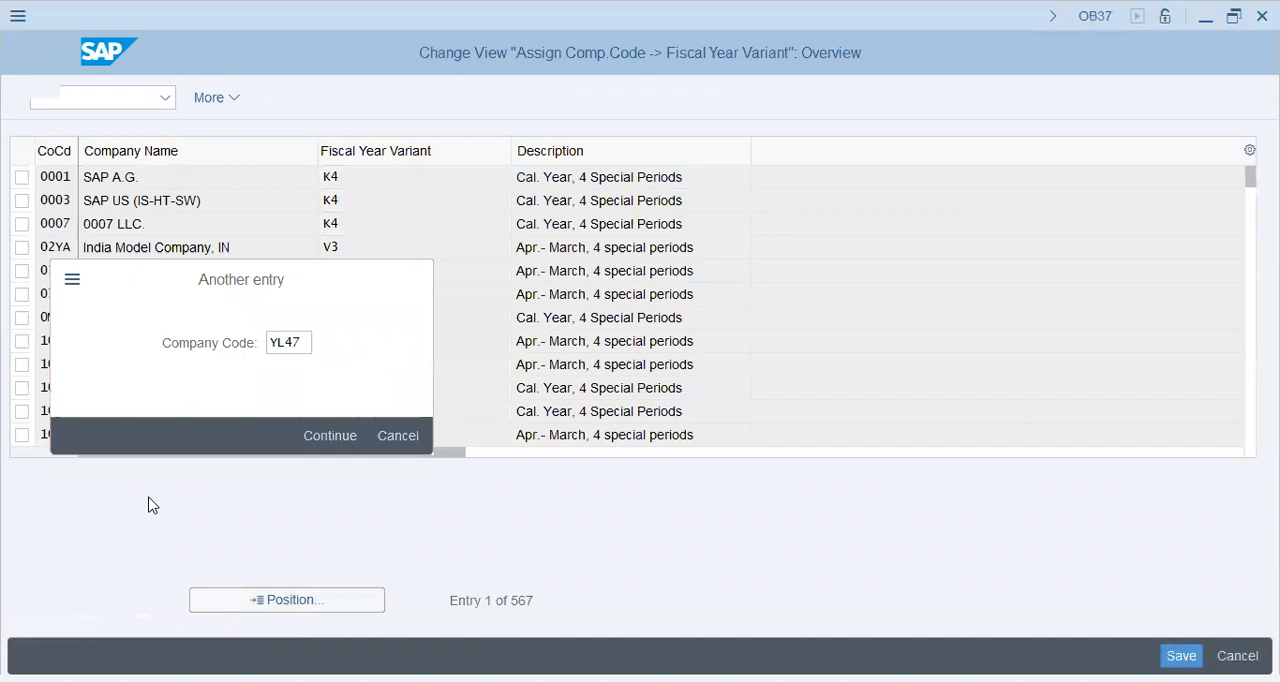
pyautogui.press('Return')
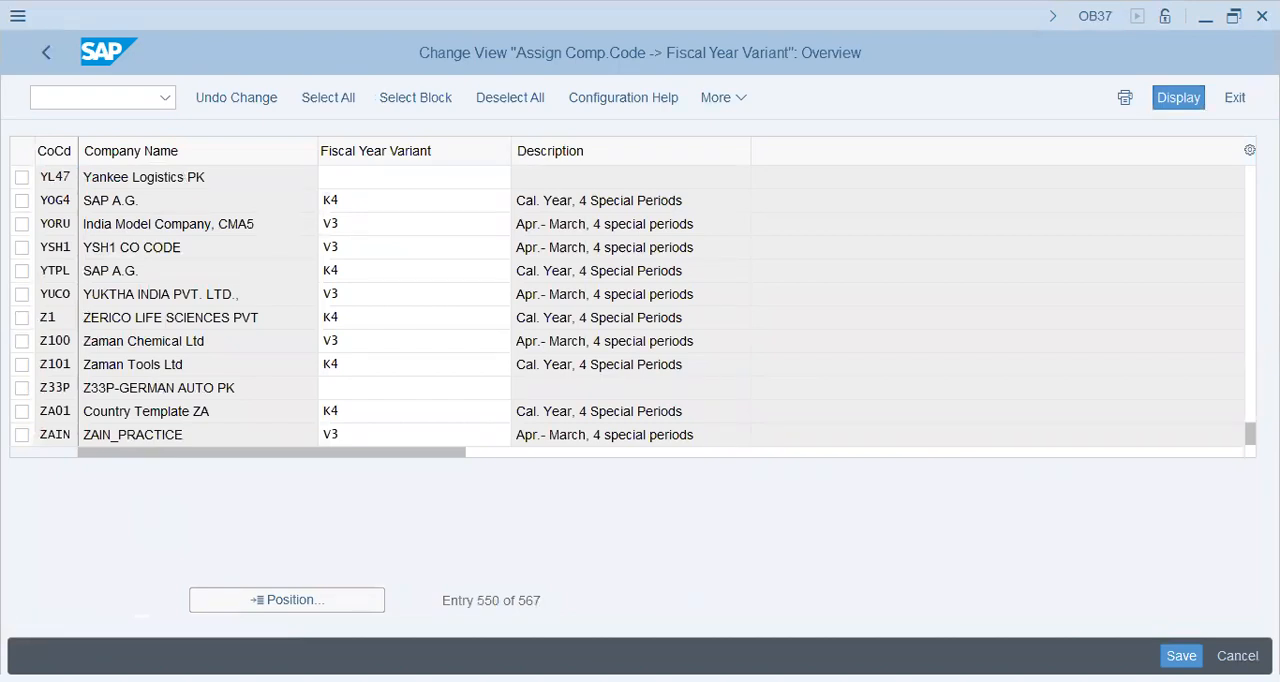
pyautogui.write('K4')
pyautogui.click(575, 177)
pyautogui.moveTo(575, 177); pyautogui.dragTo(683, 177)
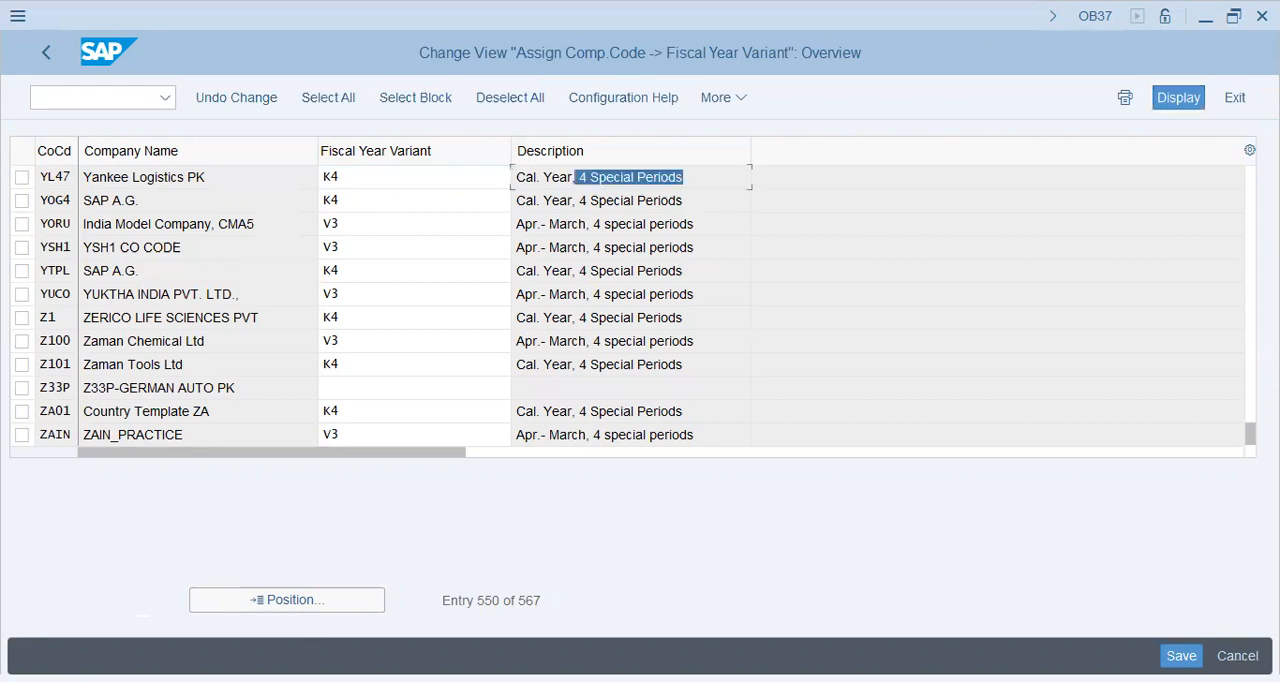
pyautogui.click(587, 177)
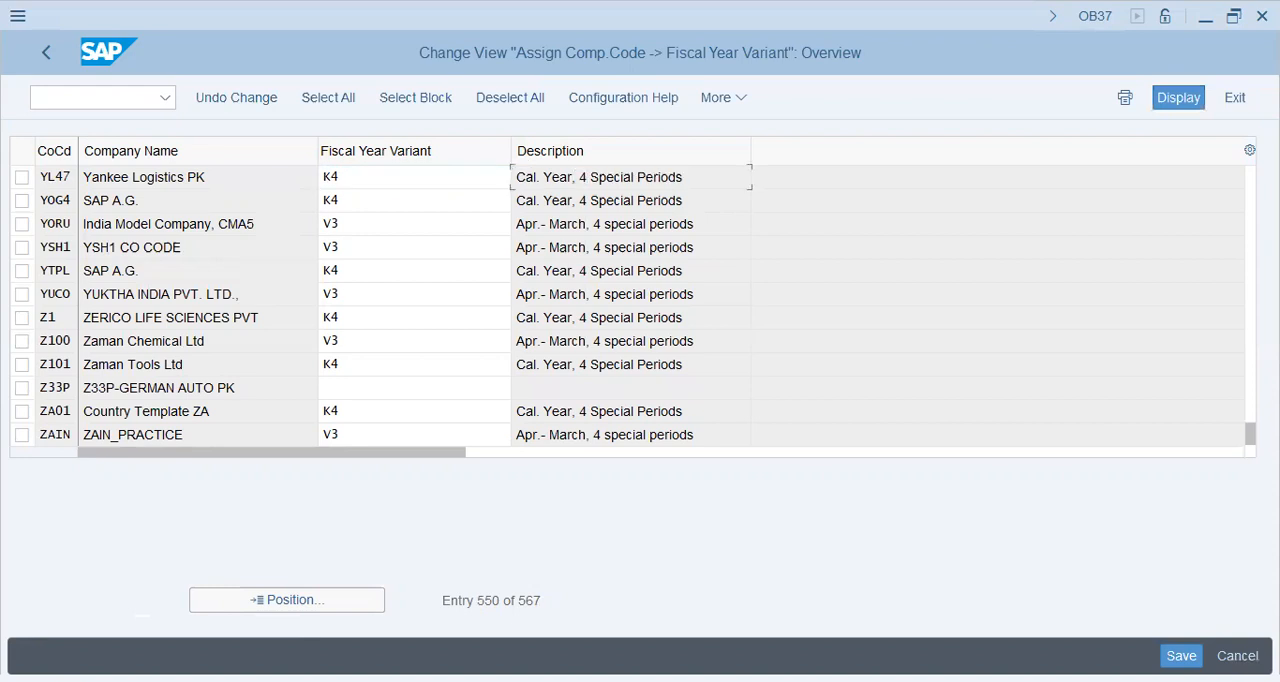
pyautogui.moveTo(571, 177); pyautogui.dragTo(684, 177)
pyautogui.click(605, 200)
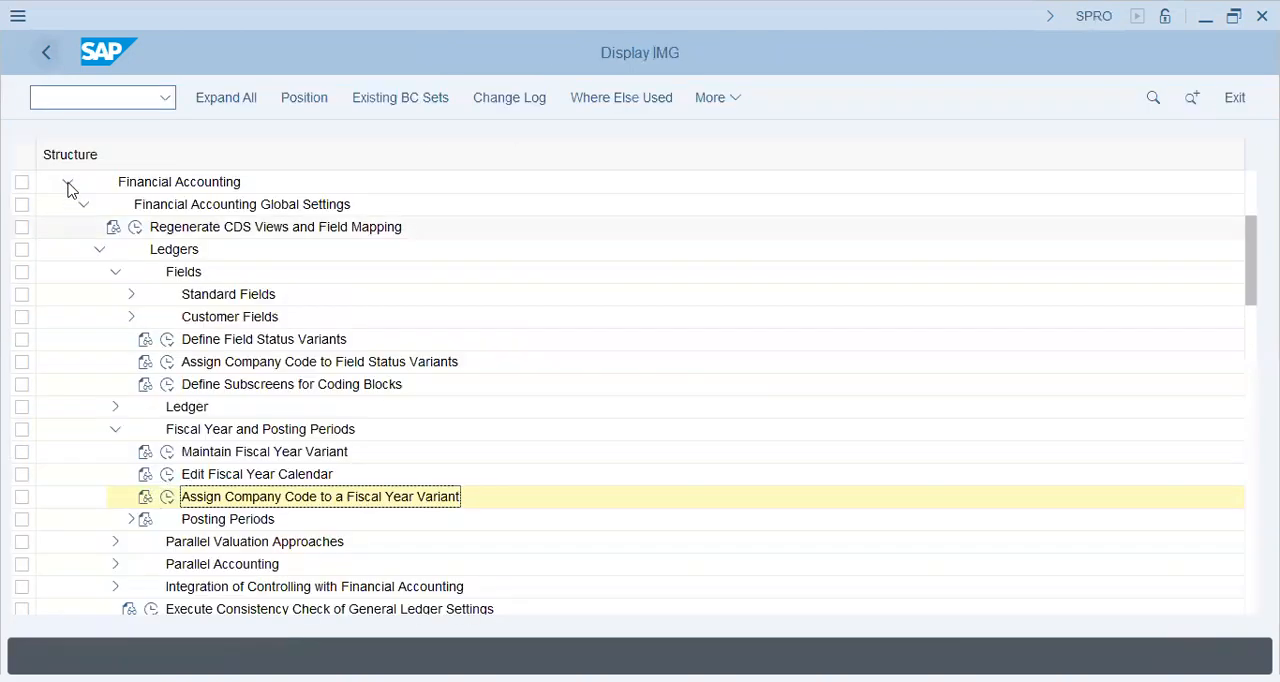
# Return to the IMG, collapse Financial Accounting and open Enterprise Structure > Definition > Controlling > Maintain Controlling Area
pyautogui.click(68, 184)
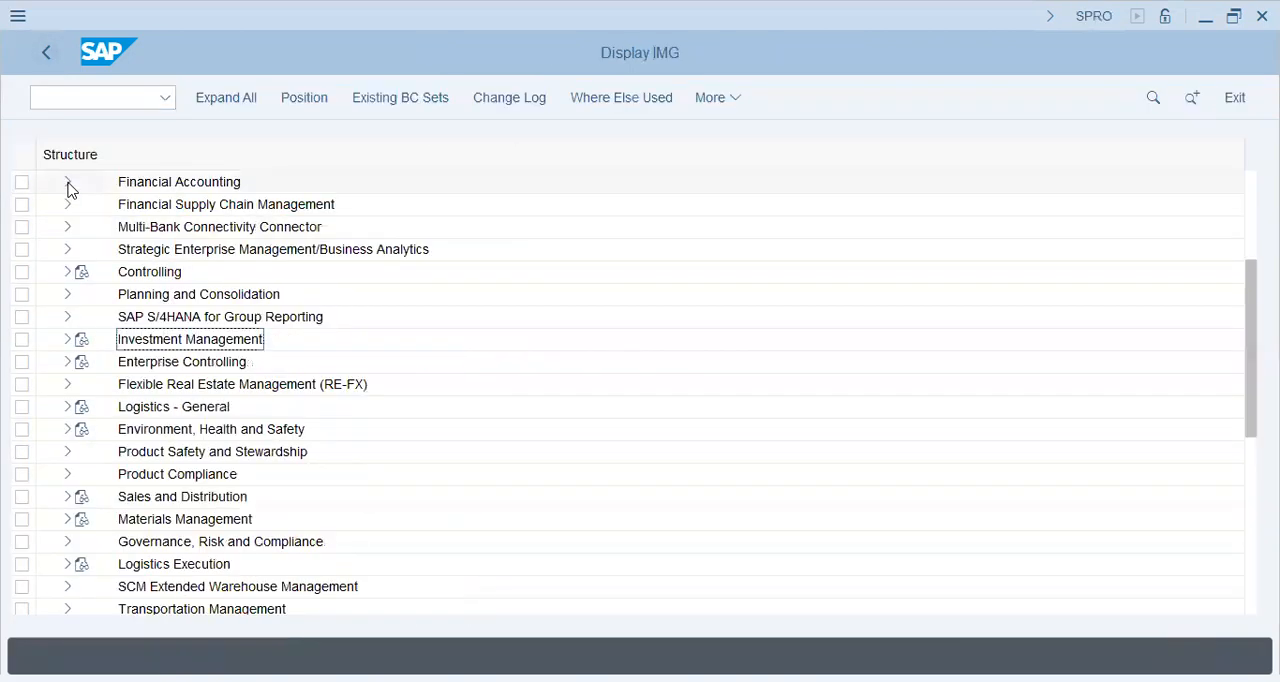
pyautogui.moveTo(1250, 275); pyautogui.dragTo(1250, 183)
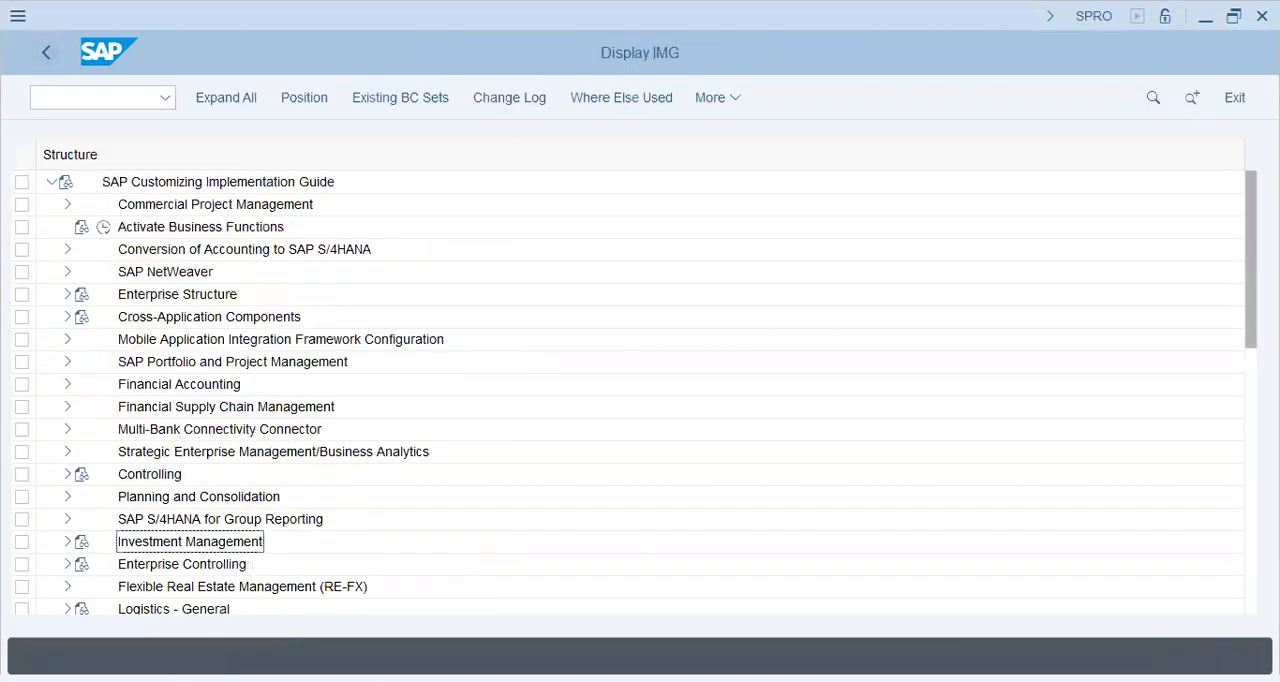
pyautogui.click(66, 295)
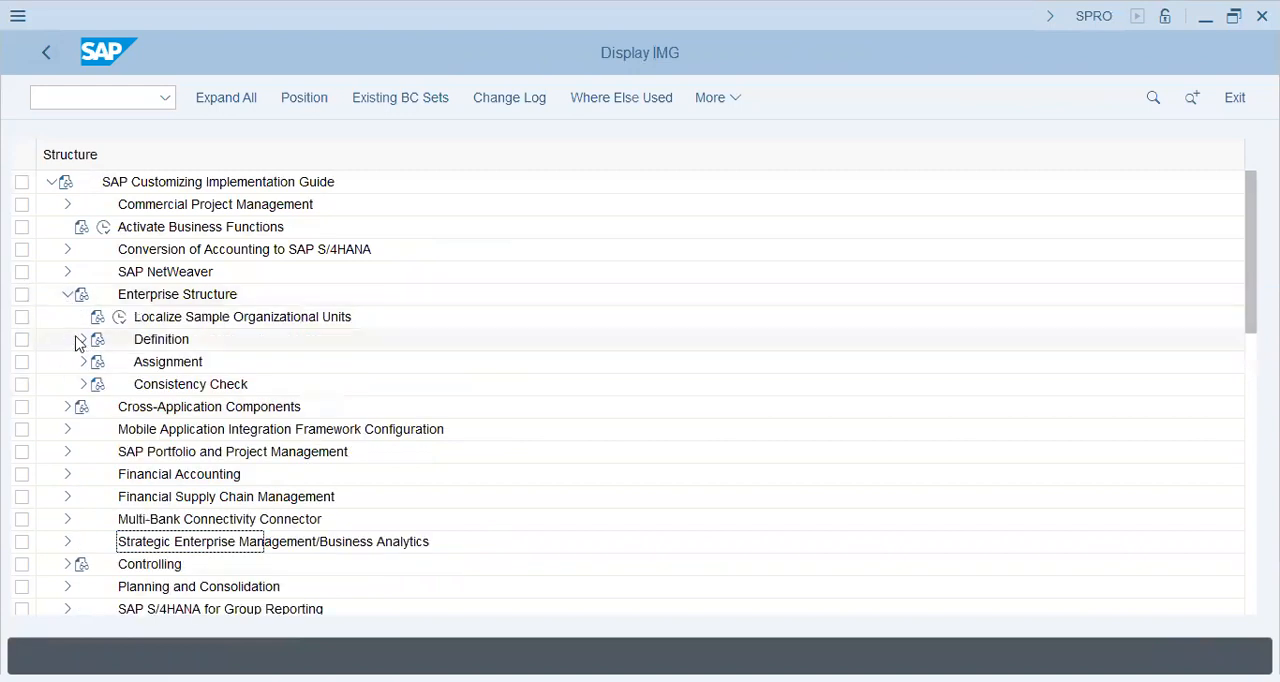
pyautogui.click(82, 340)
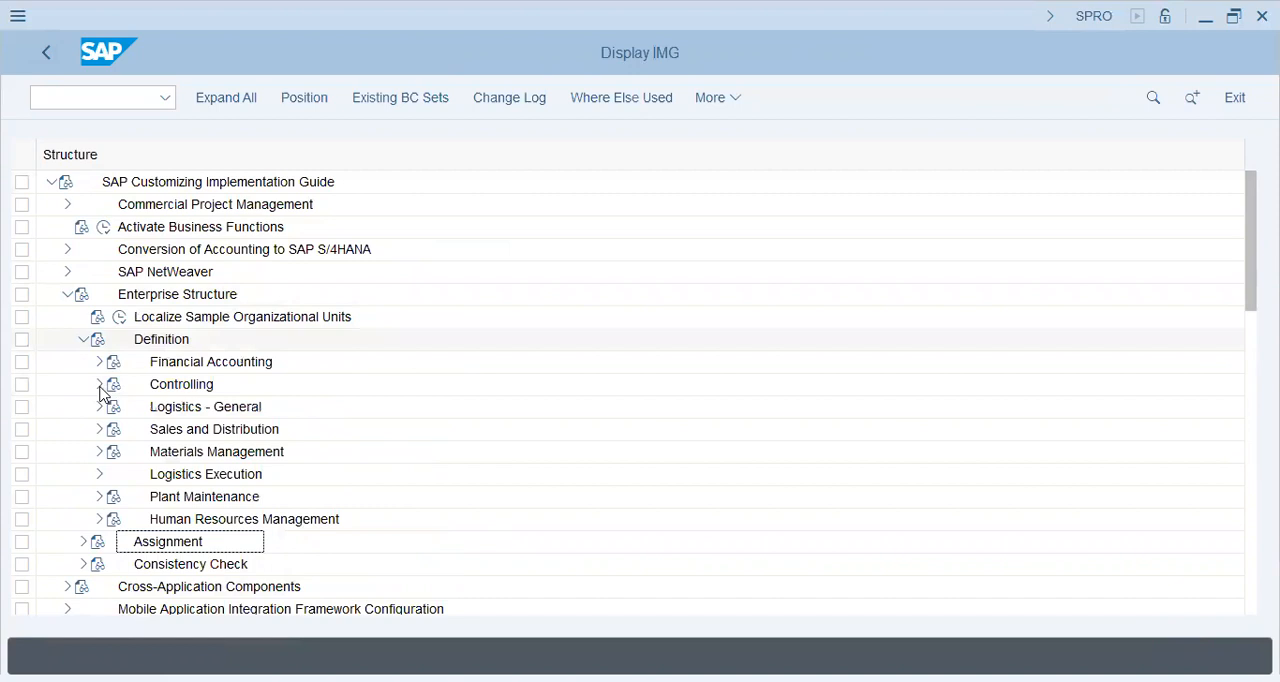
pyautogui.click(137, 394)
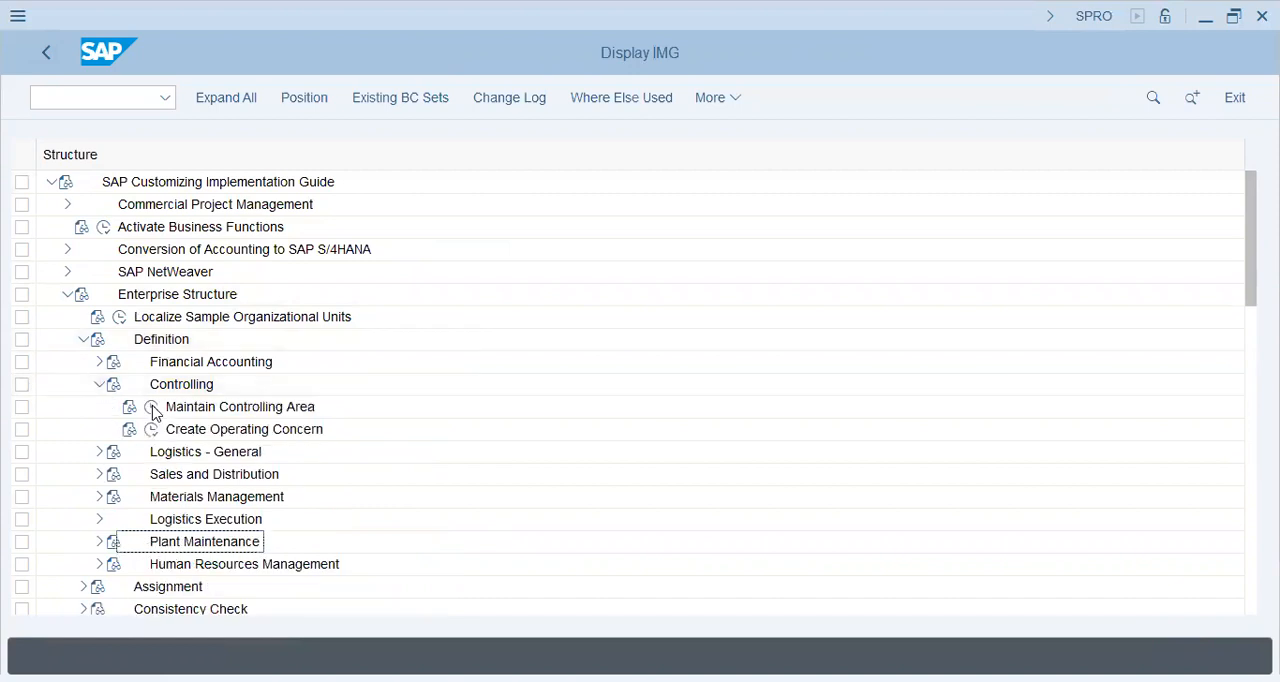
pyautogui.click(151, 407)
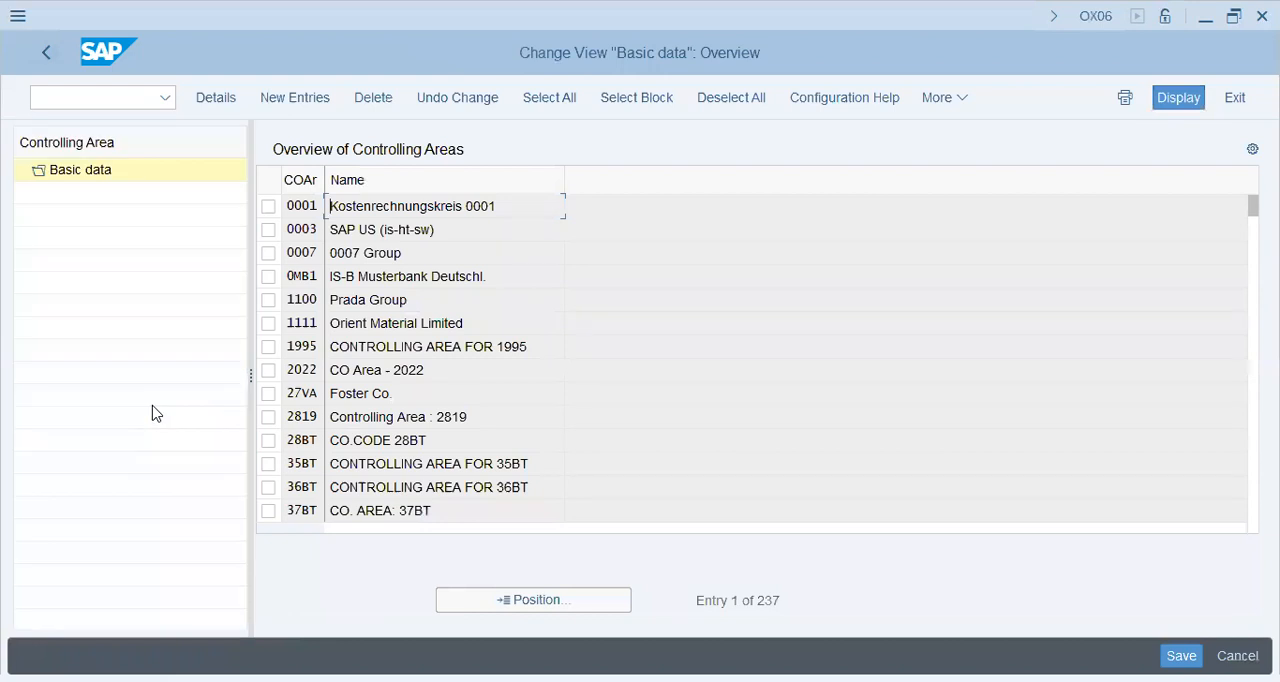
# Create a new controlling area entry that takes over its data from company code YL47 using COArea = CCode
pyautogui.click(295, 97)
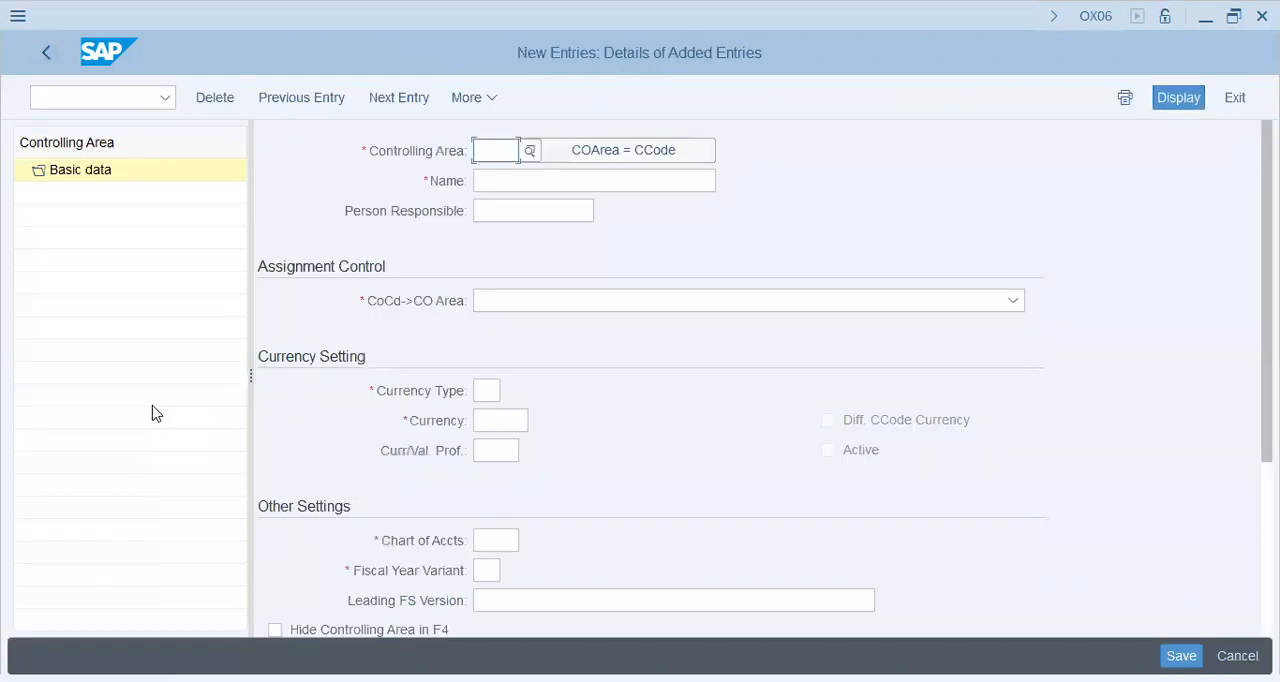
pyautogui.write('Y')
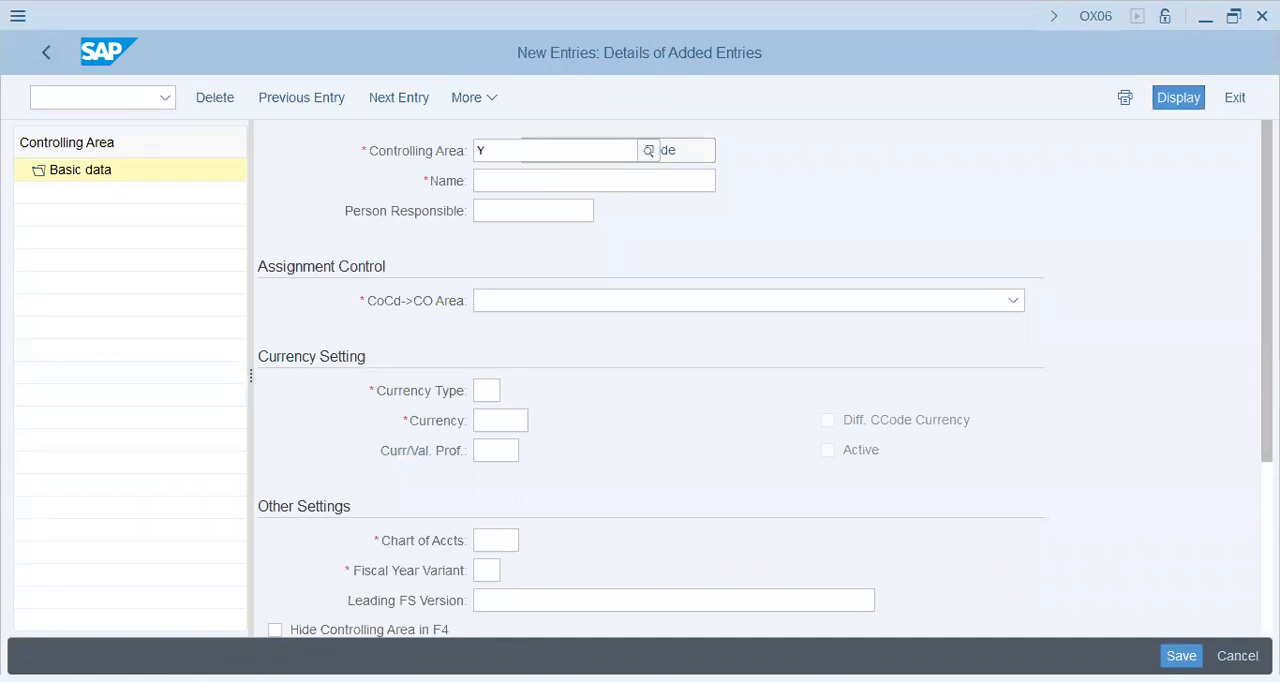
pyautogui.press('BackSpace')
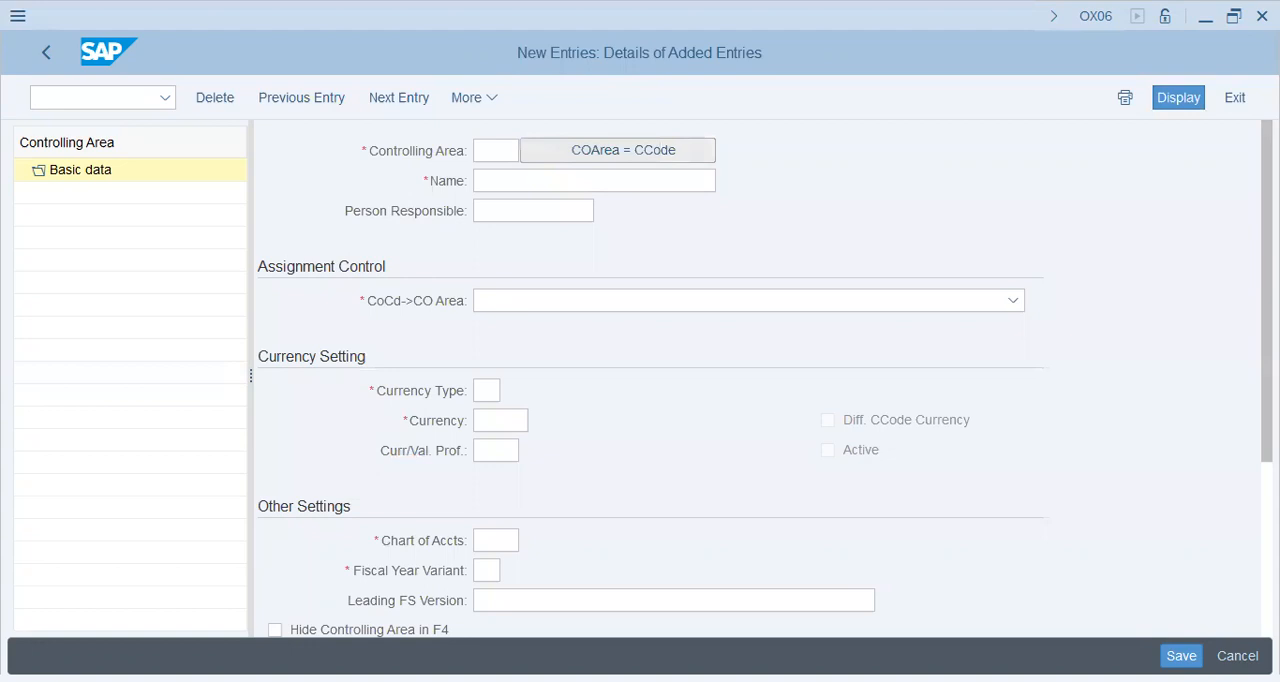
pyautogui.click(618, 150)
pyautogui.write('YL4')
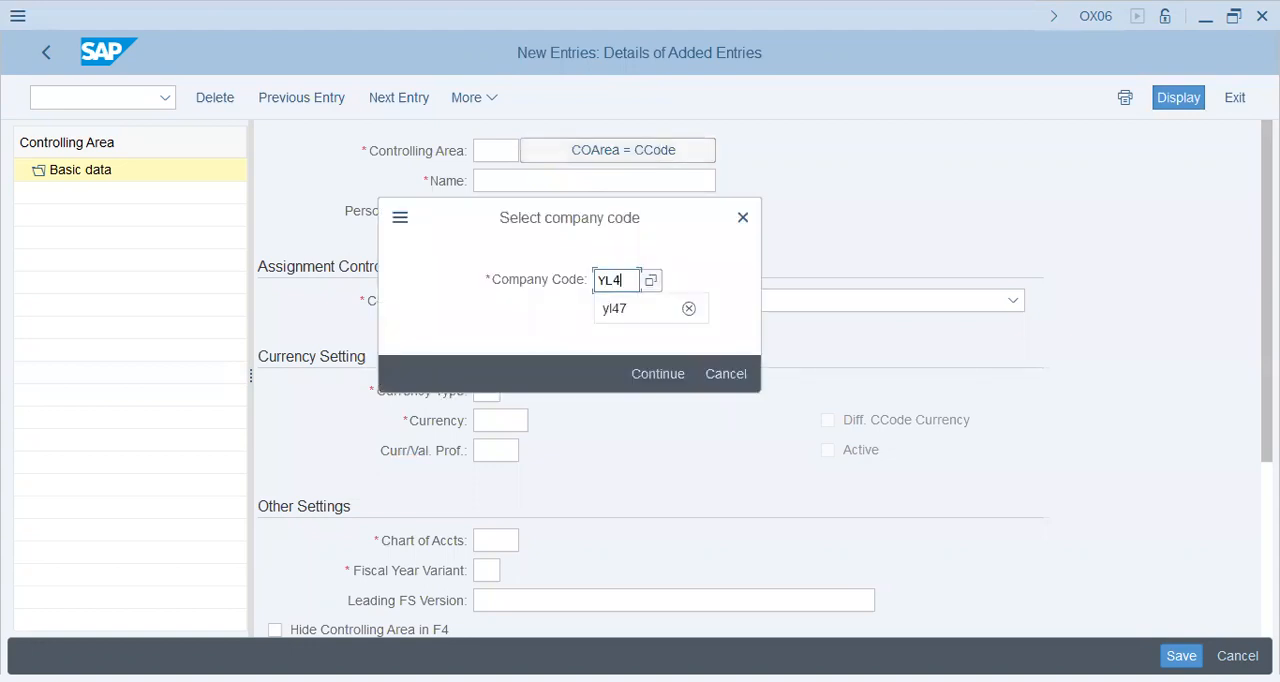
pyautogui.write('7')
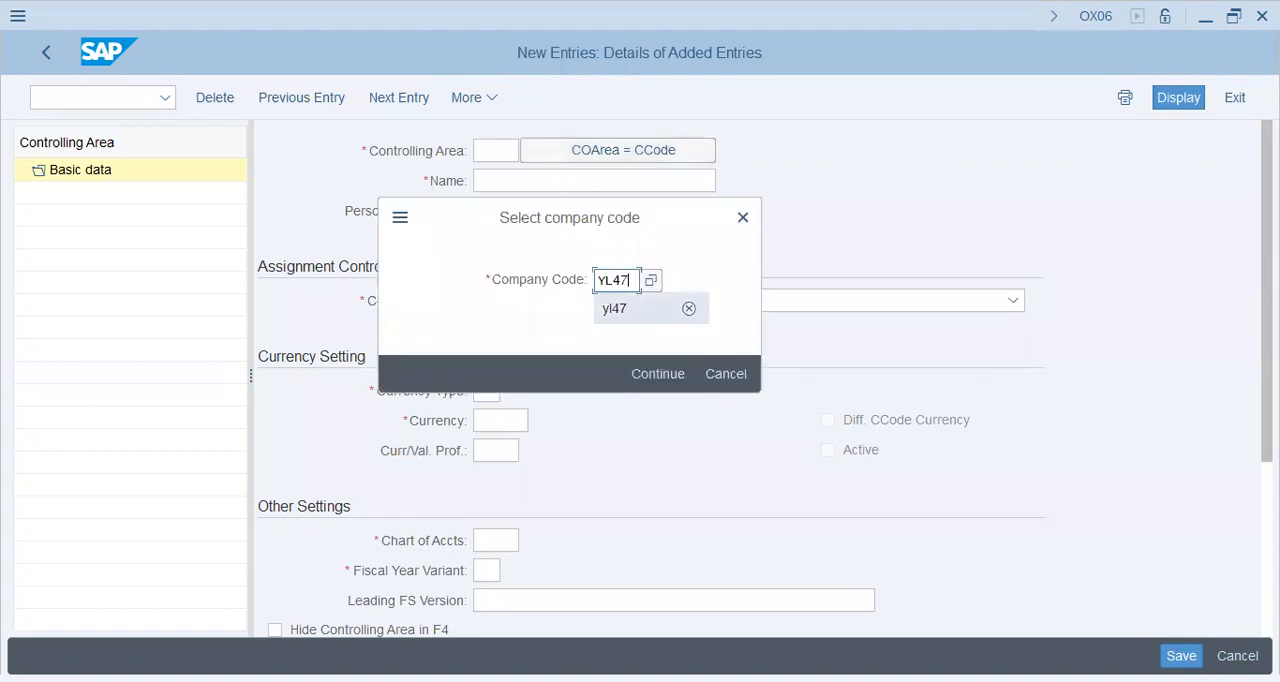
pyautogui.press('Return')
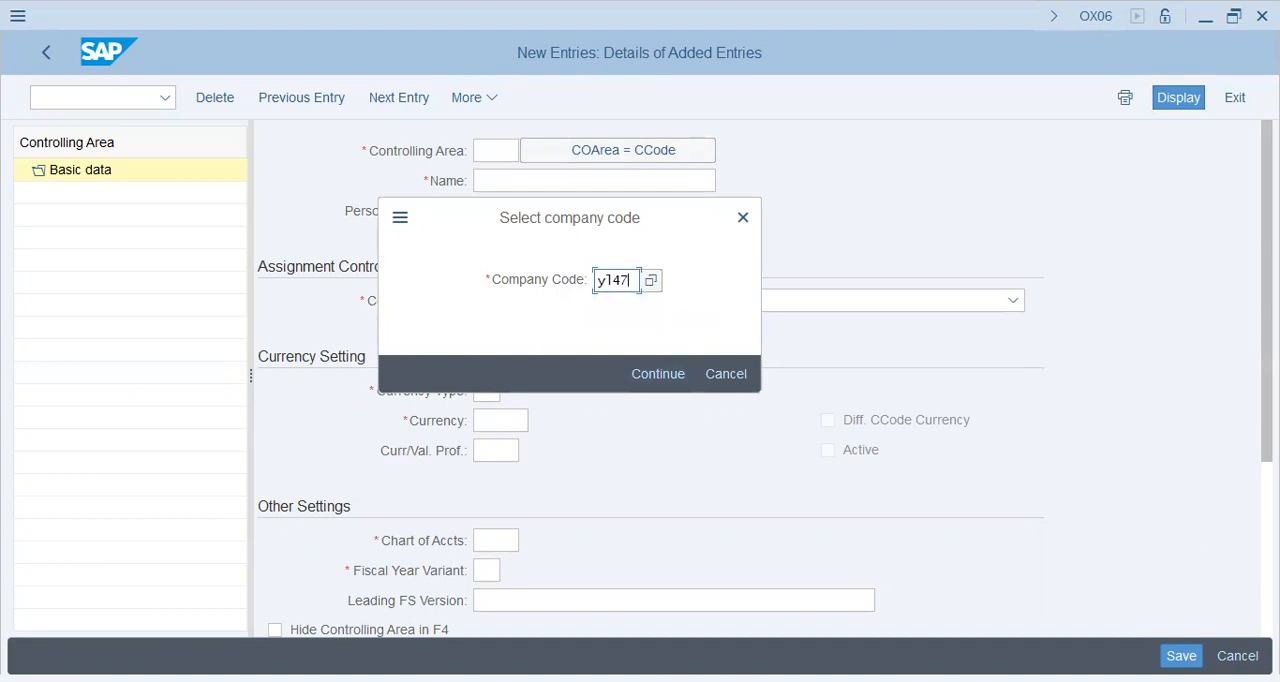
pyautogui.press('Return')
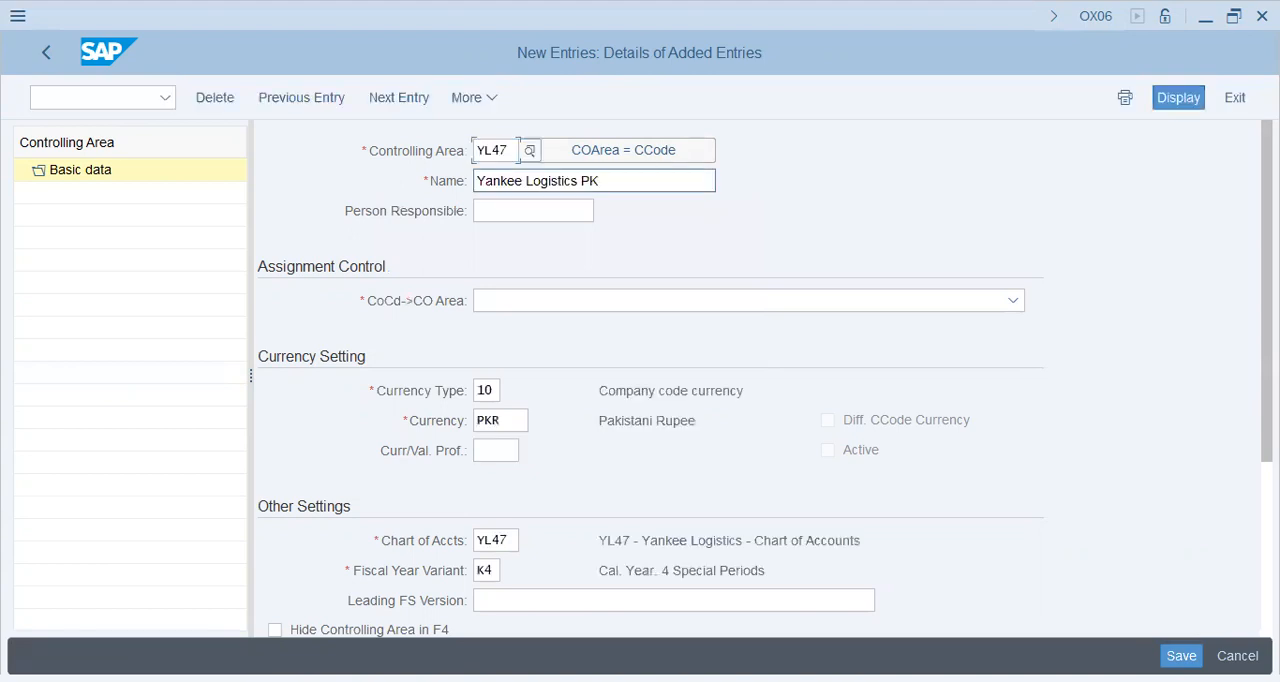
# Enter INT as the leading FS version for new controlling area YL47, checking its name, currency and chart of accounts
pyautogui.moveTo(477, 181); pyautogui.dragTo(602, 181)
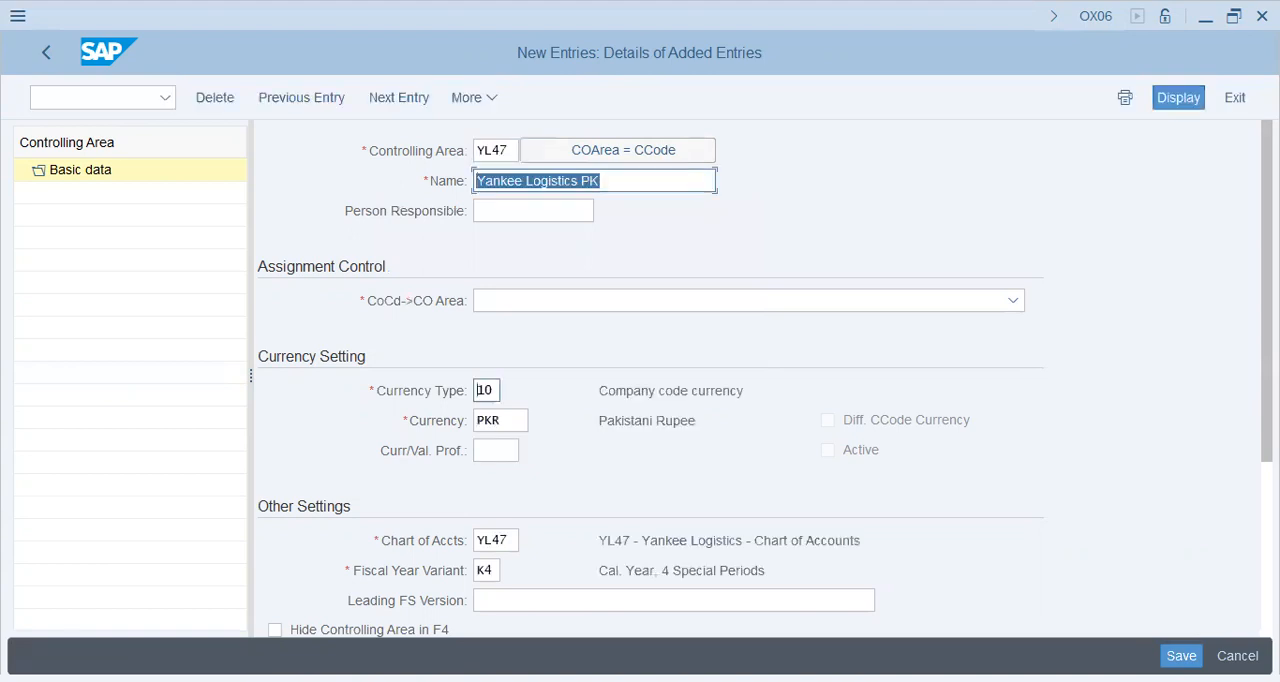
pyautogui.click(490, 420)
pyautogui.click(500, 540)
pyautogui.press('Tab')
pyautogui.press('Tab')
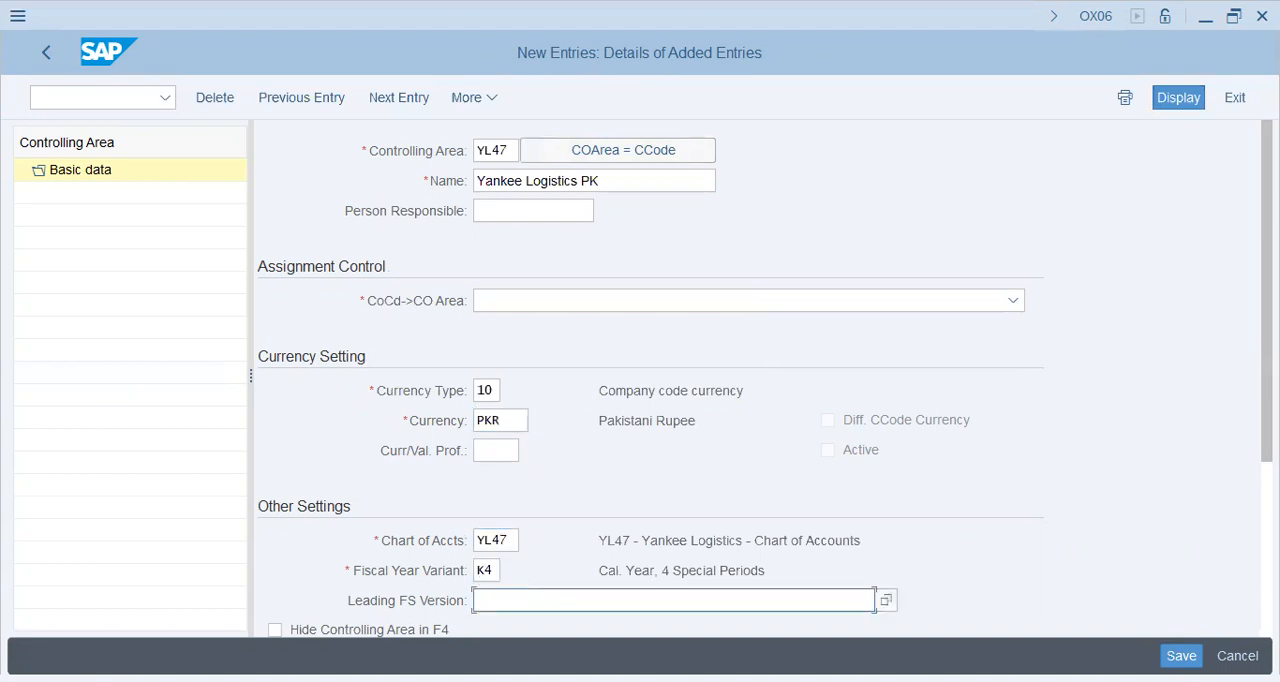
pyautogui.write('int')
pyautogui.press('Return')
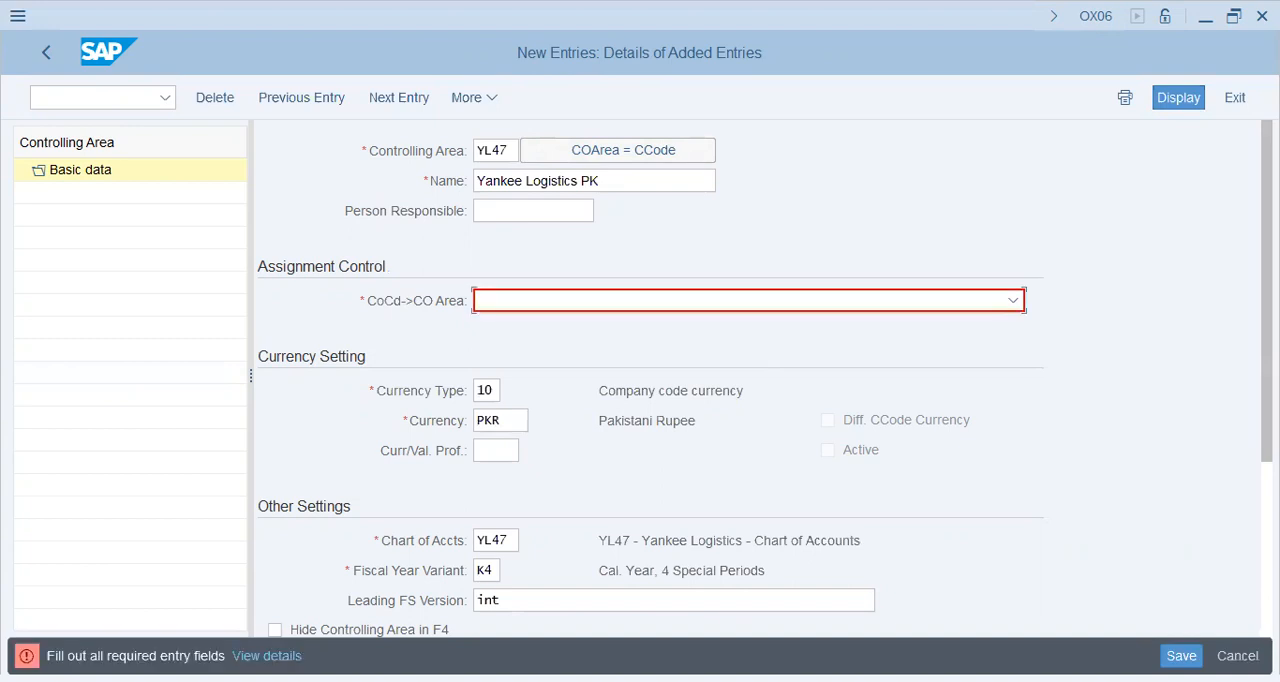
# Set the CoCd->CO Area assignment to Cross-company-code cost accounting and save controlling area YL47, acknowledging the messages
pyautogui.click(1013, 300)
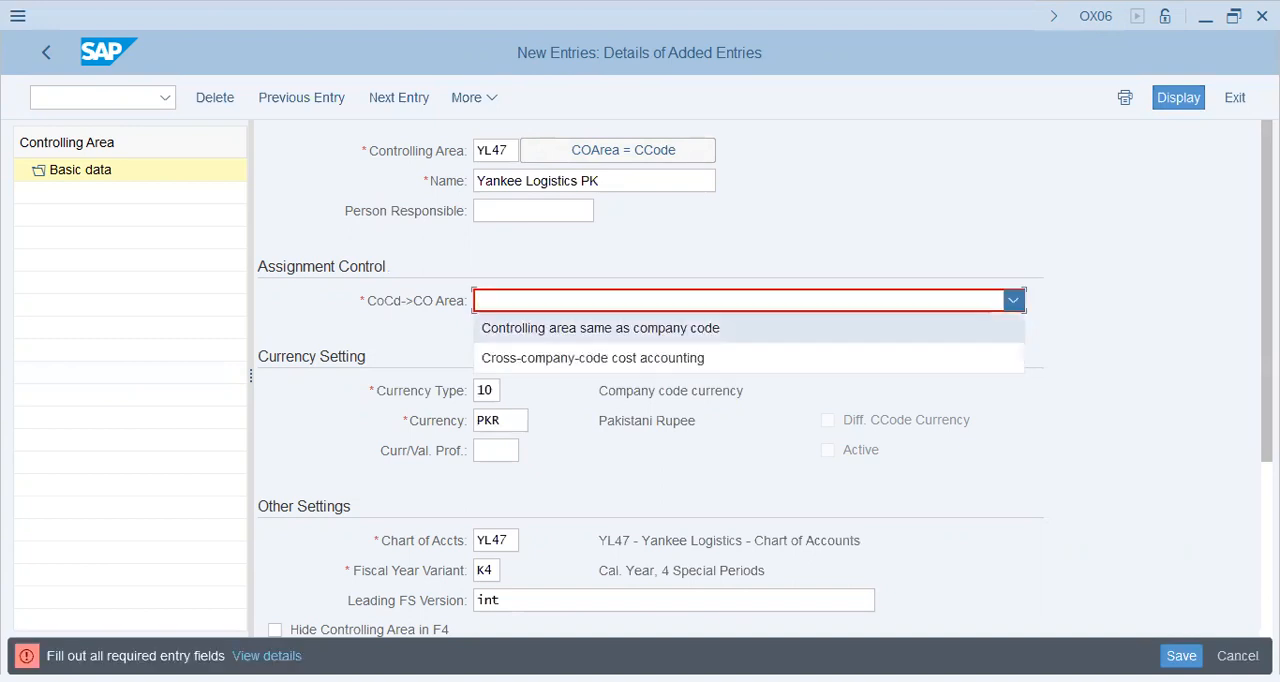
pyautogui.click(640, 358)
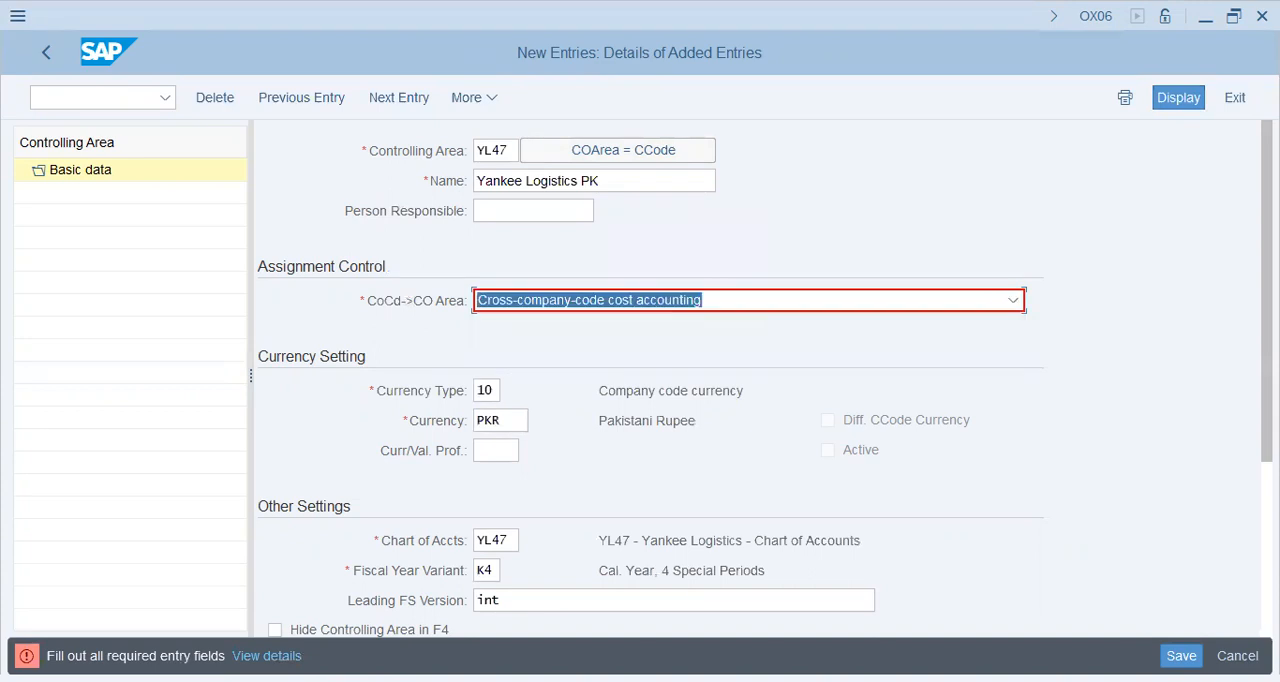
pyautogui.press('Return')
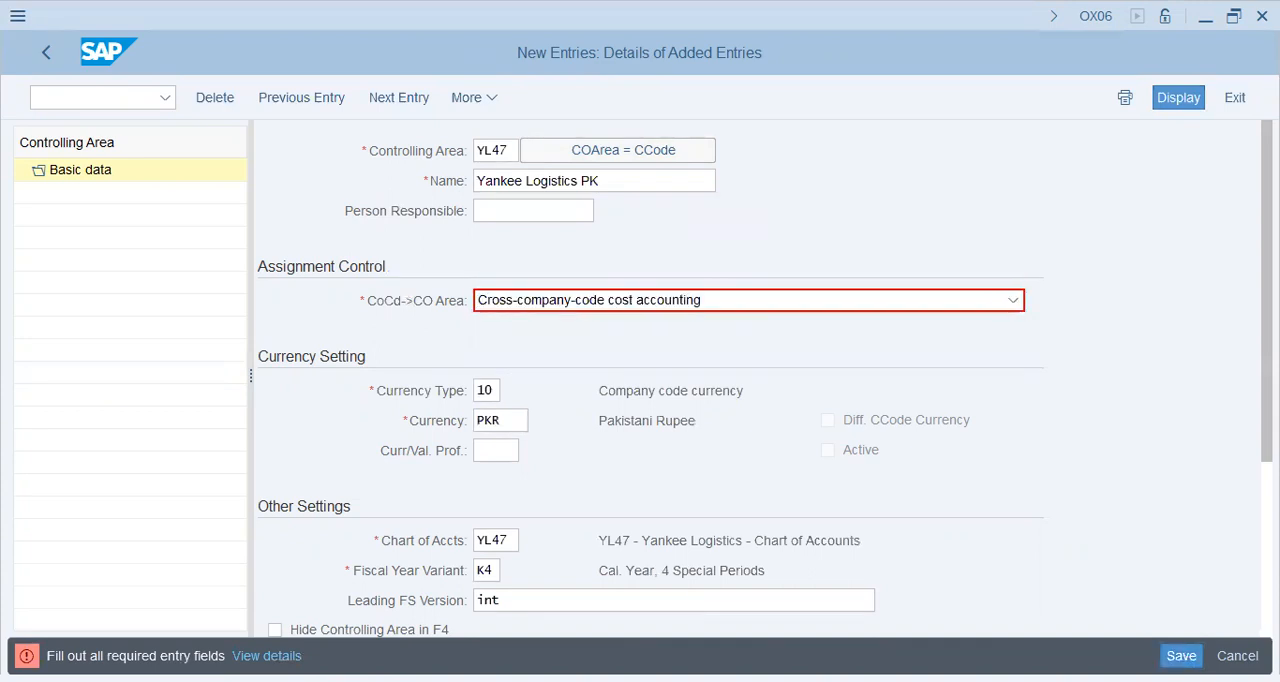
pyautogui.press('Return')
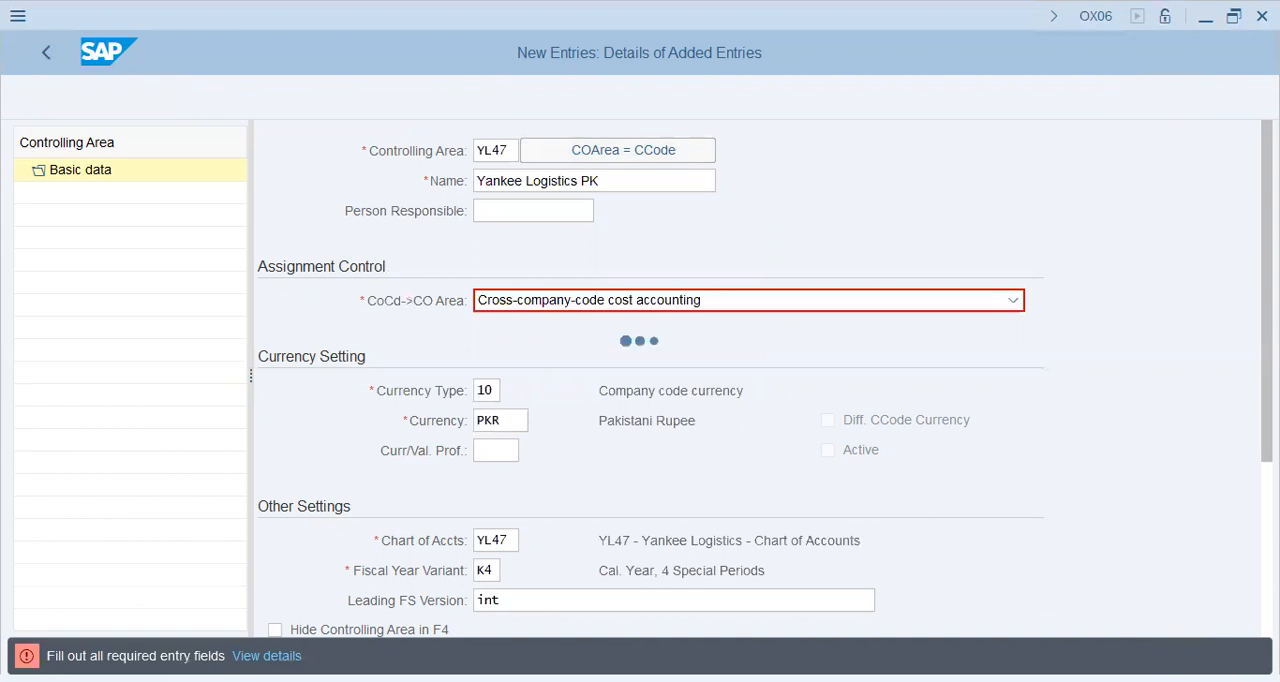
pyautogui.press('Return')
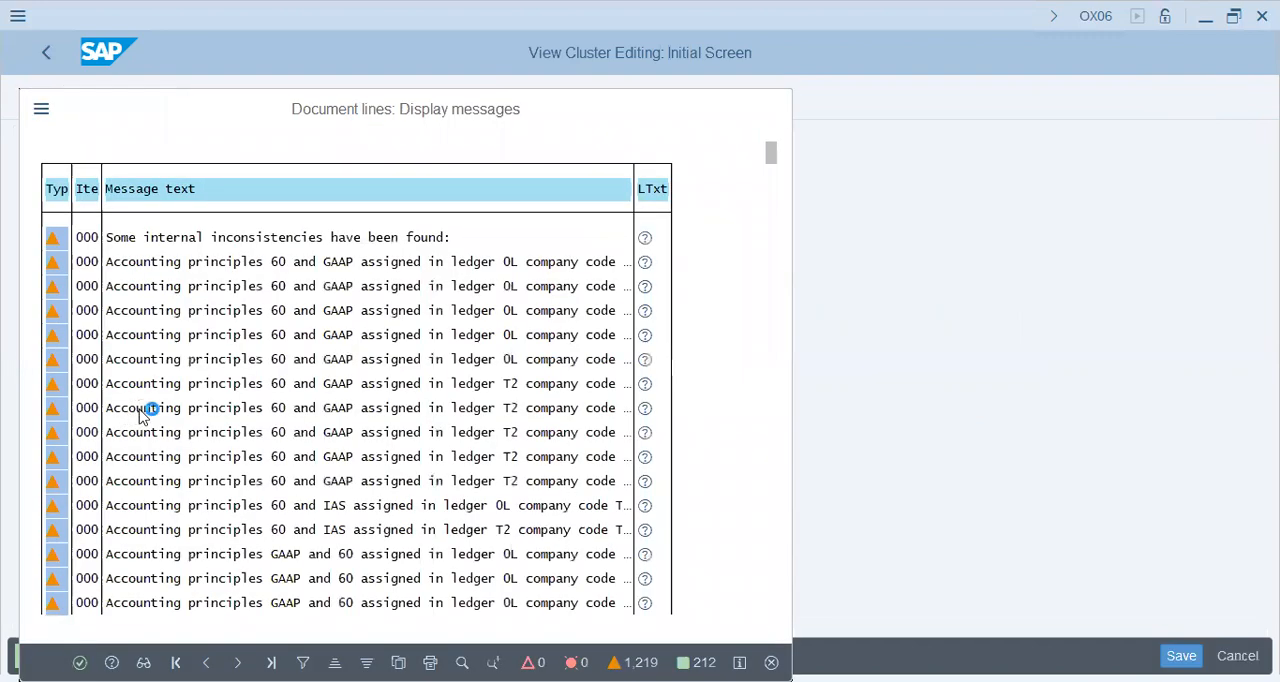
pyautogui.press('Return')
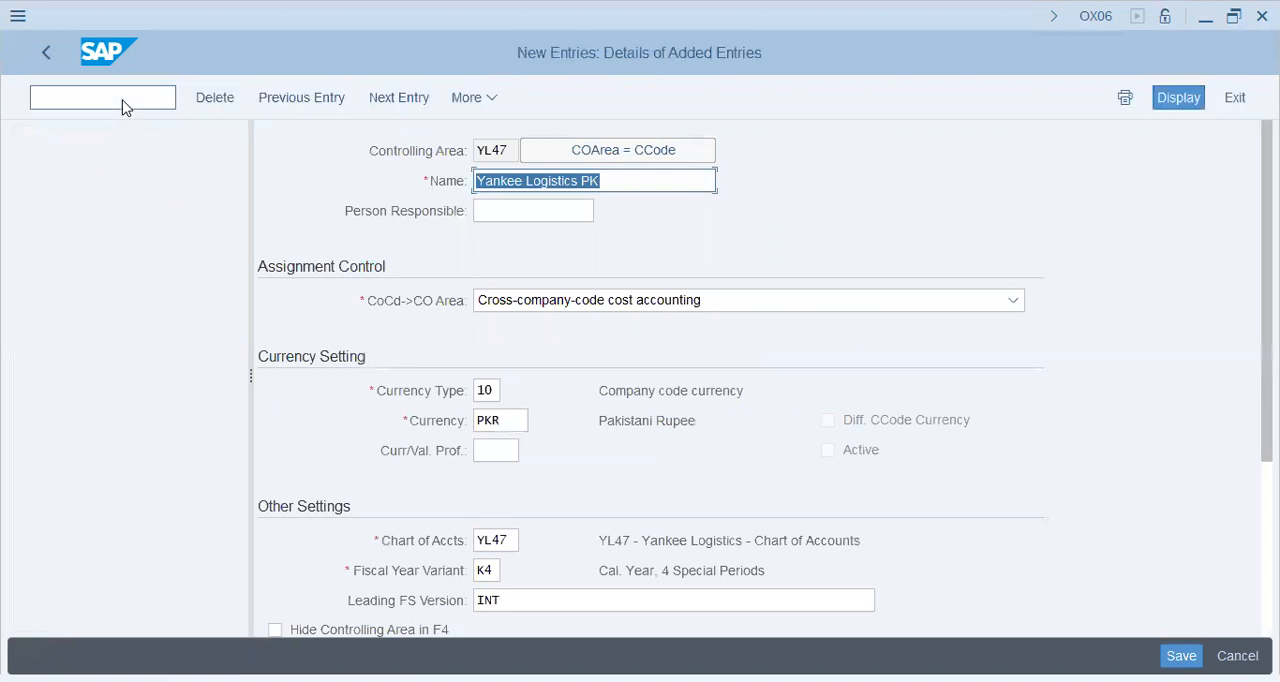
# Leave the saved controlling area entry and go directly to transaction OKKP
pyautogui.click(122, 100)
pyautogui.write('/')
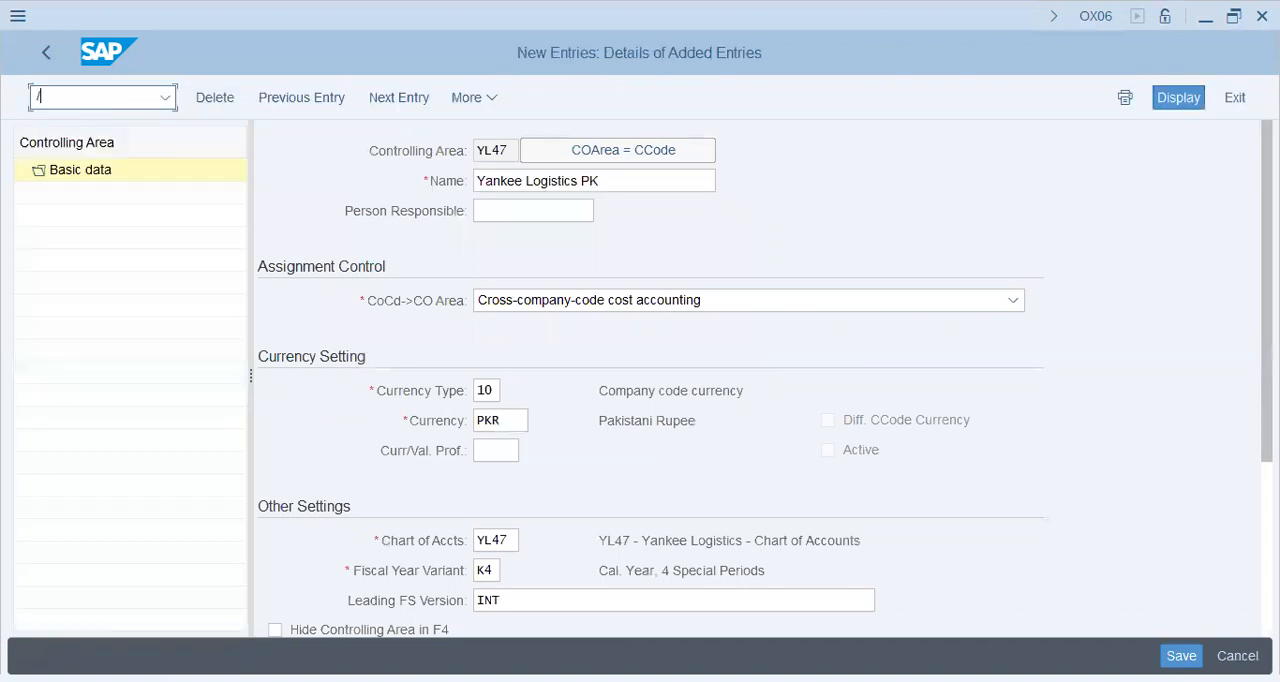
pyautogui.write('NOKKPO')
pyautogui.press('BackSpace')
pyautogui.press('Return')
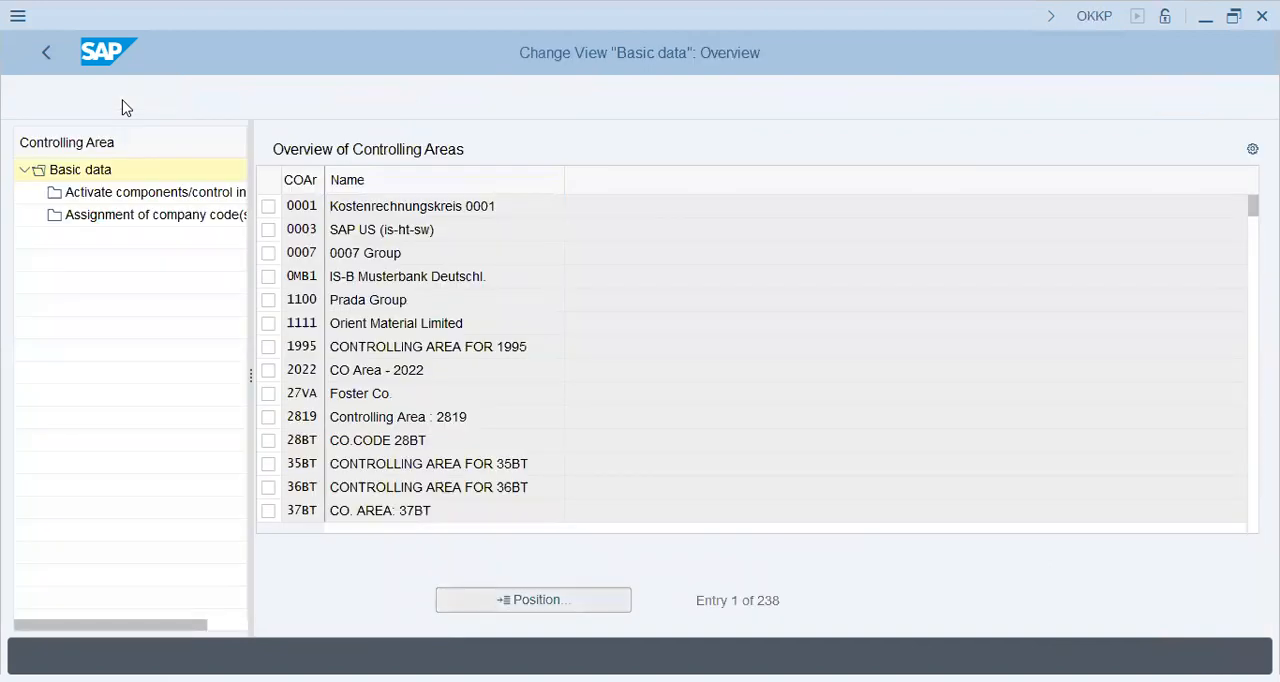
# Position the controlling area overview on YL47 and open its basic data details
pyautogui.write('YL47')
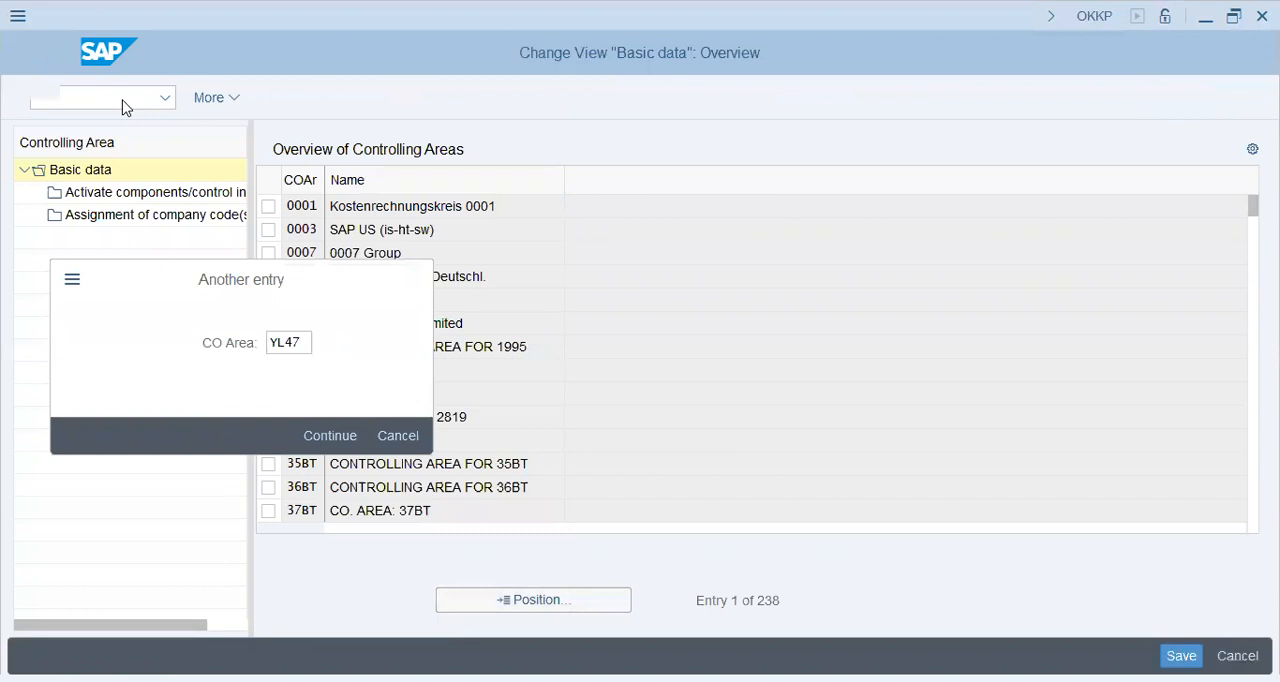
pyautogui.press('Return')
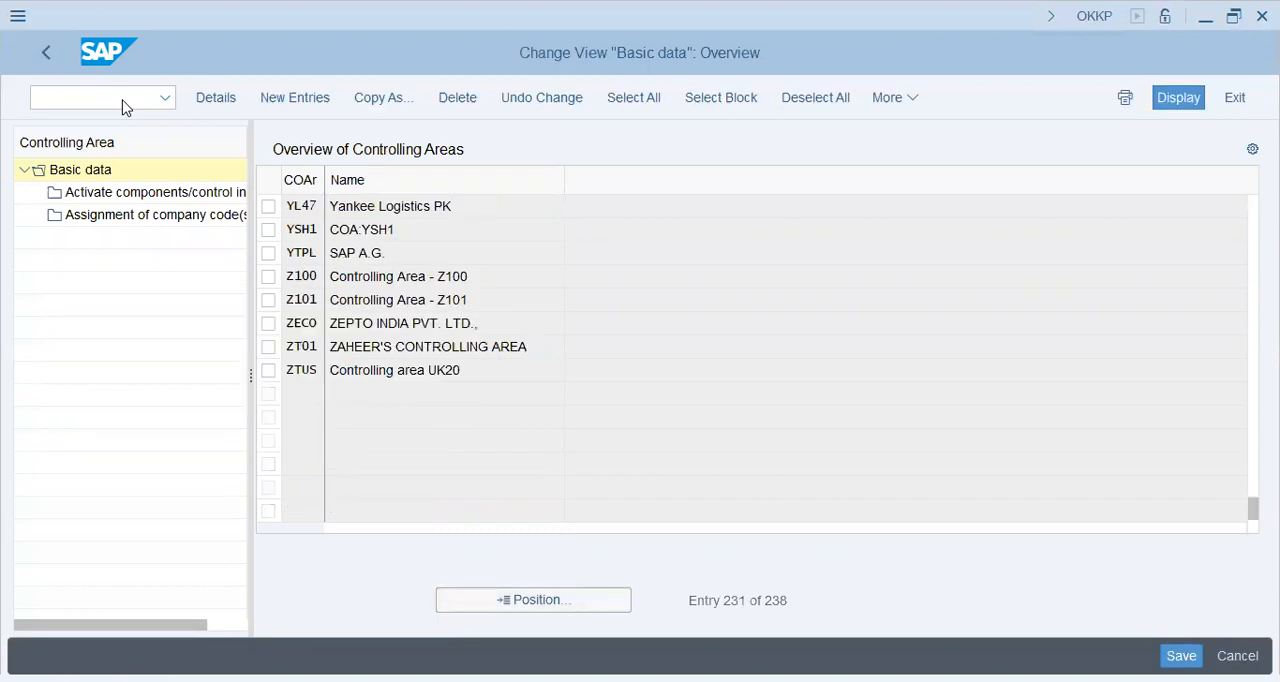
pyautogui.press('F2')
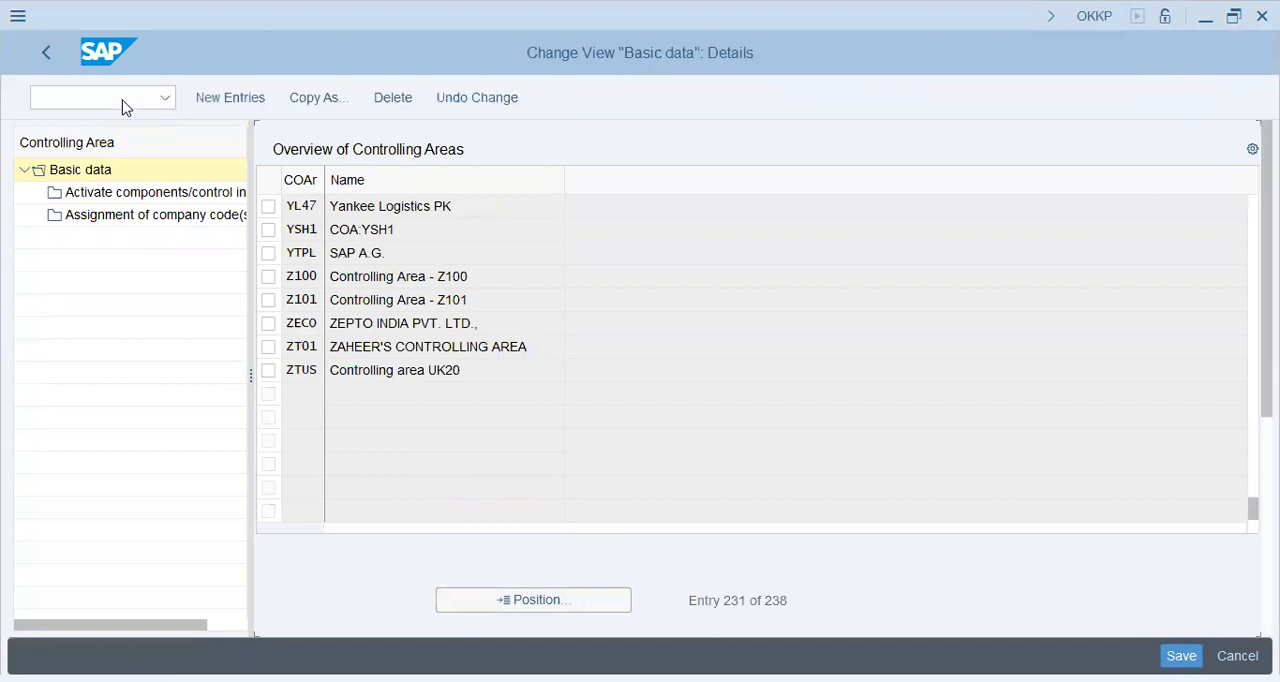
# Enter YL47 as the cost center standard hierarchy of the controlling area and agree to create it
pyautogui.press('Tab')
pyautogui.press('Tab')
pyautogui.press('Tab')
pyautogui.press('Tab')
pyautogui.press('Tab')
pyautogui.press('Tab')
pyautogui.press('Tab')
pyautogui.press('Tab')
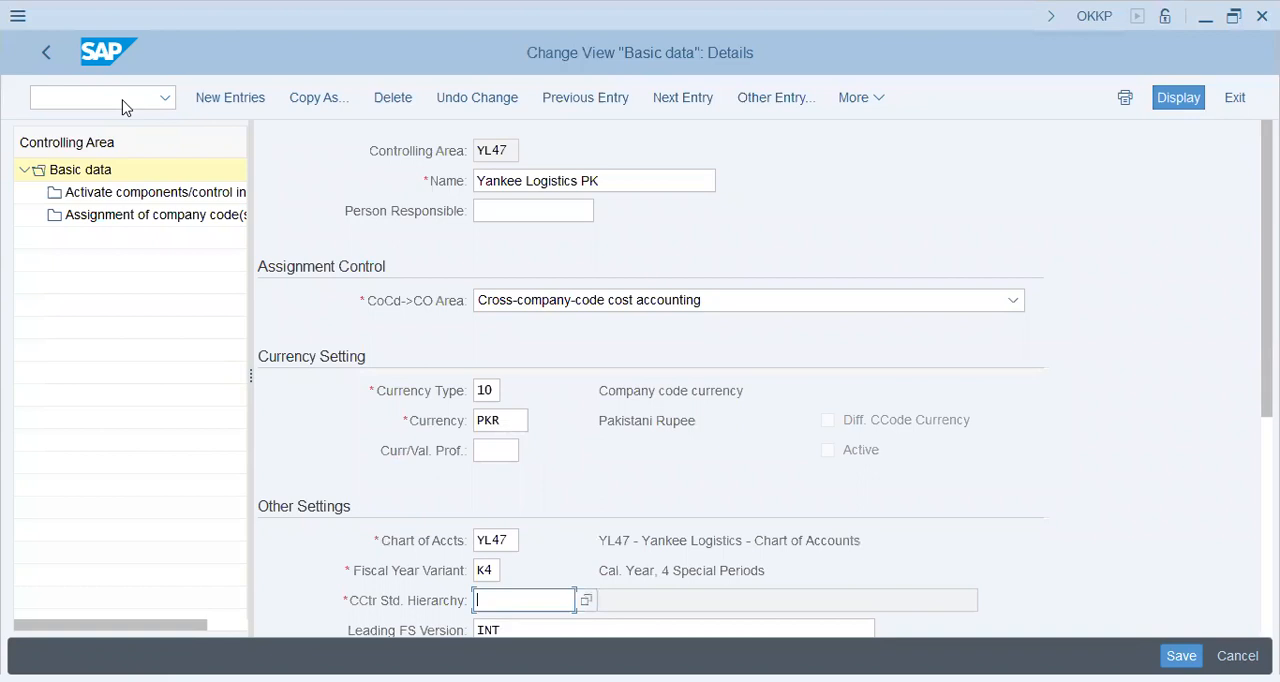
pyautogui.write('yl47')
pyautogui.press('Tab')
pyautogui.press('Return')
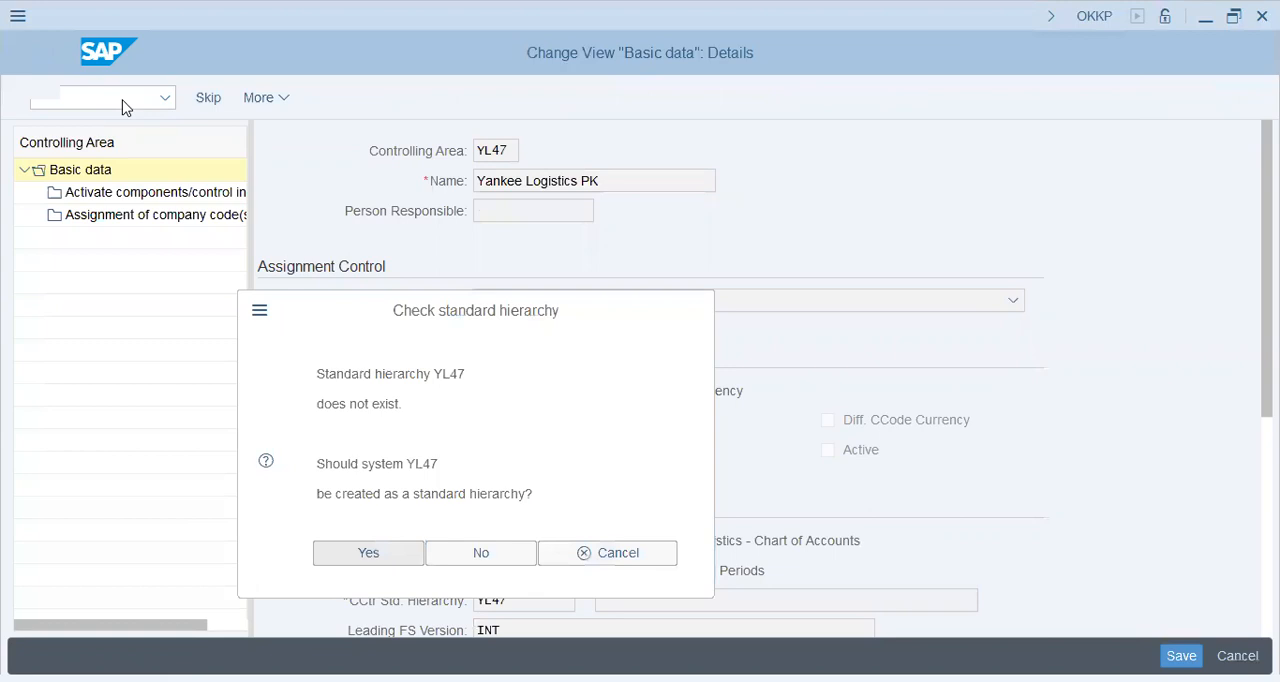
pyautogui.press('Return')
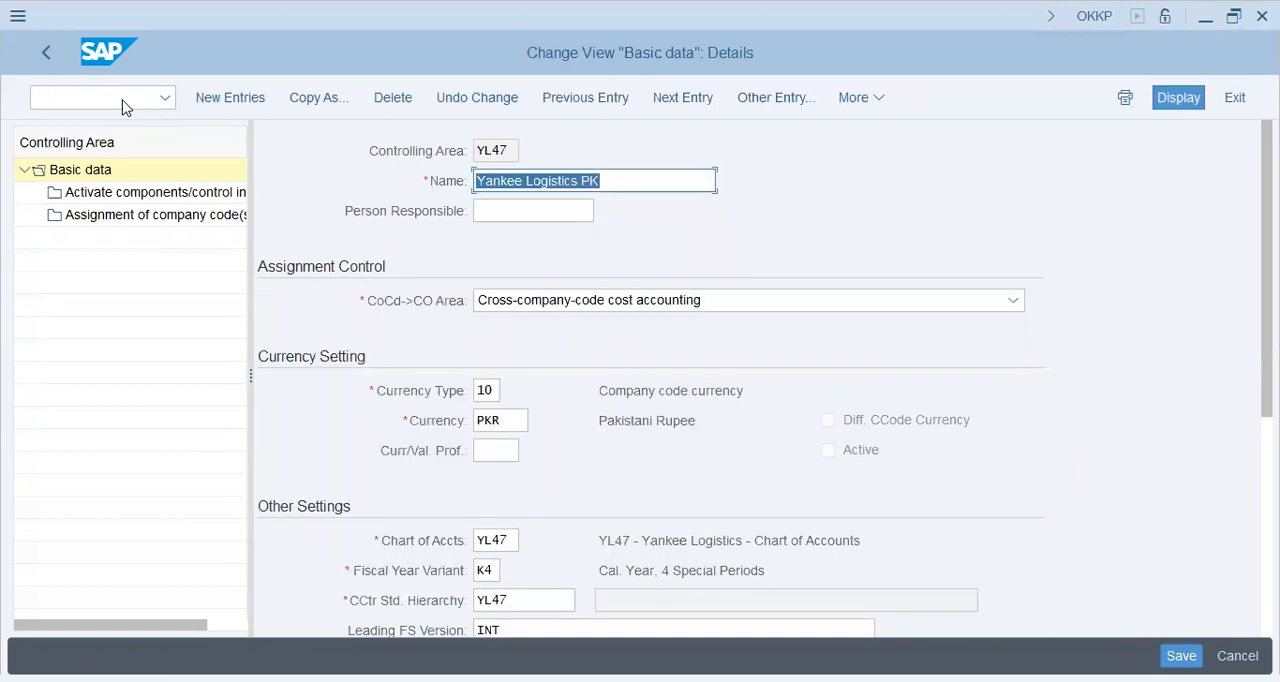
# Open Activate components/control indicators for YL47, accepting the standard hierarchy creation, and set a new entry's fiscal year to 2023
pyautogui.press('Return')
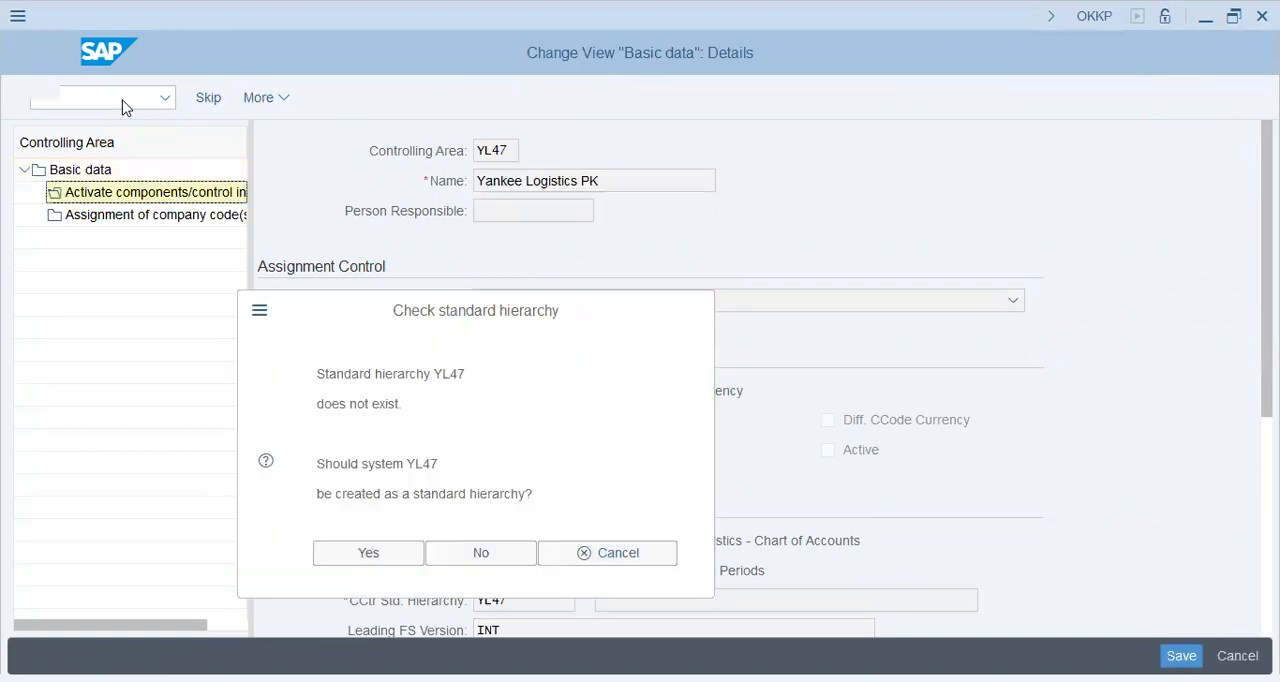
pyautogui.press('Return')
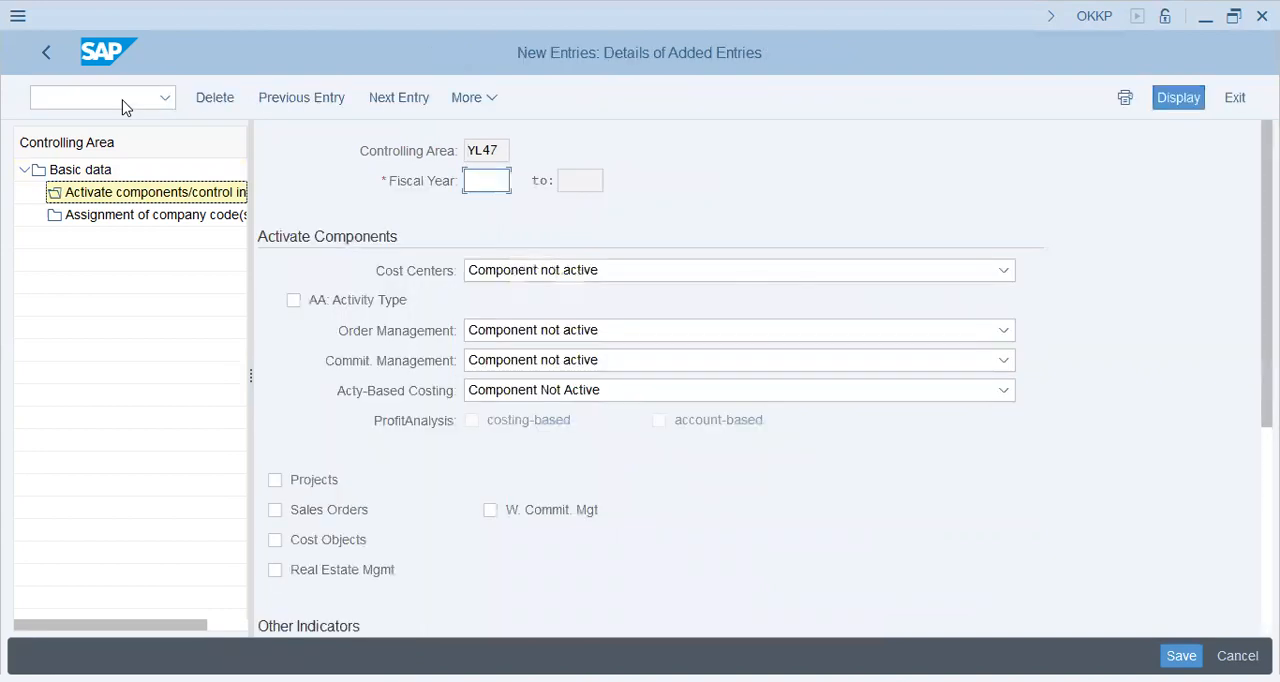
pyautogui.write('2023')
pyautogui.press('Tab')
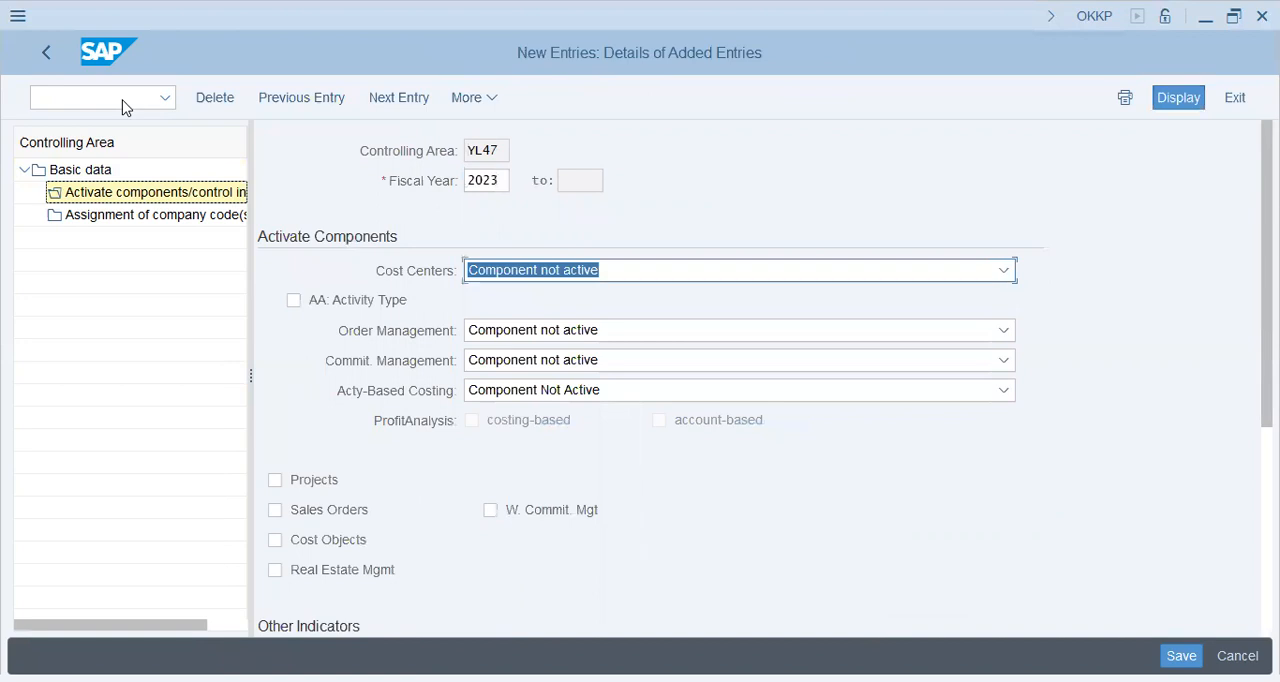
# Set Cost Centers and Order Management to Component active and enable AA: Activity Type
pyautogui.press('F4')
pyautogui.press('Down')
pyautogui.press('Return')
pyautogui.press('Tab')
pyautogui.press('space')
pyautogui.press('Tab')
pyautogui.press('F4')
pyautogui.press('Down')
pyautogui.press('Return')
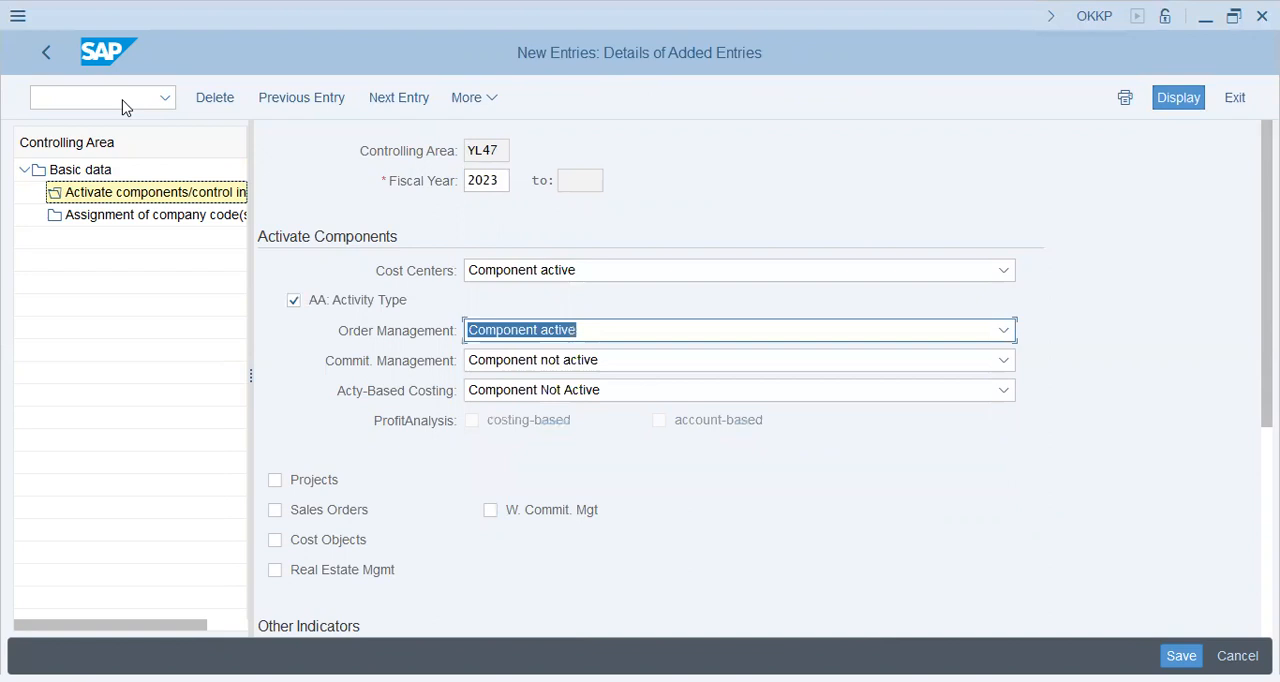
# Enable Projects, Sales Orders and Cost Objects, save the control indicators and acknowledge the transport and inconsistency messages
pyautogui.click(275, 480)
pyautogui.click(275, 510)
pyautogui.click(275, 540)
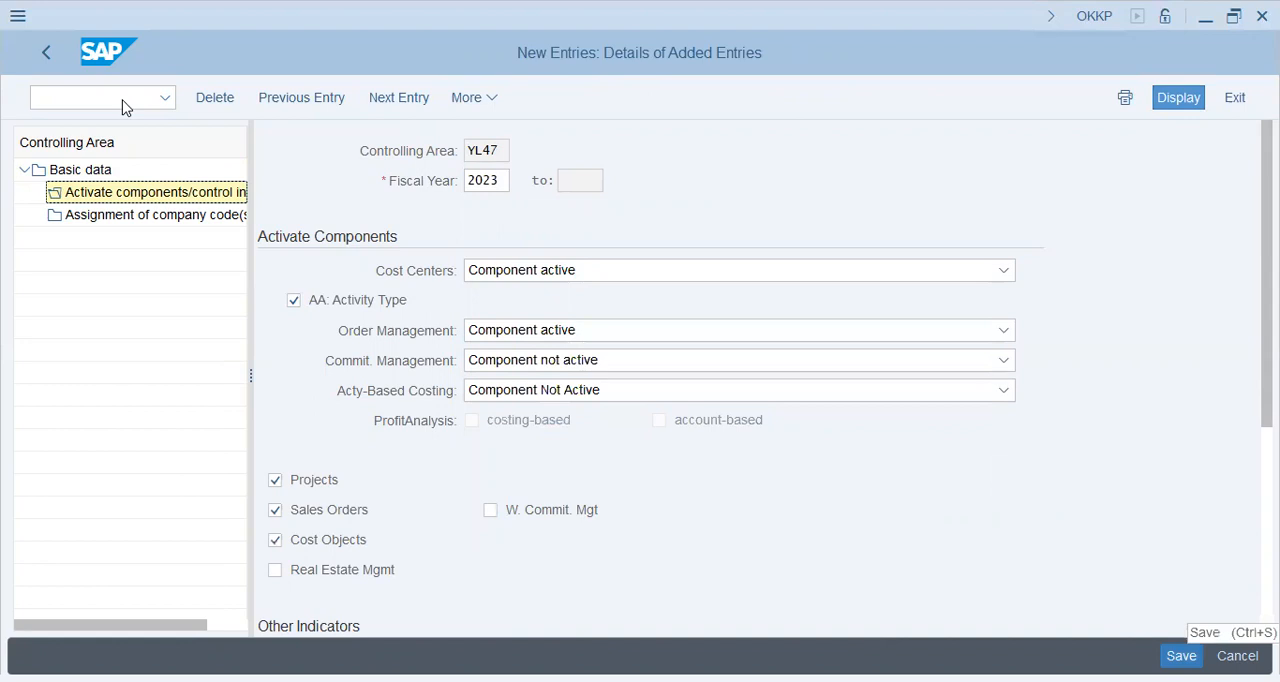
pyautogui.hotkey('ctrl', 's')
pyautogui.press('Return')
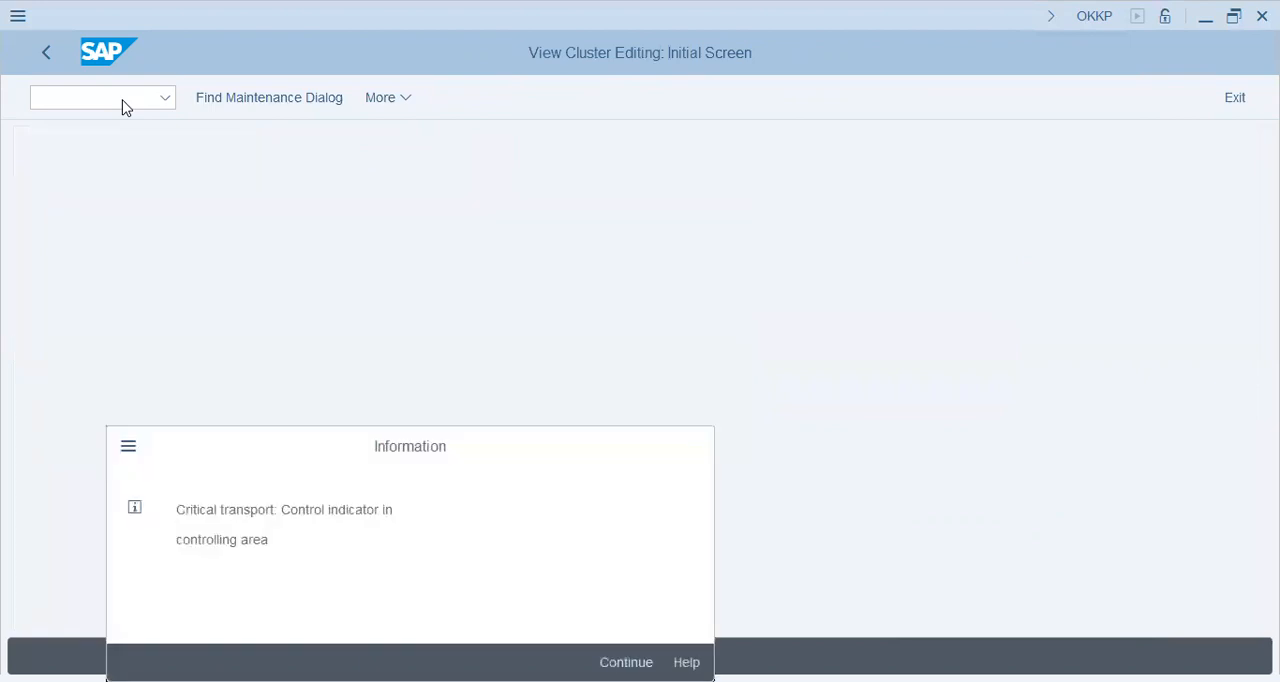
pyautogui.press('Return')
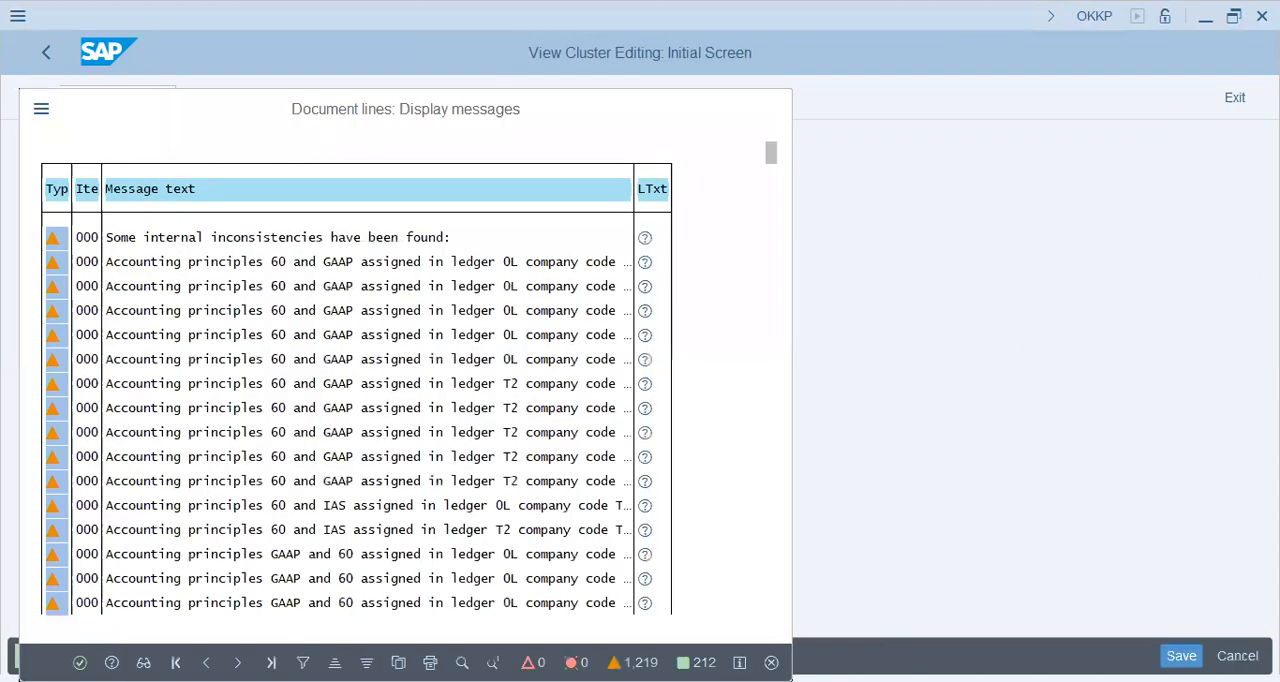
pyautogui.press('Return')
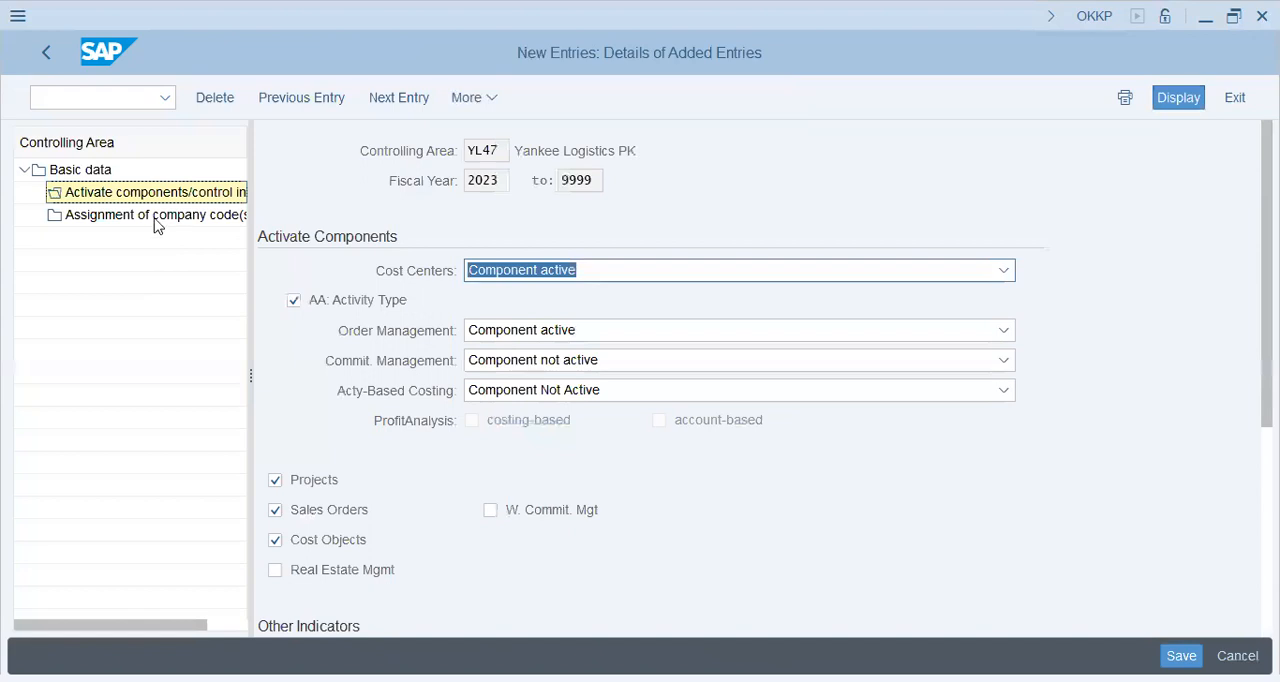
# Add company code YL47 as a new entry in the company code assignment of controlling area YL47
pyautogui.click(155, 215)
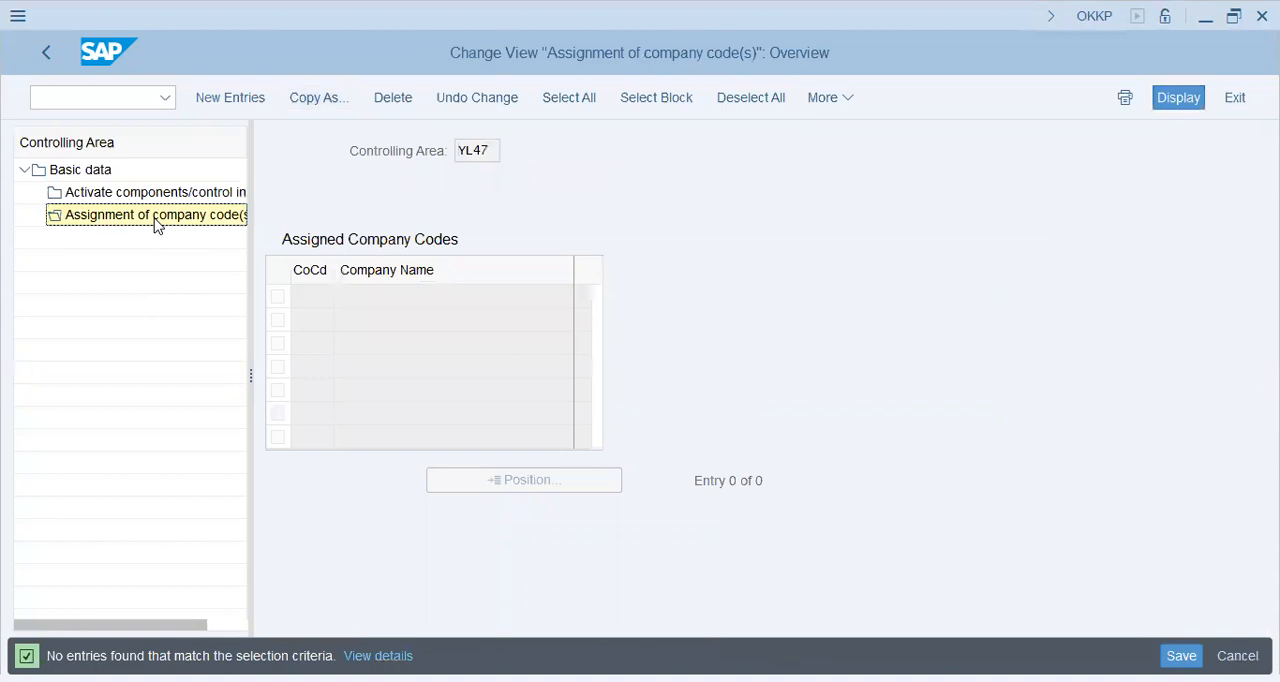
pyautogui.press('F5')
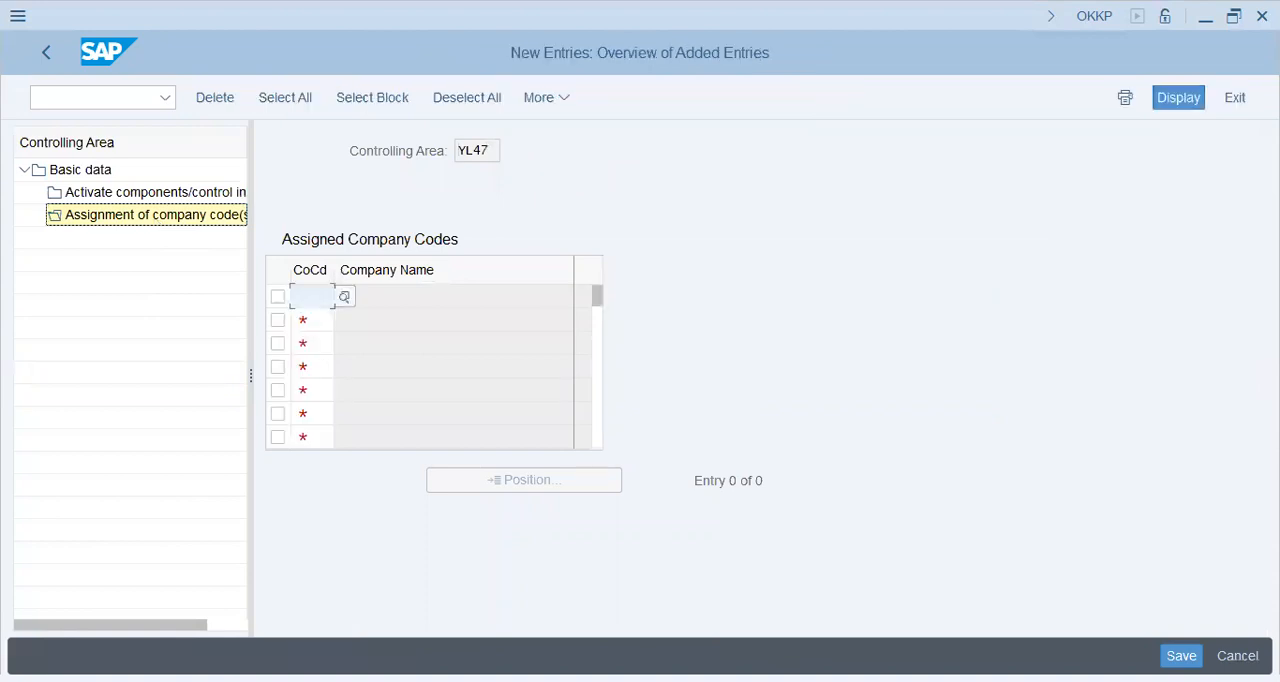
pyautogui.write('yl47')
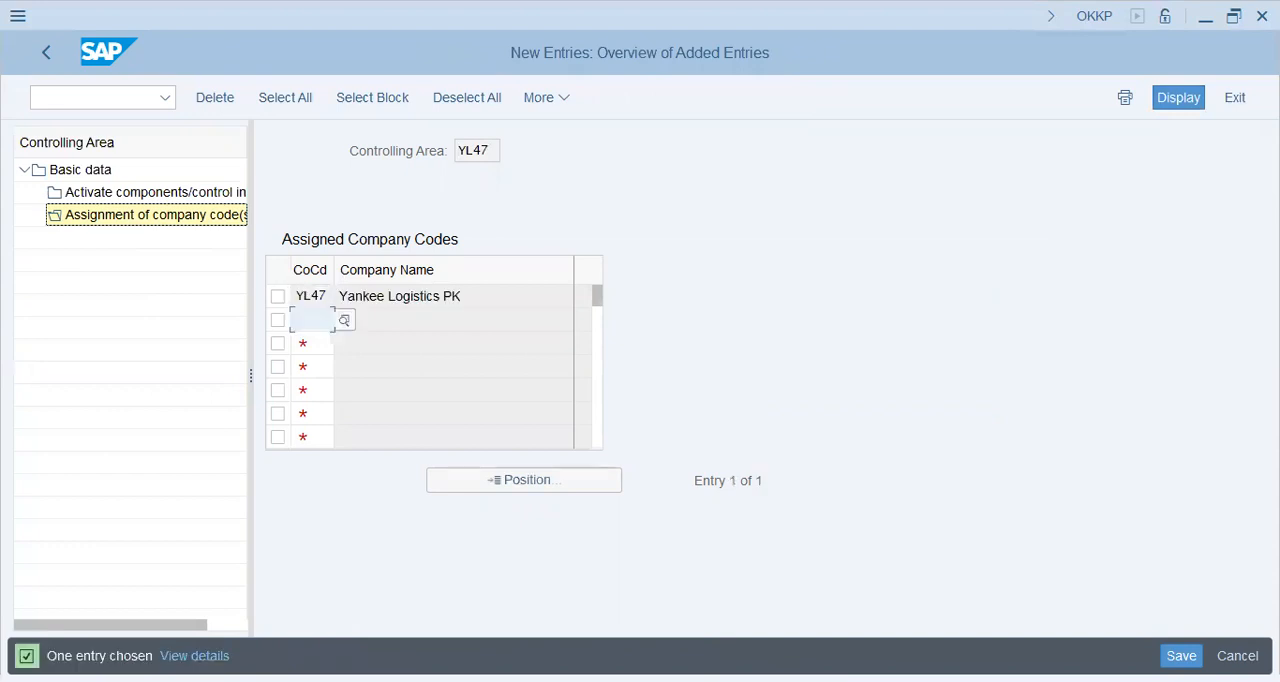
# Return to the basic data of controlling area YL47 and review its settings, including the fiscal year variant
pyautogui.click(87, 172)
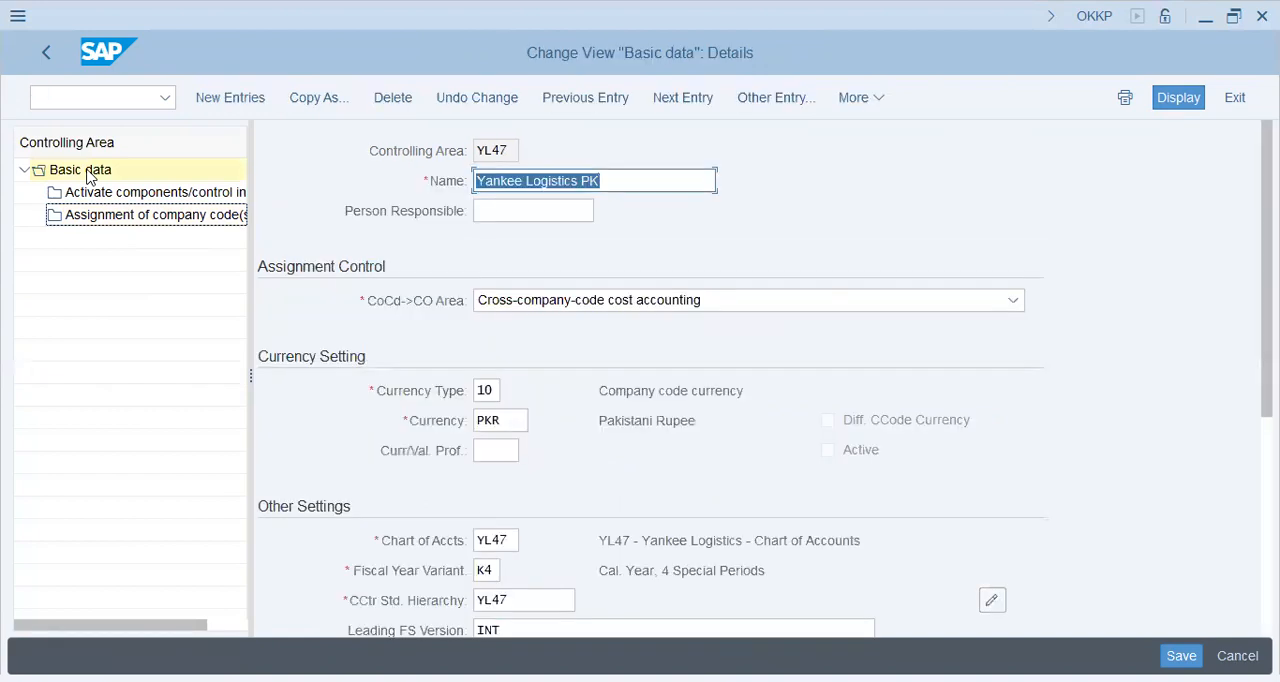
pyautogui.press('Tab')
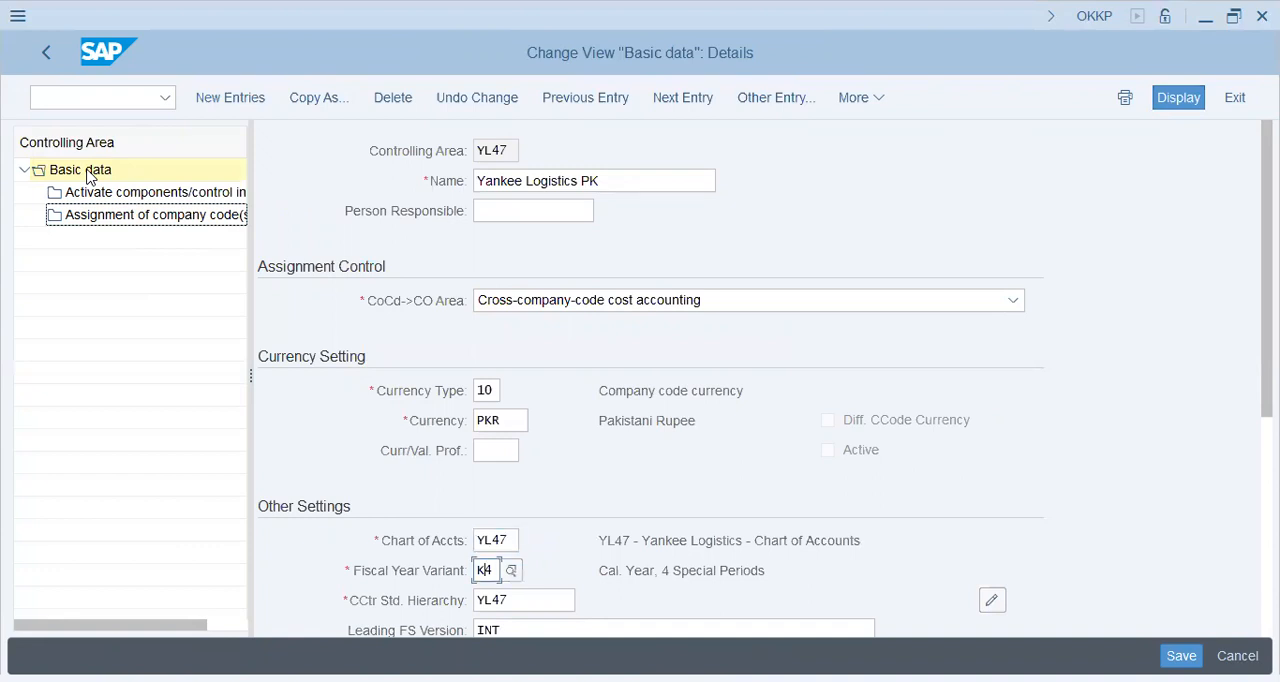
pyautogui.hotkey('shift', 'Tab')
pyautogui.press('Tab')
# Switch to Notepad and write the line "Company ---------------- > Operating Concern <----- SAP <---- Reporting tool"
pyautogui.hotkey('alt', 'Tab')
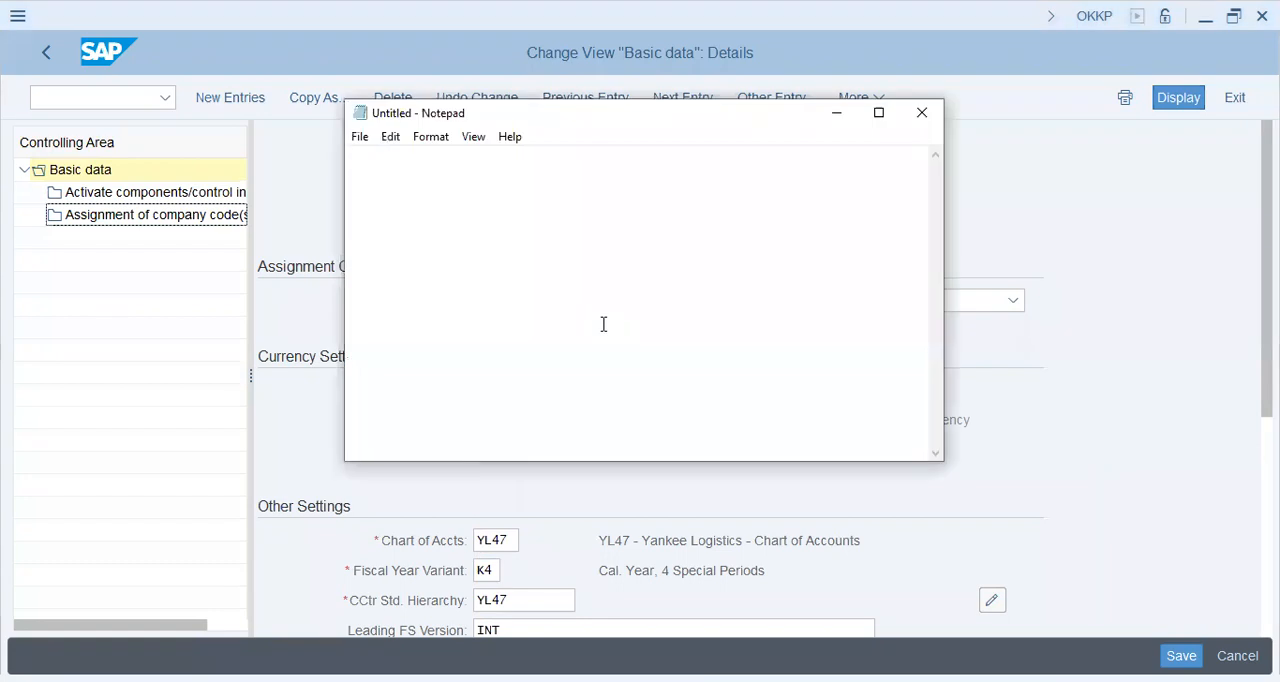
pyautogui.write('Comp')
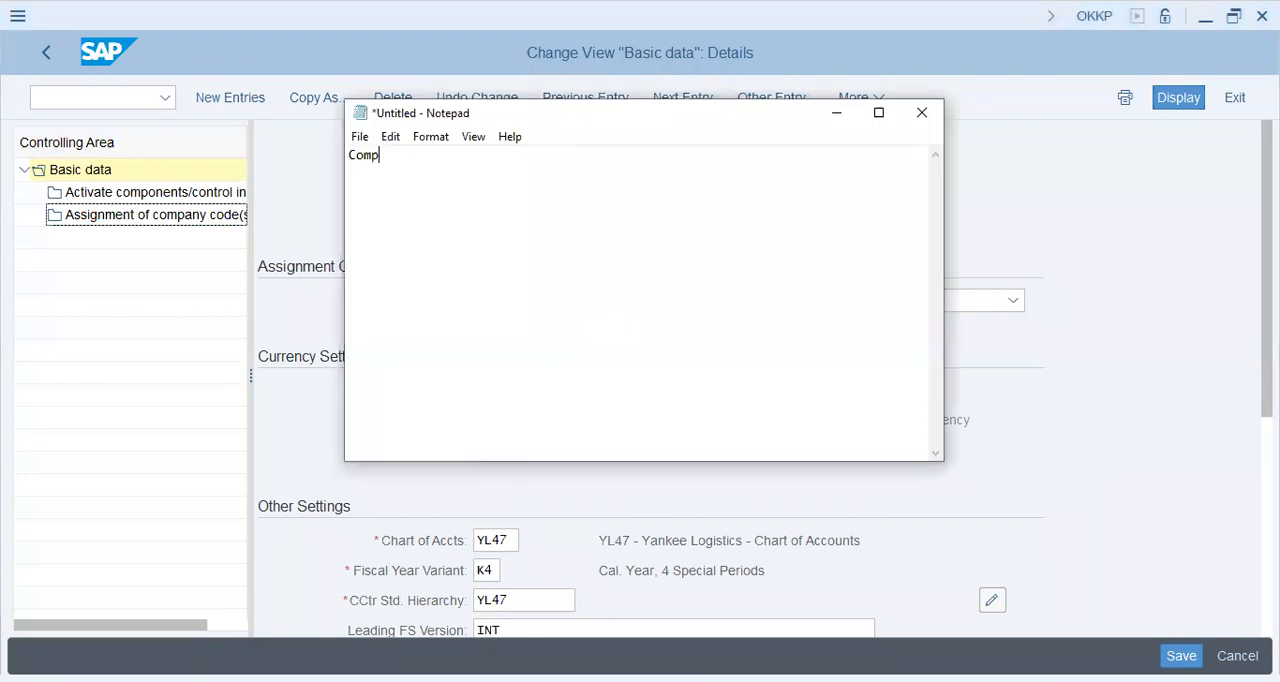
pyautogui.write('any ---------------- > Operating Co')
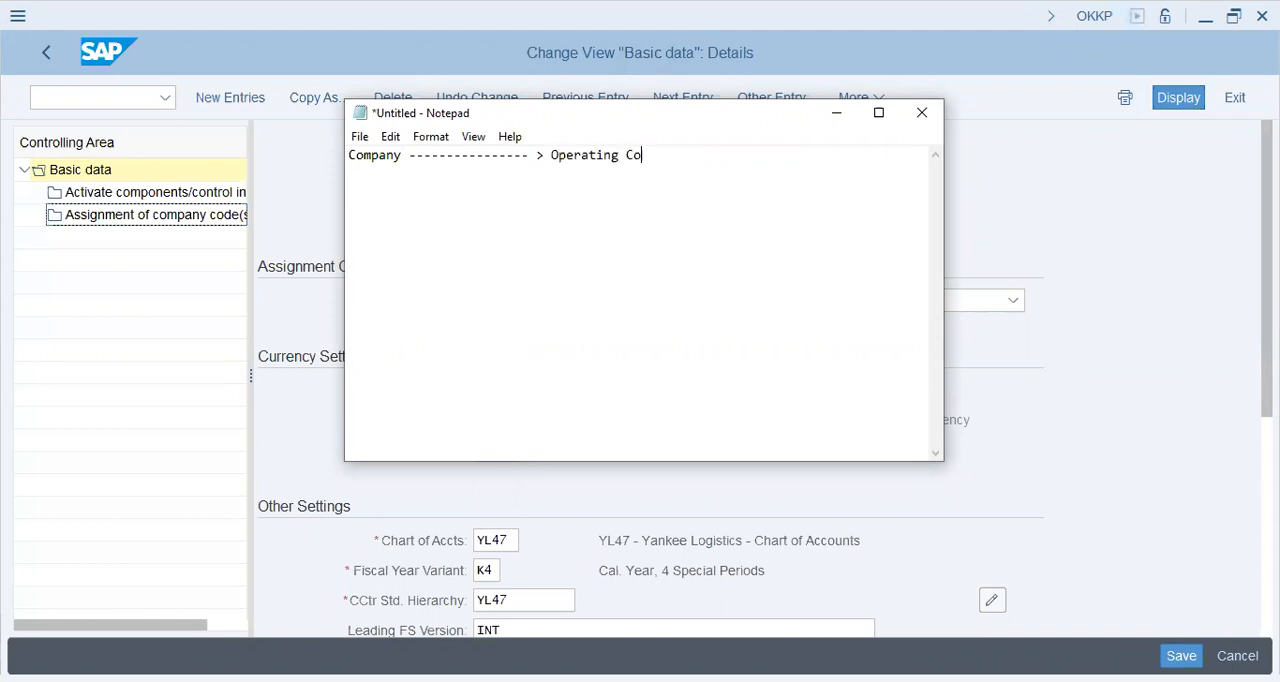
pyautogui.write('ncern <')
pyautogui.press('BackSpace')
pyautogui.write('----- SAP <---- Reporting tool                          ')
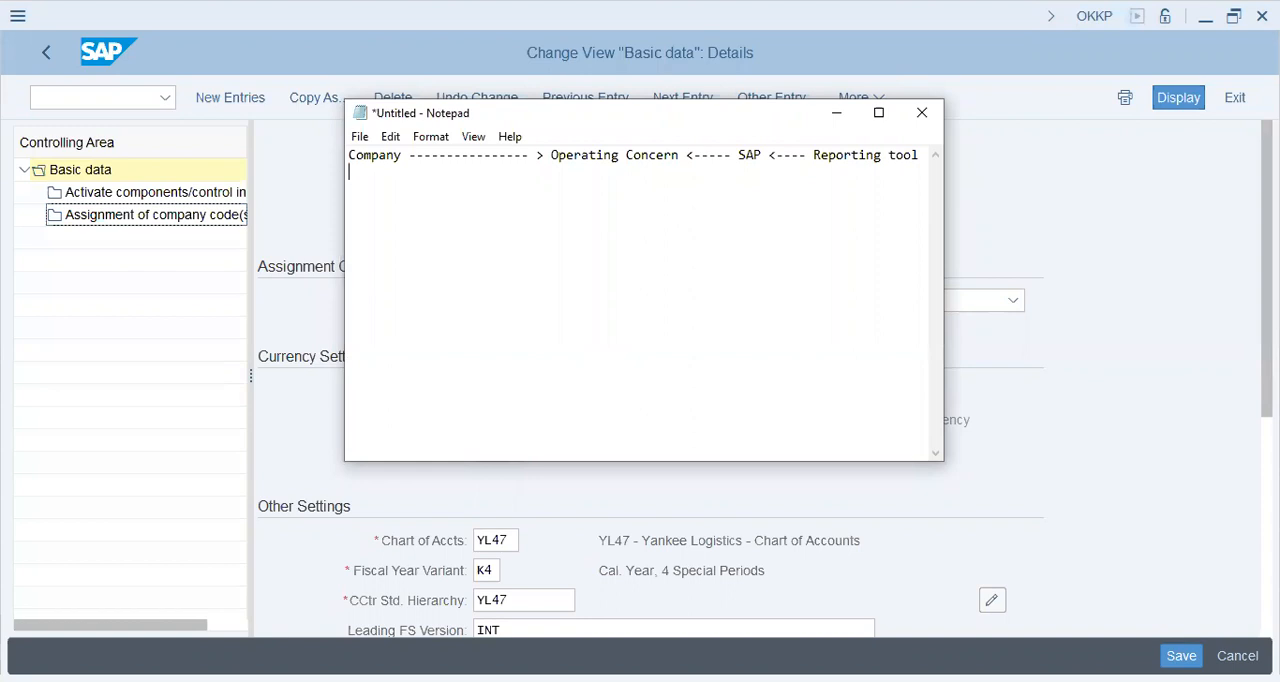
pyautogui.write('> Controlling Area')
# Add an indented line "> Controlling Area" beneath the operating concern line in the note
pyautogui.press('Return')
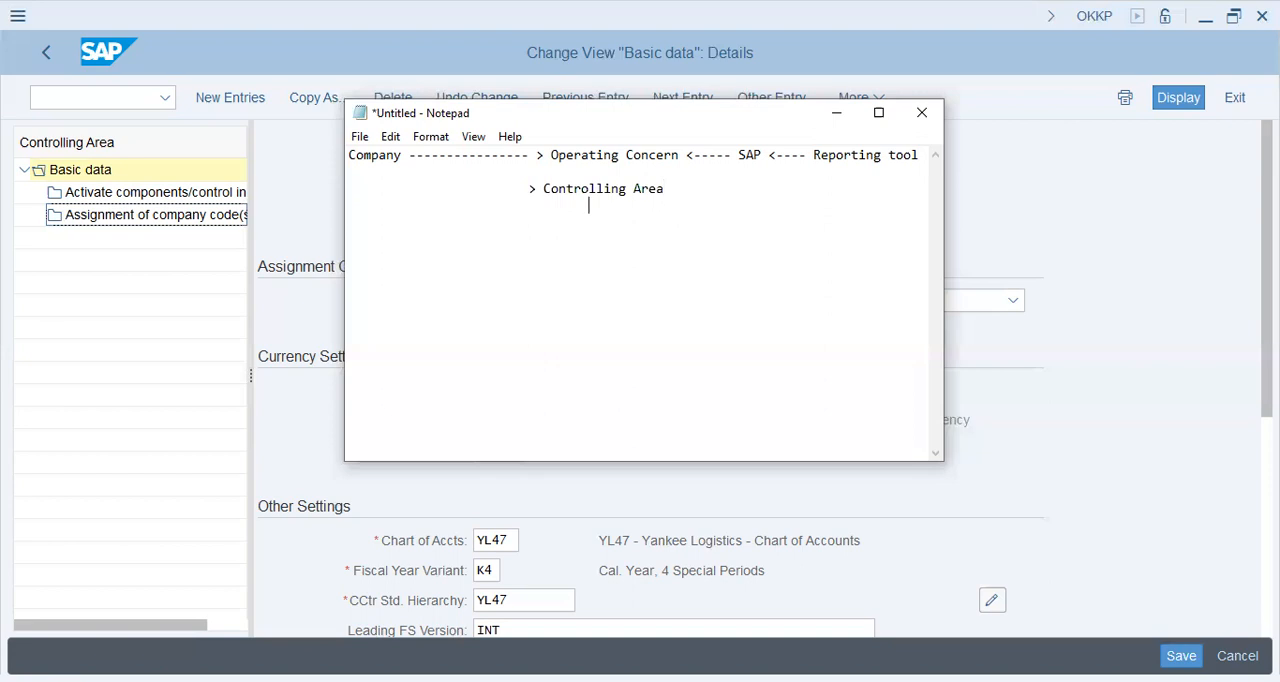
# Add the lines "= Cost Center Accounting" and "= Profit Center Accounting" beneath the Controlling Area line
pyautogui.write('= Cost Center Accounting')
pyautogui.press('Return')
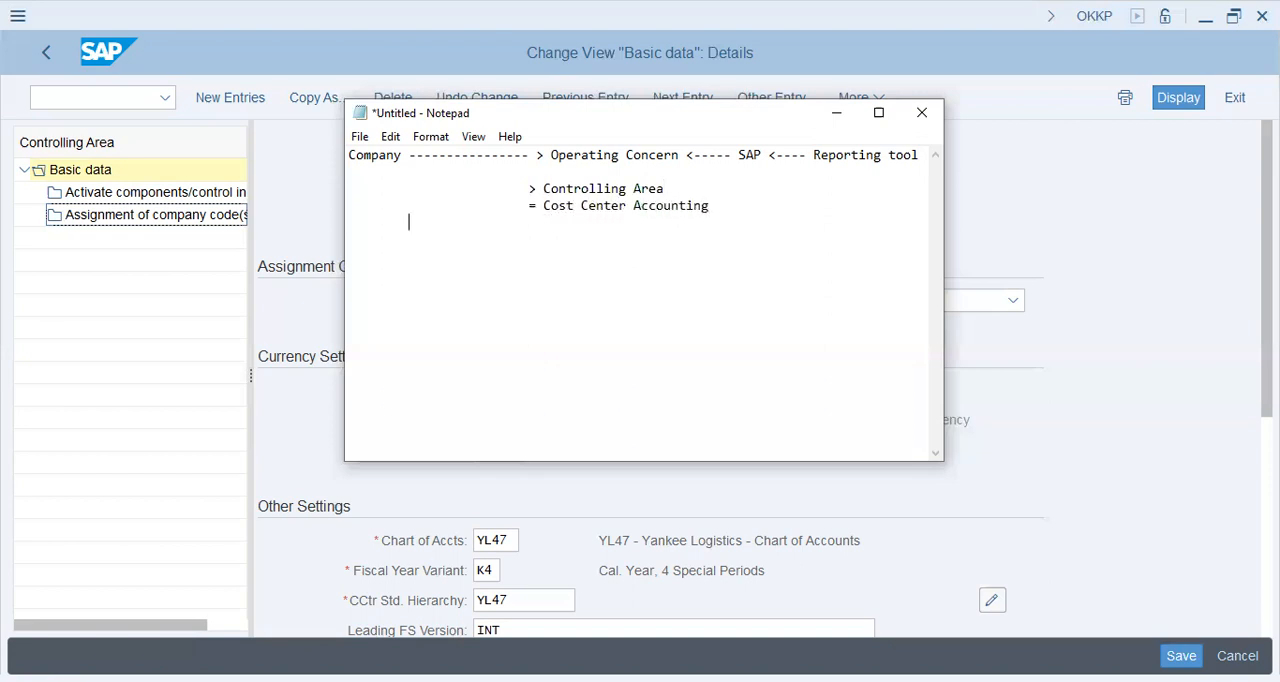
pyautogui.write('= Profit Center Accounting')
# Add an indented line "= Segment Accounting" beneath the profit center line
pyautogui.press('Return')
pyautogui.press('Tab')
pyautogui.press('Tab')
pyautogui.write('= Segment Accountin')
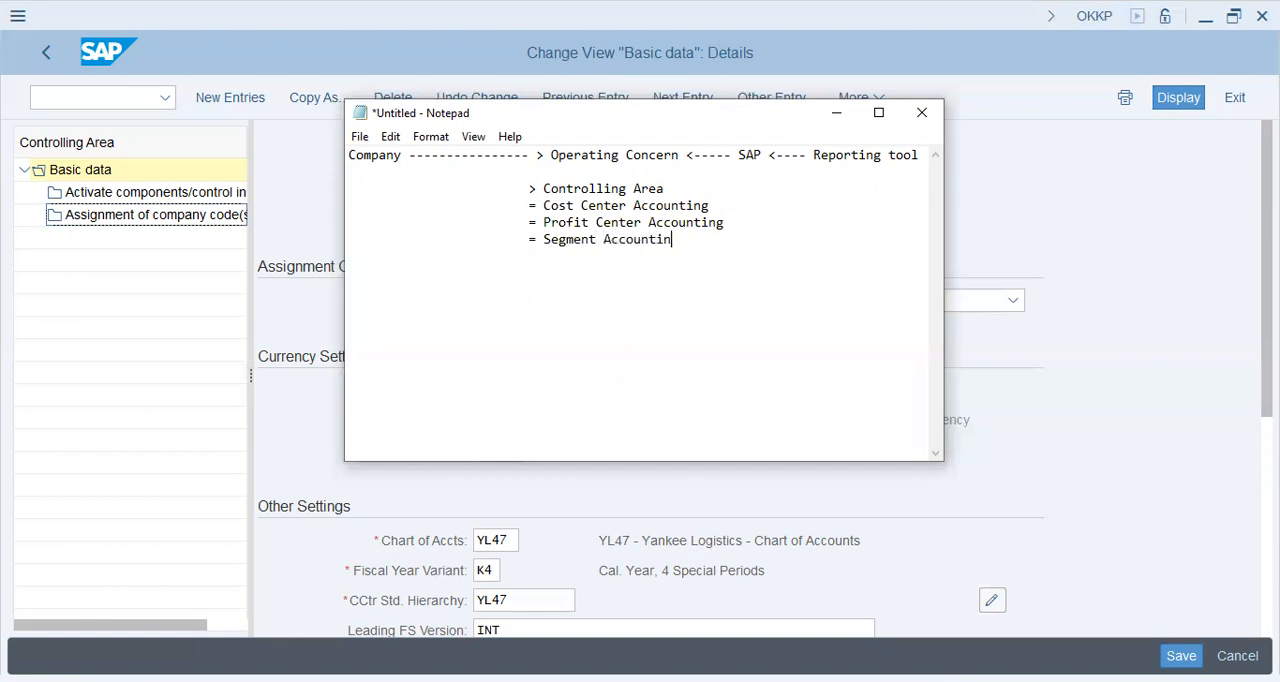
pyautogui.write('g= ')
pyautogui.write('Profit')
# Extend the list with the lines "= Product Cost Controlling" and "= Profitability Analysis"
pyautogui.press('BackSpace')
pyautogui.press('BackSpace')
pyautogui.press('BackSpace')
pyautogui.press('BackSpace')
pyautogui.write('od')
pyautogui.press('BackSpace')
pyautogui.press('BackSpace')
pyautogui.write('oduct ')
pyautogui.write('Cost Controll')
pyautogui.write('ing                         ')
pyautogui.write('= ')
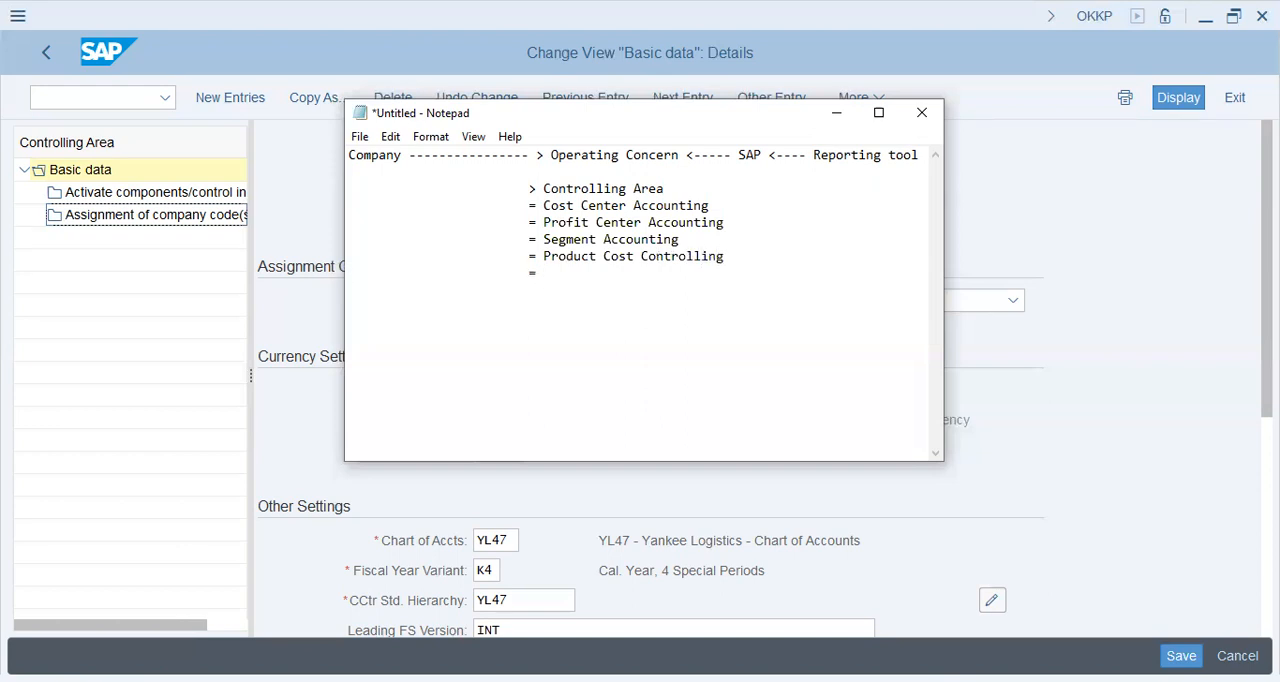
pyautogui.write('Profitability Analysis')
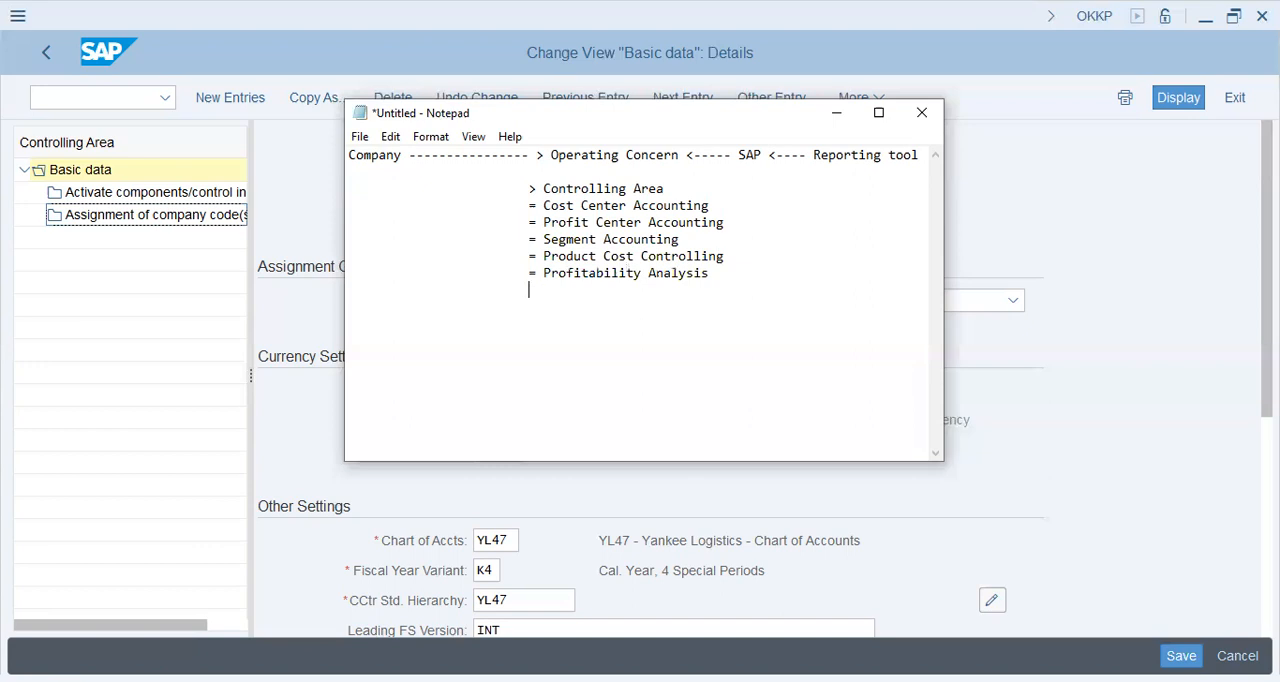
# Add the line "Integrates: FI, MM, SD, PP, HCM, PM" below the list of controlling components
pyautogui.write('Integrates: FI, MM, SD, PP,')
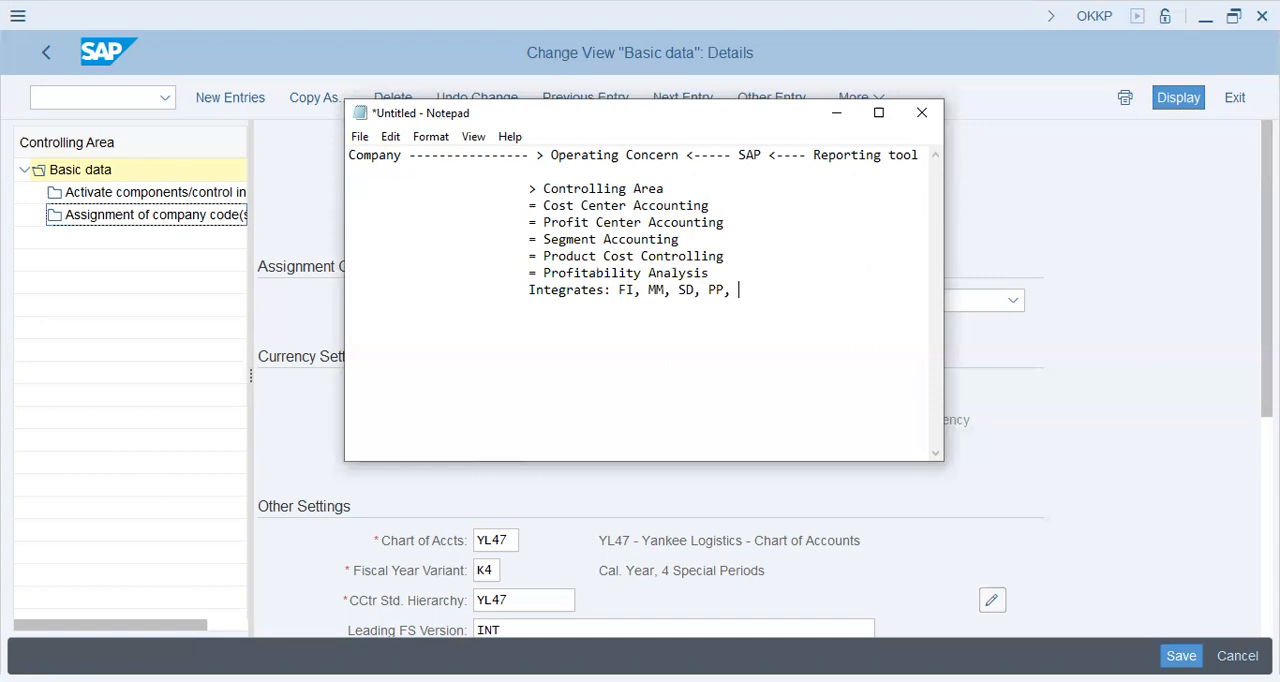
pyautogui.write(' HCM, PM,')
pyautogui.press('BackSpace')
# Add the line "Case: Sales order" beneath the Integrates line
pyautogui.press('Up')
pyautogui.write('Case: P')
pyautogui.press('BackSpace')
pyautogui.write('Sales order')
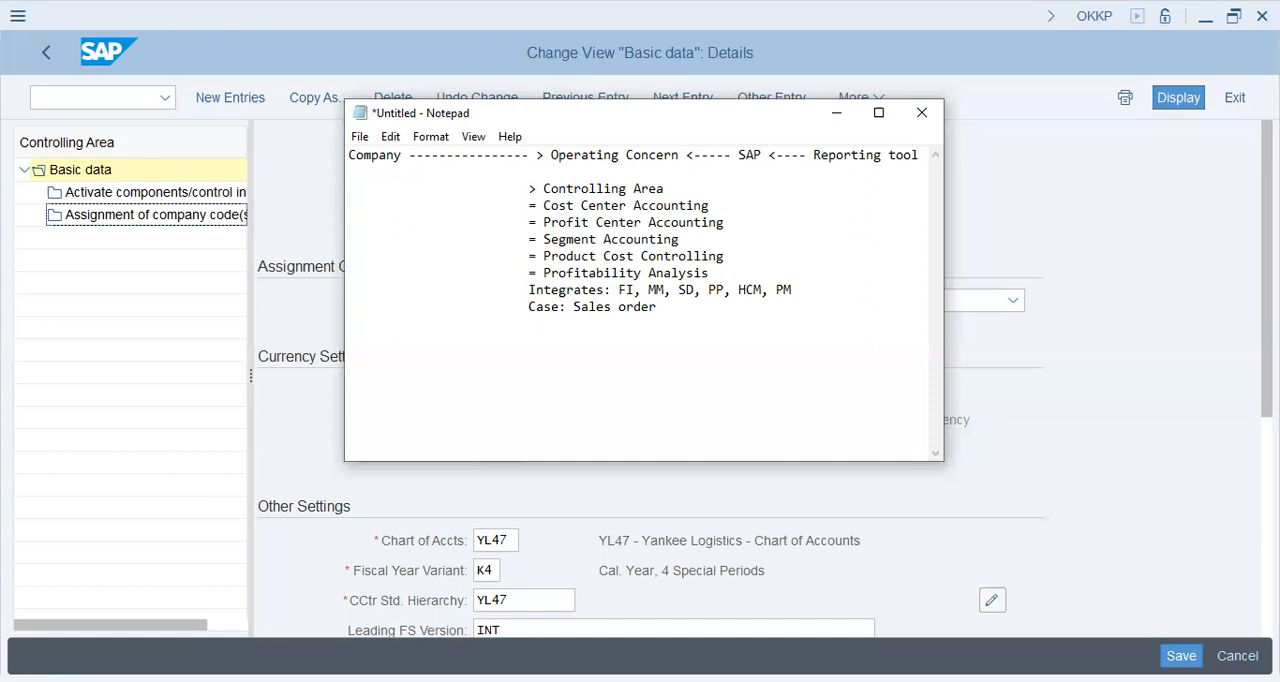
pyautogui.write('Region:')
# Add indented lines "Region:", "Volume:" and "Price:" under the sales order case
pyautogui.press('Return')
pyautogui.press('Tab')
pyautogui.press('Tab')
pyautogui.press('Tab')
pyautogui.write('Volume:')
pyautogui.press('Return')
pyautogui.press('Tab')
pyautogui.press('BackSpace')
pyautogui.write('Price:')
pyautogui.press('Return')
pyautogui.press('Tab')
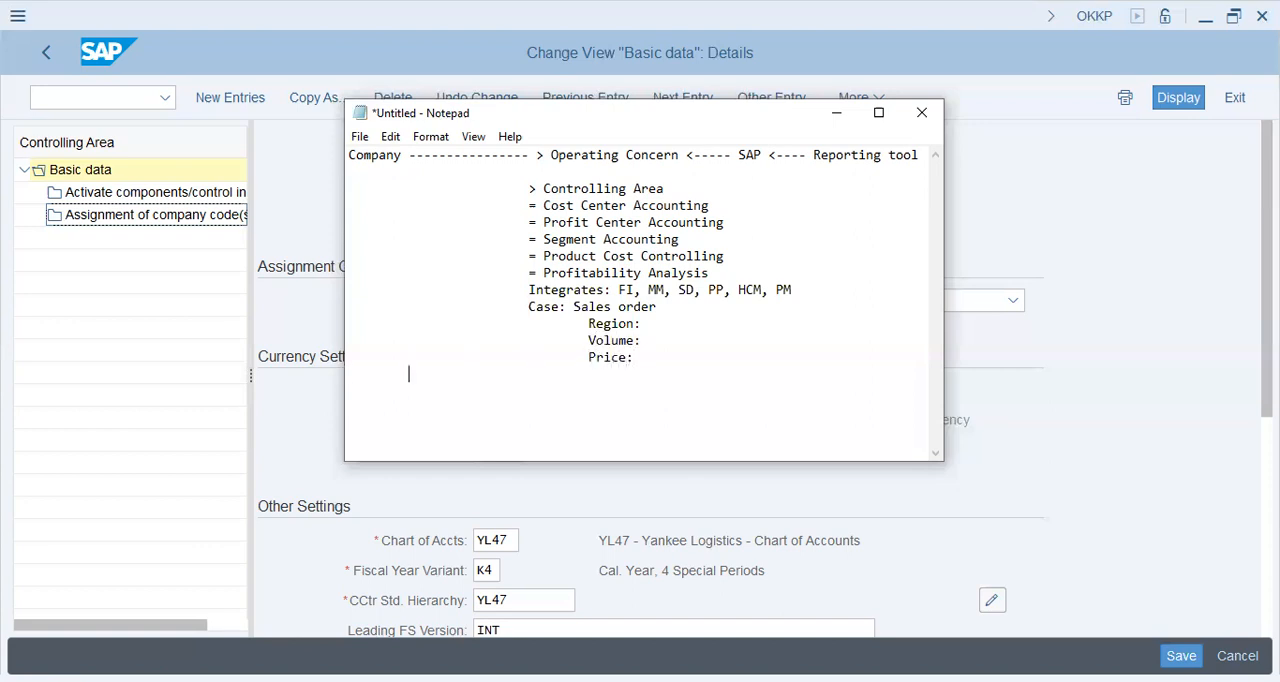
# Add indented lines "Input Tax:" and "Freight - outward, inward" below the Price line
pyautogui.write('Input Tax;')
pyautogui.press('BackSpace')
pyautogui.write(':')
pyautogui.press('Return')
pyautogui.press('Tab')
pyautogui.press('Tab')
pyautogui.write('Freight - outward')
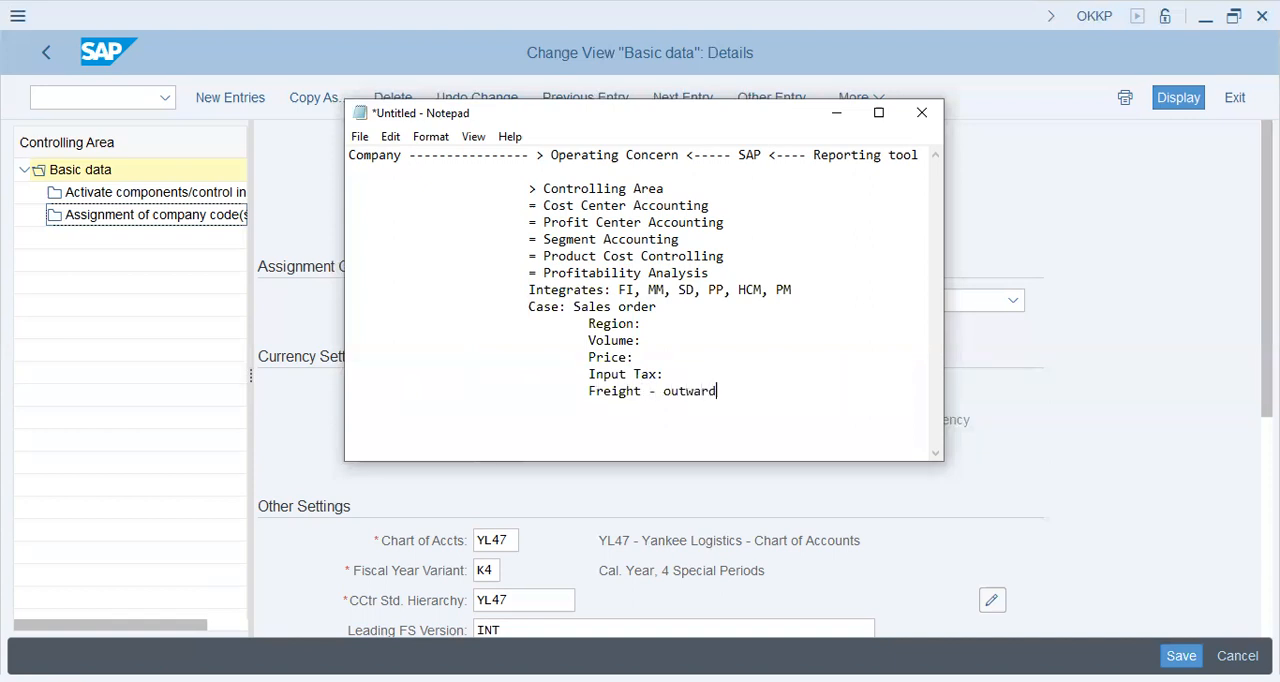
pyautogui.write(', inward \t\t\t\tOverhead')
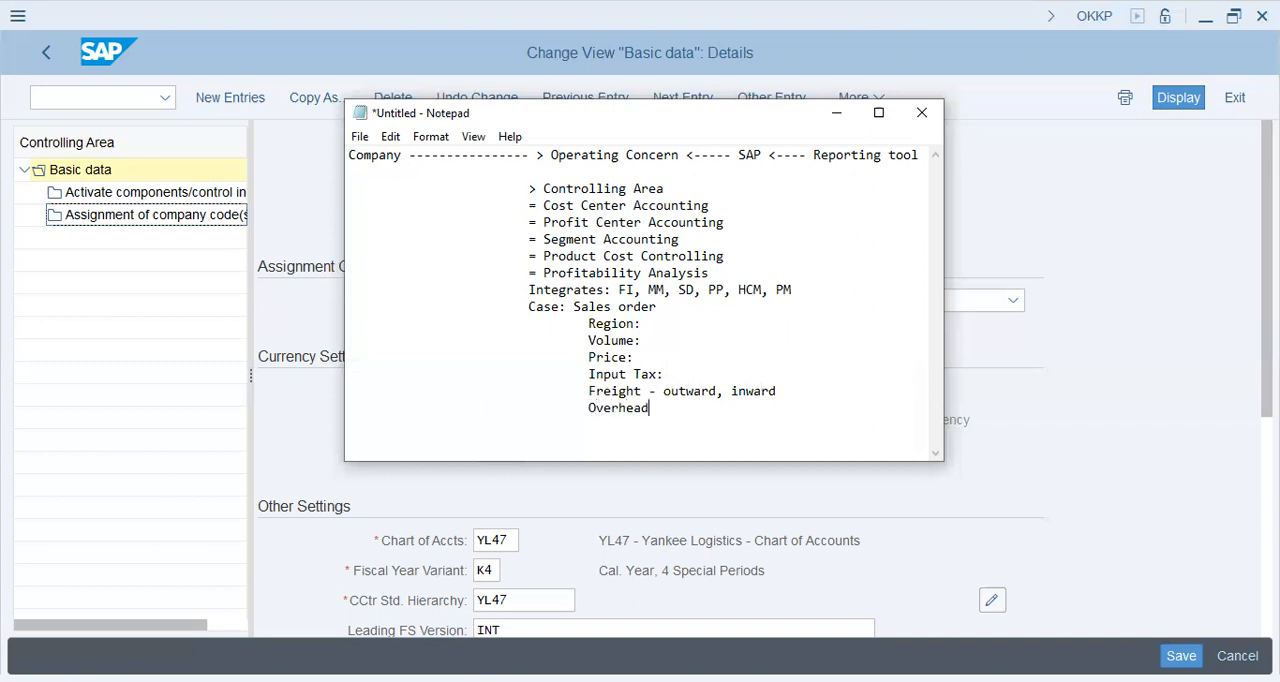
pyautogui.write('s - Salaries')
# Add indented lines "Overheads - Salaries" and "ROI" below the freight line
pyautogui.press('Return')
pyautogui.press('Tab')
pyautogui.press('Tab')
pyautogui.write('ROI')
# Review the items listed under the sales order case, from ROI back up to the first entries
pyautogui.hotkey('shift', 'Up')
pyautogui.hotkey('shift', 'Up')
pyautogui.hotkey('shift', 'Up')
pyautogui.hotkey('shift', 'Up')
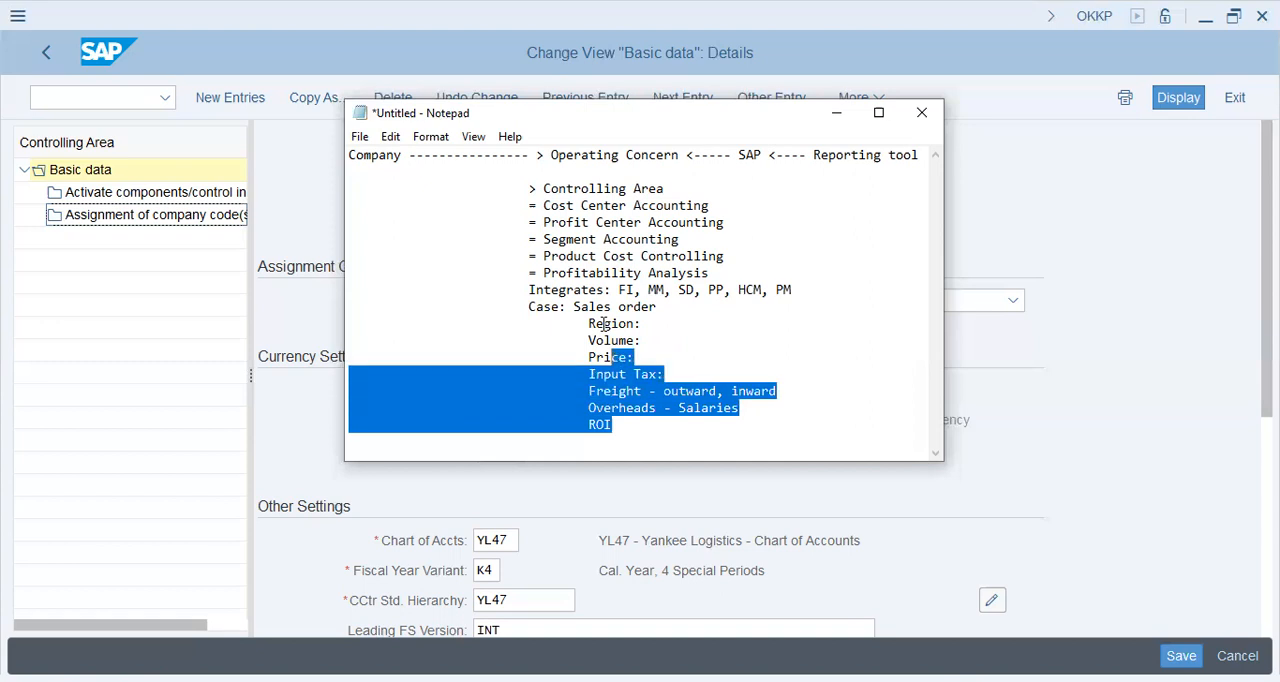
pyautogui.hotkey('shift', 'Up')
pyautogui.hotkey('shift', 'Up')
pyautogui.hotkey('shift', 'Down')
pyautogui.press('Down')
pyautogui.press('Down')
pyautogui.press('Down')
pyautogui.press('Down')
# Add an indented line "Time Factor: Q2, Q3" at the end of the sales order case list
pyautogui.hotkey('ctrl', 'End')
pyautogui.press('Return')
pyautogui.press('Tab')
pyautogui.write('T')
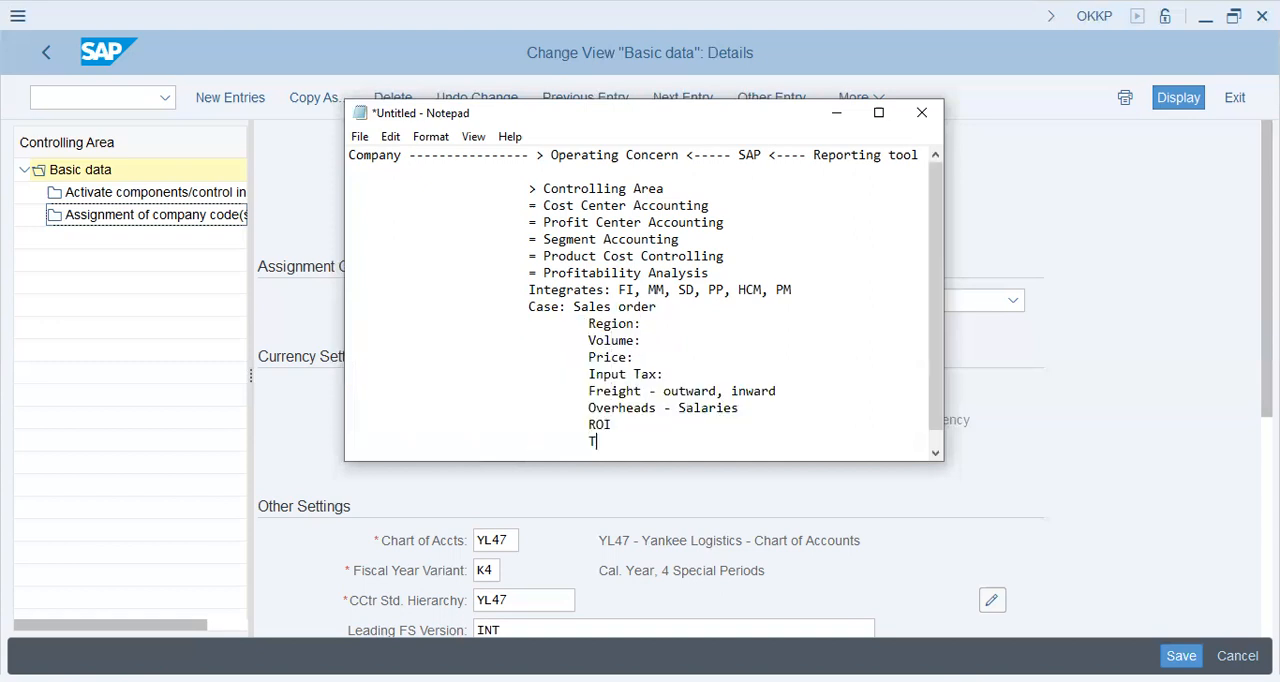
pyautogui.write('ime Factor: Q2, Q3')
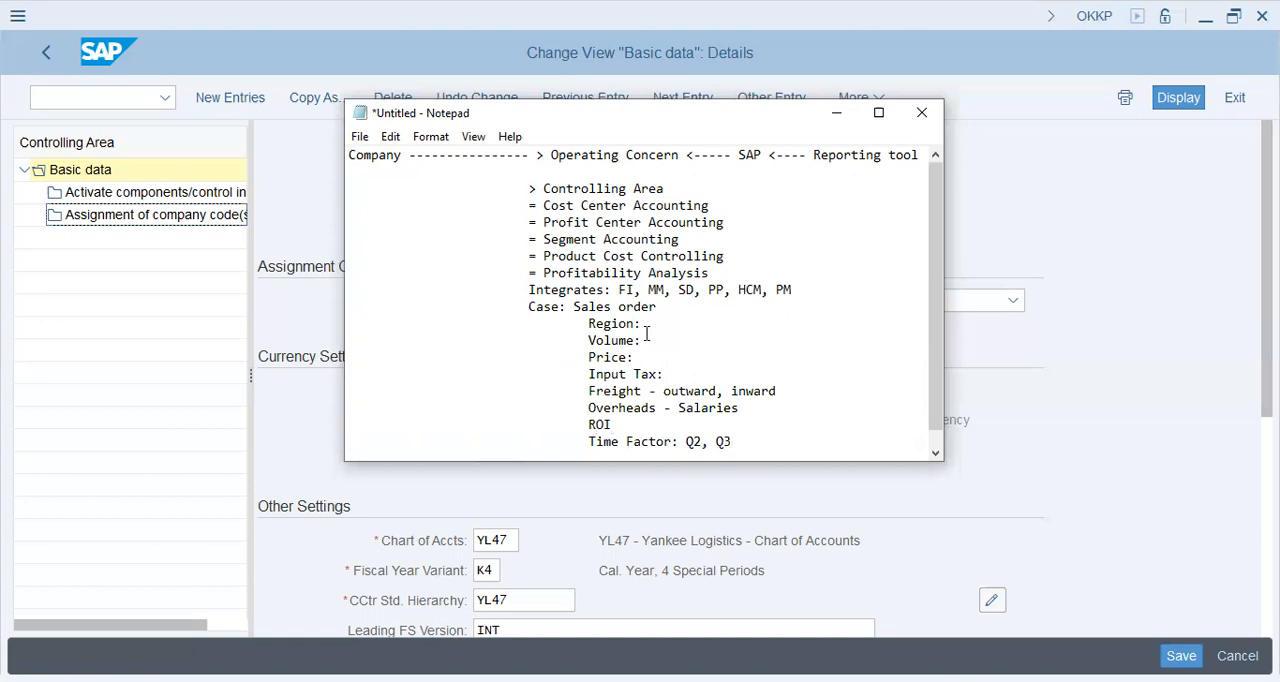
pyautogui.moveTo(587, 324); pyautogui.dragTo(739, 440)
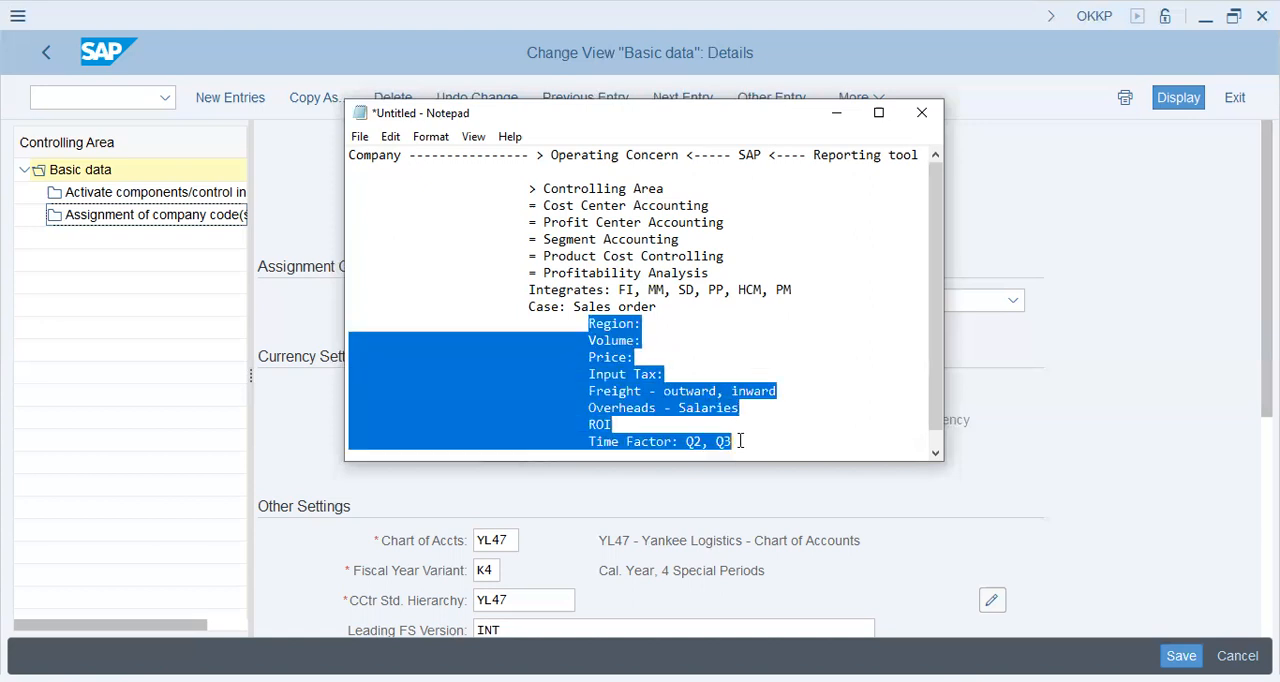
pyautogui.moveTo(819, 156); pyautogui.dragTo(659, 158)
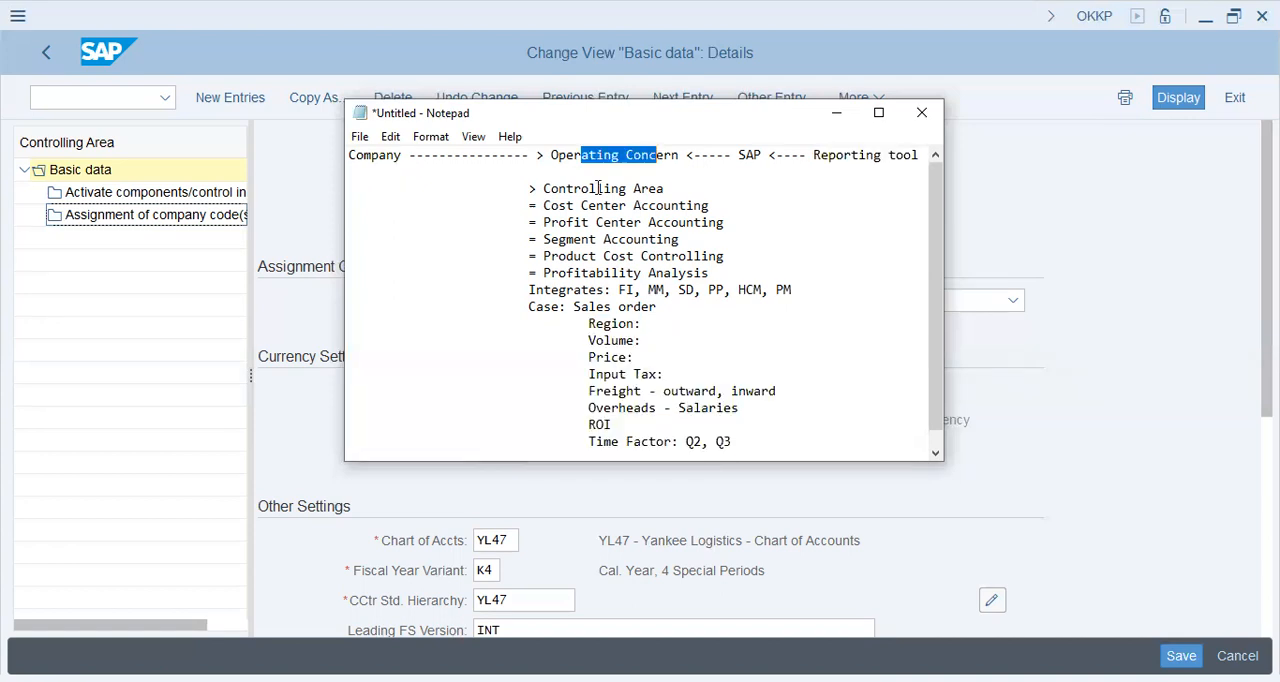
pyautogui.click(541, 189)
pyautogui.click(691, 190)
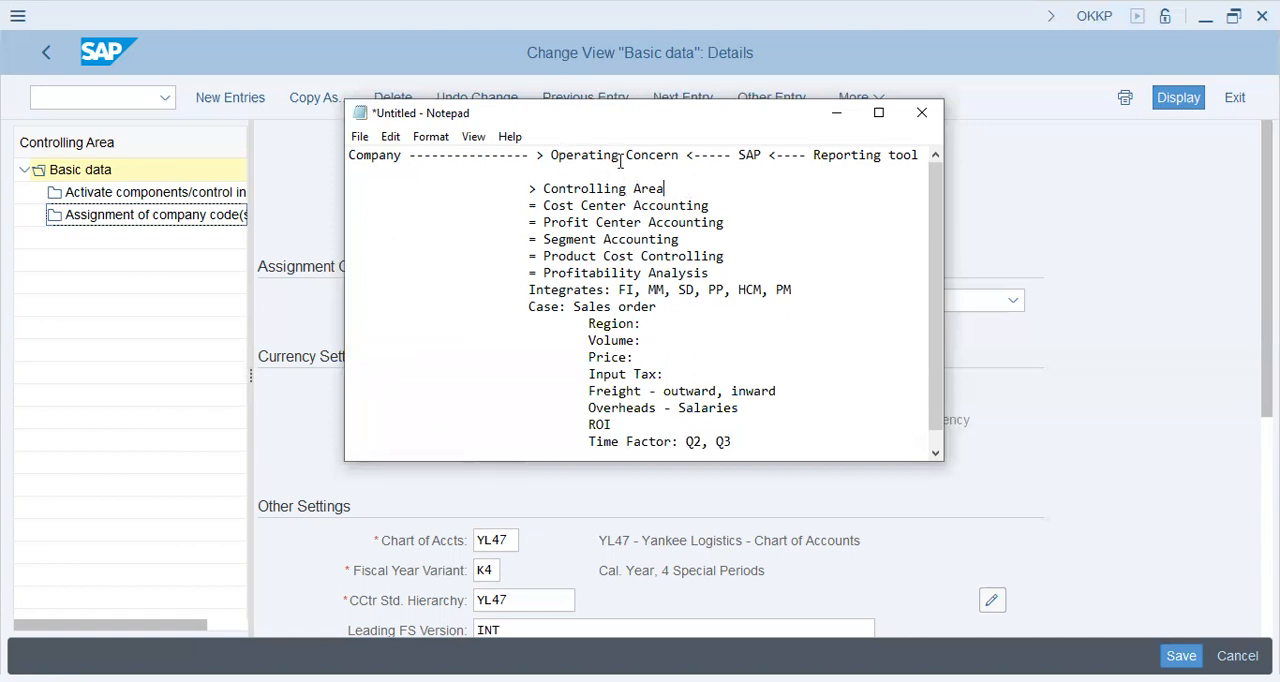
# Complete the Region line with "Geographical" and the Volume line with "Sales Volume"
pyautogui.scroll(-1, 735, 405)
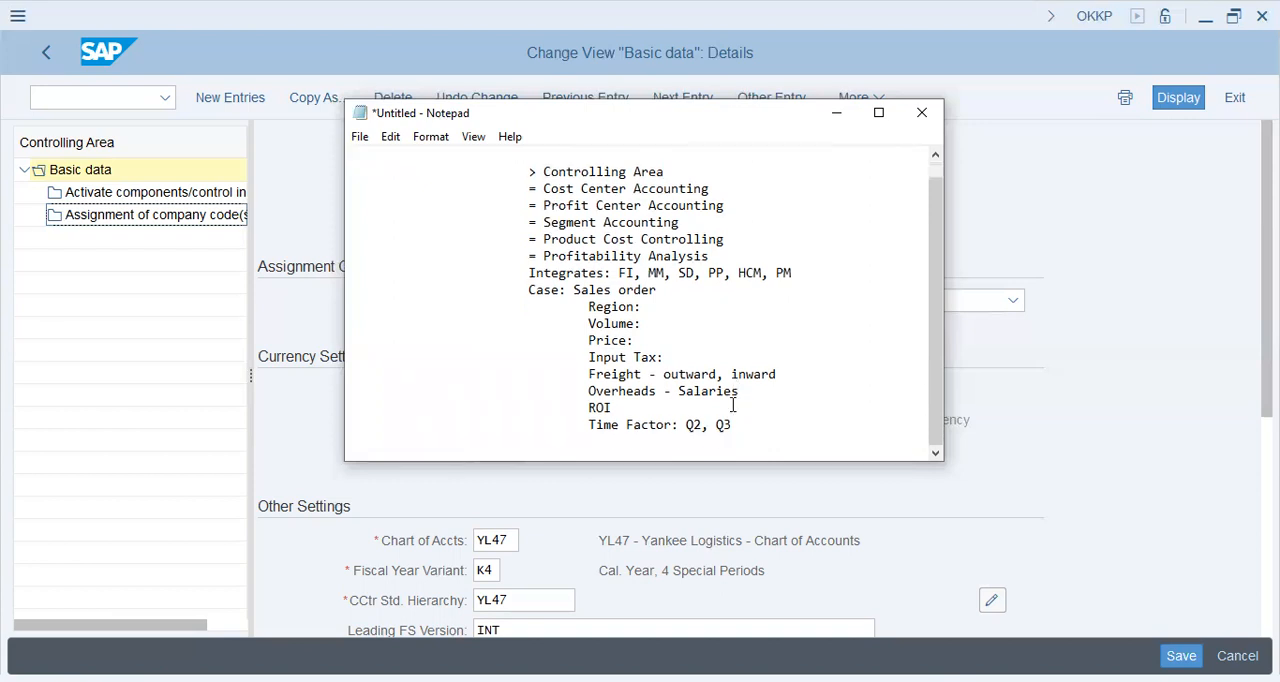
pyautogui.click(589, 310)
pyautogui.click(658, 310)
pyautogui.write('Geographical')
pyautogui.click(710, 319)
pyautogui.write('Sales Volume')
# Enter "$$$" as the value on both the Price and Input Tax lines
pyautogui.press('Down')
pyautogui.write('$$$')
pyautogui.press('Down')
pyautogui.write('$$$')
pyautogui.press('Down')
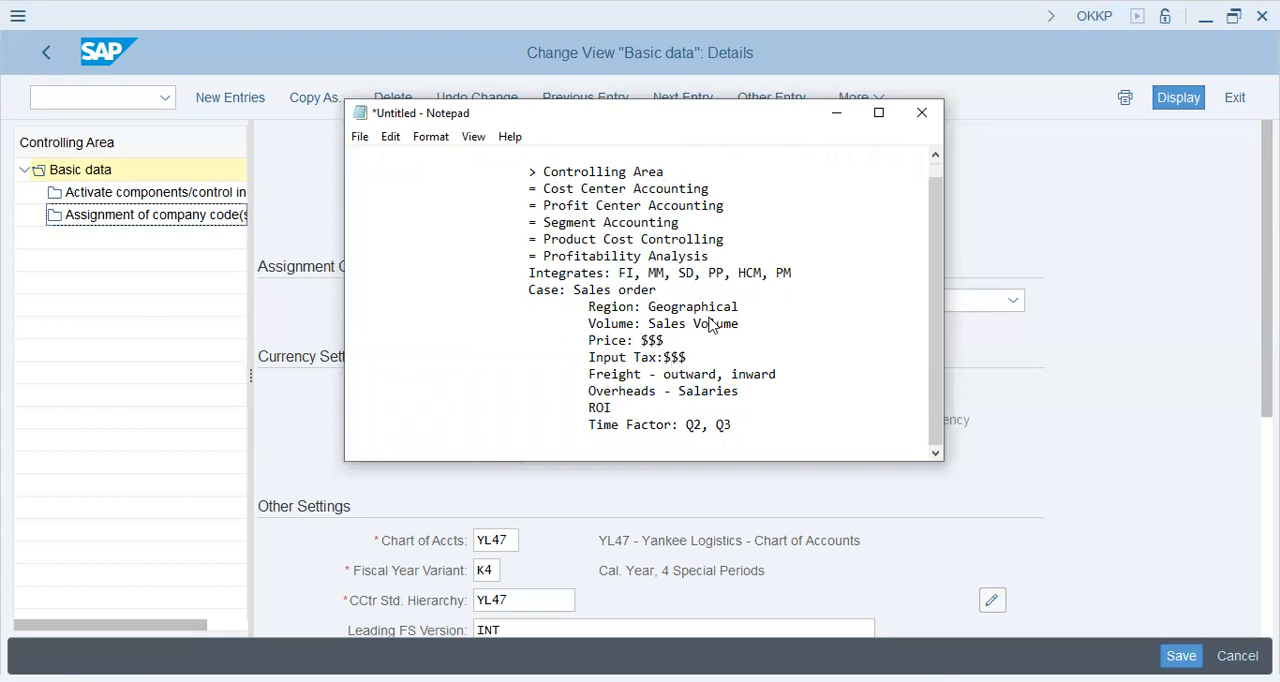
# Append "- $$$" to the Freight line, "-- $$$" to the Overheads line and "-" to the ROI line
pyautogui.rightClick(710, 321)
pyautogui.press('Escape')
pyautogui.press('End')
pyautogui.write('- $$$')
pyautogui.press('Down')
pyautogui.write('-- $$$$')
pyautogui.press('BackSpace')
pyautogui.press('Down')
pyautogui.write('-')
pyautogui.moveTo(588, 307); pyautogui.dragTo(743, 309)
pyautogui.click(755, 309)
pyautogui.click(589, 325)
pyautogui.keyDown('shift'); pyautogui.click(744, 325); pyautogui.keyUp('shift')
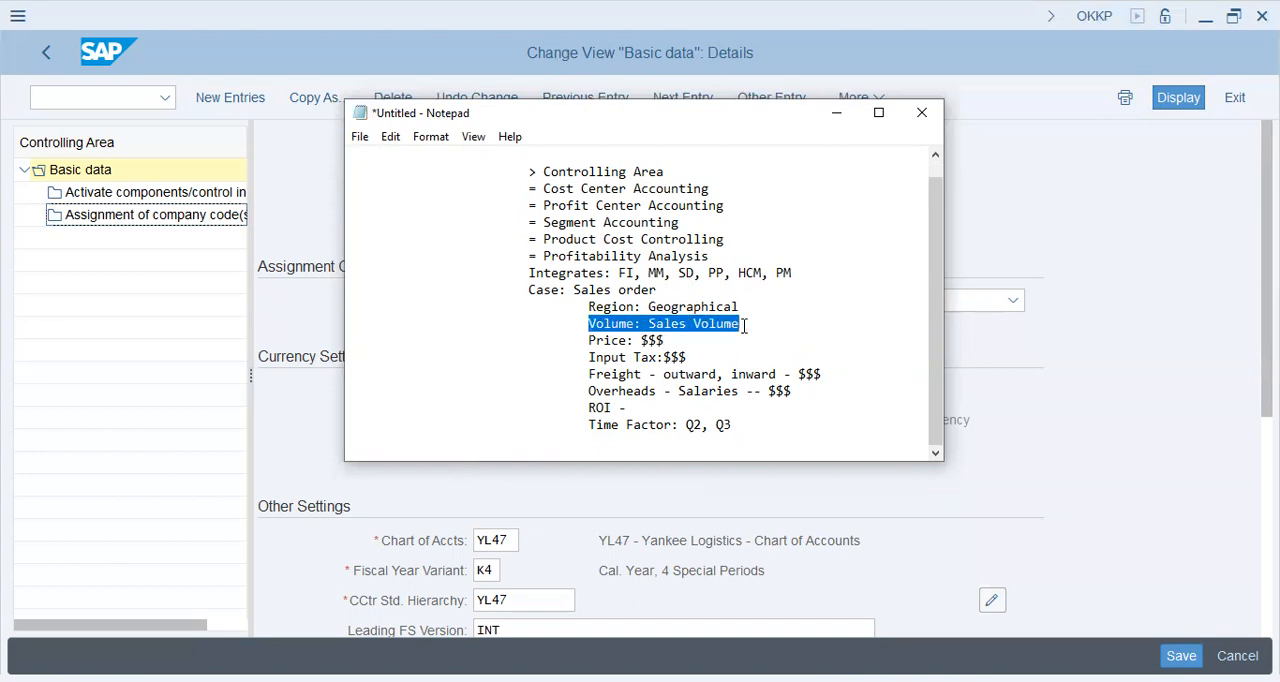
pyautogui.click(745, 325)
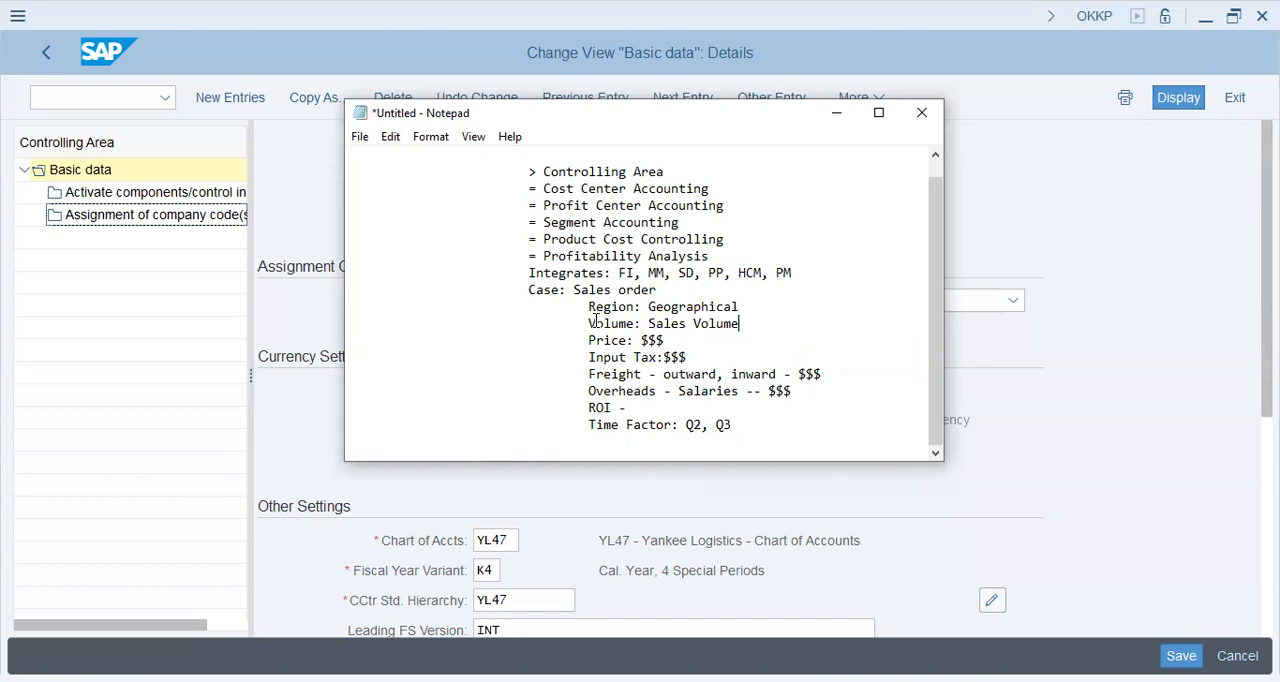
# Insert the line "Profit Center" beneath "Geographical" in the Region entry
pyautogui.click(765, 307)
pyautogui.press('Return')
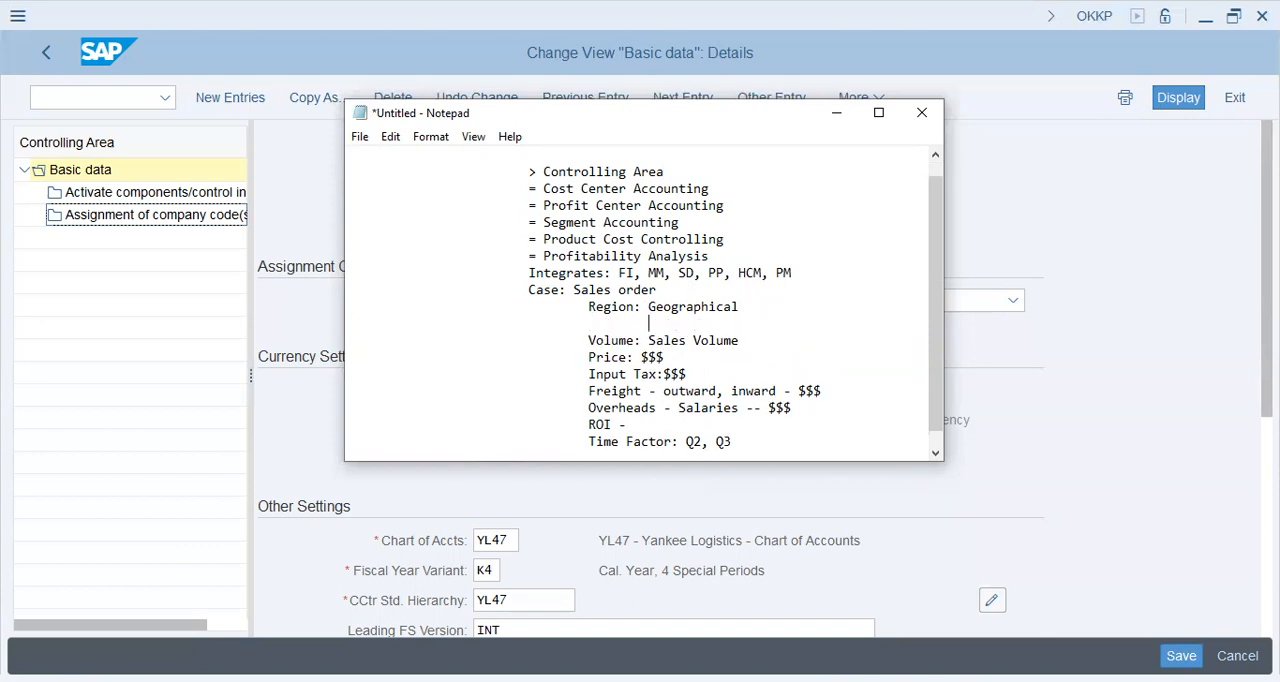
pyautogui.write('Profit Center')
# Review the sales order case lines from Region through Time Factor, opening a blank indented line at the end
pyautogui.moveTo(760, 337); pyautogui.dragTo(596, 341)
pyautogui.moveTo(690, 341); pyautogui.dragTo(571, 357)
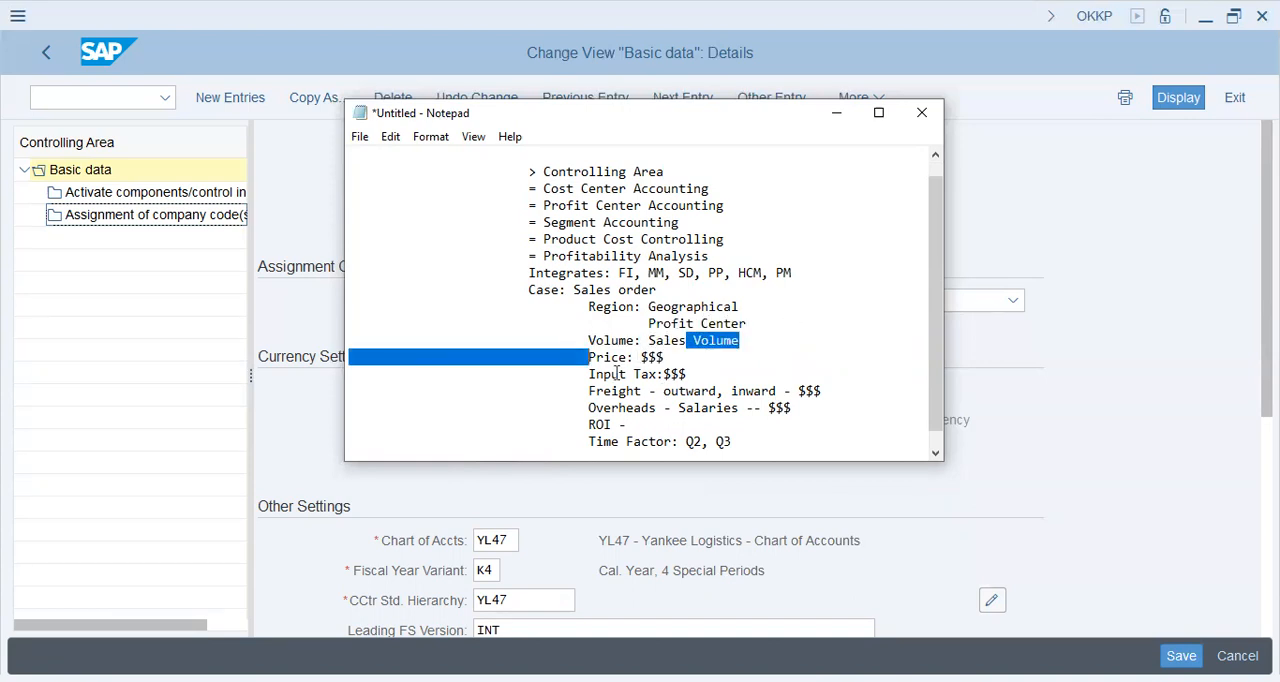
pyautogui.moveTo(705, 374); pyautogui.dragTo(611, 375)
pyautogui.moveTo(806, 410); pyautogui.dragTo(636, 410)
pyautogui.scroll(-1, 636, 410)
pyautogui.click(752, 425)
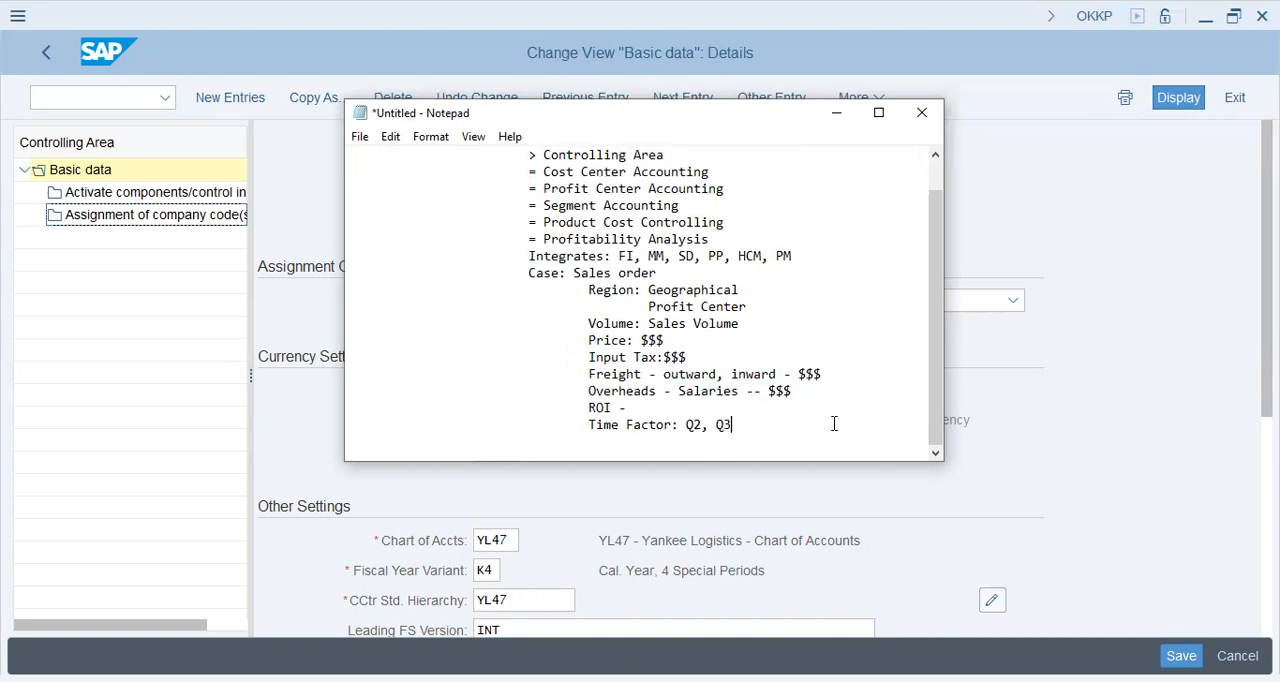
pyautogui.press('Return')
pyautogui.press('Tab')
pyautogui.press('Tab')
pyautogui.moveTo(588, 290); pyautogui.dragTo(756, 290)
pyautogui.moveTo(646, 307); pyautogui.dragTo(693, 400)
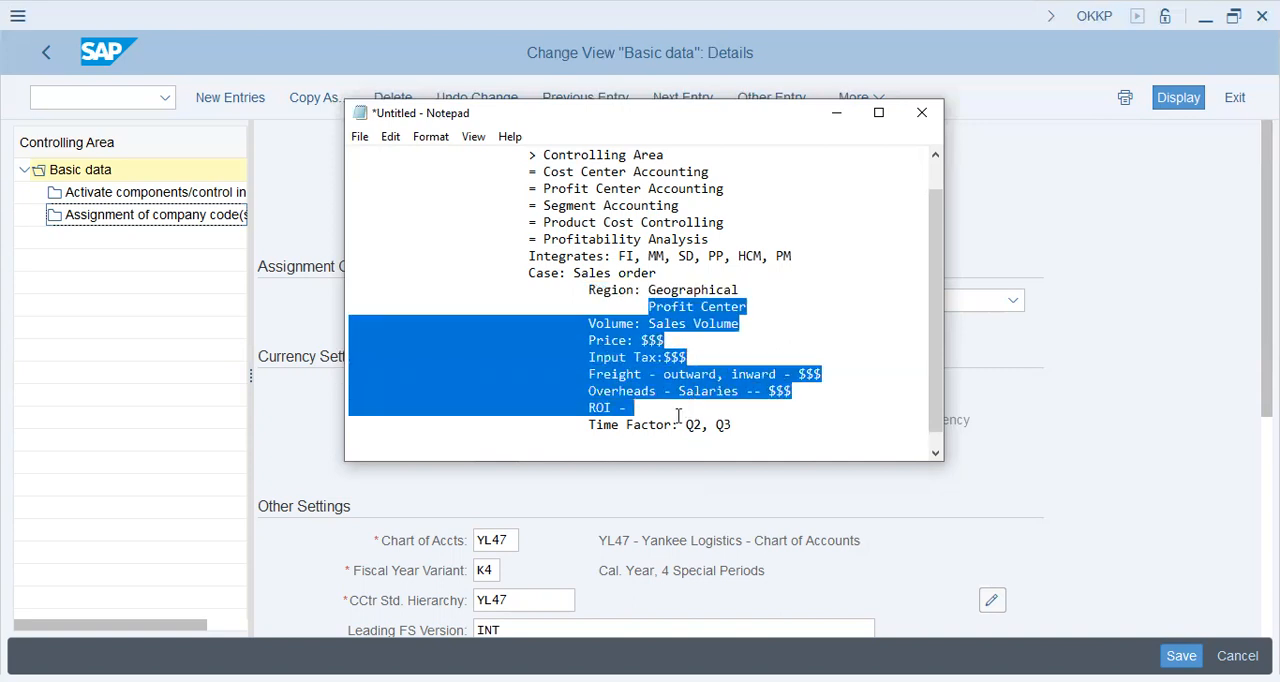
pyautogui.moveTo(588, 424); pyautogui.dragTo(748, 422)
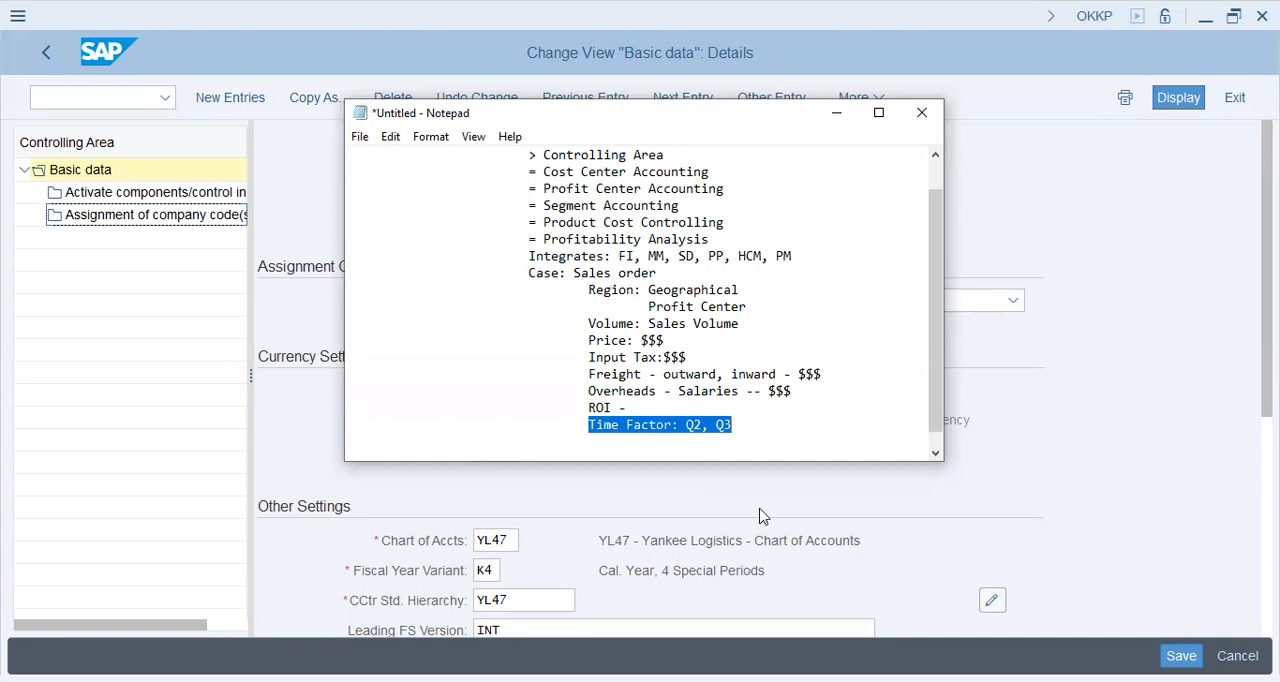
pyautogui.scroll(-1, 754, 341)
pyautogui.click(776, 392)
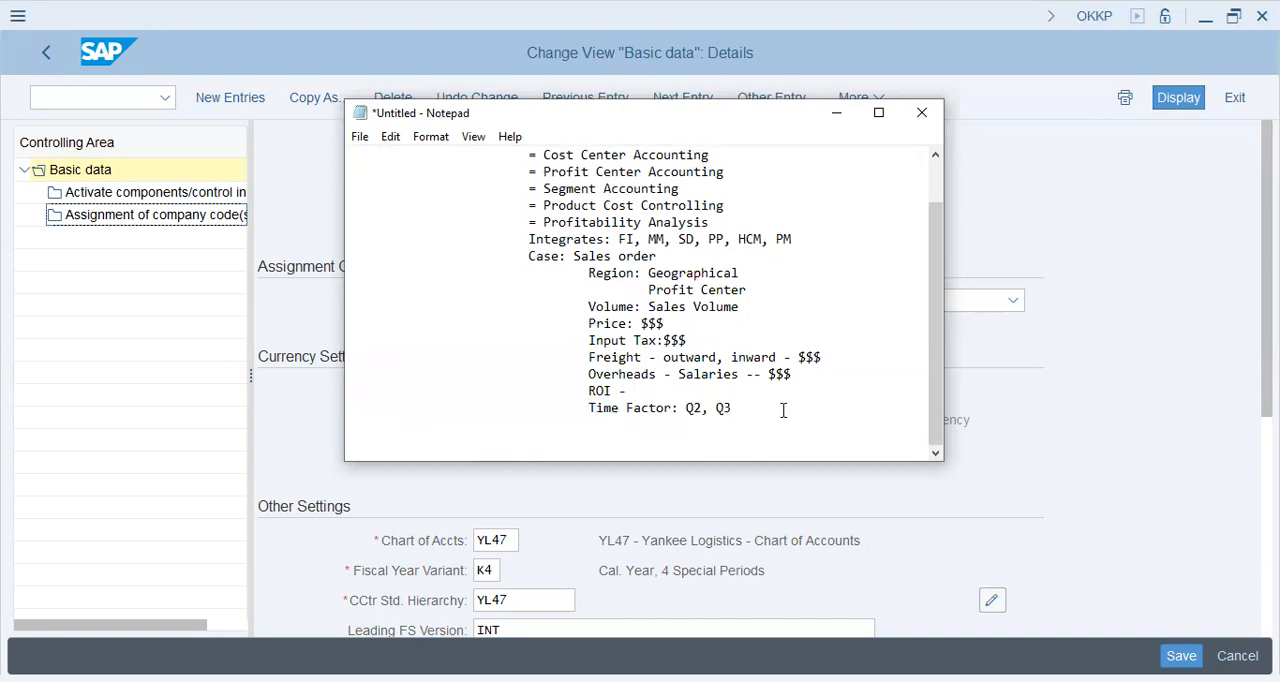
# Enlarge the note window downward and write "FI - updates - Controlling Area" below the Time Factor line, leaving a blank line between
pyautogui.press('Down')
pyautogui.press('Down')
pyautogui.press('Down')
pyautogui.press('Tab')
pyautogui.moveTo(770, 464); pyautogui.dragTo(785, 593)
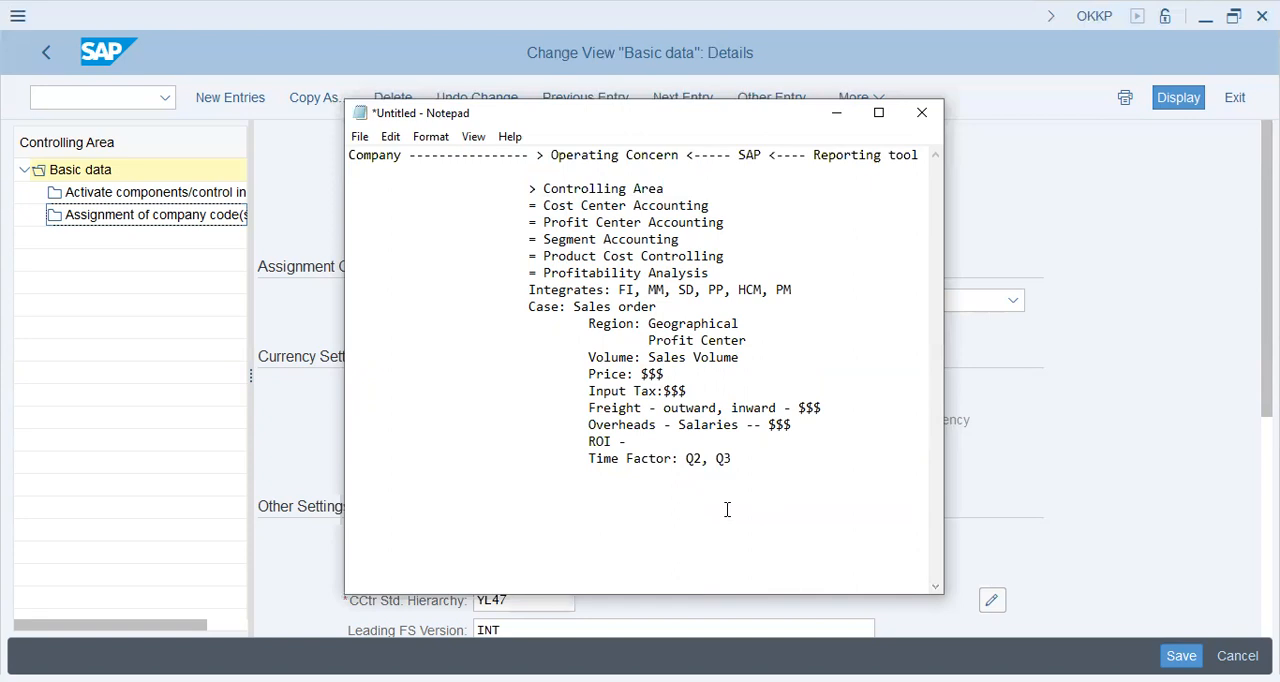
pyautogui.write('FI - update s - Controlling Area')
# Add the line "Co.Area : FI = 1:M" beneath the FI updates line
pyautogui.press('BackSpace')
pyautogui.write('Co.Area : FI = 1:')
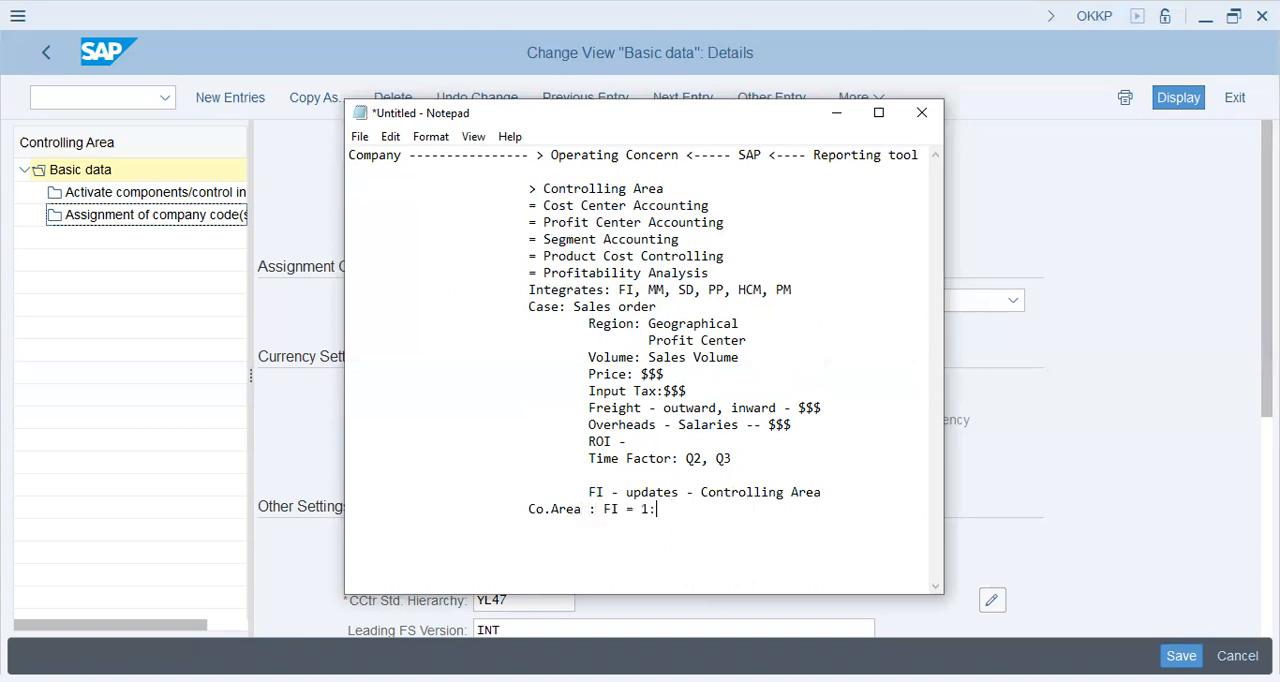
pyautogui.write('M')
pyautogui.press('Down')
# Add an indented line "Entries - Updates" beneath the Co.Area line
pyautogui.moveTo(798, 290); pyautogui.dragTo(617, 290)
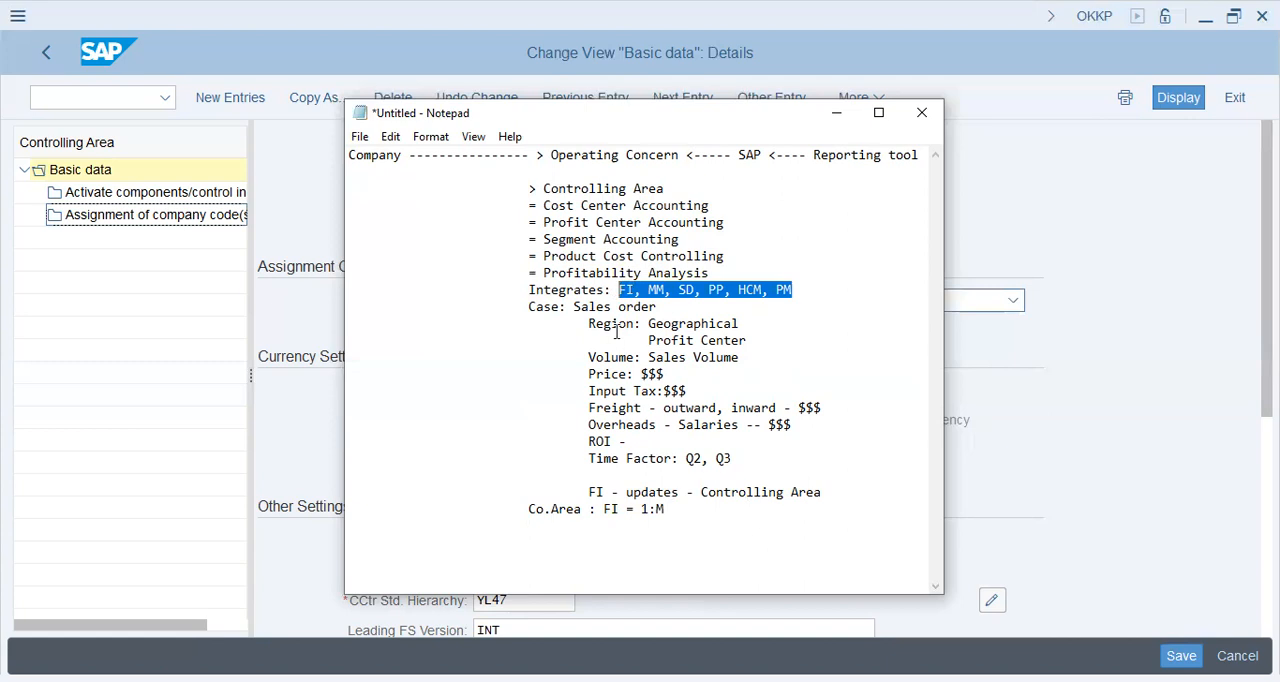
pyautogui.click(622, 522)
pyautogui.write('Entries - Updates')
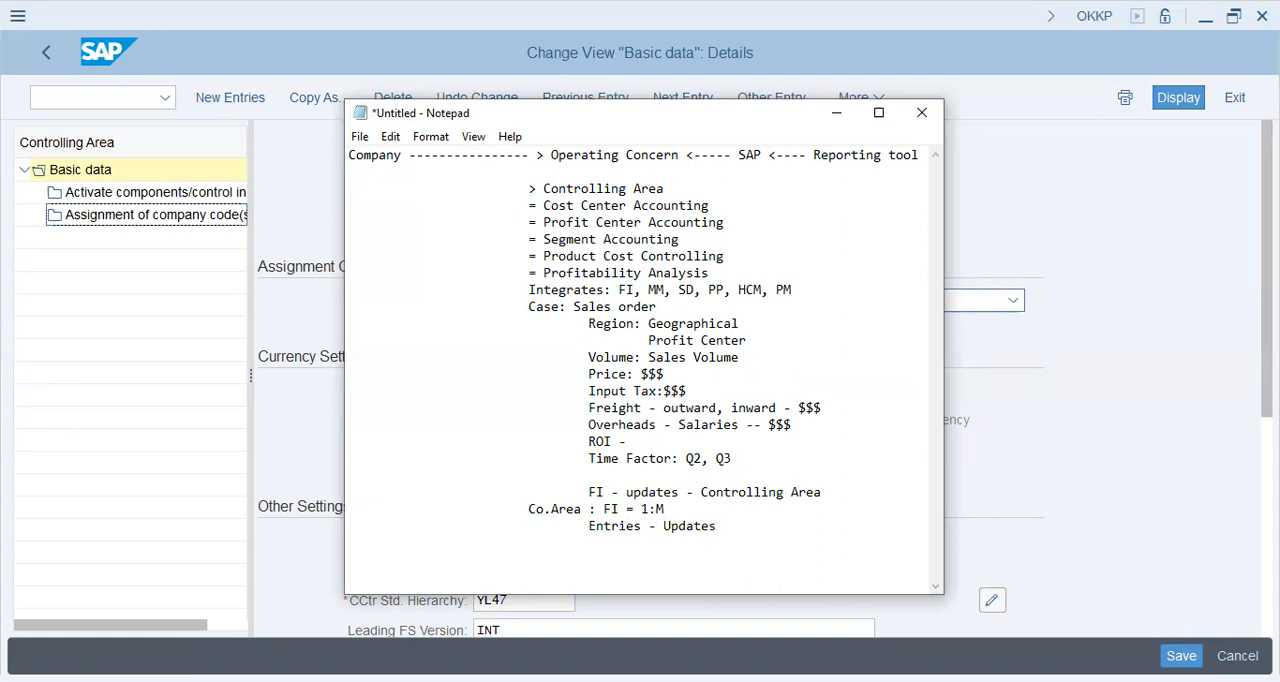
pyautogui.moveTo(544, 205); pyautogui.dragTo(738, 200)
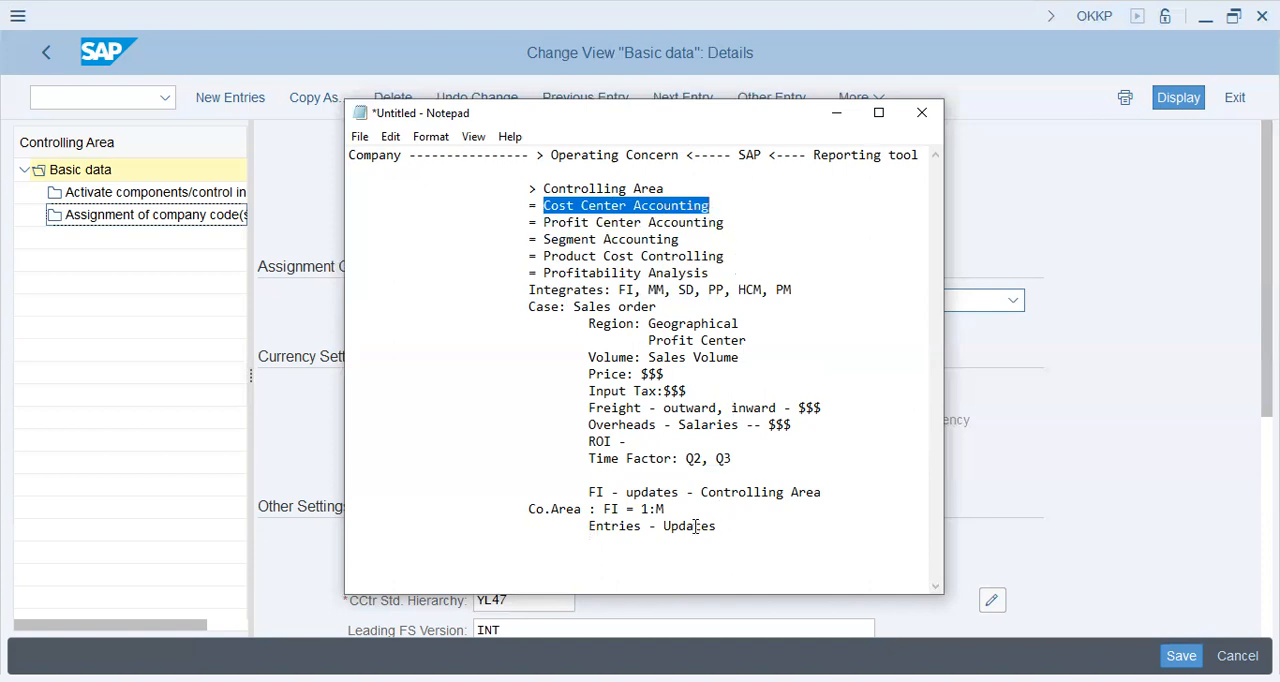
pyautogui.doubleClick(610, 510)
pyautogui.moveTo(790, 289); pyautogui.dragTo(618, 290)
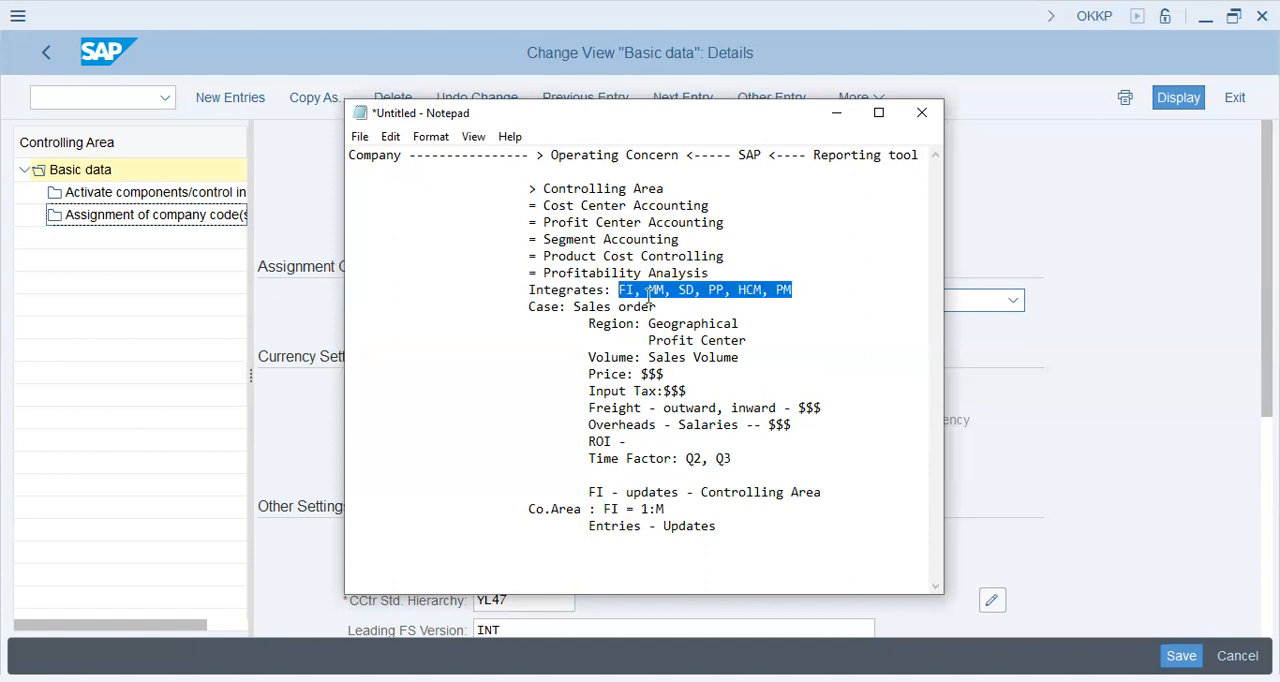
# Add the line "1:M =" to the note beneath "Entries - Updates", leaving a blank line between
pyautogui.click(753, 532)
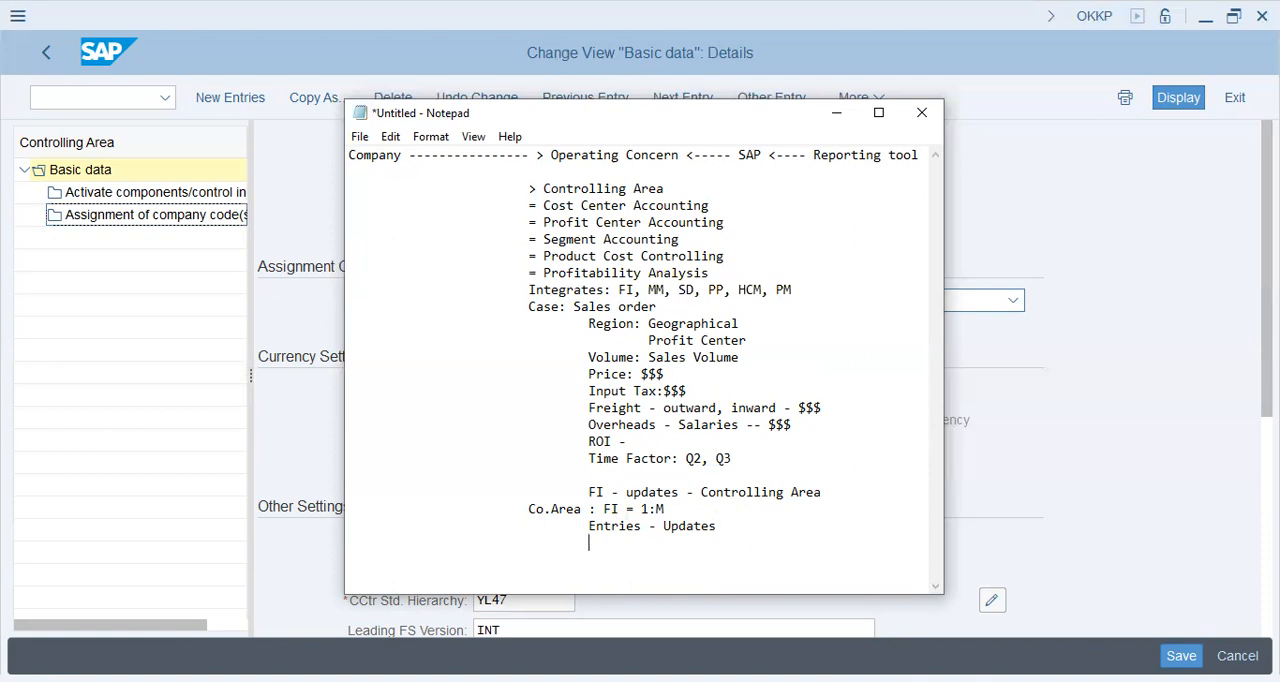
pyautogui.click(468, 558)
pyautogui.write('1:M =')
# Add the line "= Co.area = COA + FYV" directly beneath the "1:M =" line
pyautogui.press('Return')
pyautogui.press('Tab')
pyautogui.press('Tab')
pyautogui.press('Tab')
pyautogui.write('=')
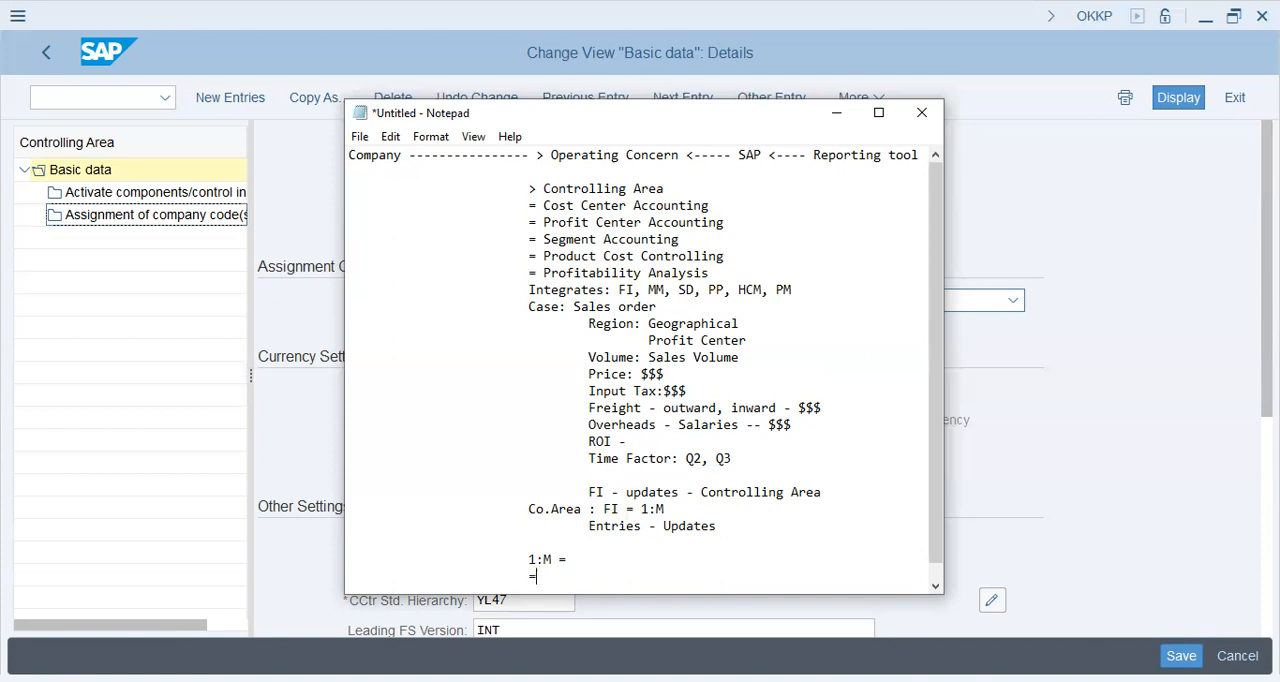
pyautogui.write(' Co.area = COA + FYE')
pyautogui.press('BackSpace')
pyautogui.write('v')
pyautogui.press('Return')
pyautogui.press('Tab')
pyautogui.press('BackSpace')
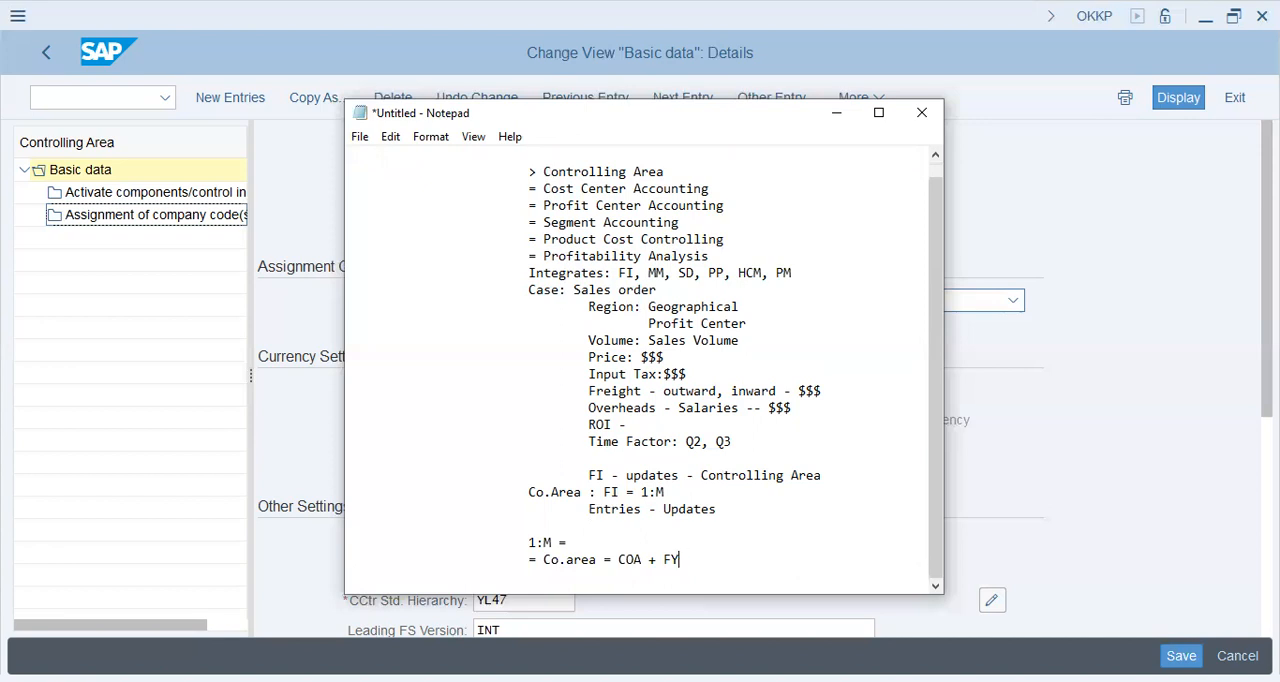
pyautogui.press('BackSpace')
pyautogui.write('V')
# Switch back to the SAP controlling area details and examine the chart of accounts and fiscal year variant settings
pyautogui.scroll(1, 659, 397)
pyautogui.scroll(-1, 659, 397)
pyautogui.scroll(1, 659, 397)
pyautogui.scroll(-1, 665, 397)
pyautogui.click(1056, 463)
pyautogui.scroll(-2, 571, 534)
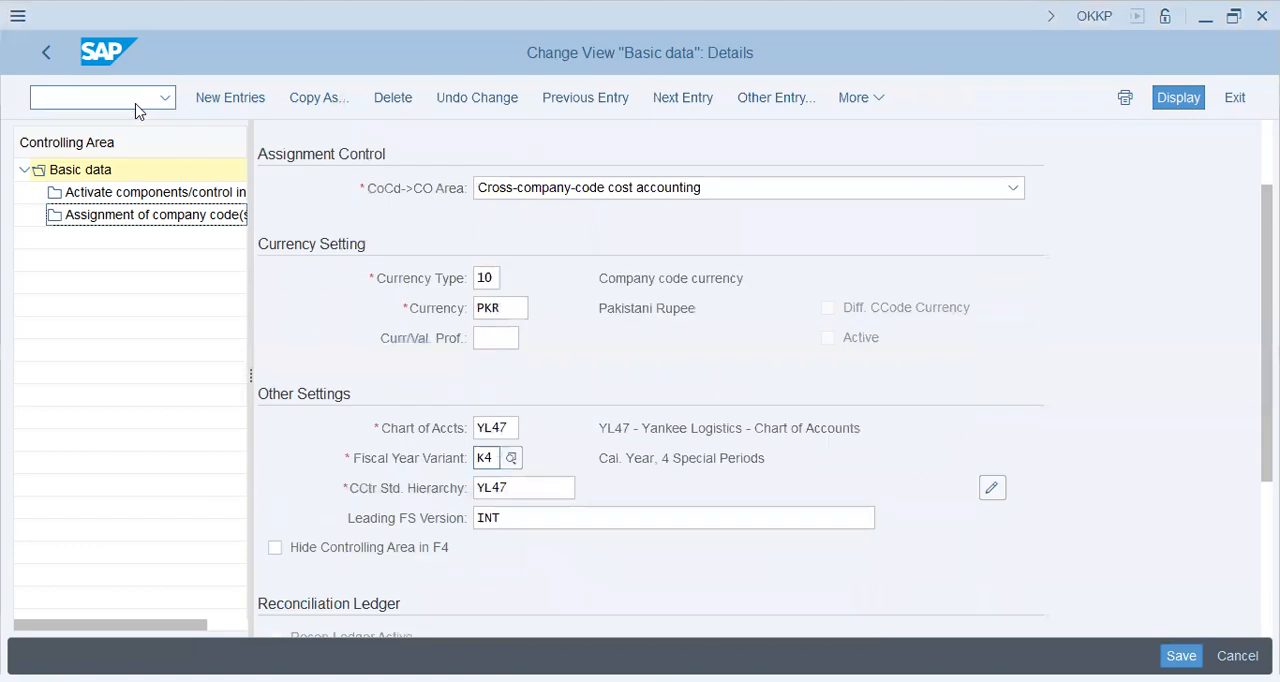
# Leave the controlling area maintenance, save the changed data and dismiss the message log to return to SAP Easy Access
pyautogui.click(132, 101)
pyautogui.click(42, 52)
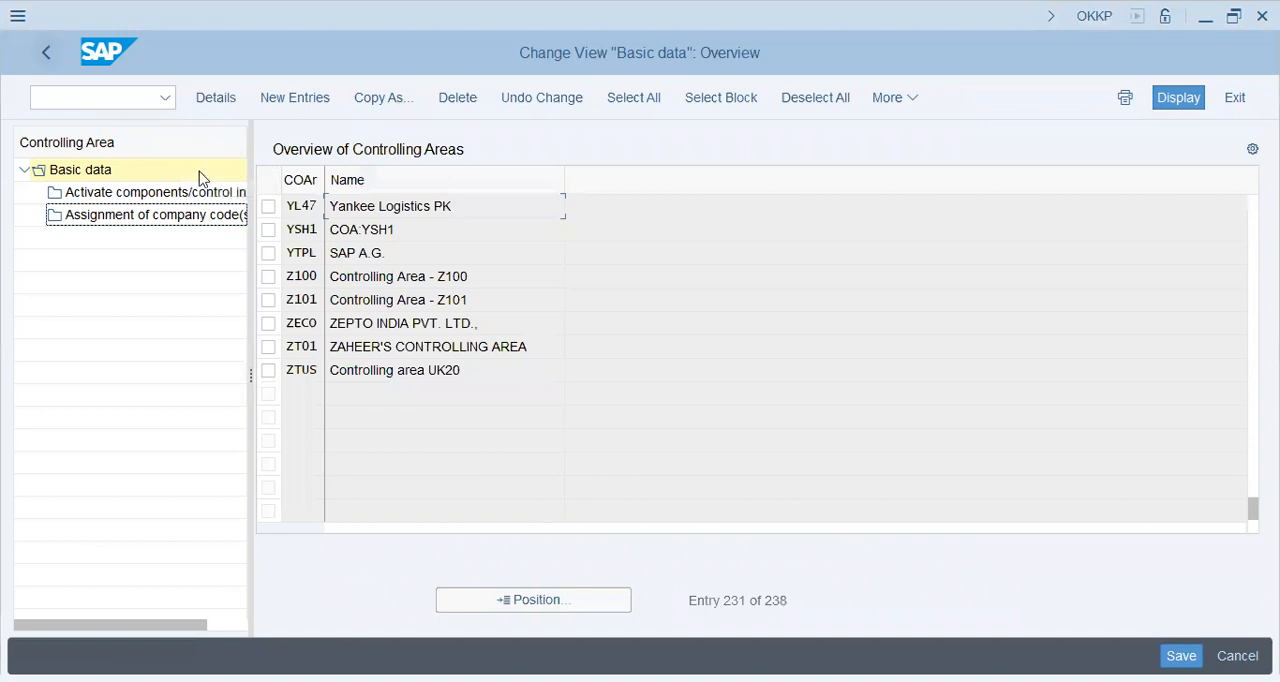
pyautogui.press('F3')
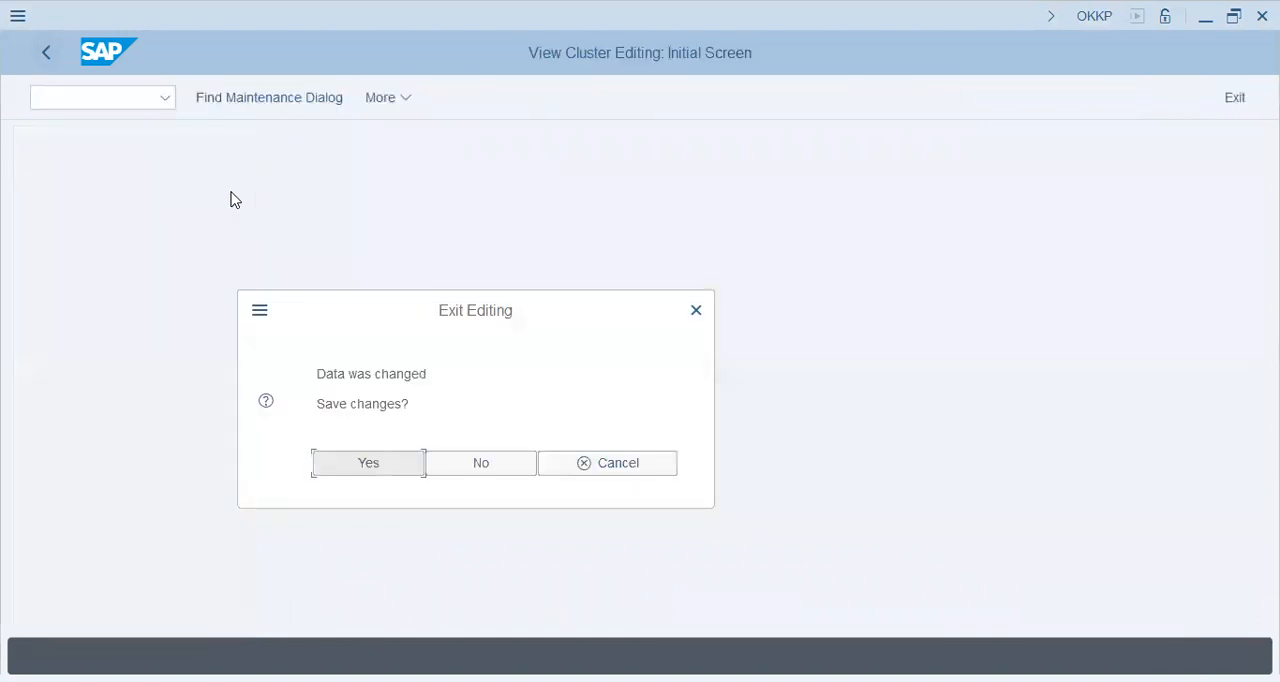
pyautogui.click(372, 463)
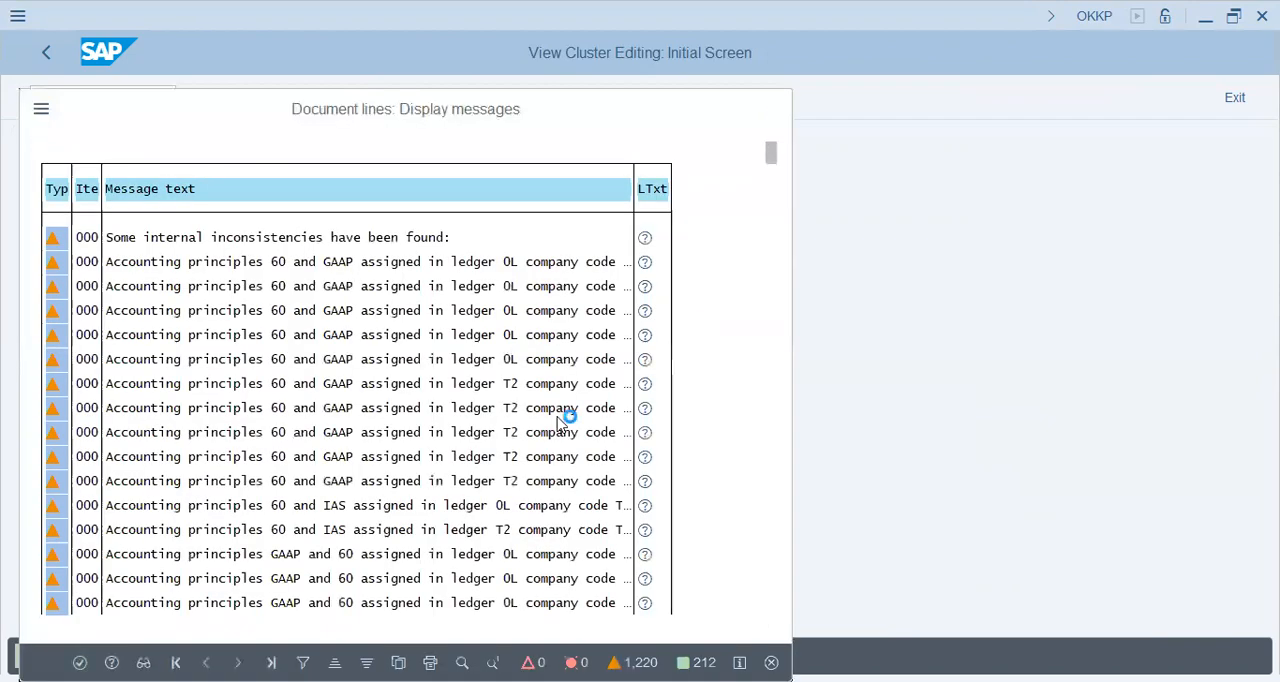
pyautogui.press('Return')
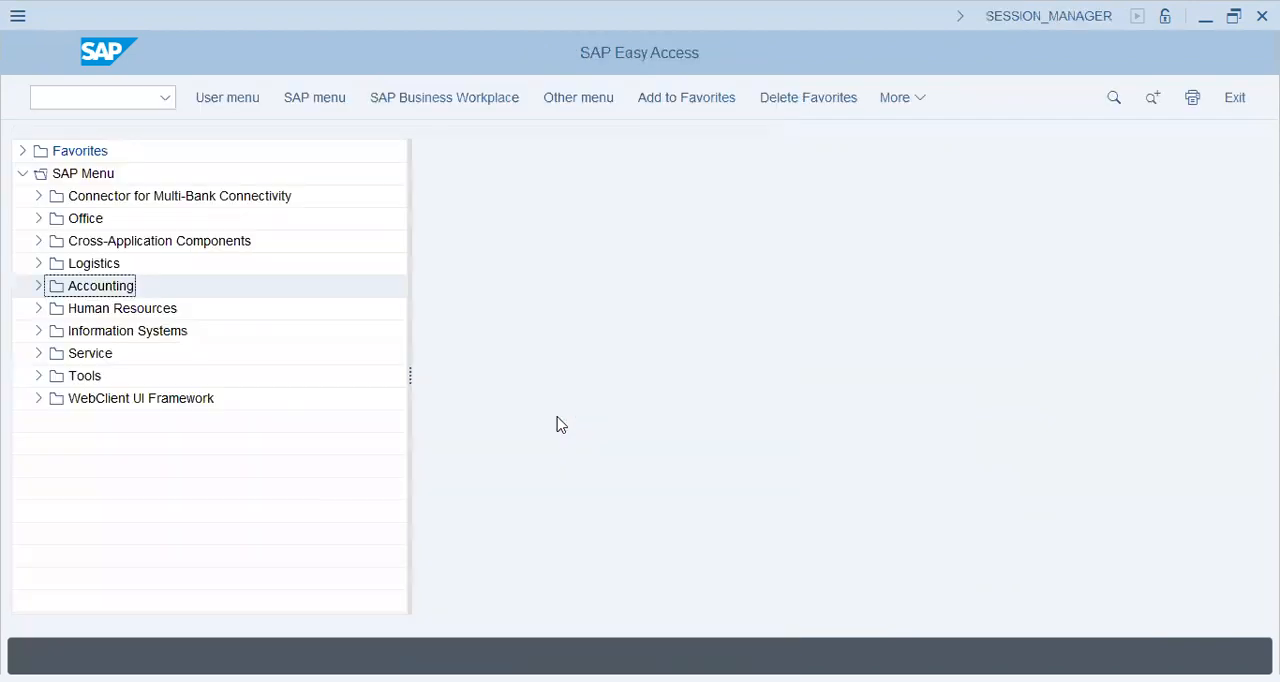
# Run transaction /nspro and display the SAP Reference IMG
pyautogui.click(102, 99)
pyautogui.write('/nspro')
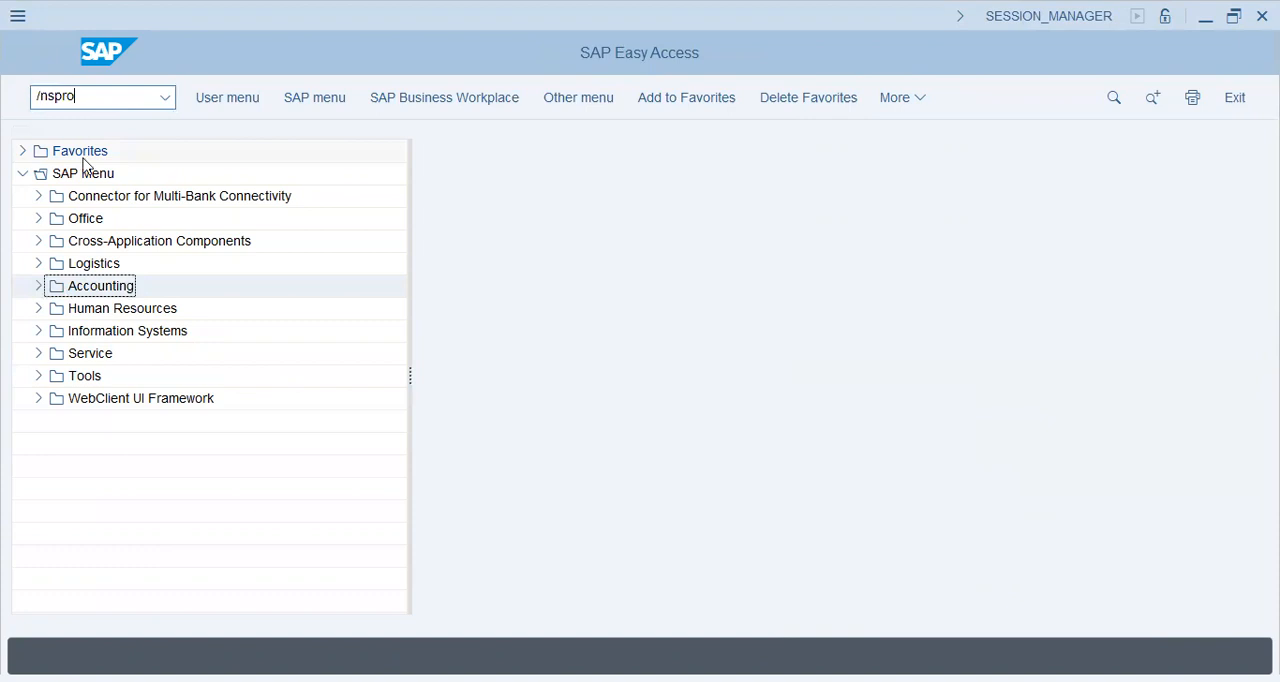
pyautogui.press('Return')
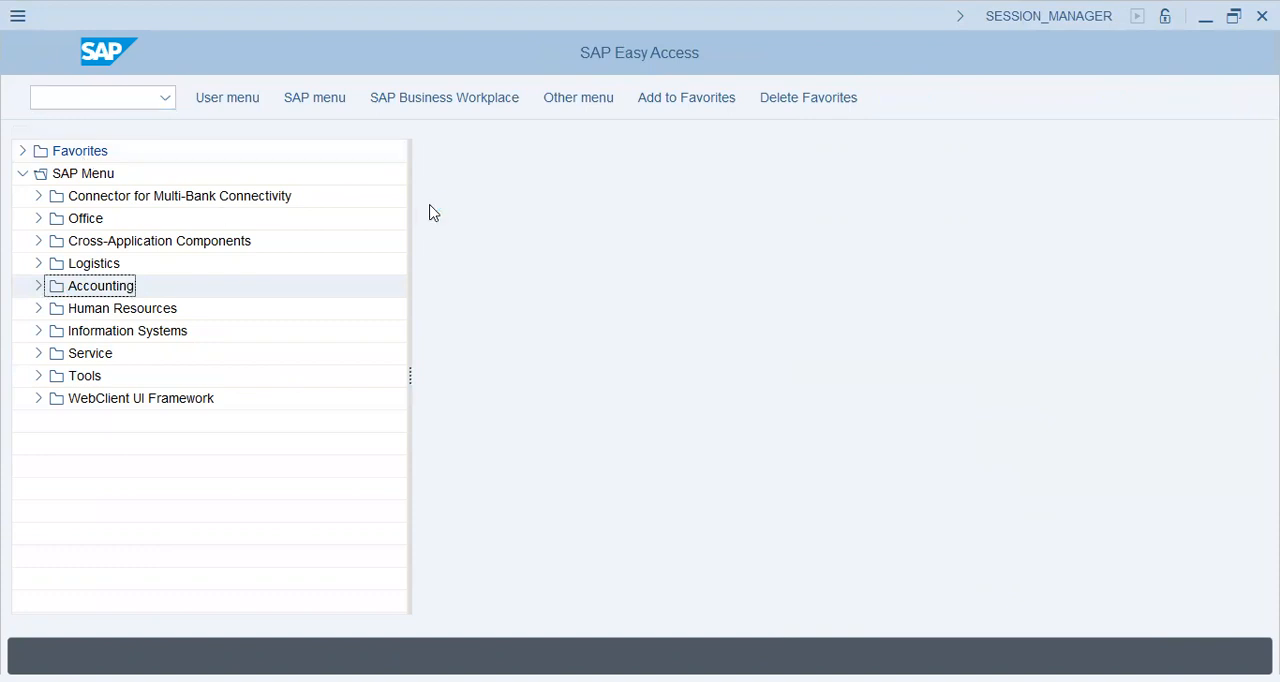
pyautogui.click(250, 98)
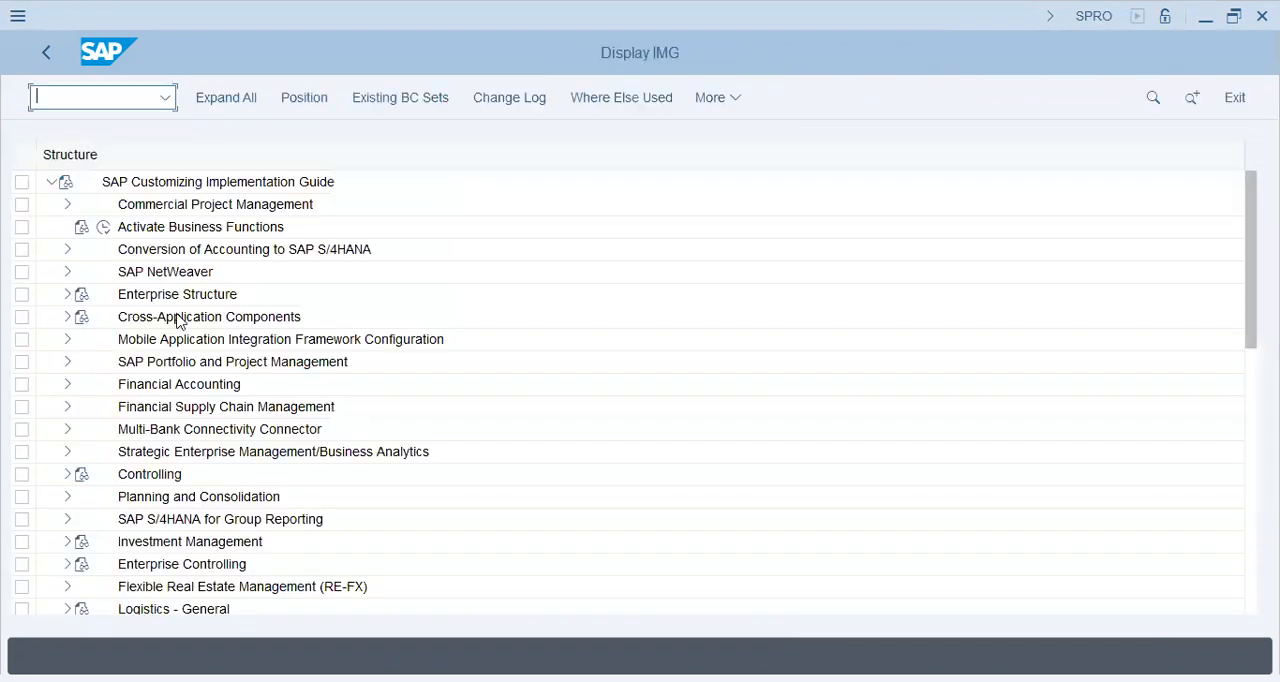
pyautogui.click(178, 318)
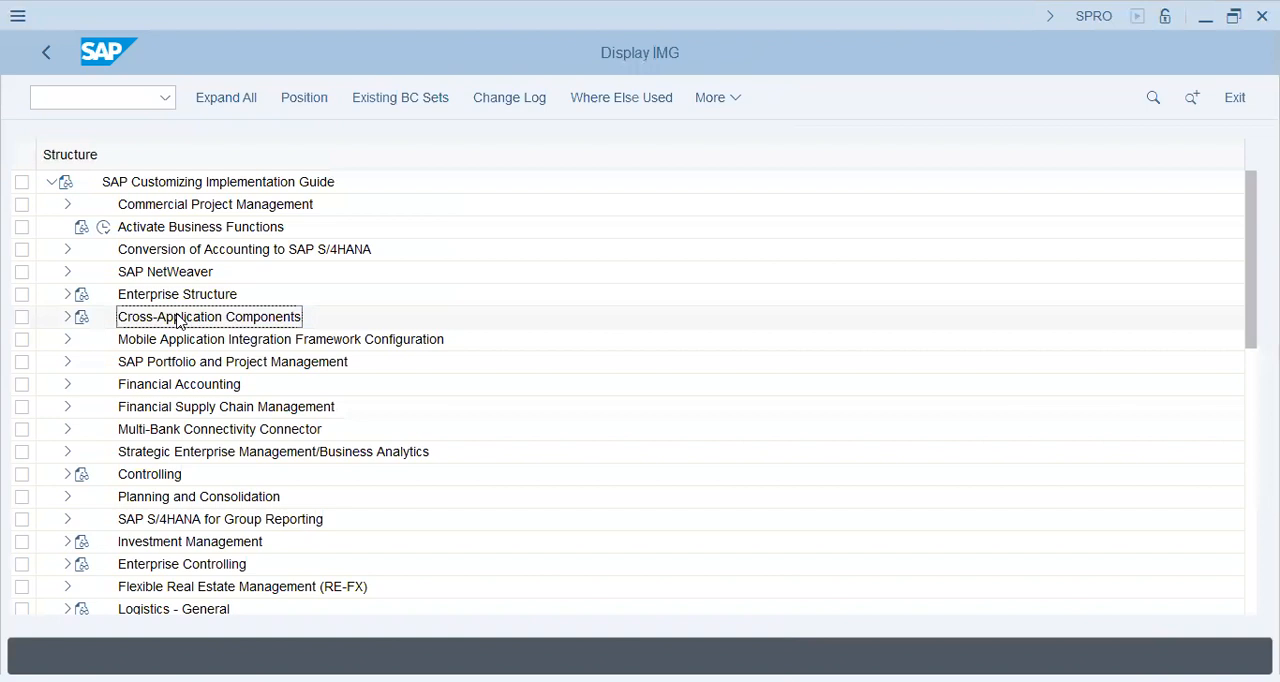
# Open Maintain Currency and Valuation Profile from the Basic Settings of Multiple Valuation Approaches/Transfer Prices, within the Ledgers node of Financial Accounting Global Settings
pyautogui.click(67, 384)
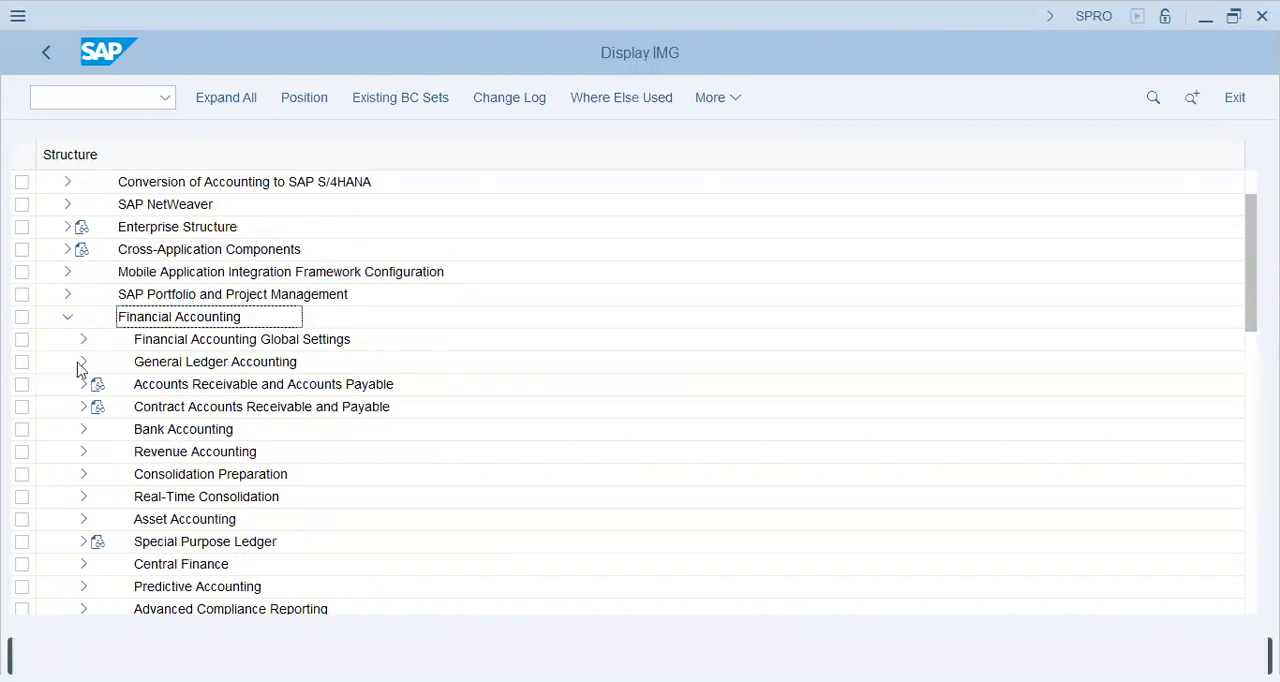
pyautogui.click(83, 339)
pyautogui.click(99, 317)
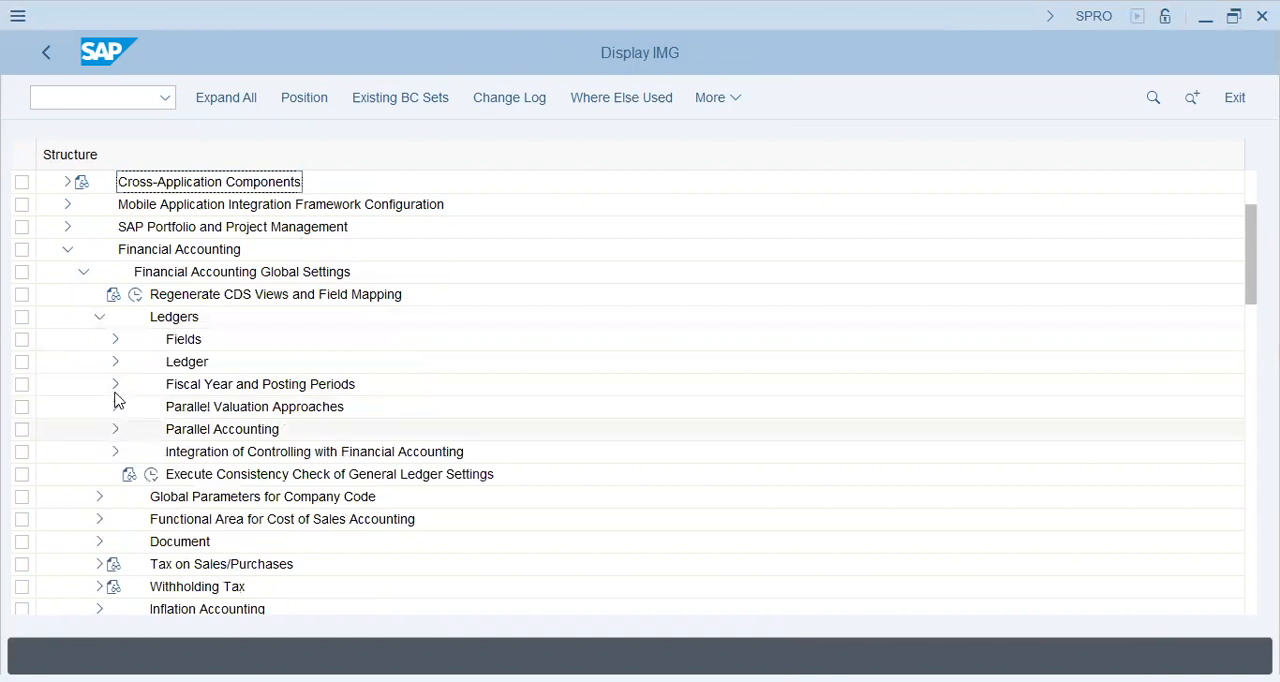
pyautogui.click(115, 406)
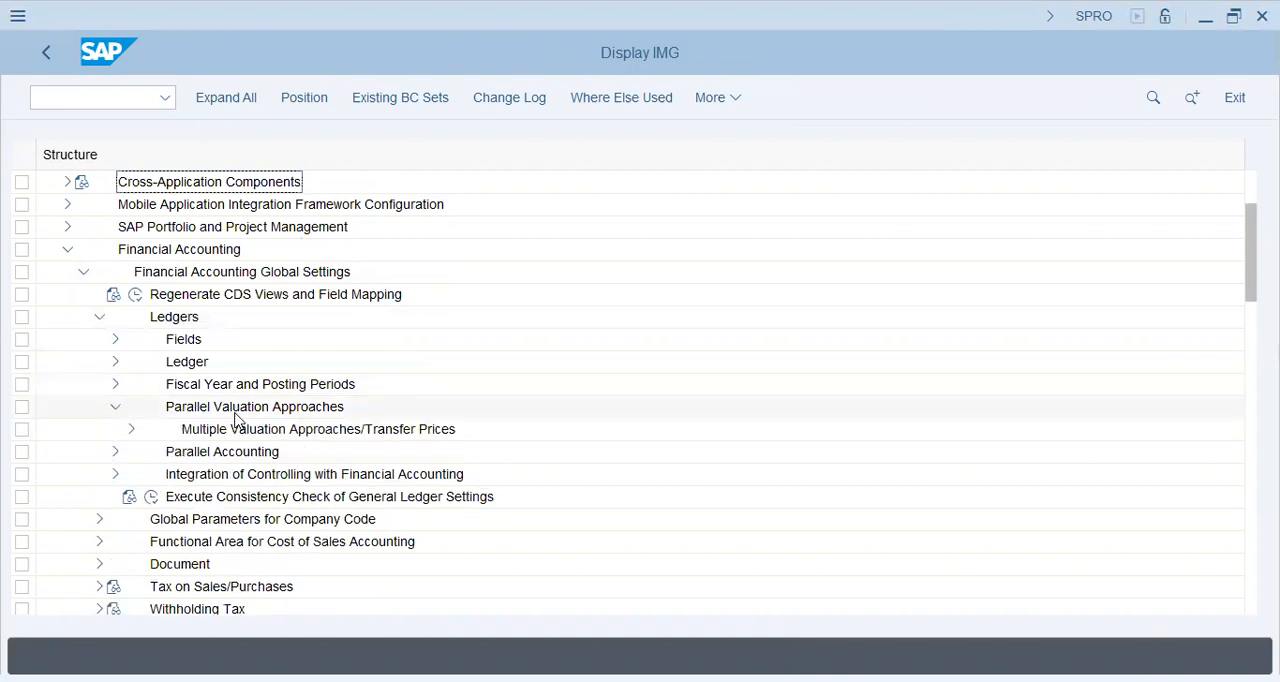
pyautogui.click(131, 430)
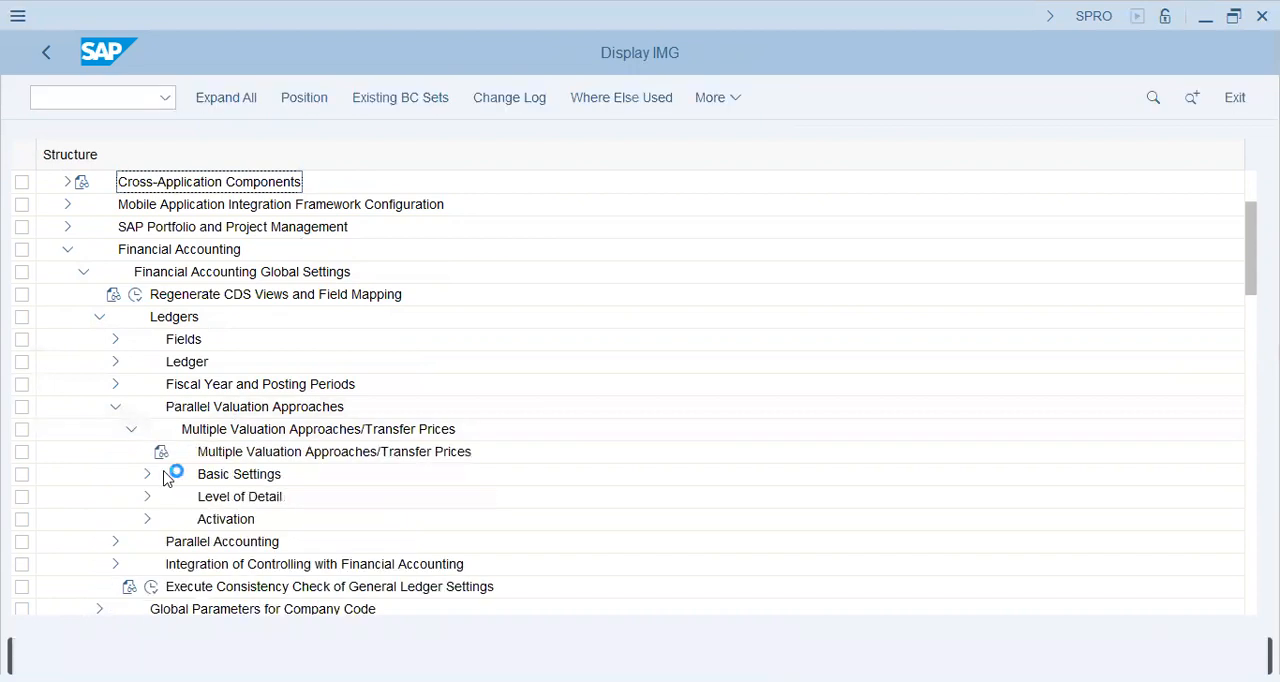
pyautogui.click(147, 474)
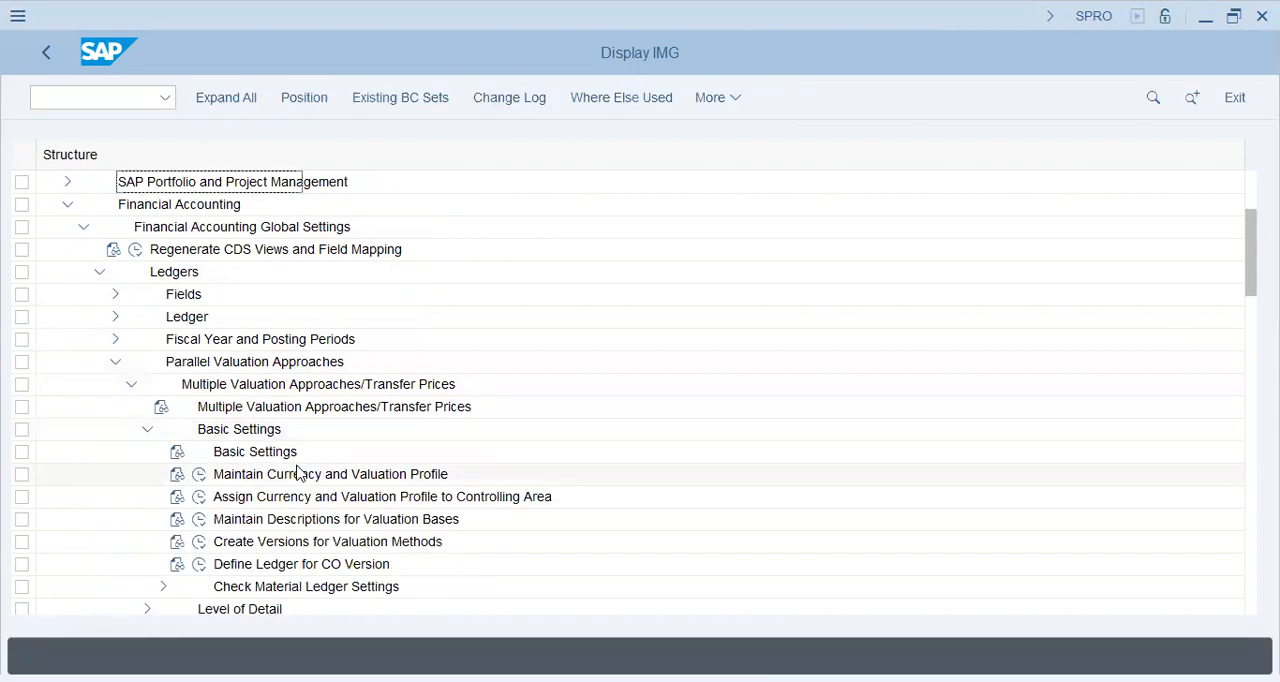
pyautogui.click(199, 475)
pyautogui.doubleClick(301, 478)
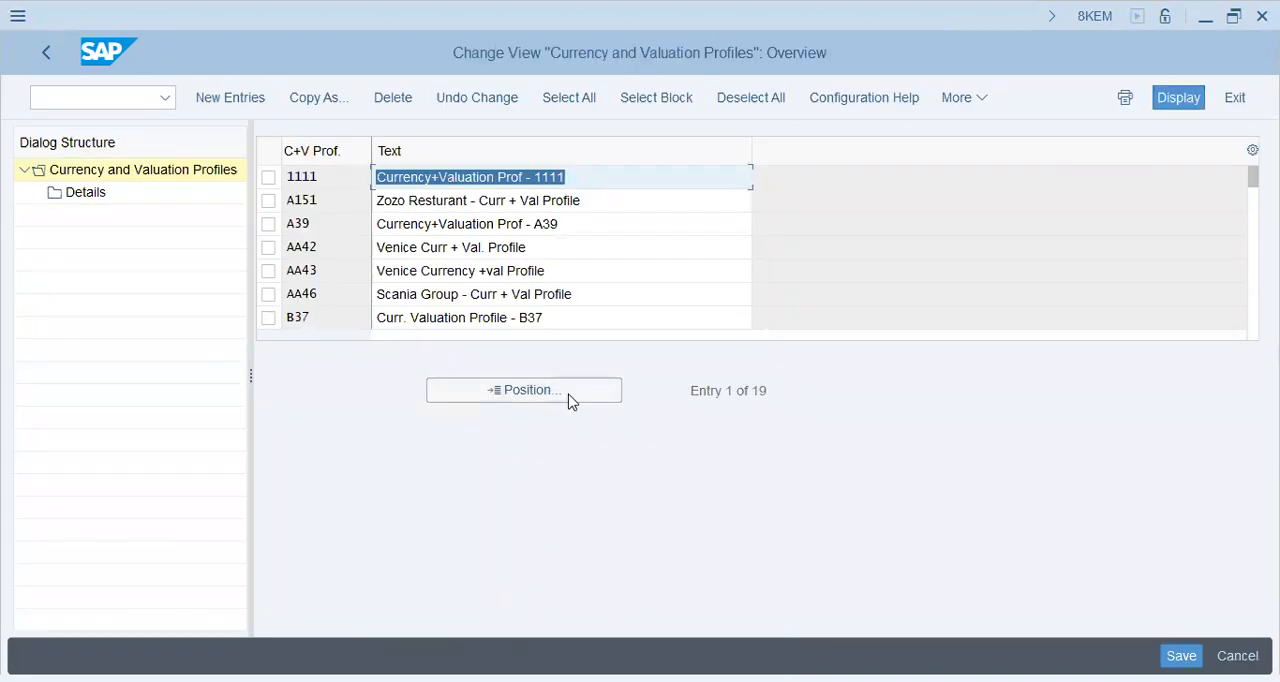
# Create a new currency and valuation profile YL47 with the text "Curr. Val. Prof - YL47 - Yankee"
pyautogui.click(250, 97)
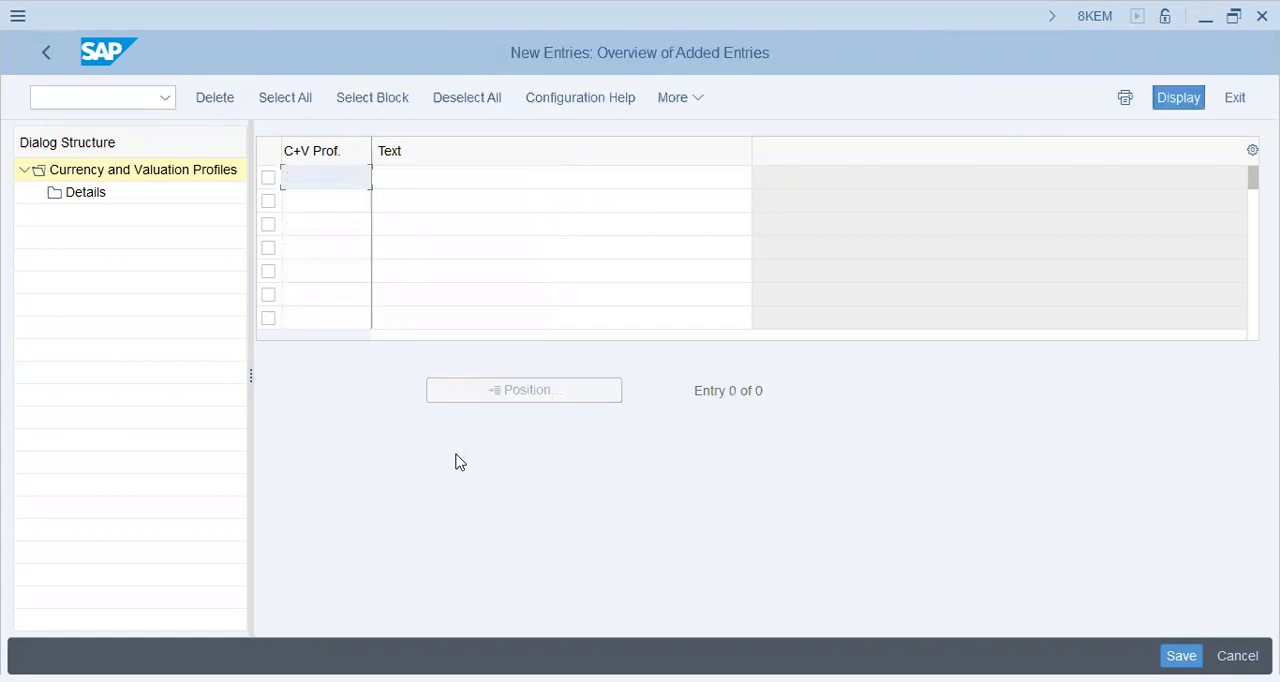
pyautogui.write('y147')
pyautogui.press('Tab')
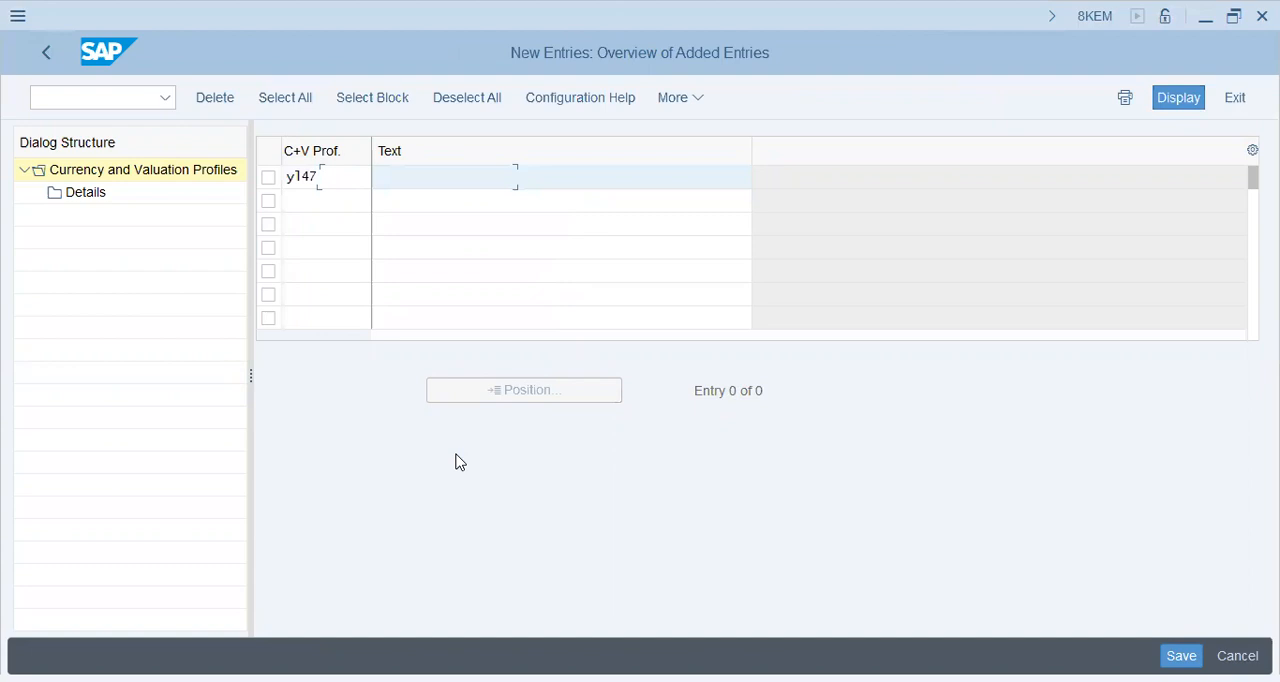
pyautogui.write('Curr. Val. Profi - YL47 - Yankee')
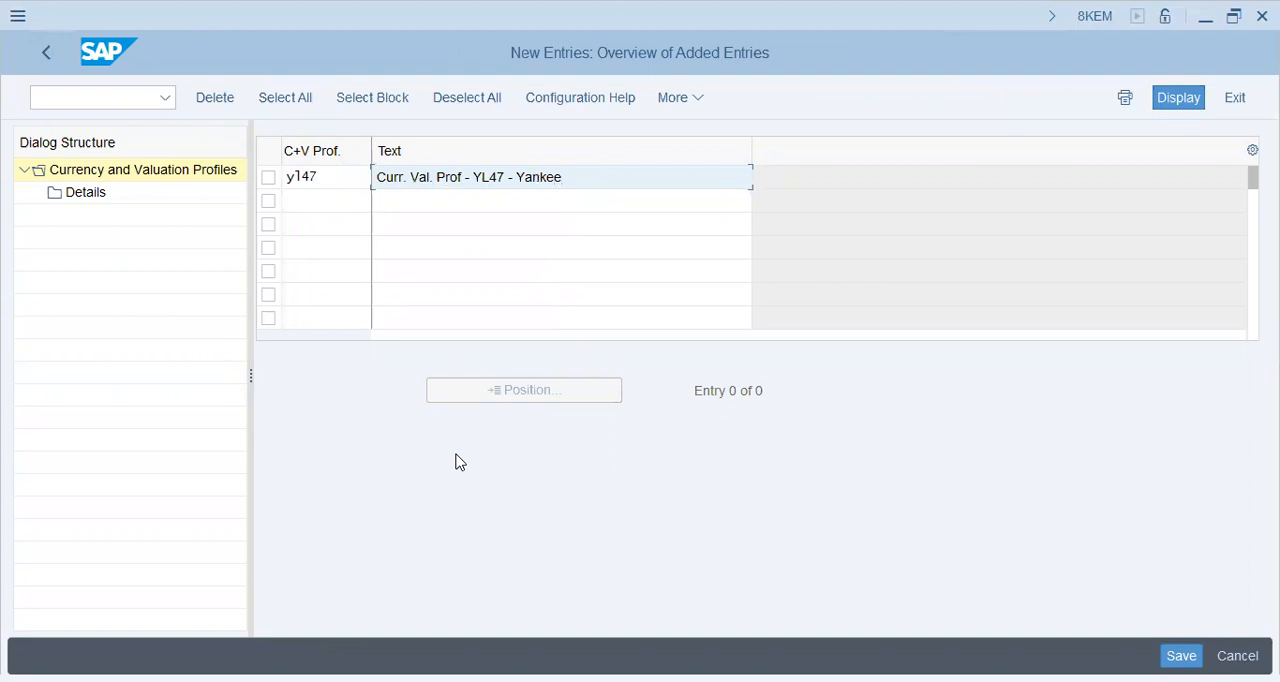
pyautogui.press('Return')
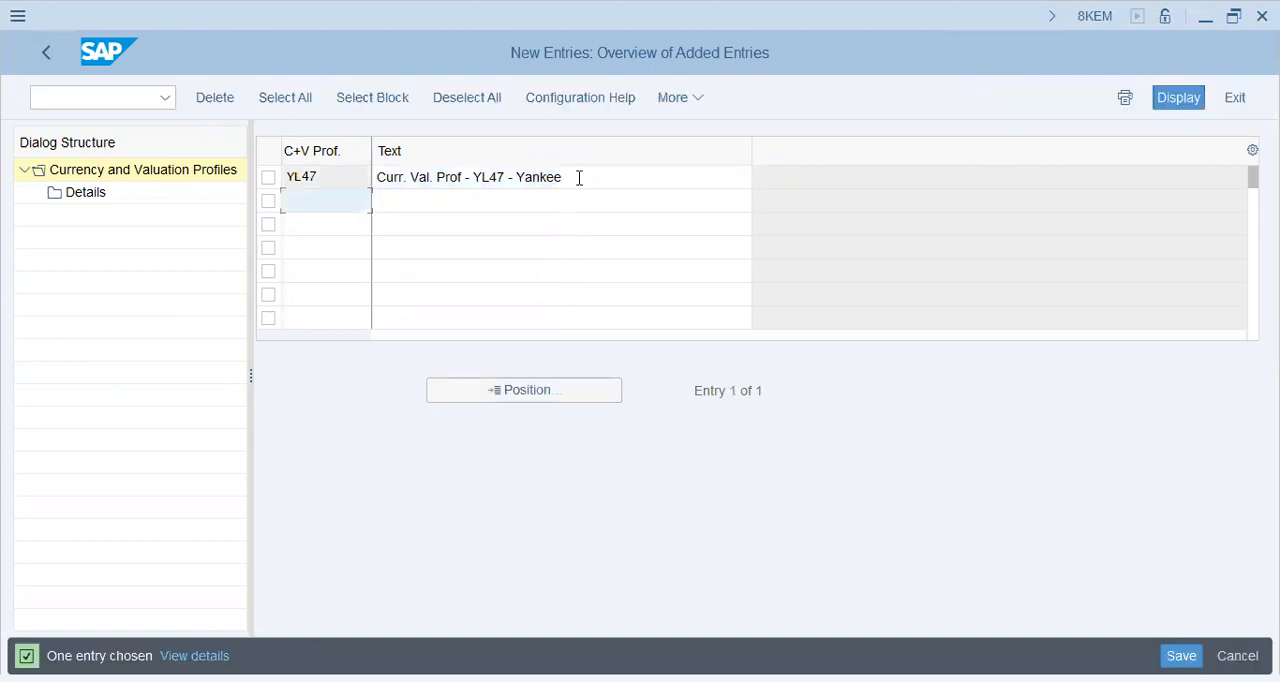
# Open the details of profile YL47, examine its currency type and the available valuation view options, and go back
pyautogui.click(268, 180)
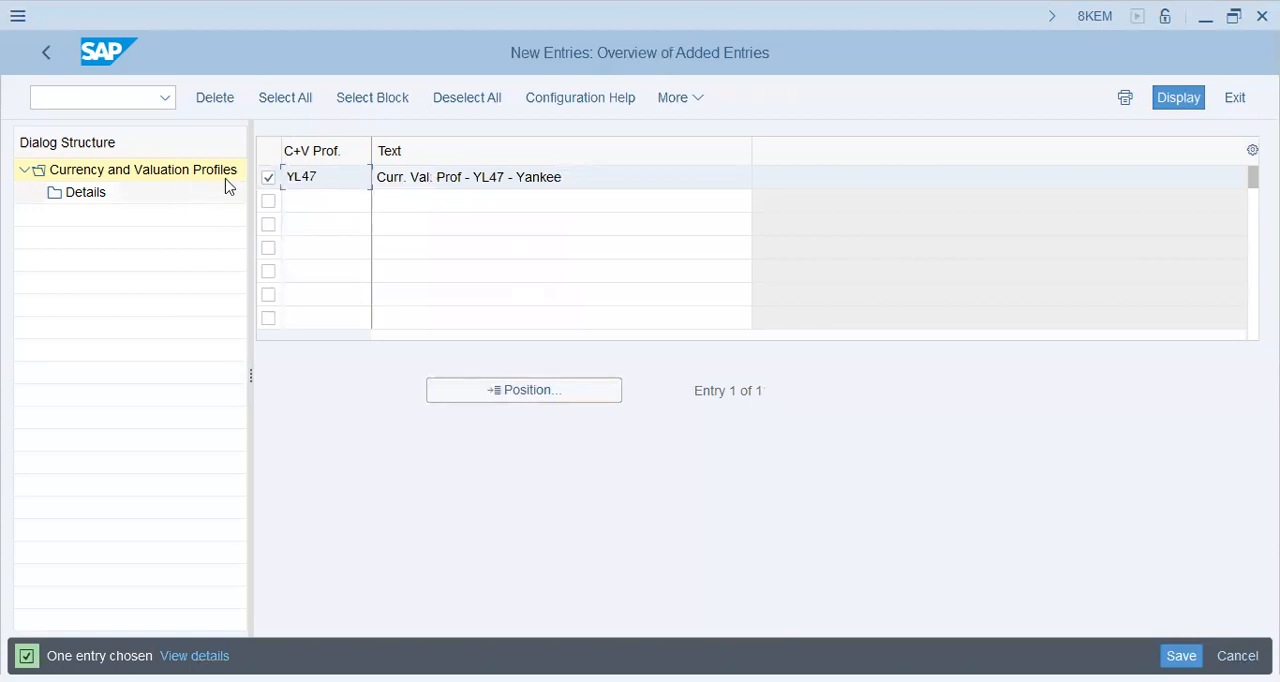
pyautogui.click(58, 193)
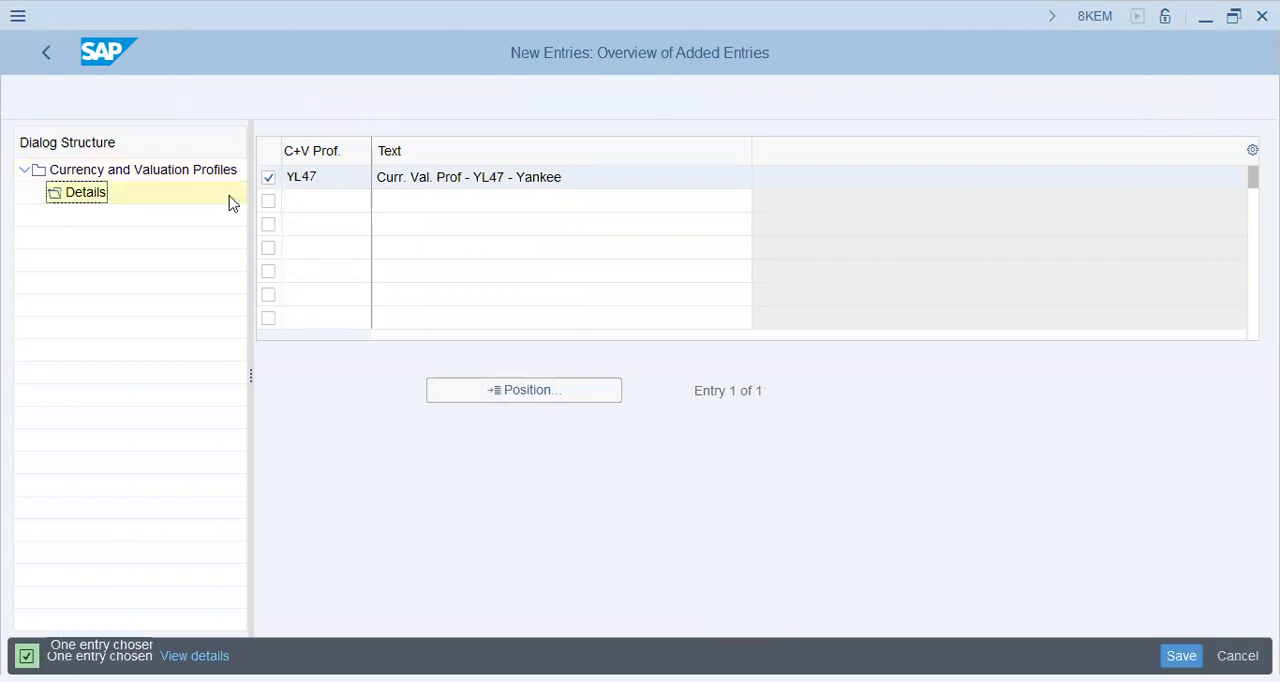
pyautogui.click(508, 270)
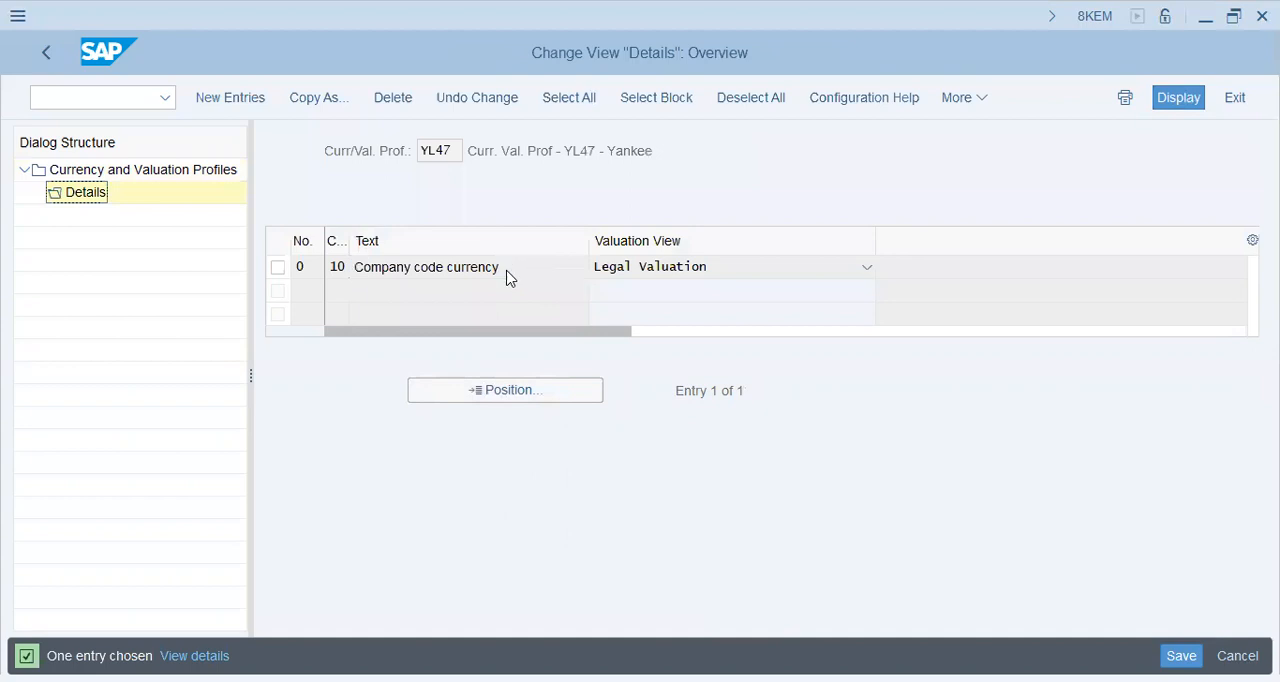
pyautogui.click(700, 278)
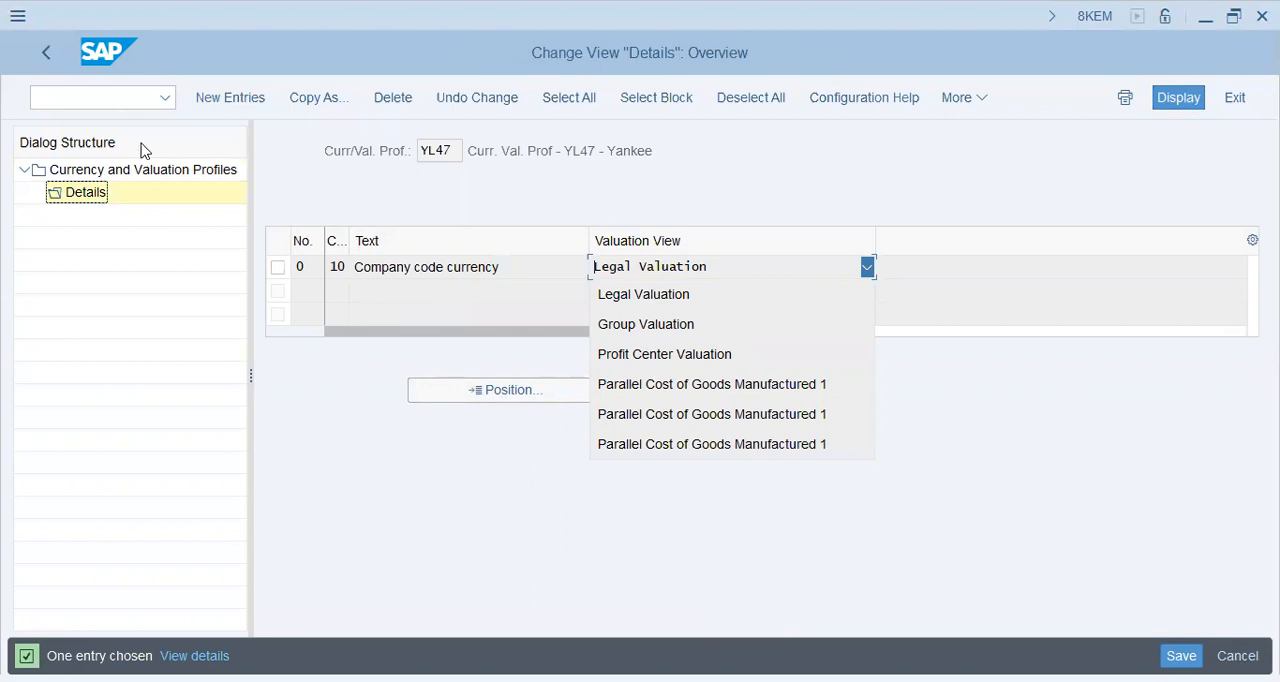
pyautogui.click(41, 55)
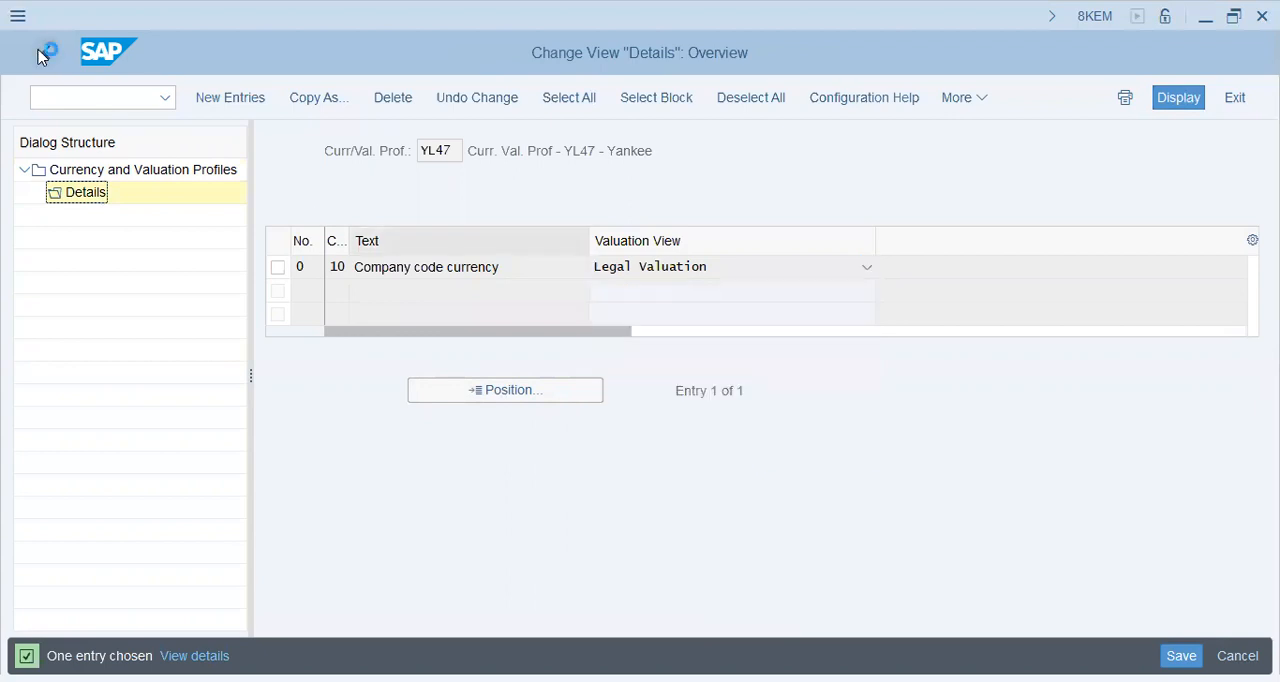
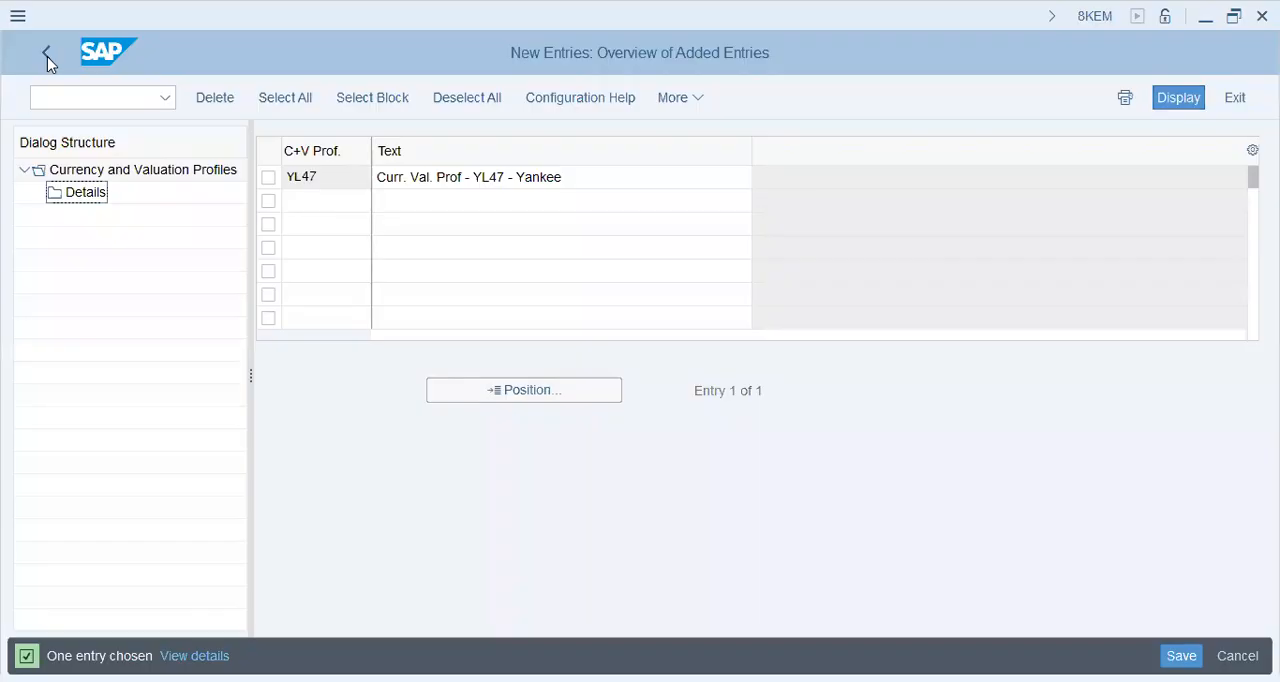
# Exit the currency and valuation profile entries and save the changes
pyautogui.click(47, 54)
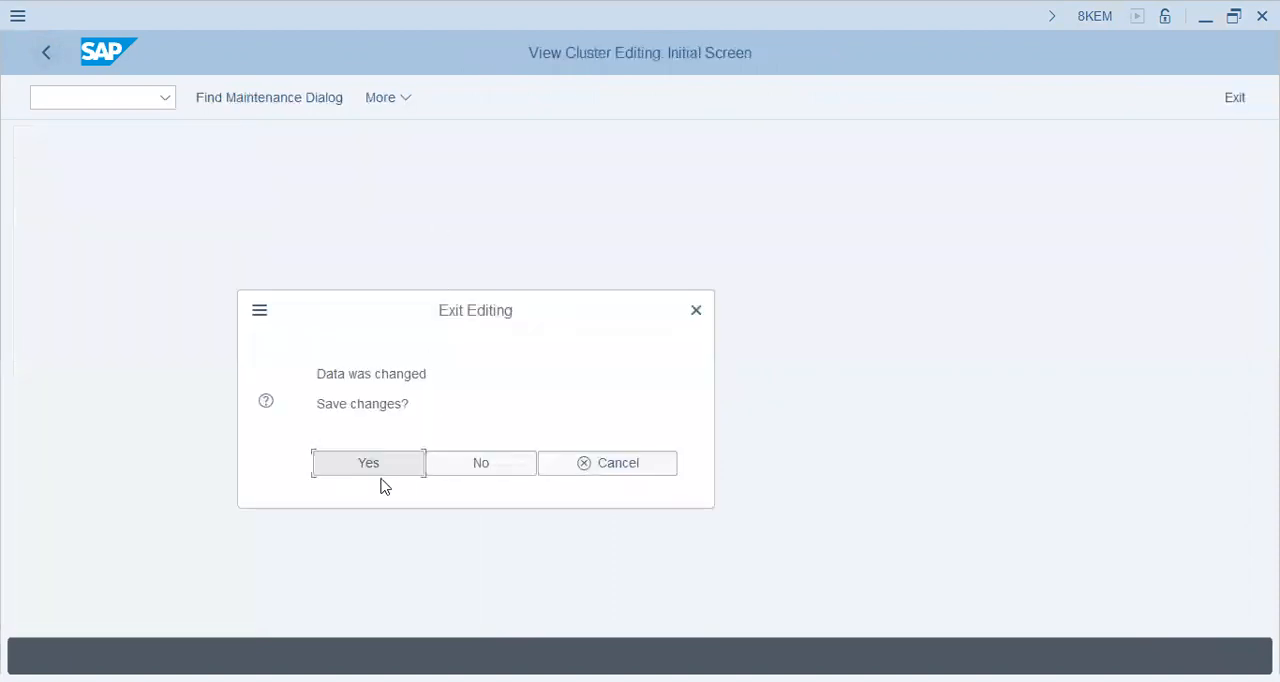
pyautogui.click(369, 466)
pyautogui.click(431, 437)
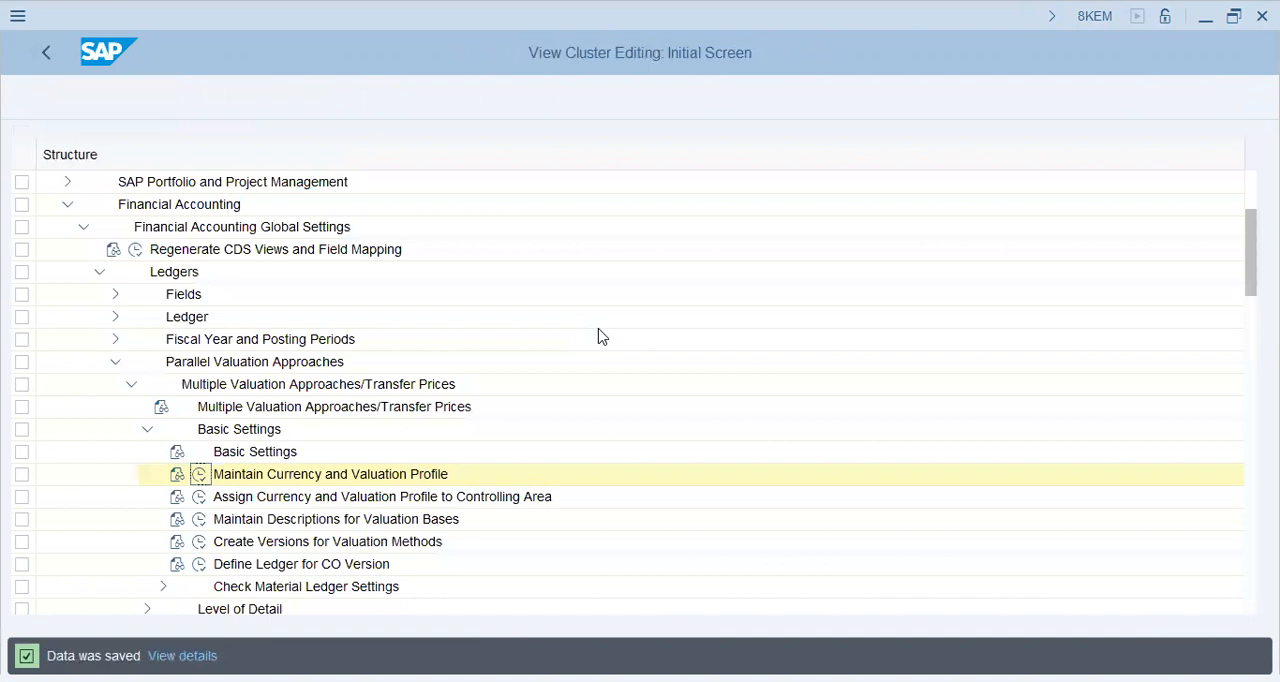
# Open Assign Currency and Valuation Profile to Controlling Area in the IMG's Basic Settings
pyautogui.click(302, 481)
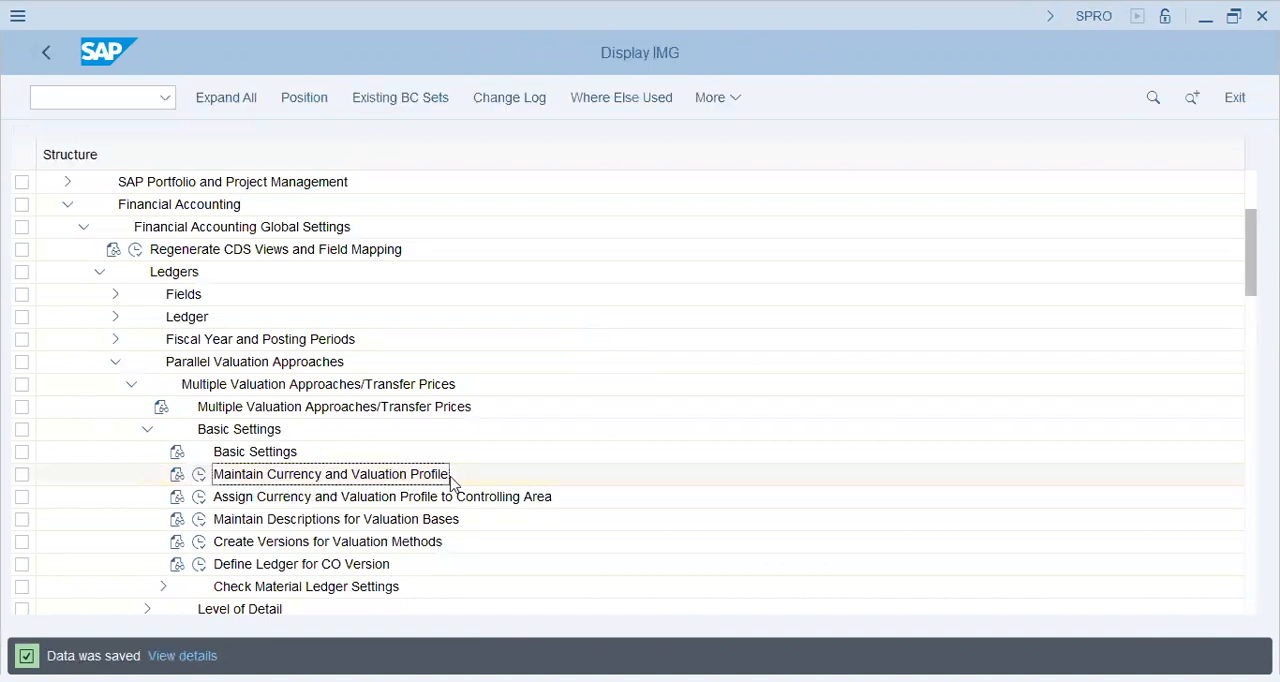
pyautogui.click(443, 474)
pyautogui.click(290, 497)
pyautogui.click(201, 498)
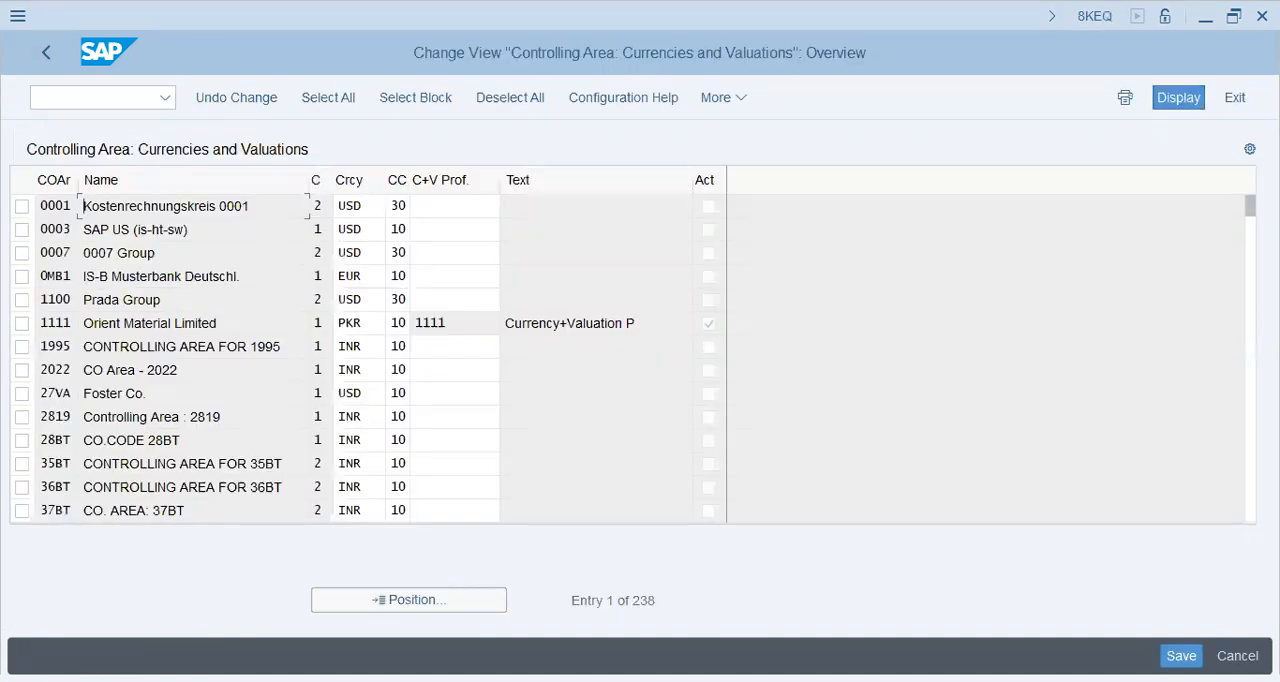
# Locate controlling area YL47 in the overview and assign currency and valuation profile YL47 to it
pyautogui.hotkey('alt', 'Tab')
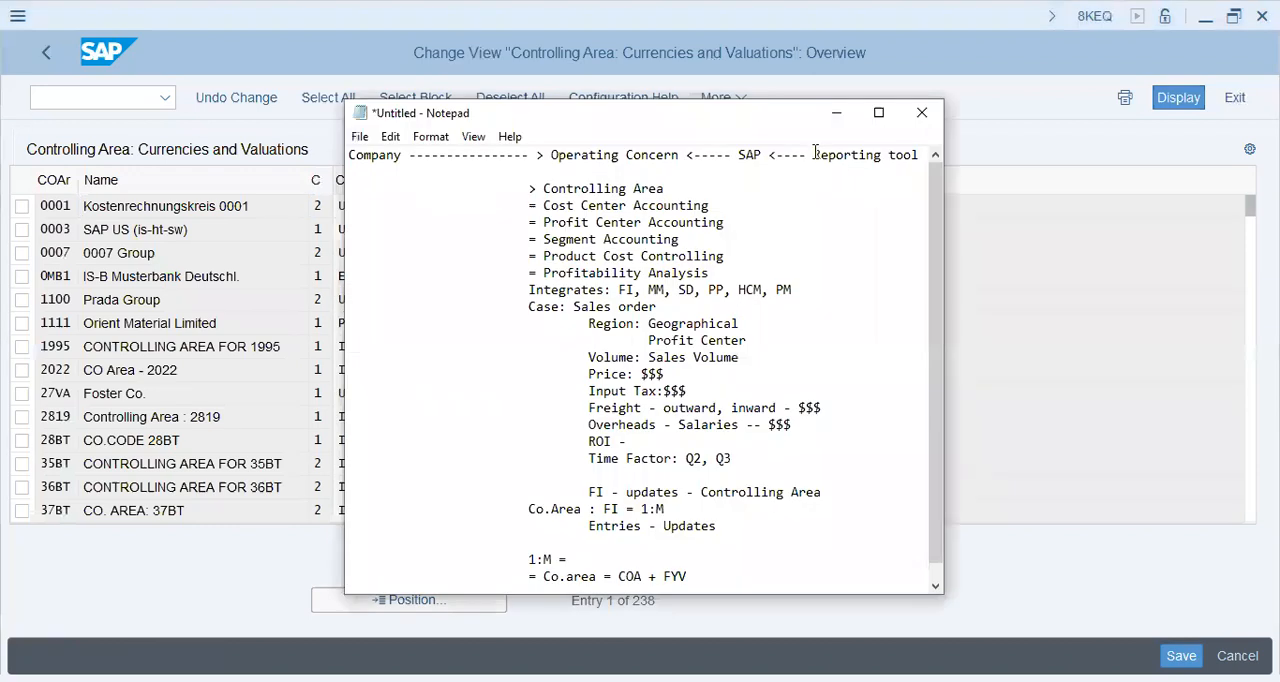
pyautogui.moveTo(815, 152); pyautogui.dragTo(918, 155)
pyautogui.moveTo(551, 157); pyautogui.dragTo(664, 157)
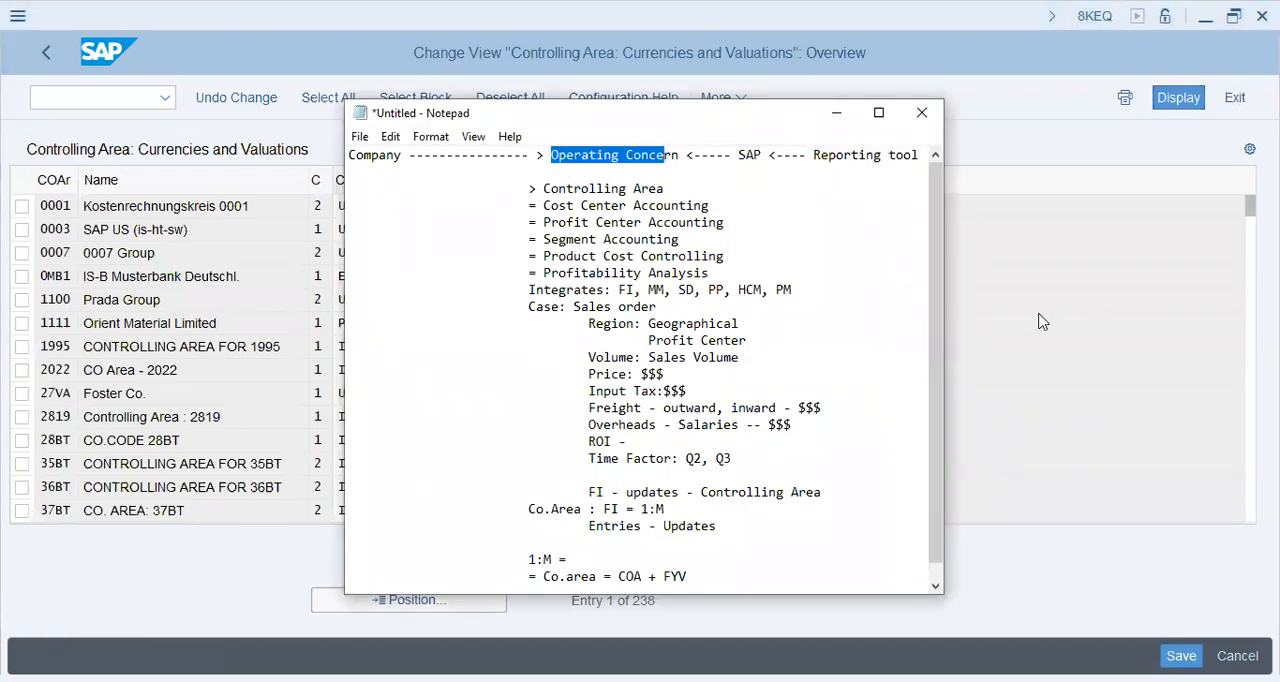
pyautogui.click(89, 213)
pyautogui.click(398, 598)
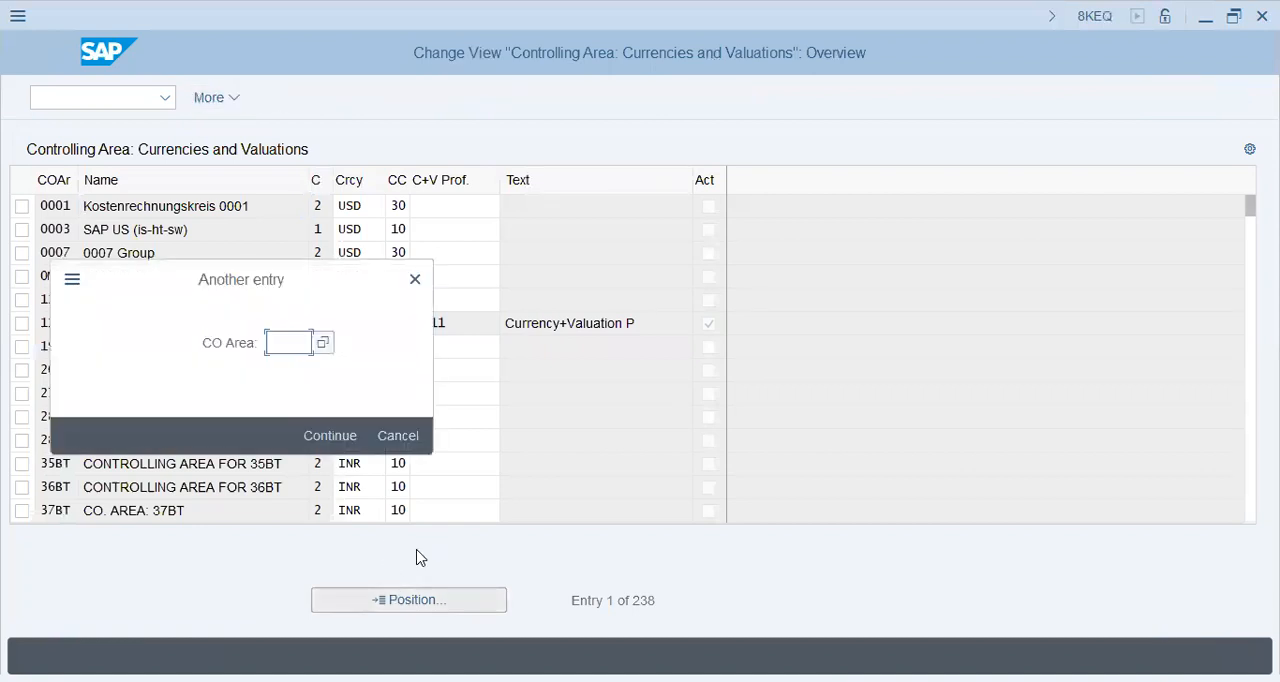
pyautogui.write('y147')
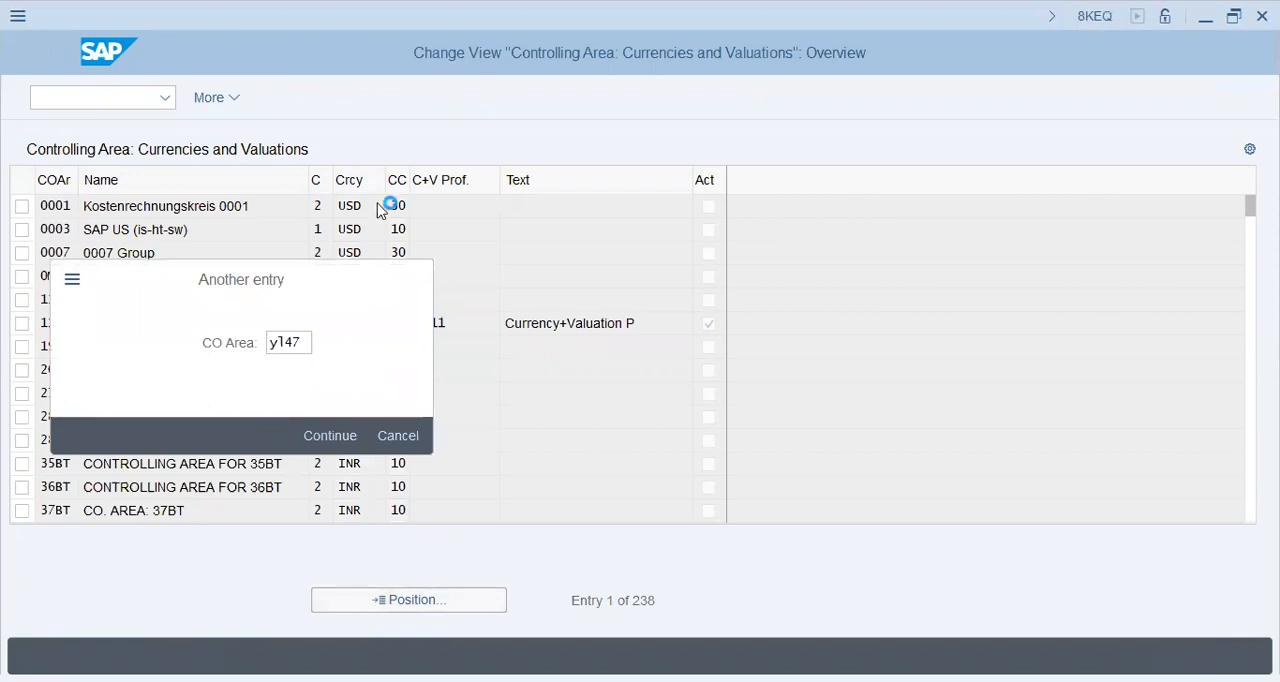
pyautogui.press('Return')
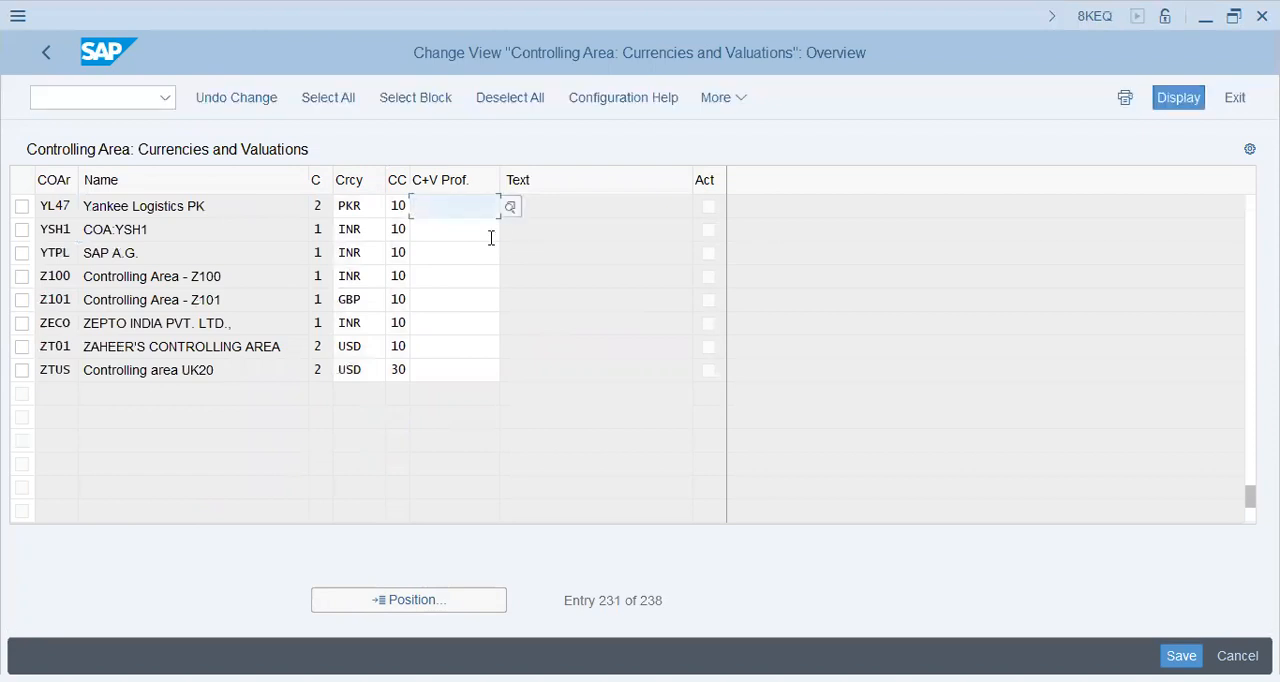
pyautogui.write('y147')
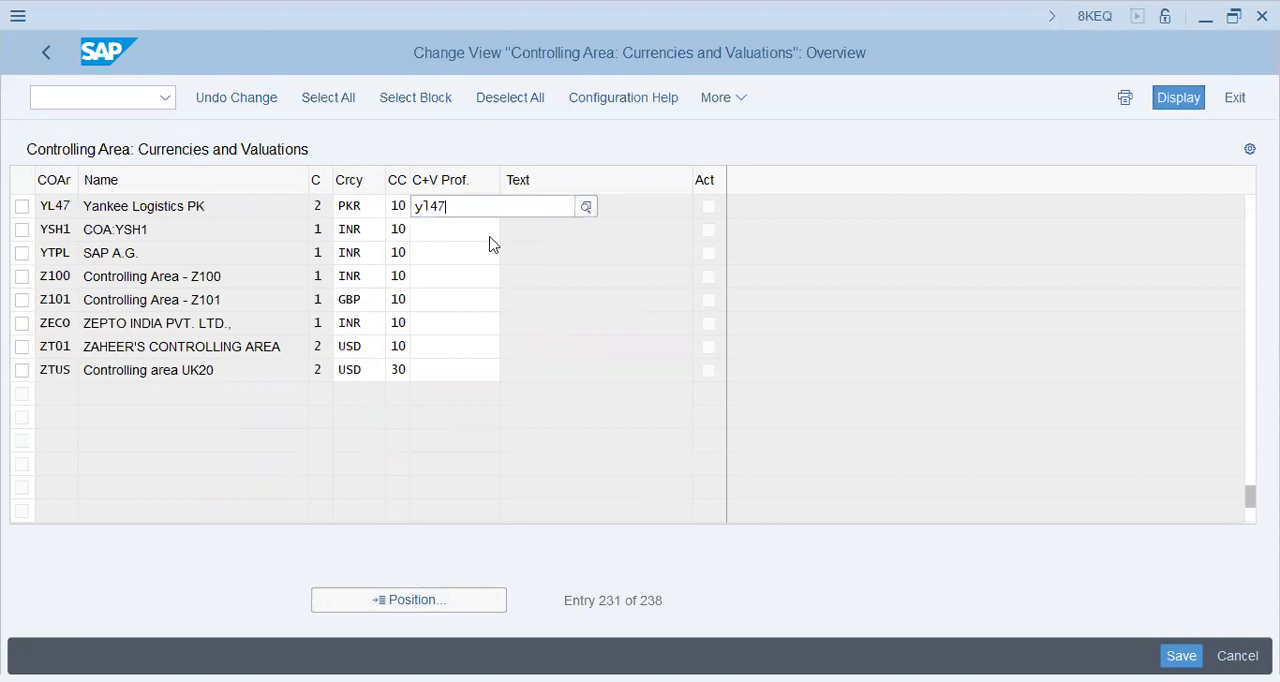
pyautogui.press('Return')
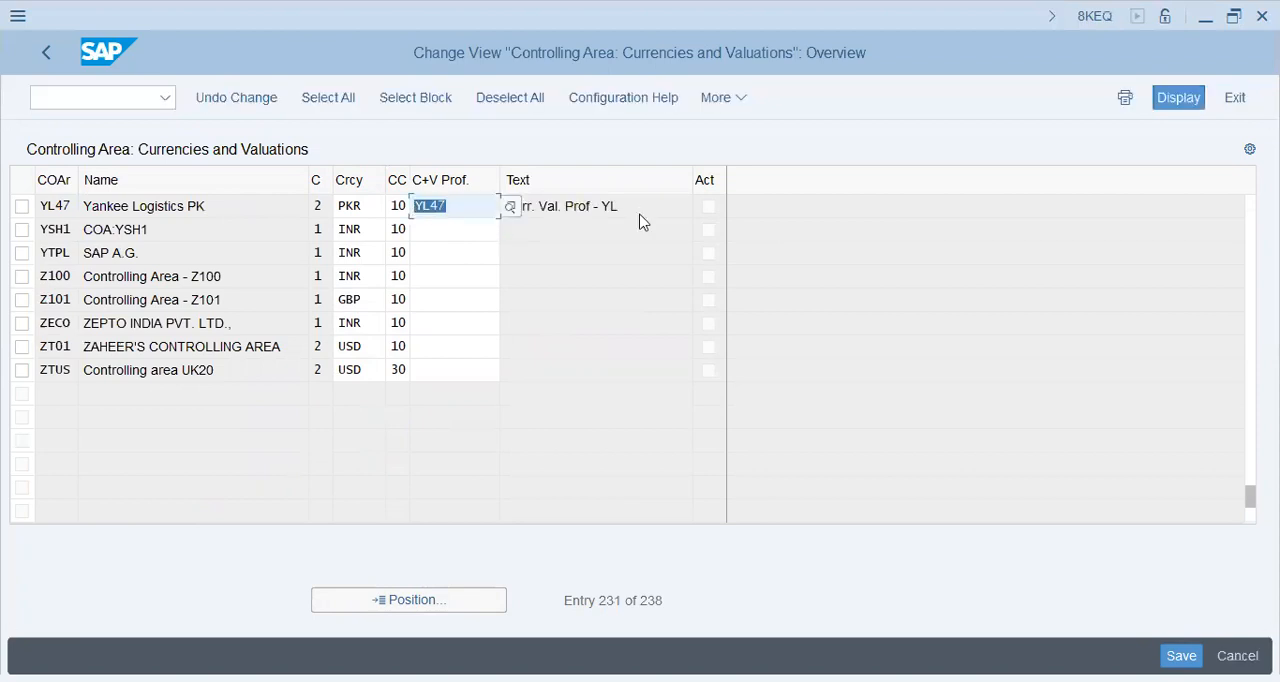
pyautogui.moveTo(508, 210); pyautogui.dragTo(638, 209)
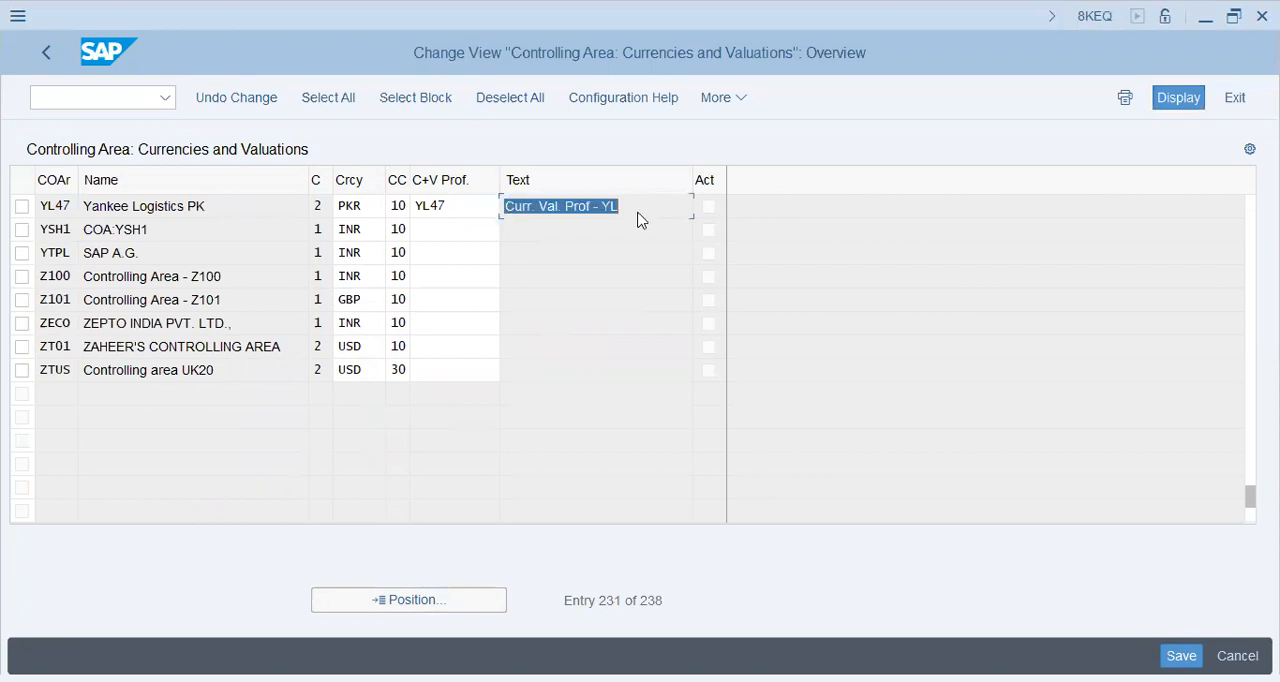
# Try to change the currency of controlling area YL47 to USD, and set it back to PKR
pyautogui.moveTo(362, 207); pyautogui.dragTo(313, 208)
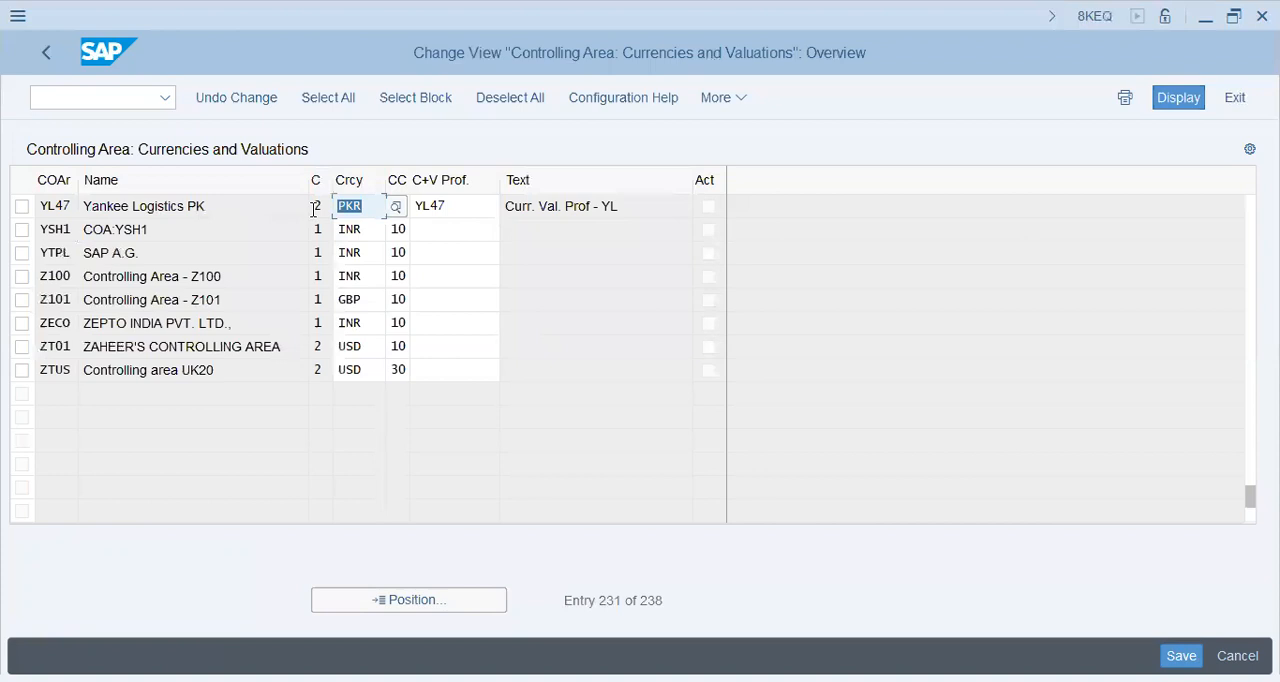
pyautogui.write('usd')
pyautogui.press('Return')
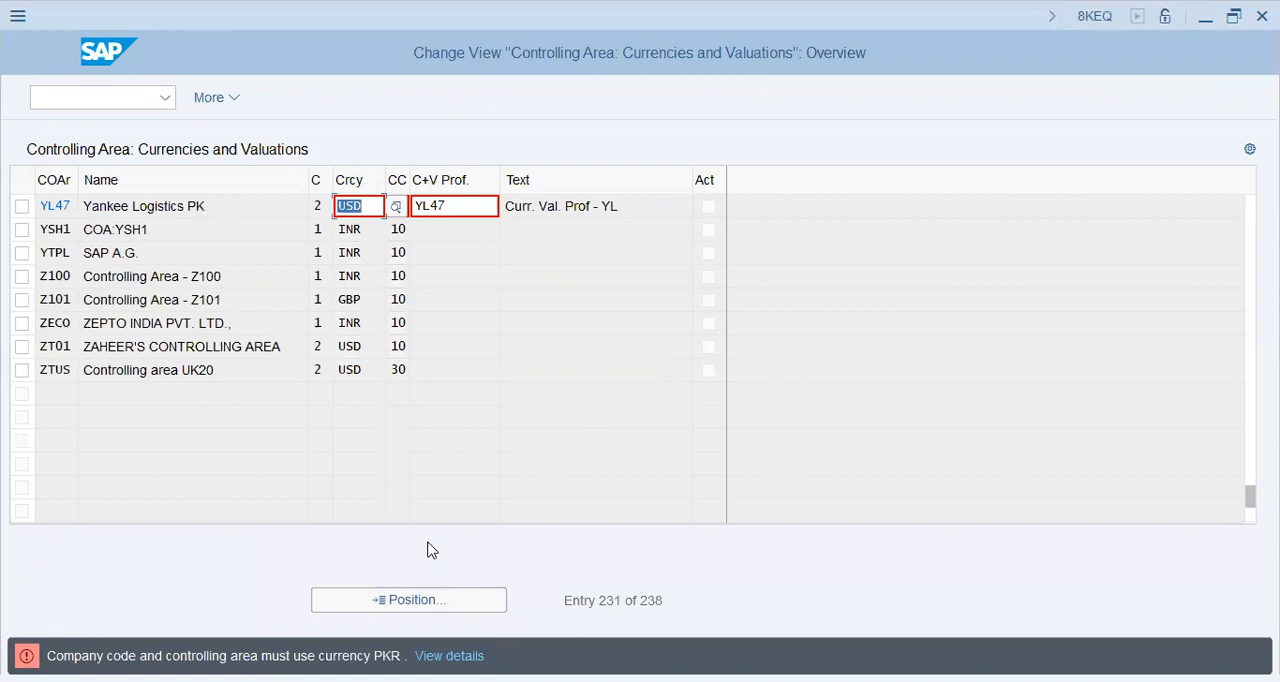
pyautogui.write('pkr')
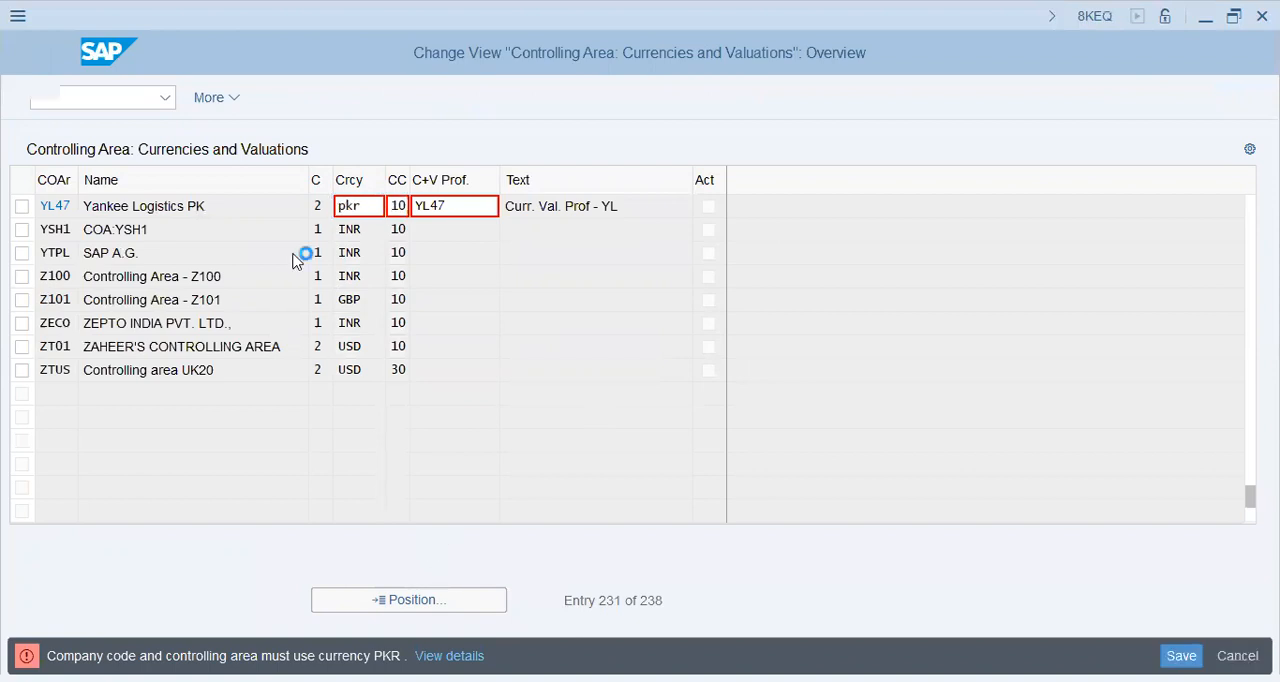
pyautogui.press('Return')
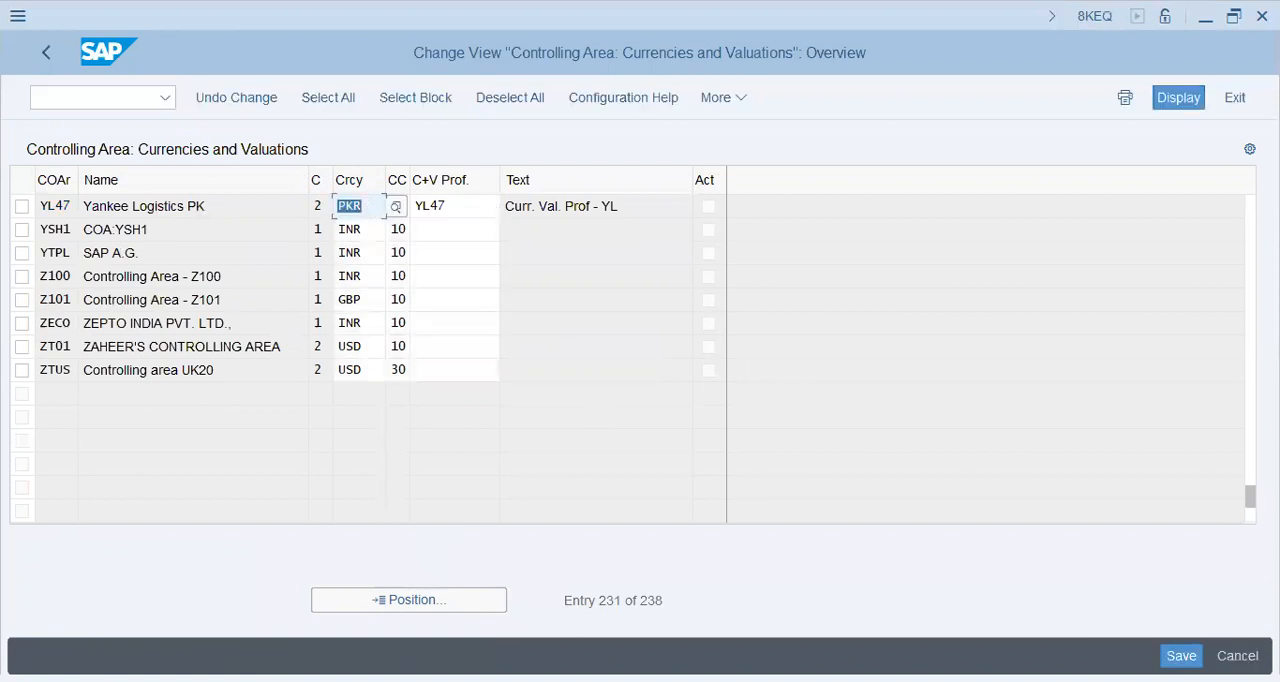
# Save the profile assignment of controlling area YL47 with the customizing request and return to the IMG
pyautogui.hotkey('ctrl', 's')
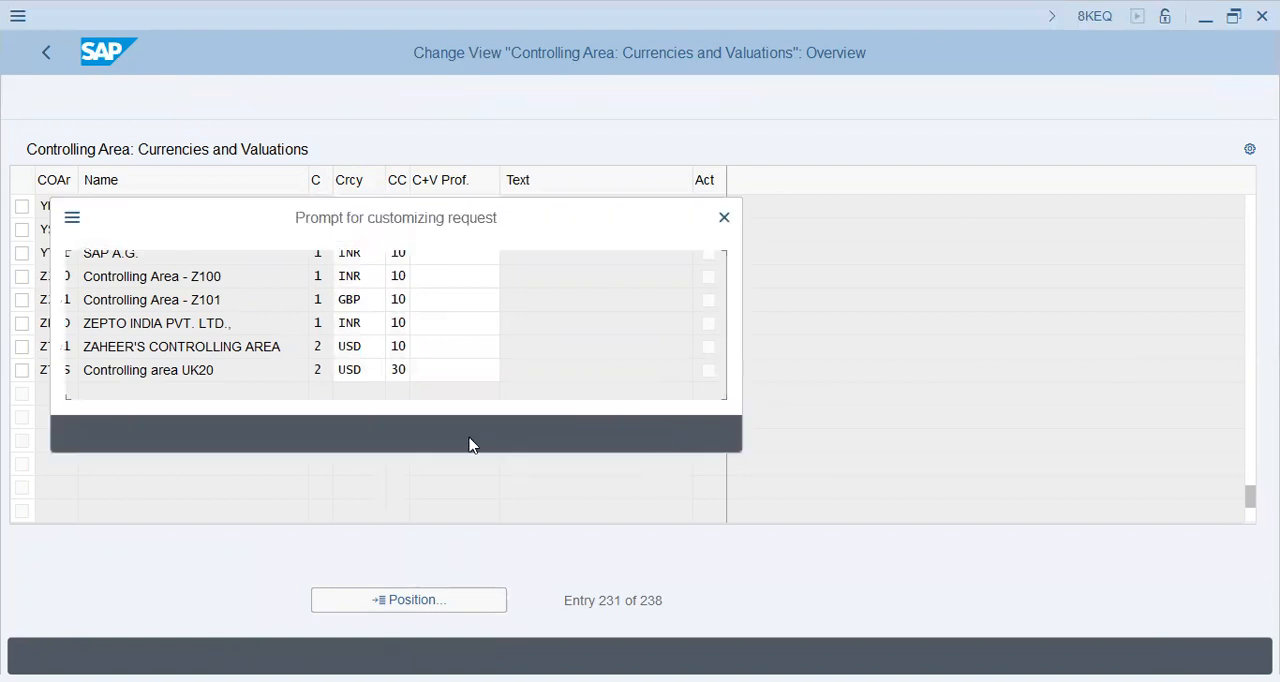
pyautogui.click(430, 440)
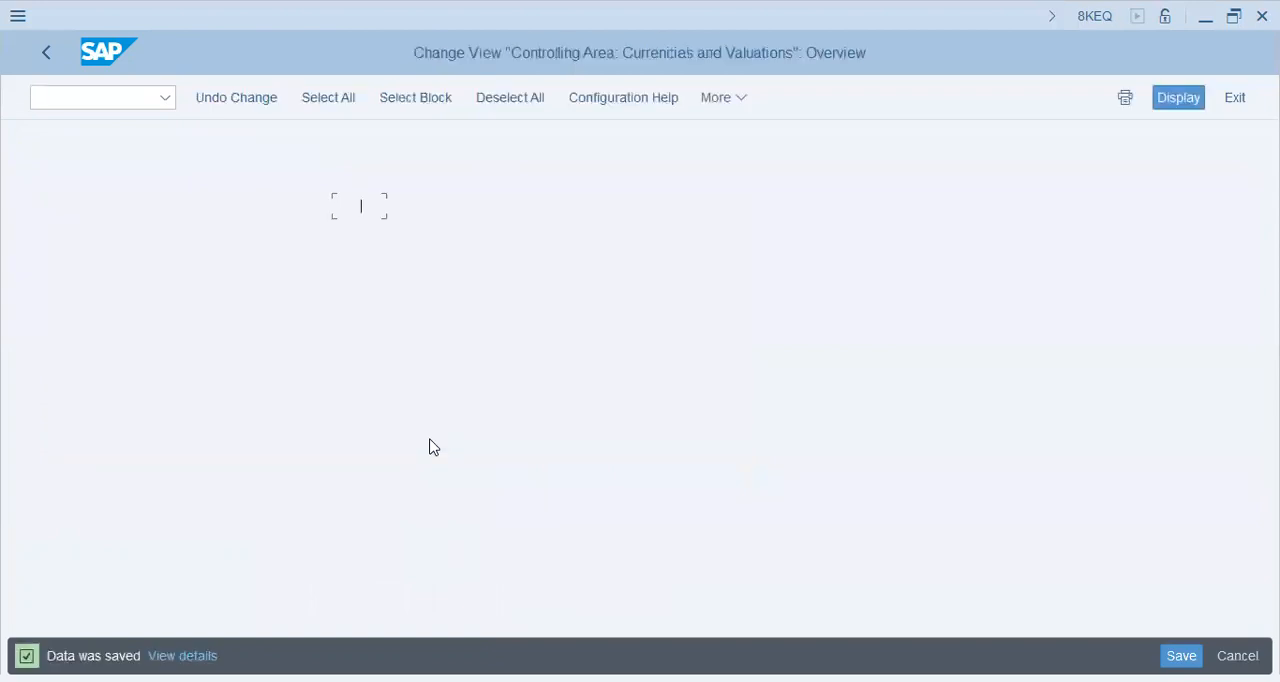
pyautogui.click(367, 208)
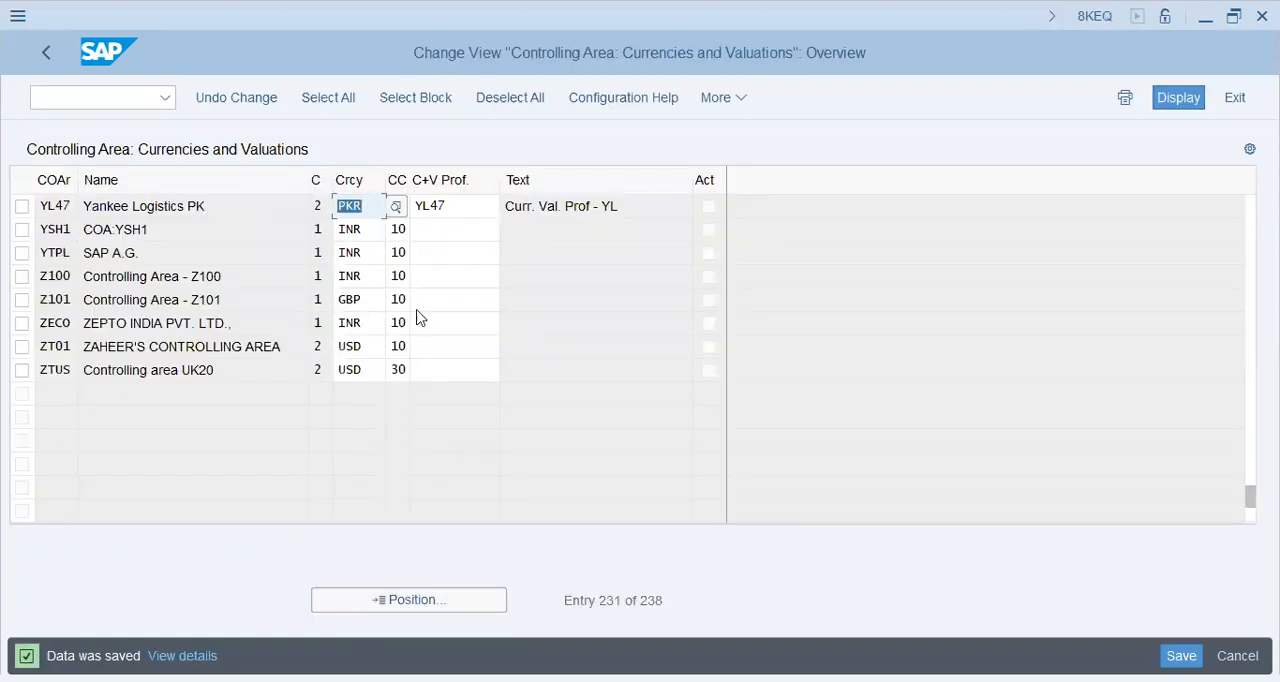
pyautogui.moveTo(366, 208); pyautogui.dragTo(291, 202)
pyautogui.click(59, 55)
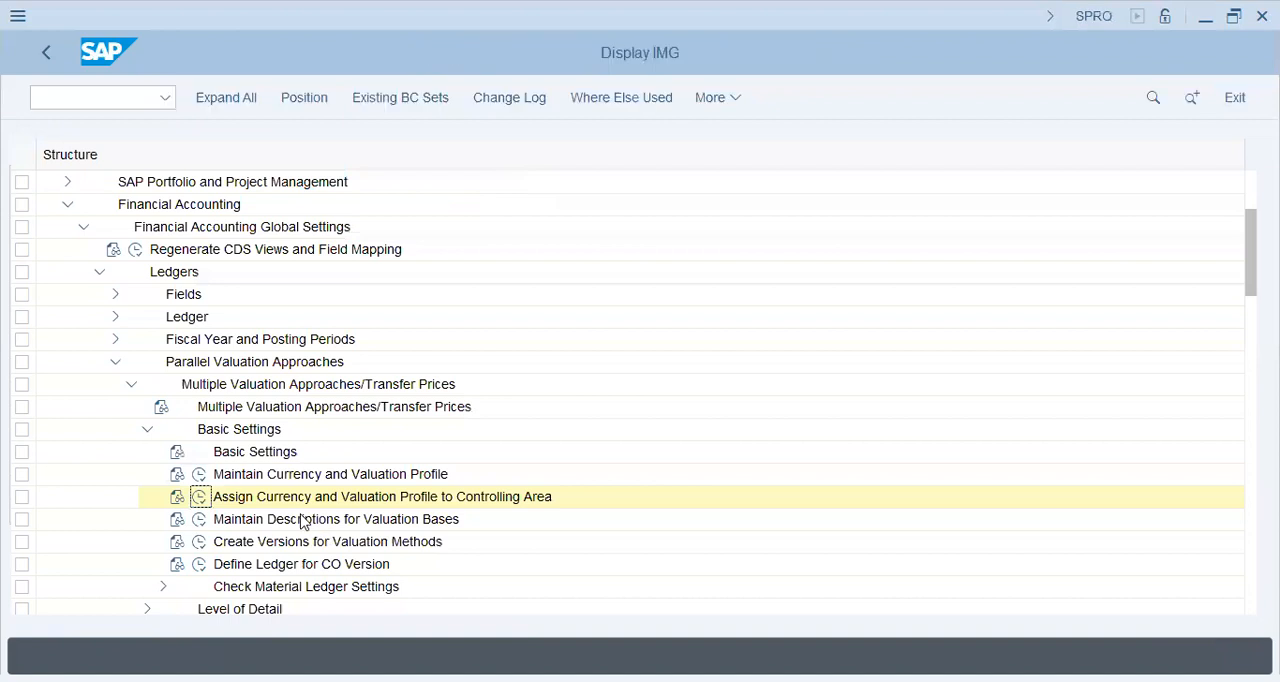
# Open Create Versions for Valuation Methods and select version 0, Plan/actual version
pyautogui.click(281, 521)
pyautogui.click(199, 541)
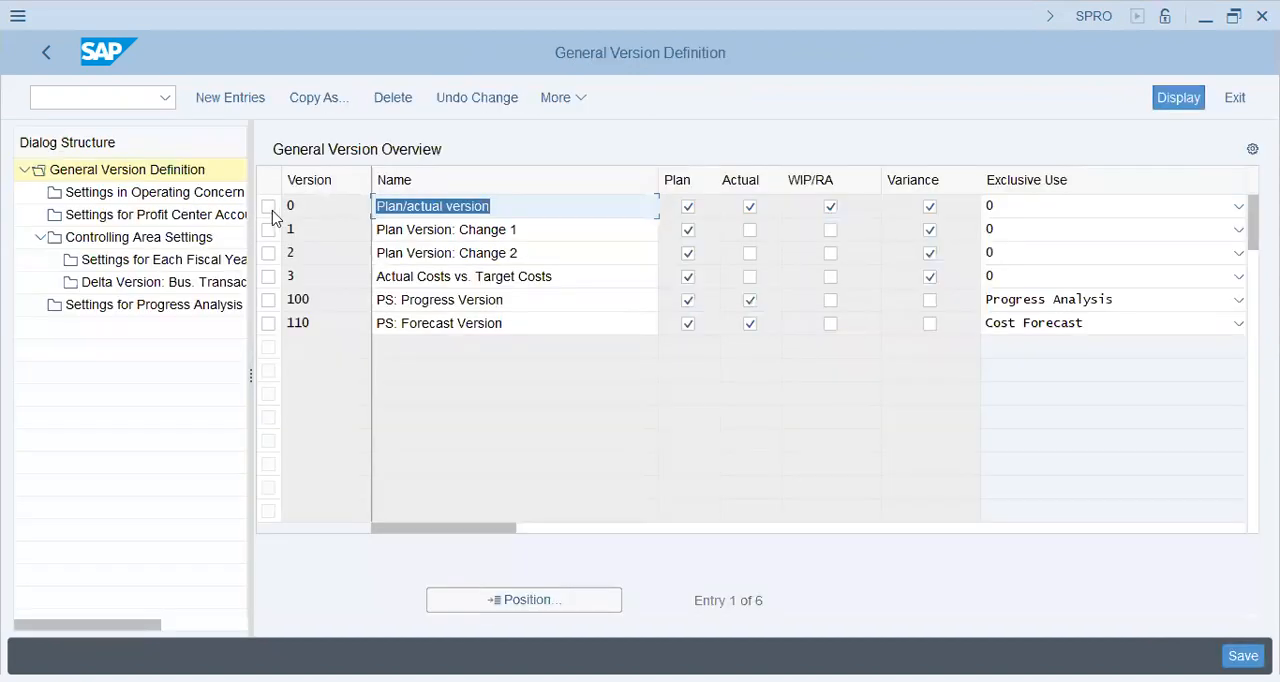
pyautogui.click(270, 208)
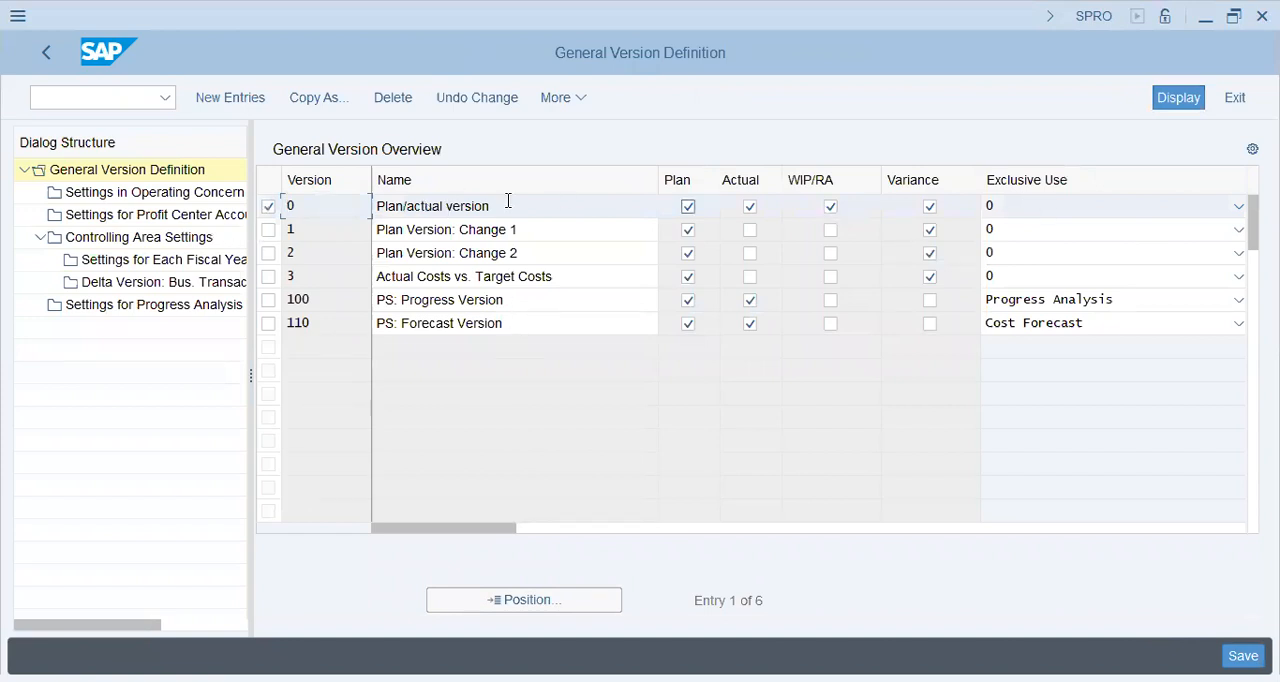
pyautogui.moveTo(364, 204); pyautogui.dragTo(536, 214)
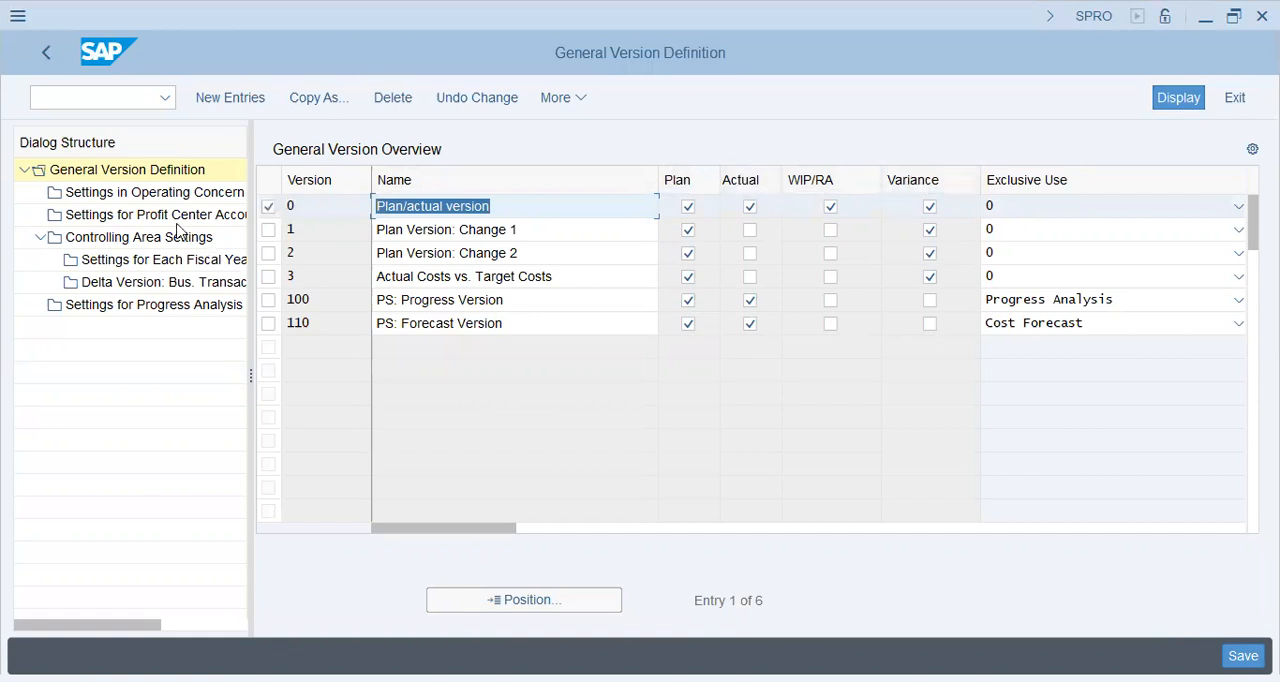
pyautogui.click(503, 209)
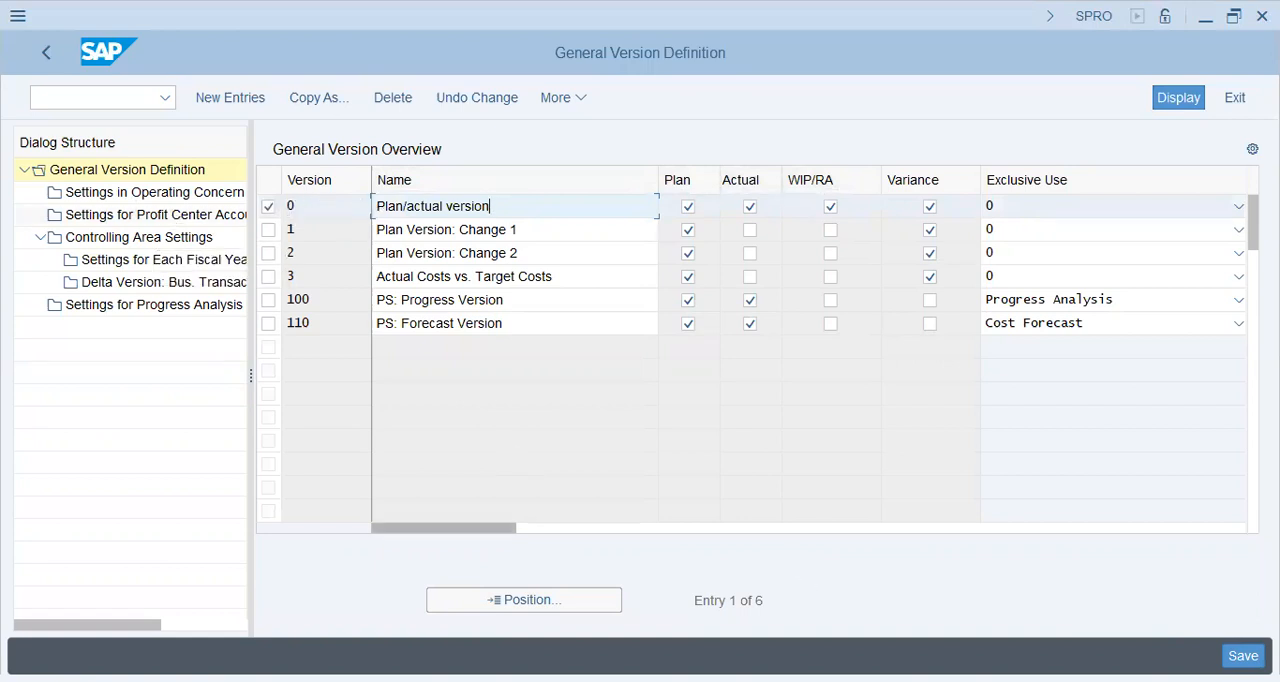
# Switch to Notepad and review the notes on operating concern, profit center accounting, module integration and the sales order case's time factor
pyautogui.hotkey('alt', 'Tab')
pyautogui.moveTo(538, 189); pyautogui.dragTo(664, 189)
pyautogui.click(635, 155)
pyautogui.moveTo(566, 155); pyautogui.dragTo(686, 155)
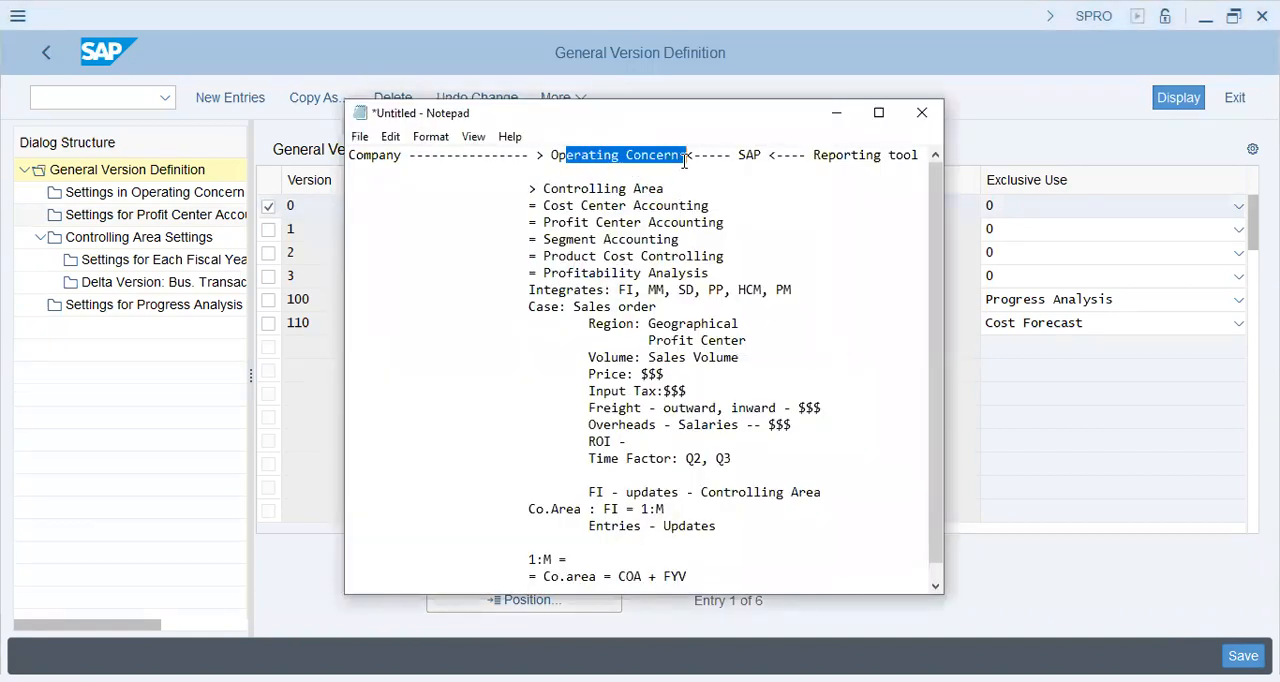
pyautogui.moveTo(542, 224); pyautogui.dragTo(750, 230)
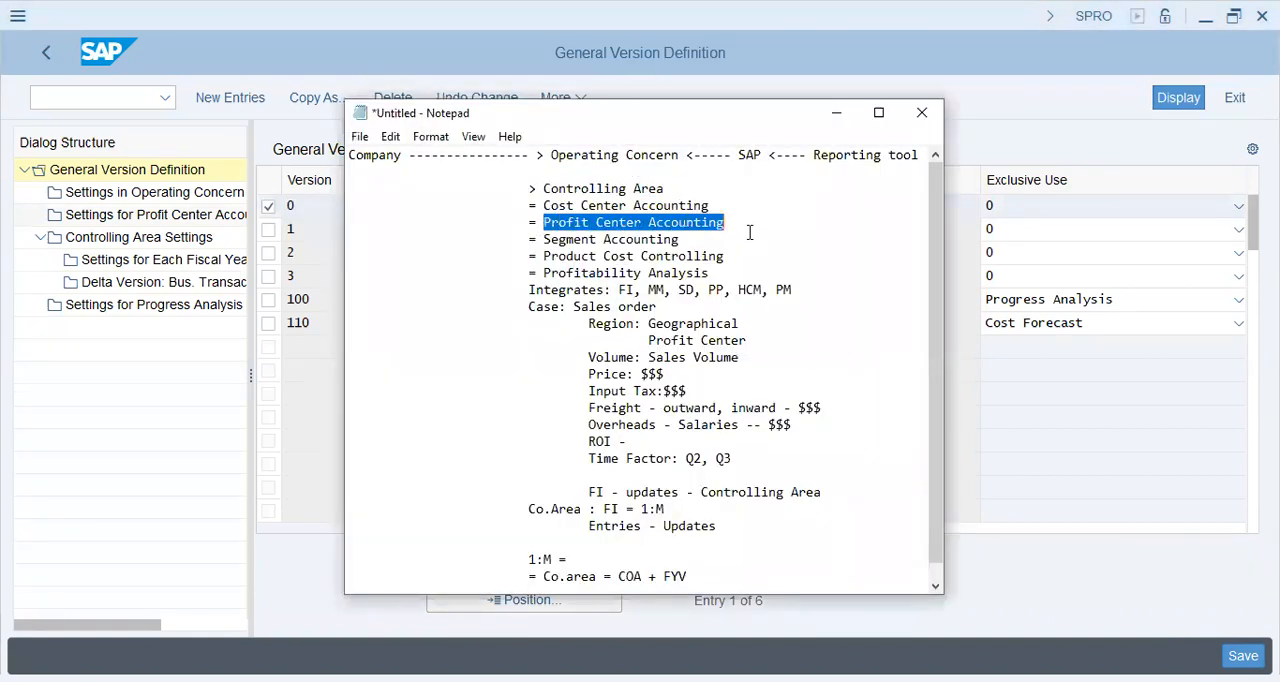
pyautogui.moveTo(792, 290); pyautogui.dragTo(617, 290)
pyautogui.moveTo(648, 340); pyautogui.dragTo(620, 374)
pyautogui.click(697, 382)
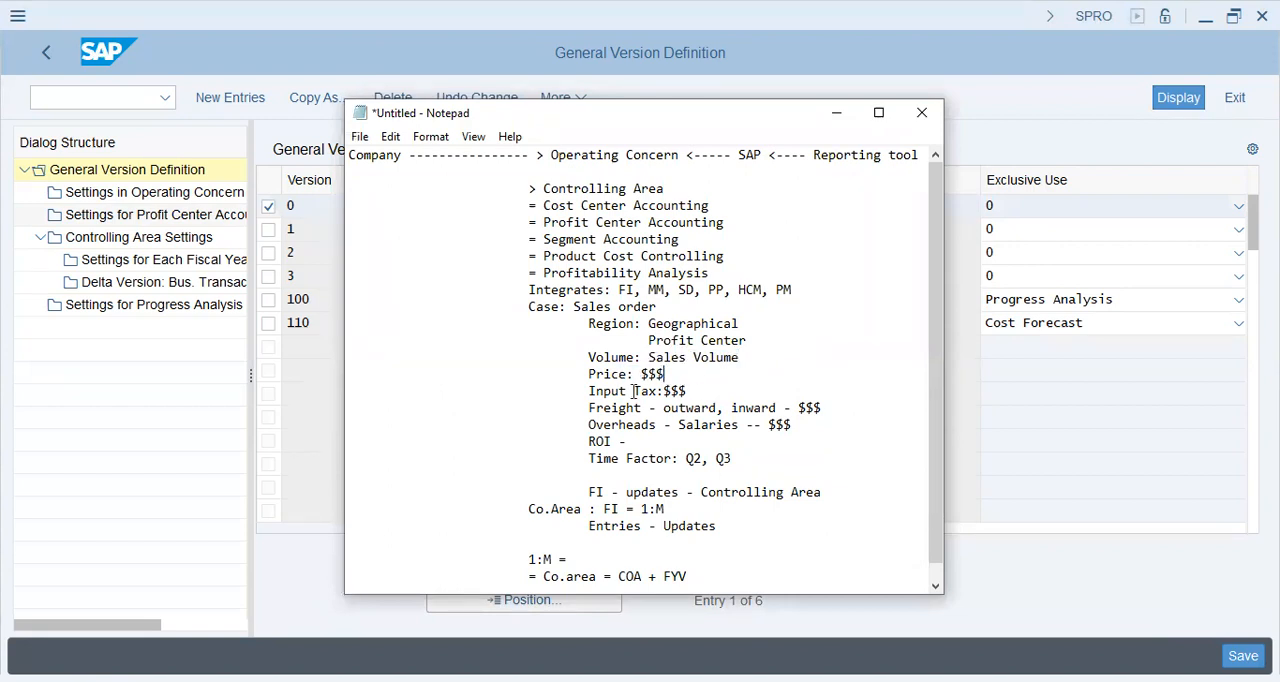
pyautogui.click(633, 391)
pyautogui.hotkey('shift', 'Home')
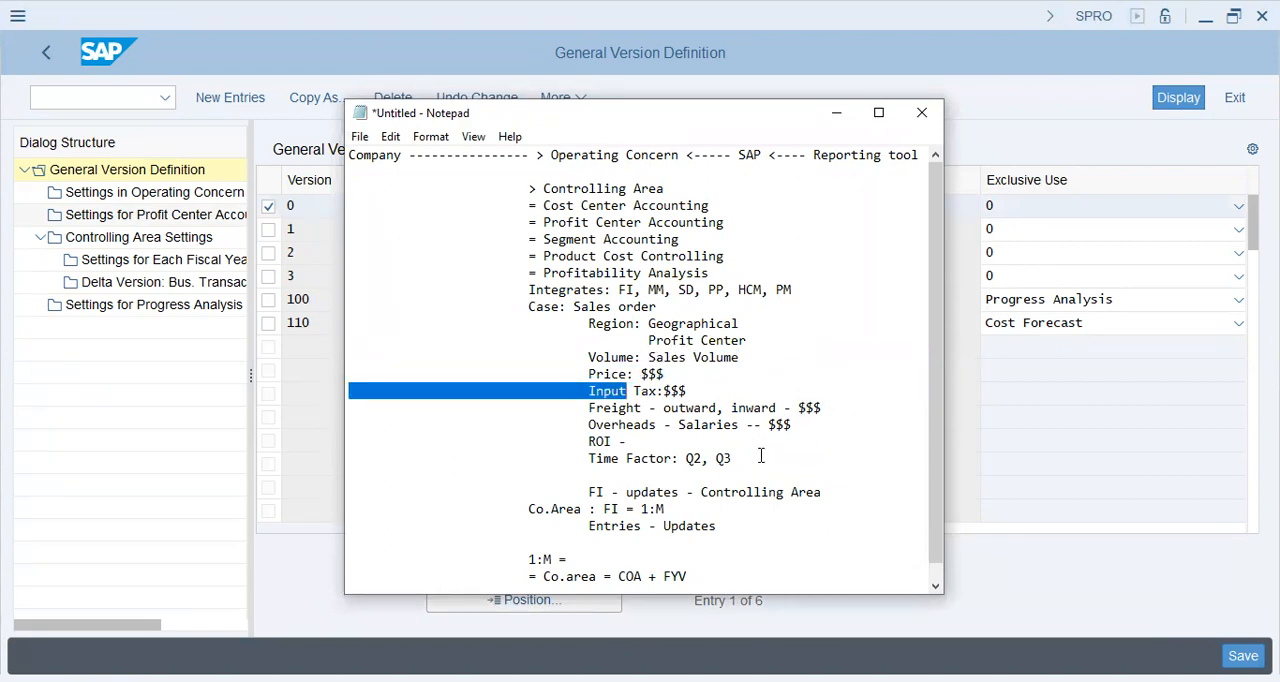
pyautogui.moveTo(760, 456); pyautogui.dragTo(572, 458)
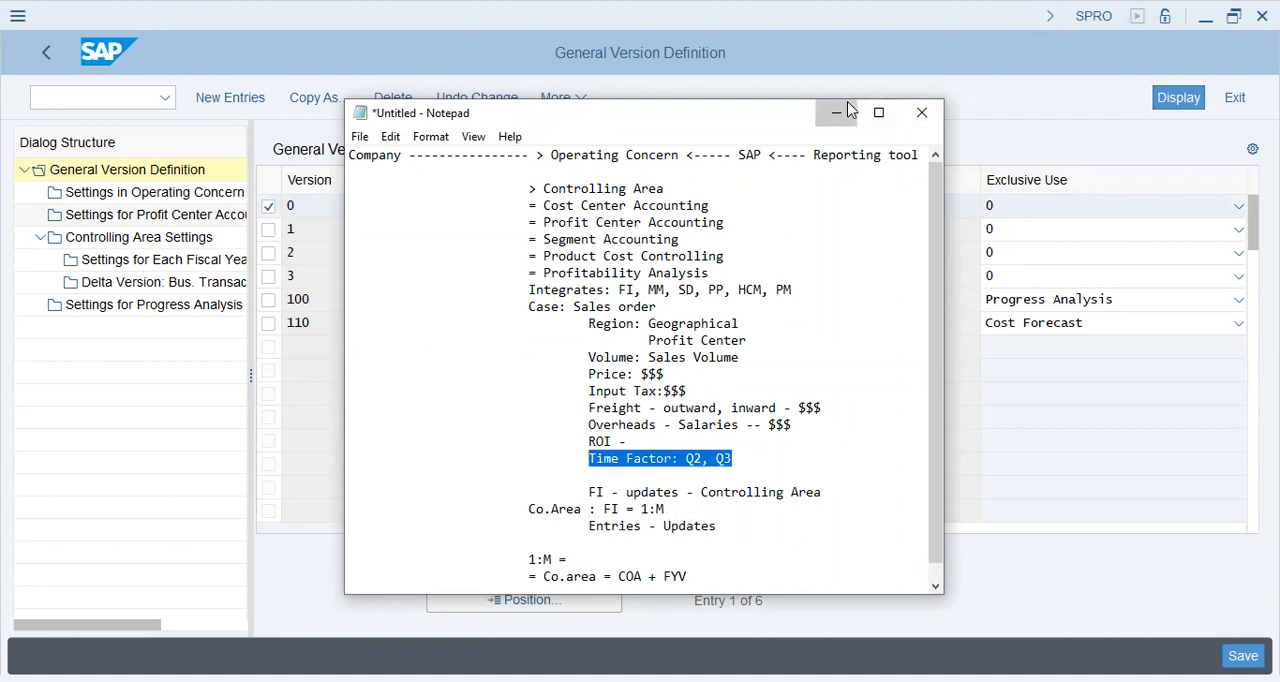
# Open the Settings for Profit Center Accounting of version 0, start new entries and check the CO area
pyautogui.click(152, 215)
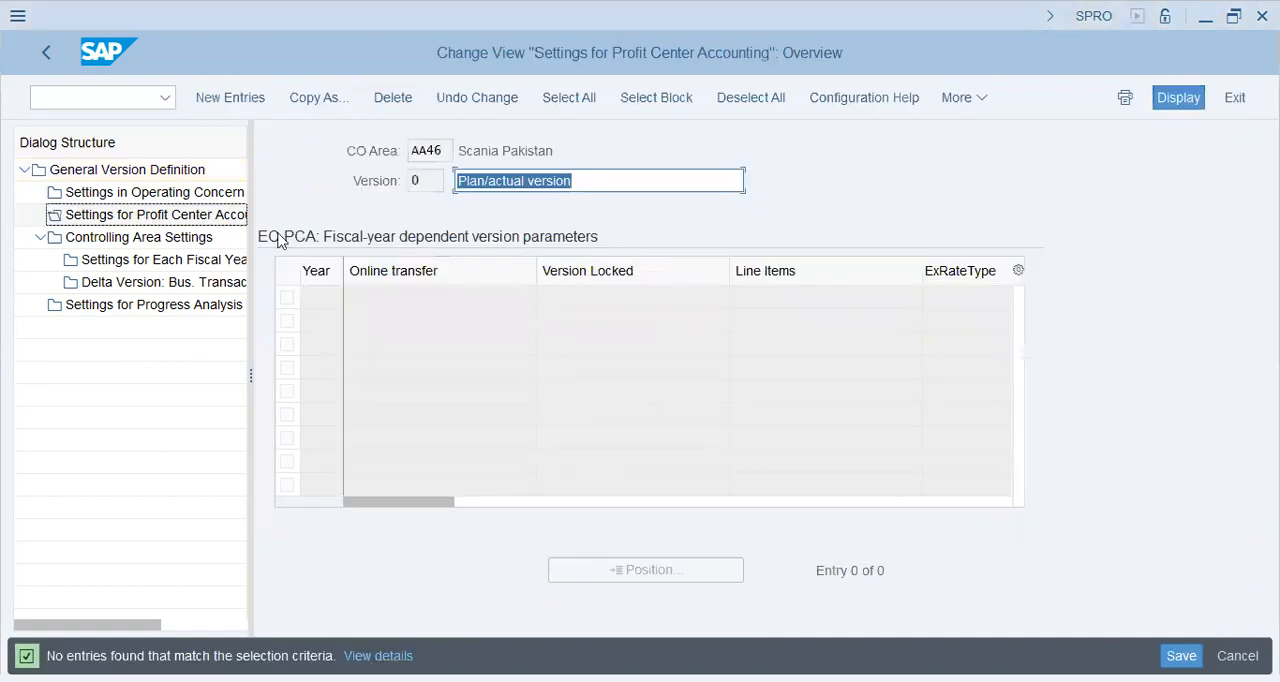
pyautogui.click(237, 112)
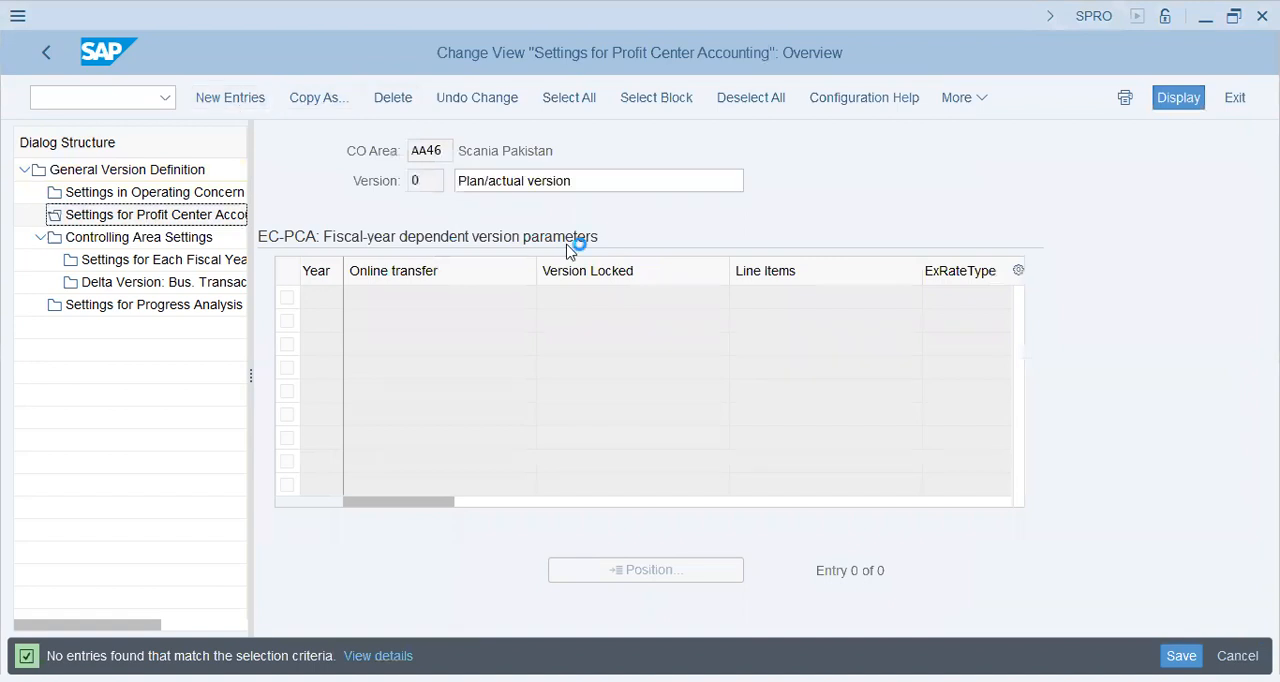
pyautogui.click(426, 151)
pyautogui.click(106, 98)
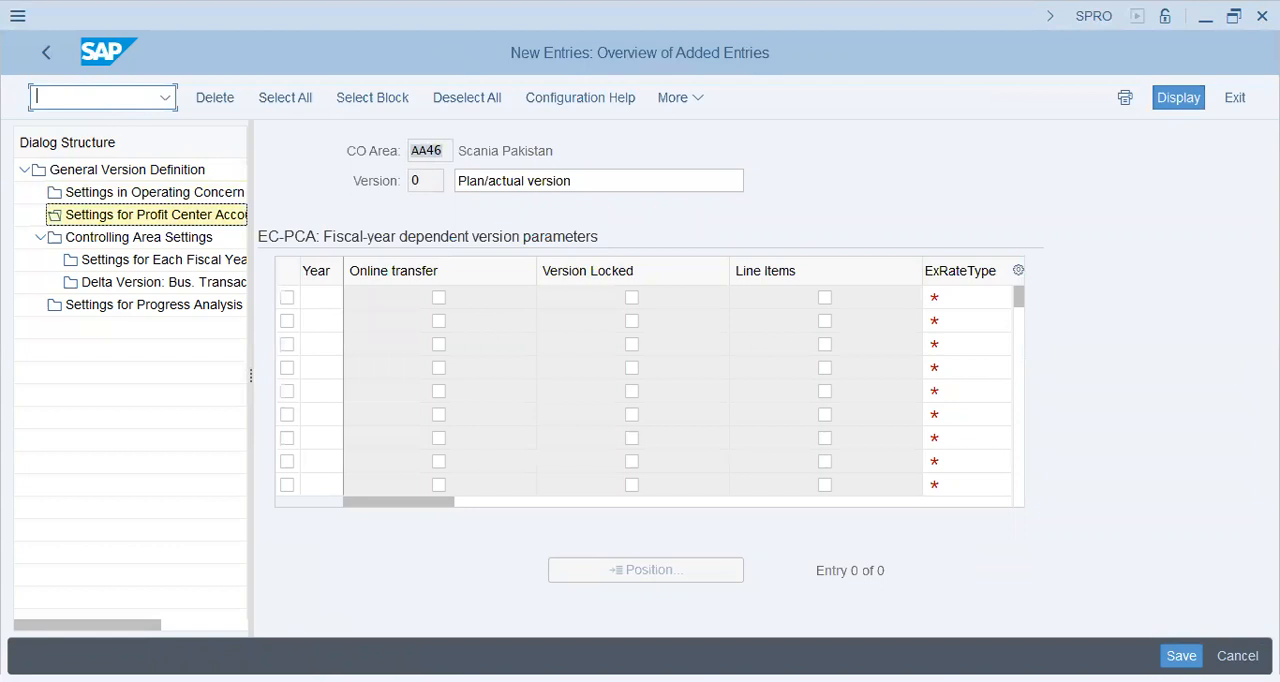
# Switch to the G/L account session, run transaction OKKS and set the controlling area to YL47
pyautogui.hotkey('alt', 'Tab')
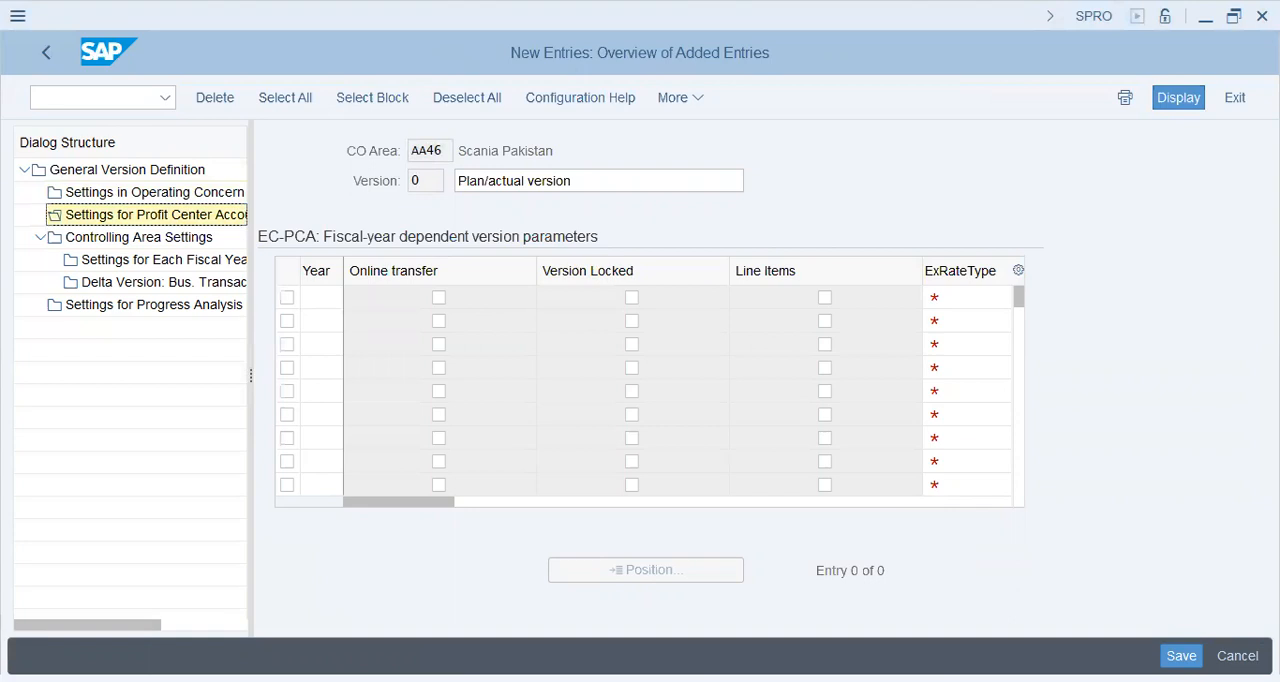
pyautogui.hotkey('alt', 'Tab')
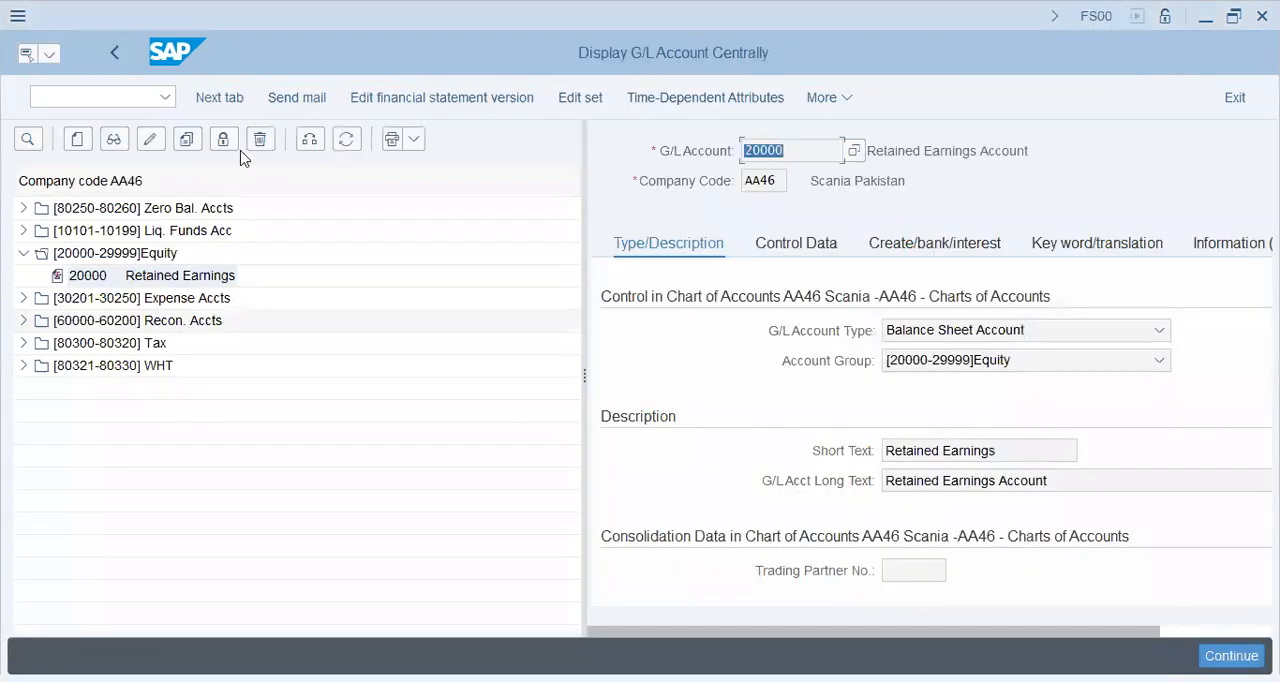
pyautogui.click(128, 100)
pyautogui.write('/n')
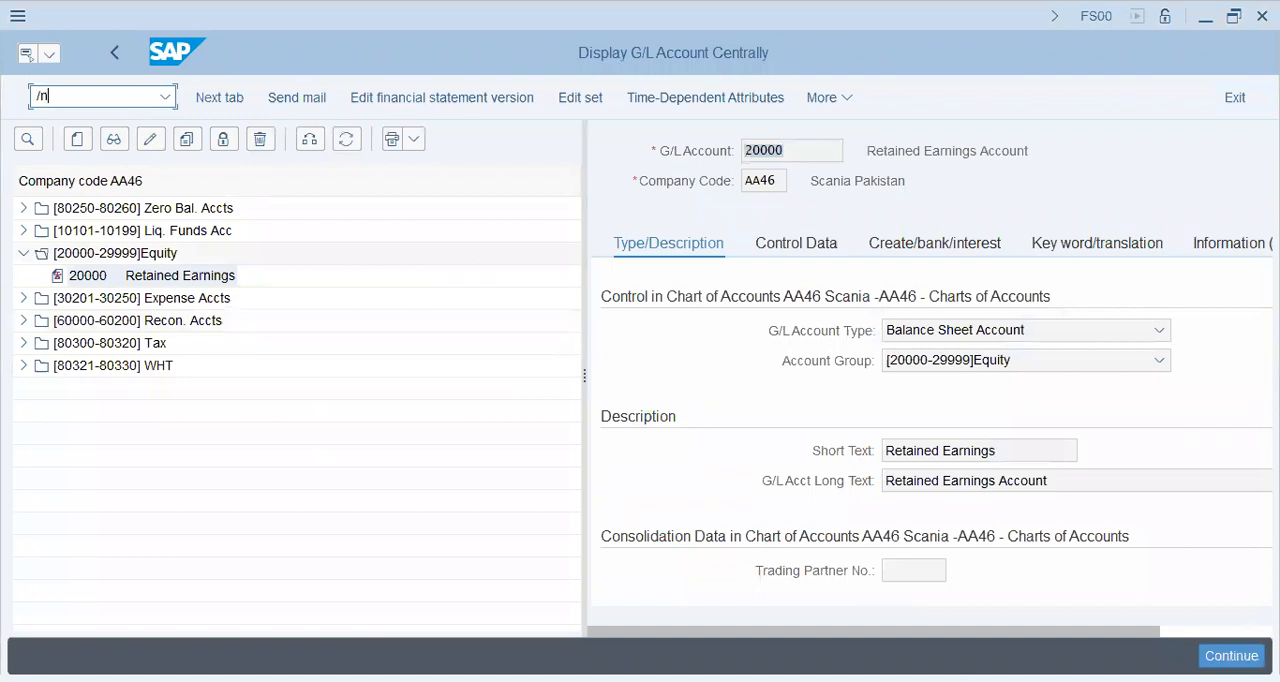
pyautogui.write('okks')
pyautogui.press('Return')
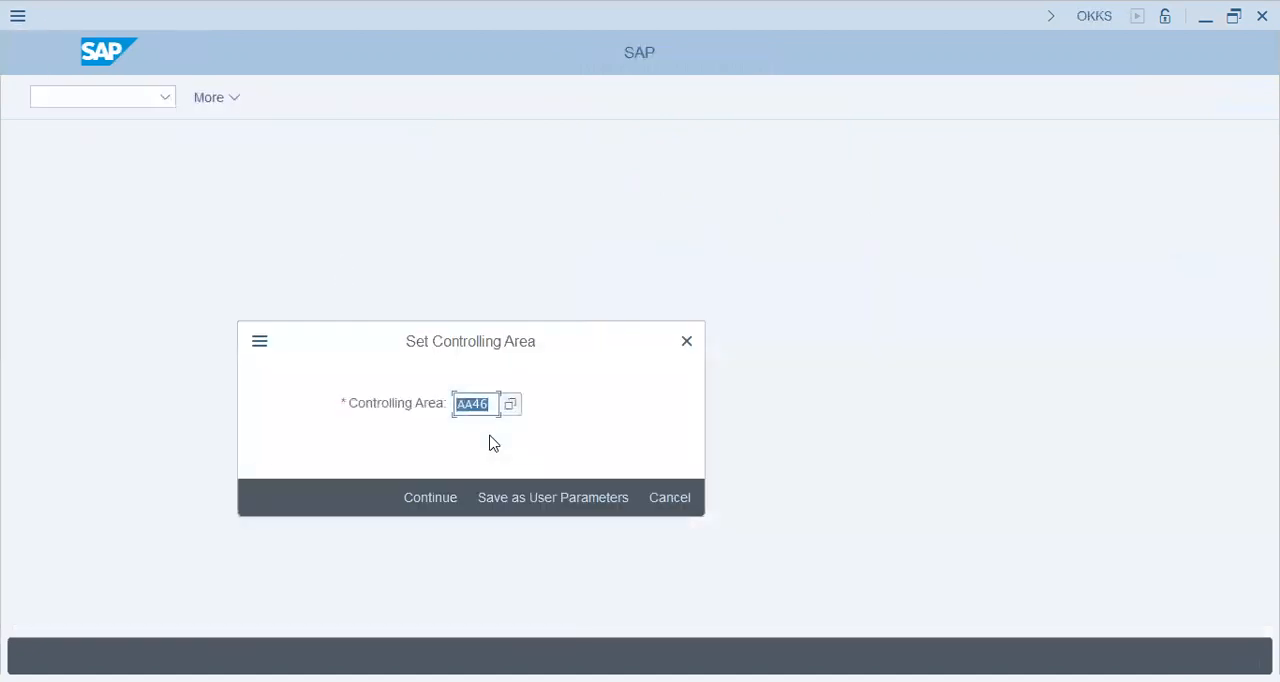
pyautogui.write('y147')
pyautogui.press('Return')
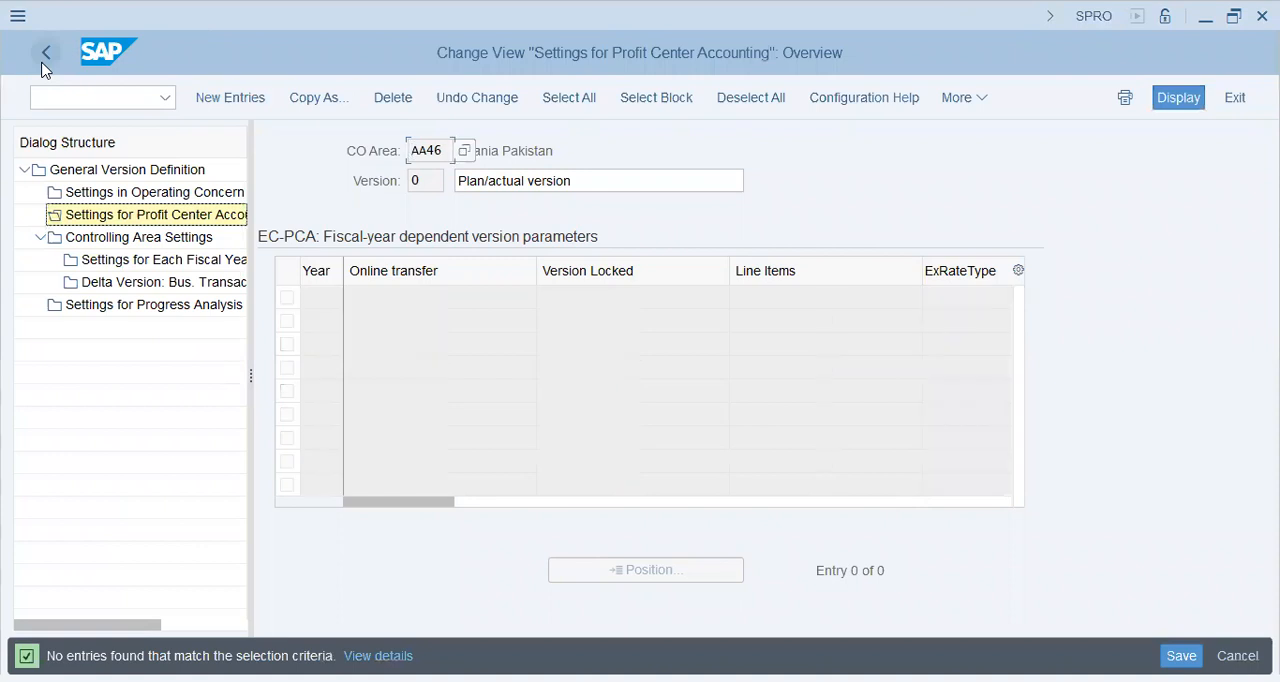
# Return to the IMG, reopen Create Versions for Valuation Methods and open version 0's Settings for Profit Center Accounting to check the CO area
pyautogui.click(42, 63)
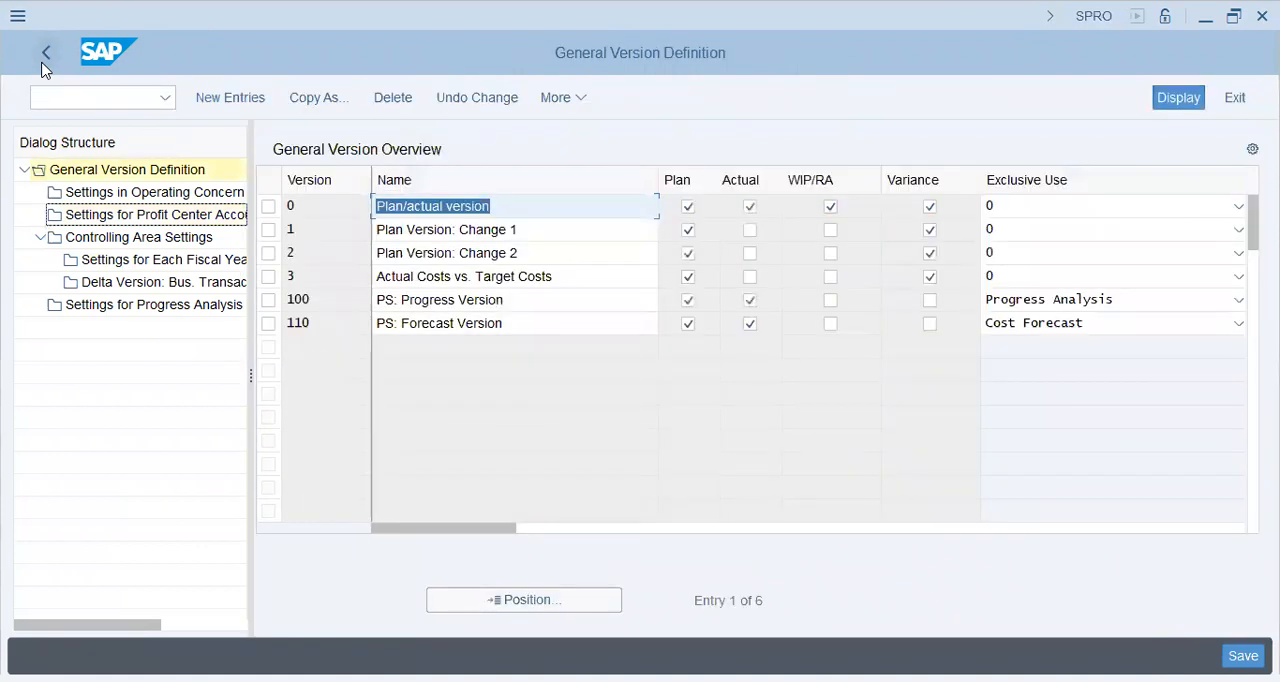
pyautogui.click(42, 64)
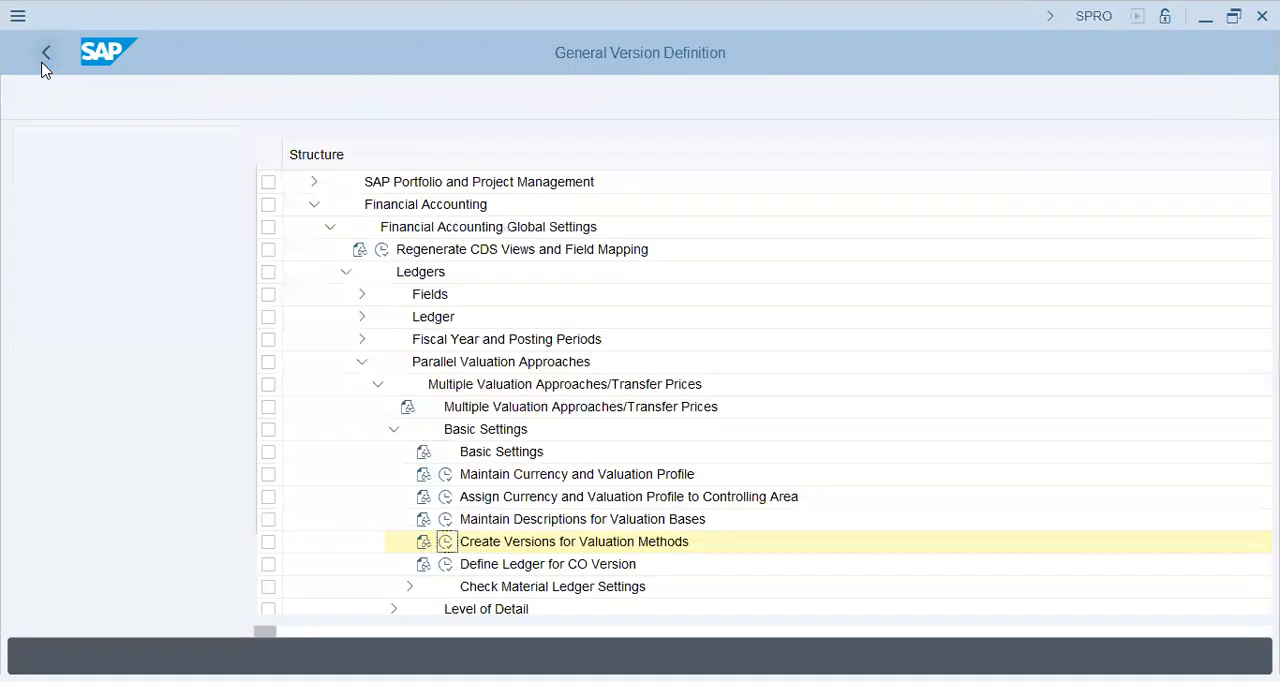
pyautogui.click(200, 543)
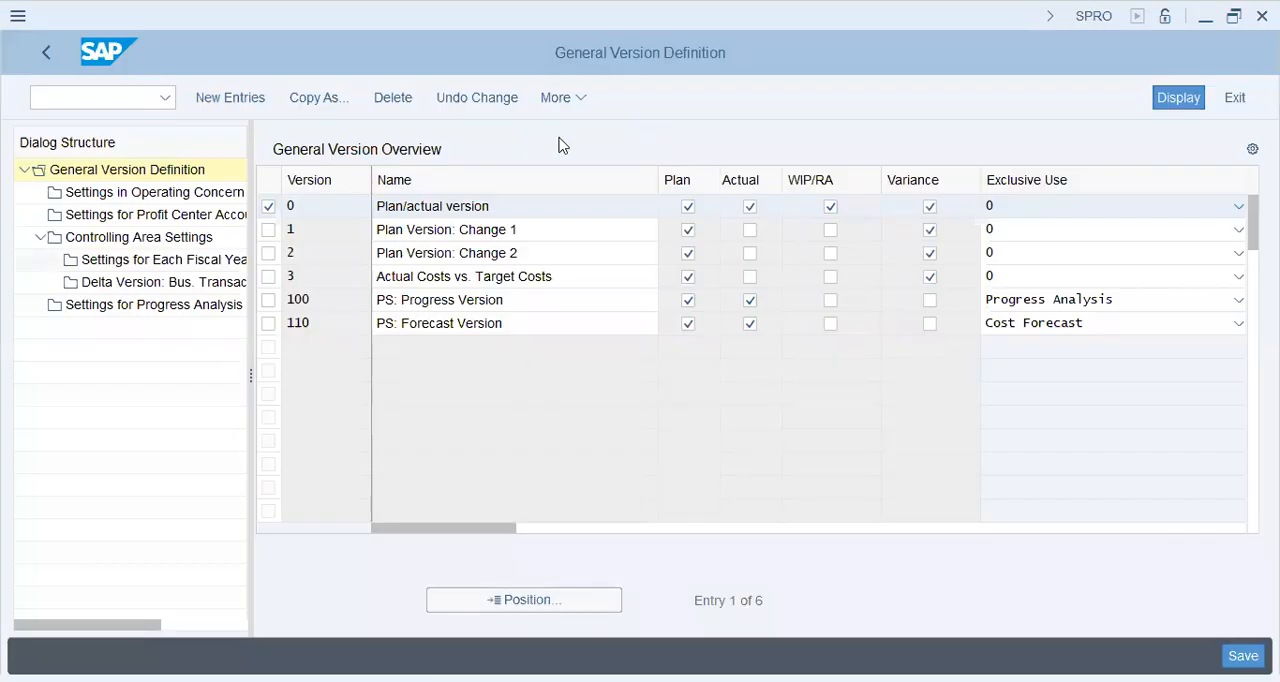
pyautogui.click(317, 214)
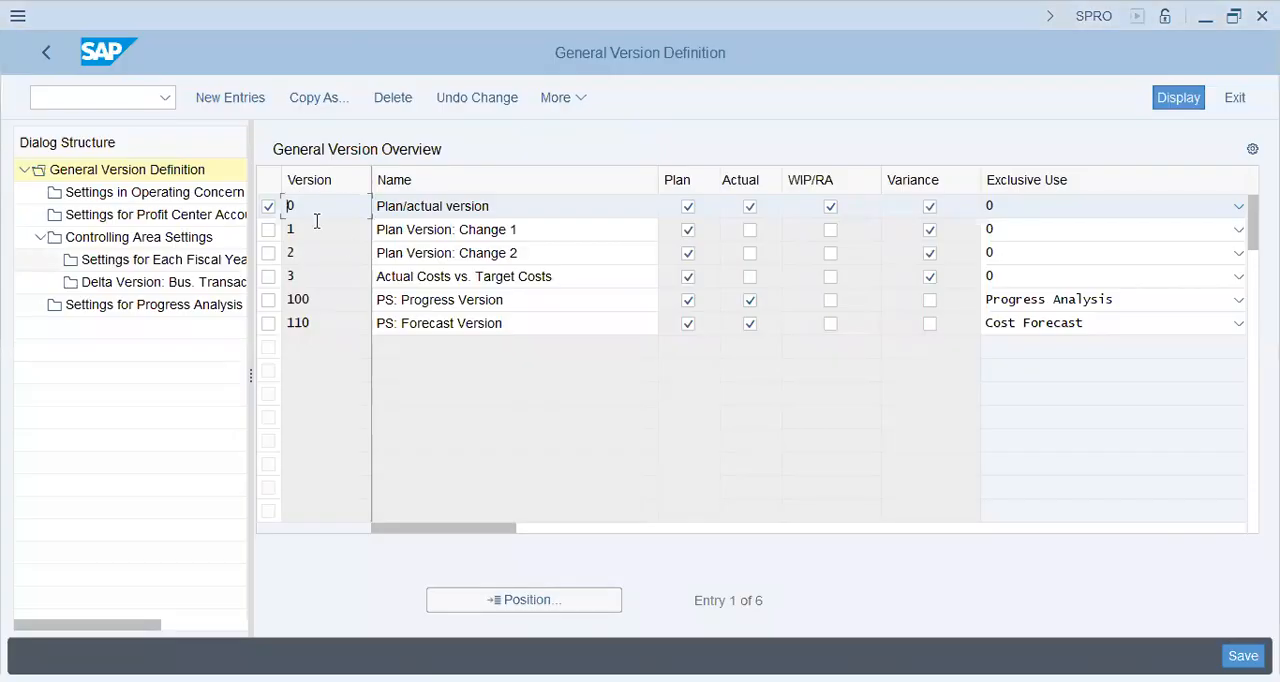
pyautogui.click(160, 215)
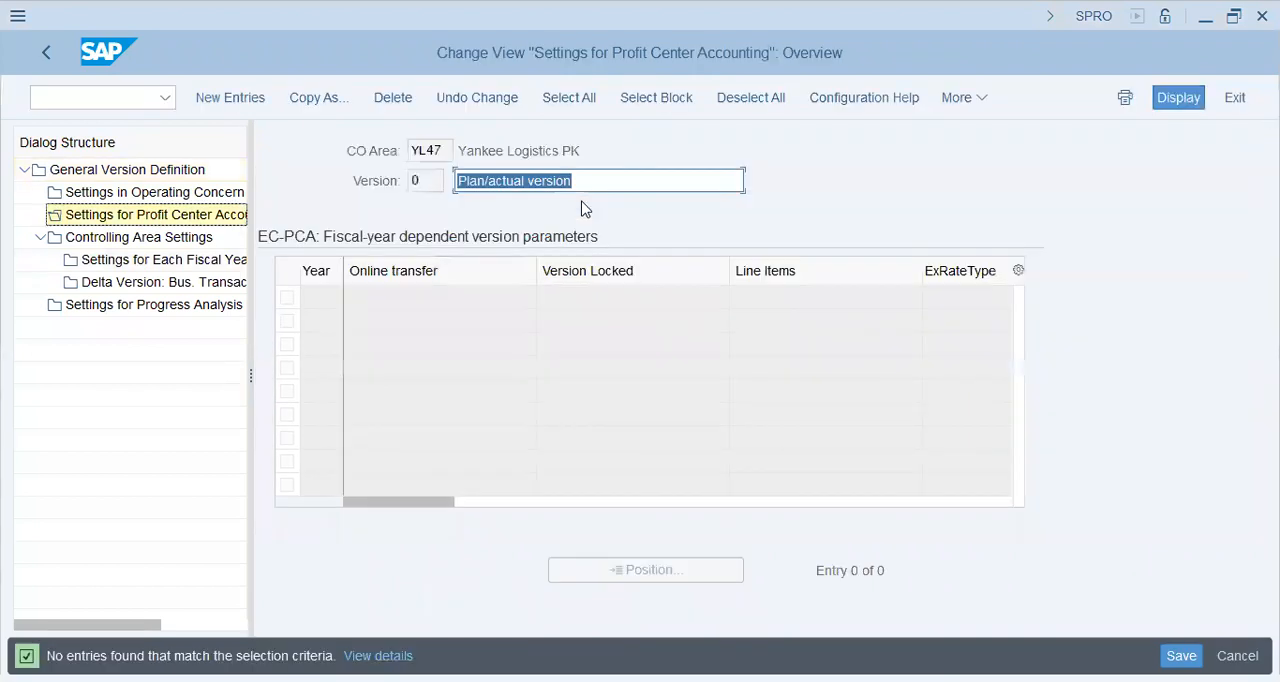
pyautogui.click(437, 152)
pyautogui.moveTo(380, 163); pyautogui.dragTo(368, 150)
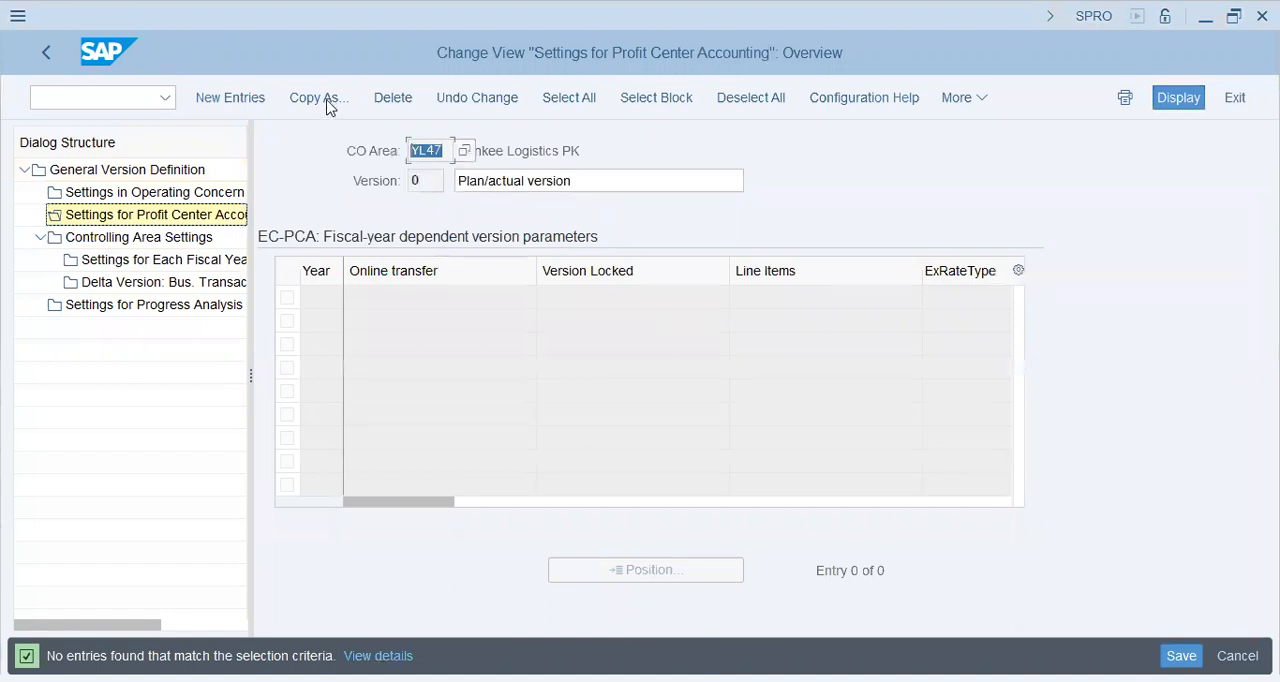
# Add a new entry for year 2023 with Online transfer and Line Items enabled and exchange rate type M
pyautogui.click(247, 100)
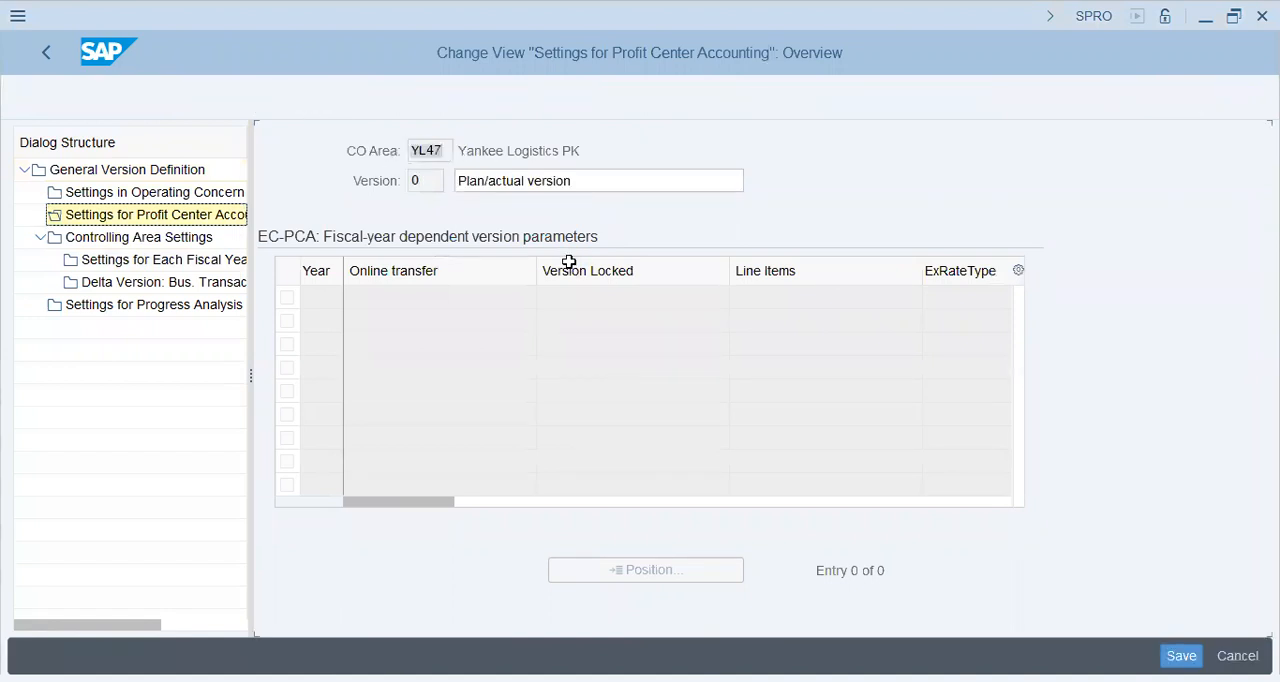
pyautogui.write('2023')
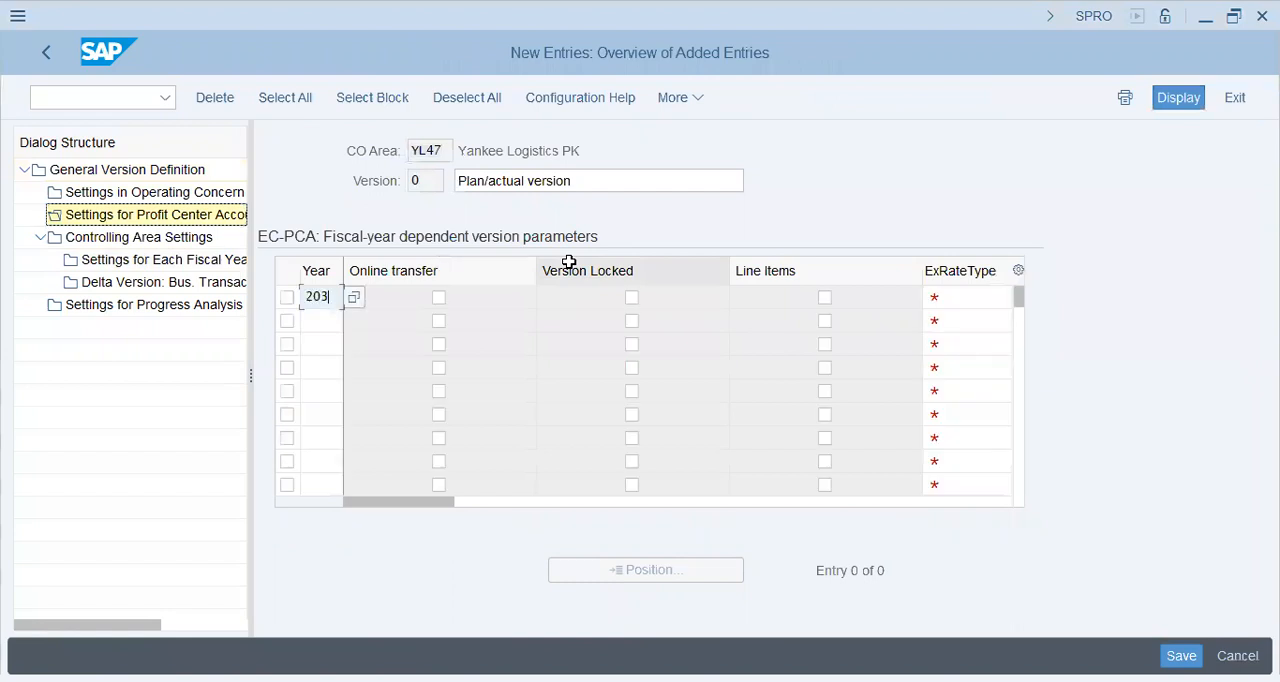
pyautogui.press('Tab')
pyautogui.press('space')
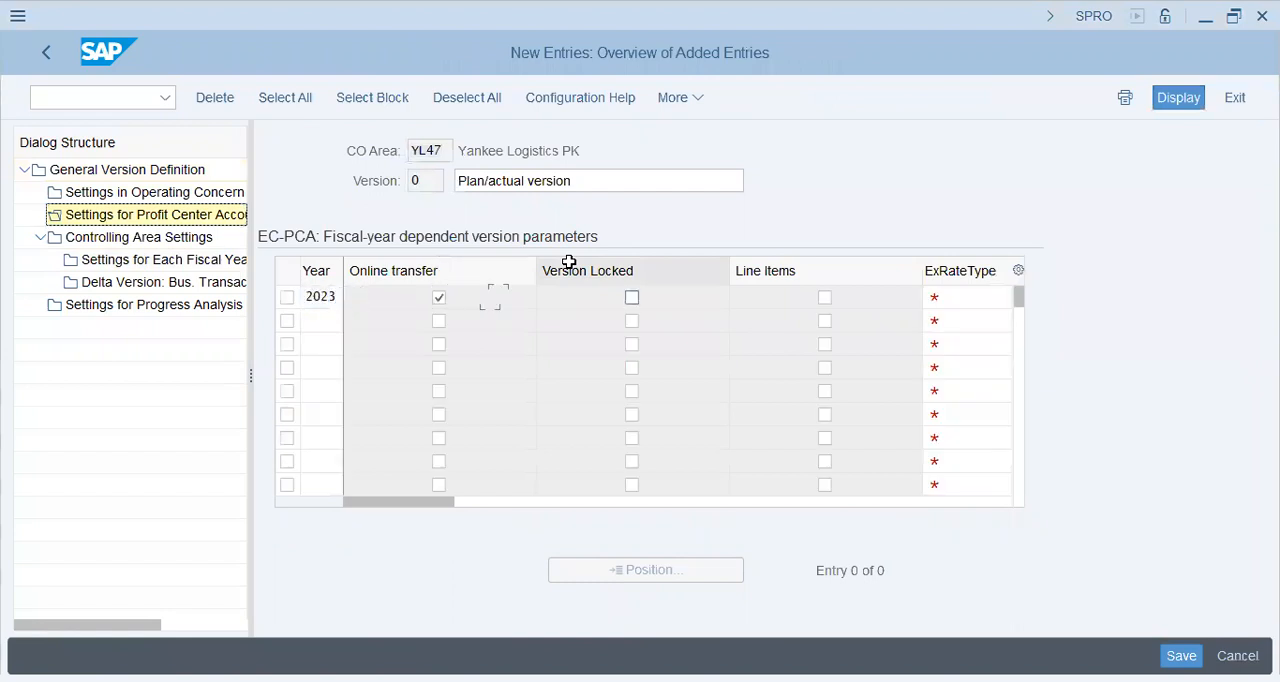
pyautogui.press('Tab')
pyautogui.press('space')
pyautogui.press('Tab')
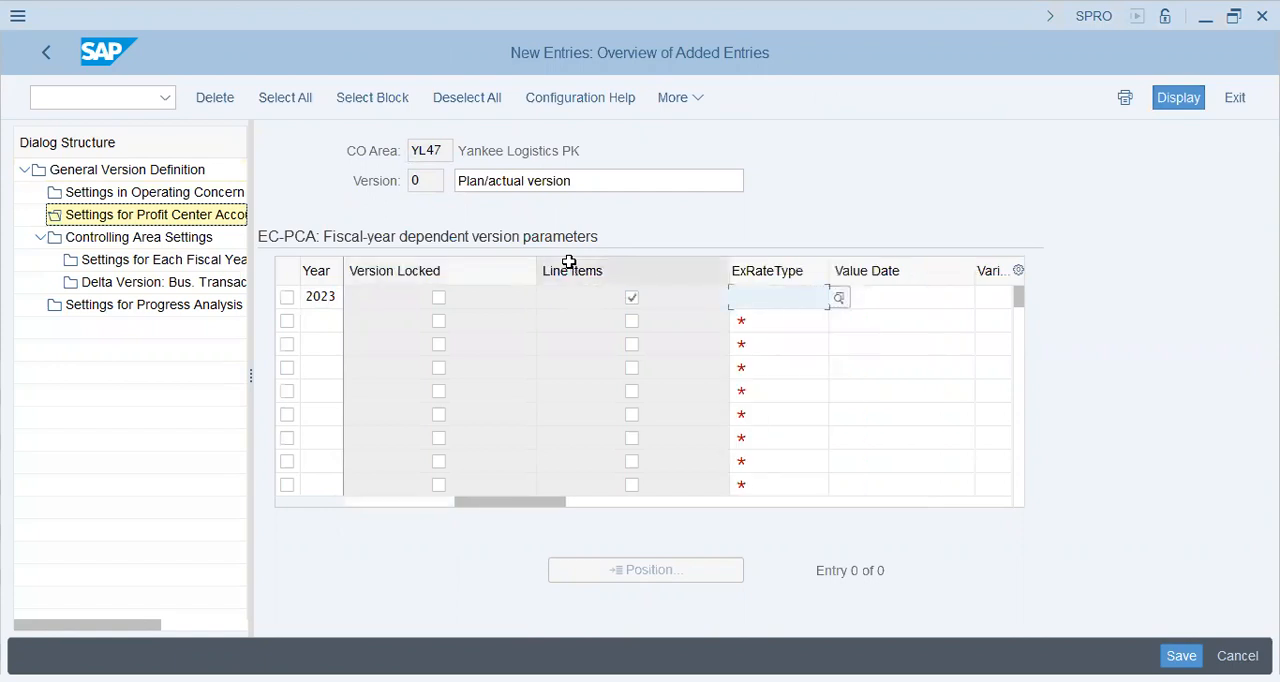
pyautogui.write('m')
pyautogui.press('Tab')
pyautogui.press('Tab')
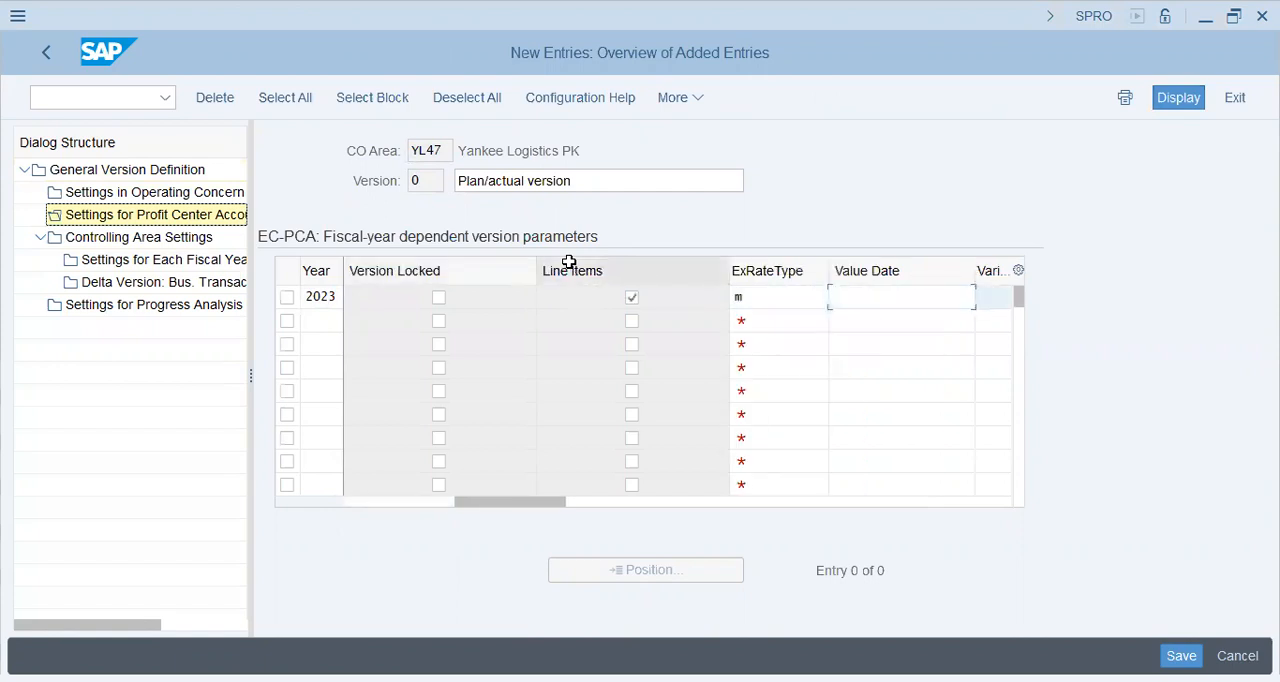
# Check the Value Date and Variant for TP columns, save the 2023 entry with the customizing request and leave the new entries
pyautogui.moveTo(550, 507); pyautogui.dragTo(883, 486)
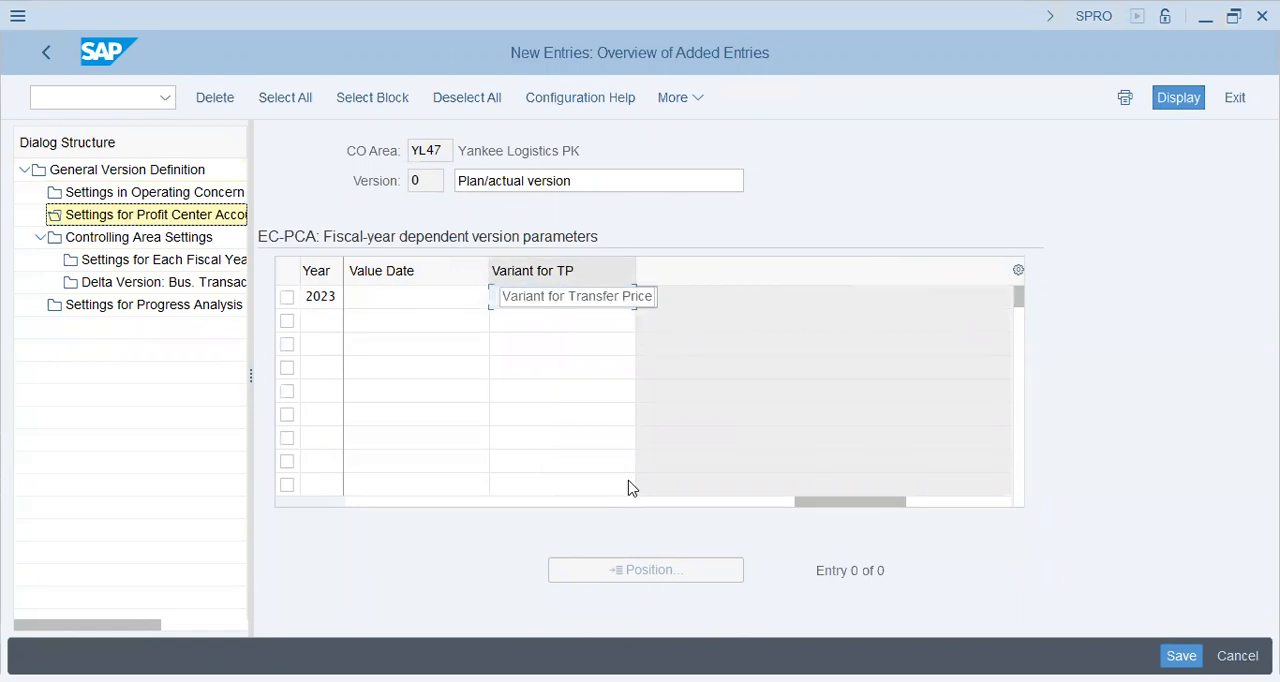
pyautogui.click(376, 504)
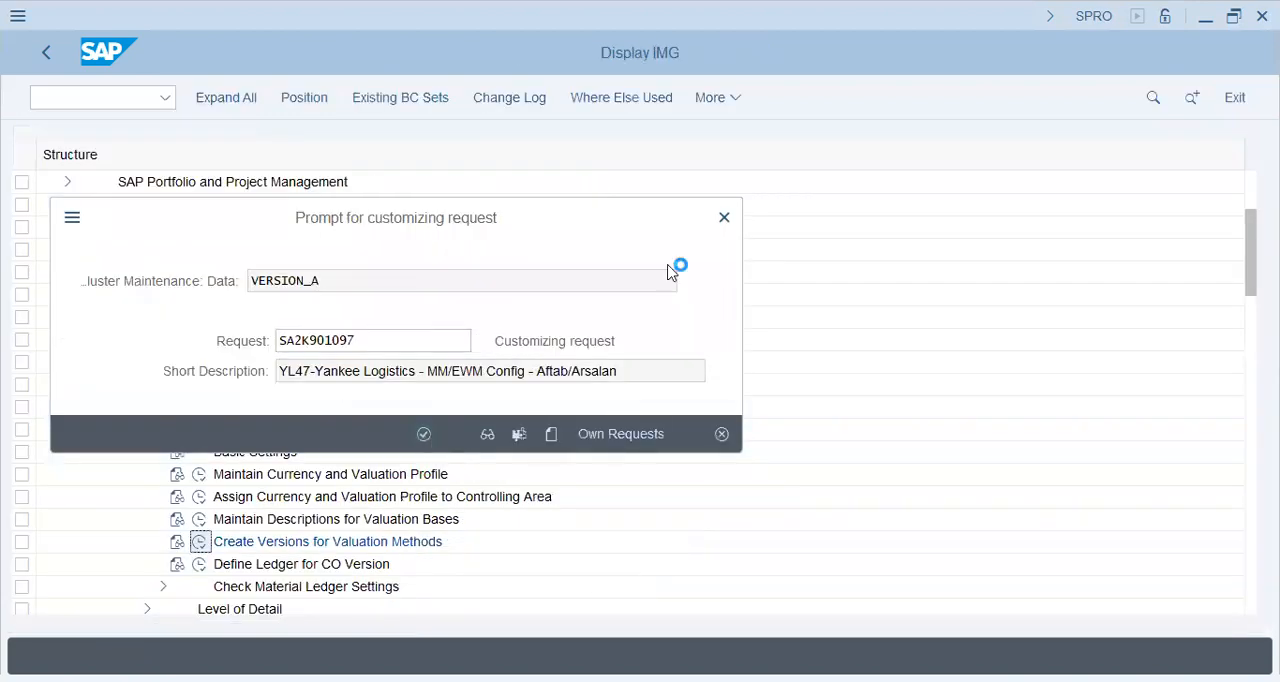
pyautogui.press('Return')
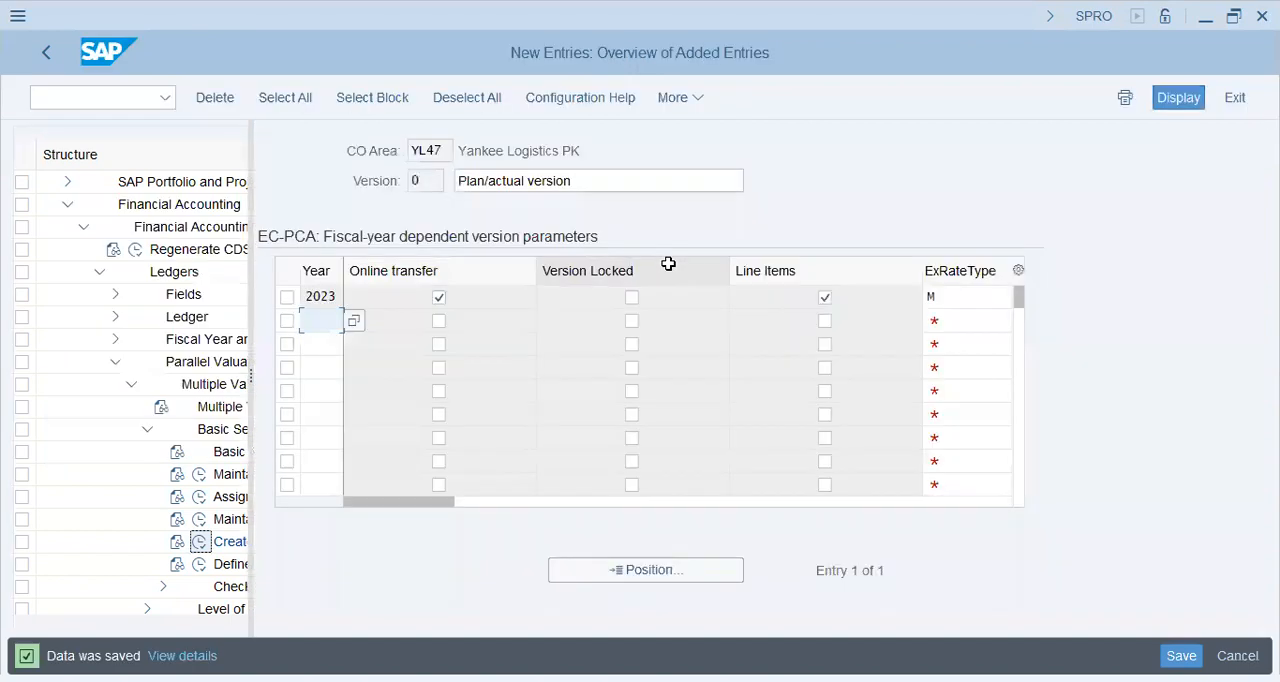
pyautogui.click(56, 60)
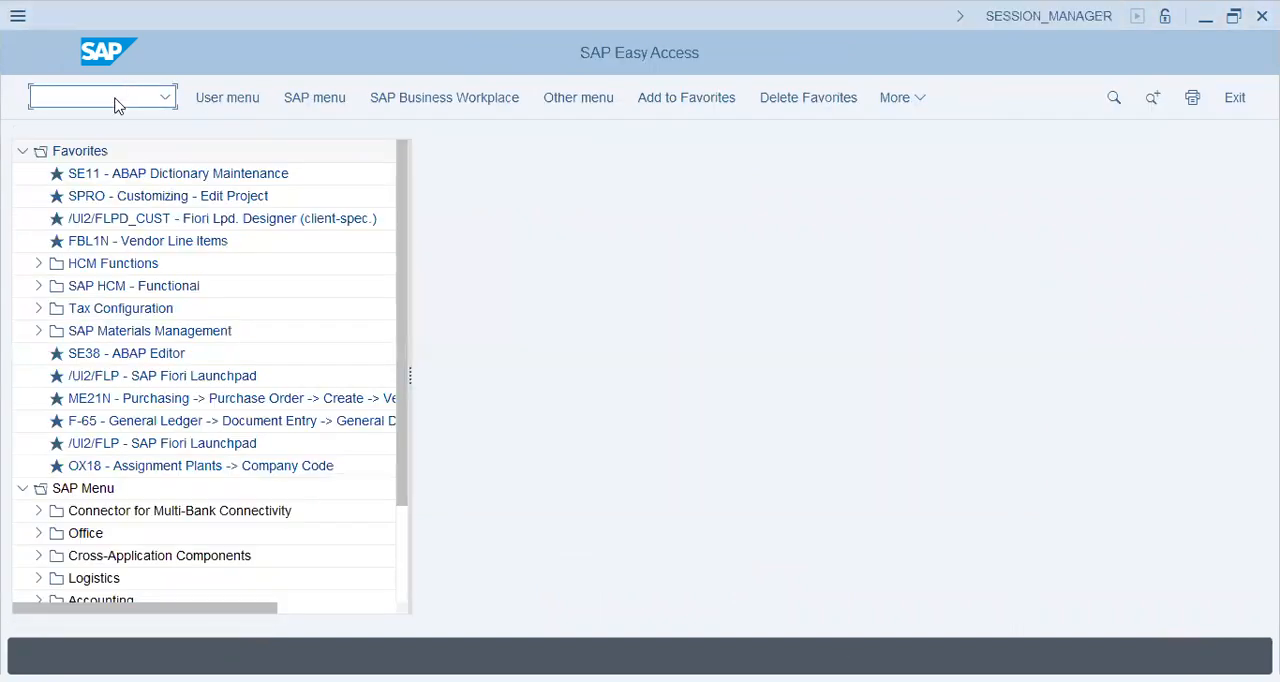
# In the SAP Easy Access session, run transaction FB03 and list the documents of company code AA42
pyautogui.write('/nfb03')
pyautogui.press('Return')
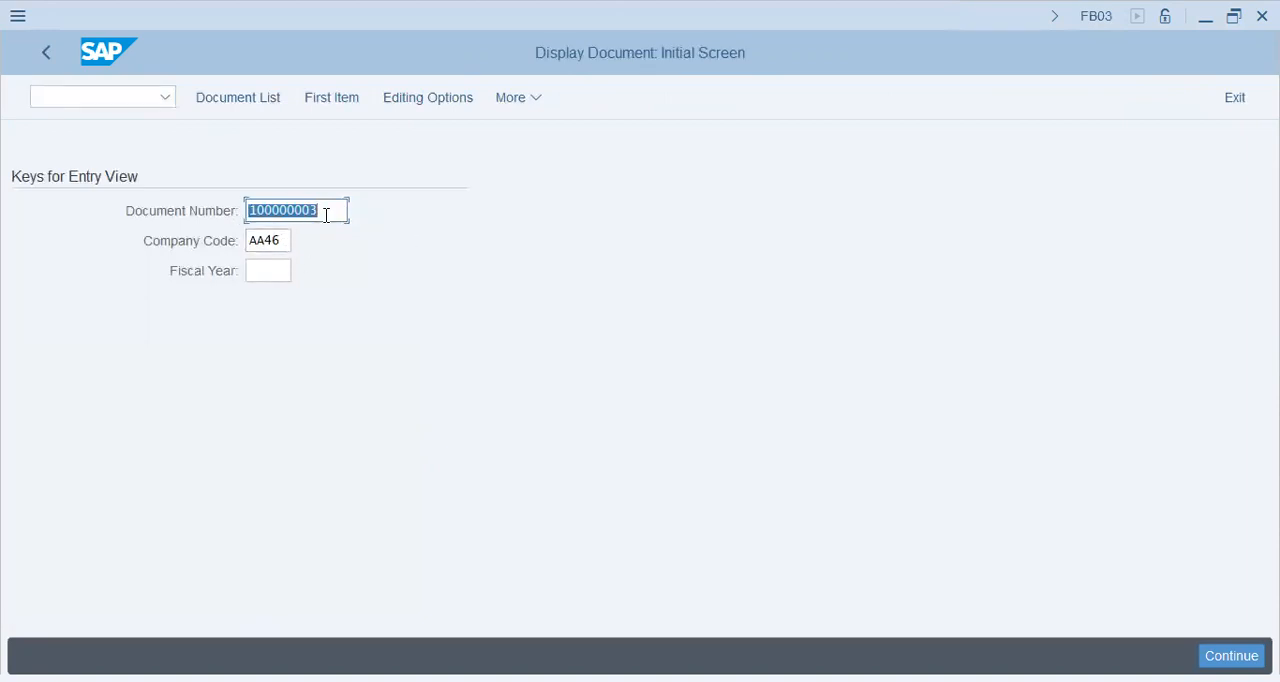
pyautogui.click(257, 99)
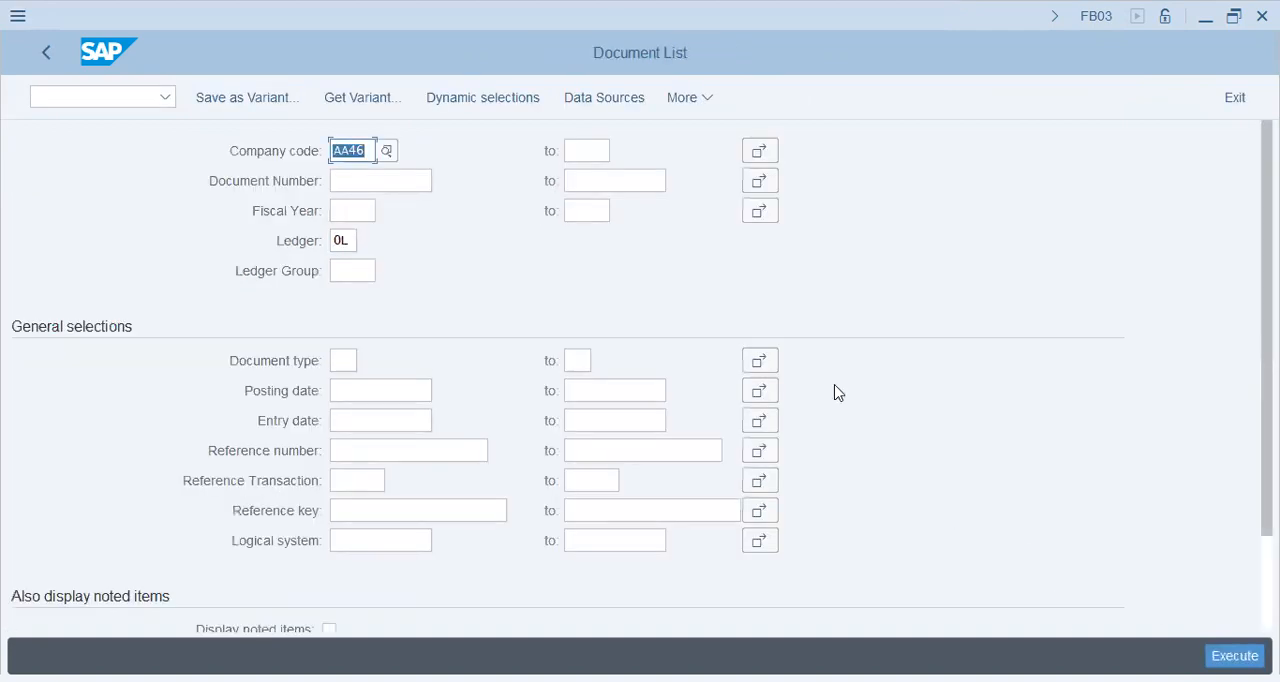
pyautogui.write('aa43')
pyautogui.press('BackSpace')
pyautogui.write('2')
pyautogui.press('F8')
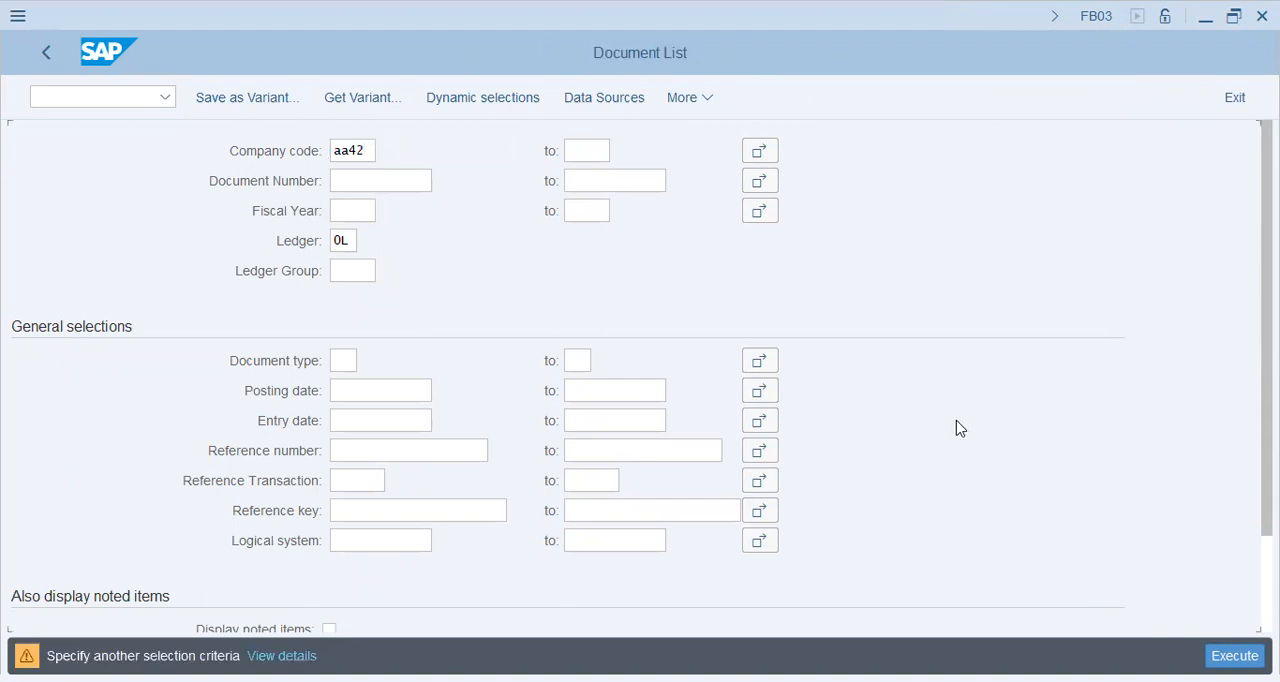
pyautogui.press('Return')
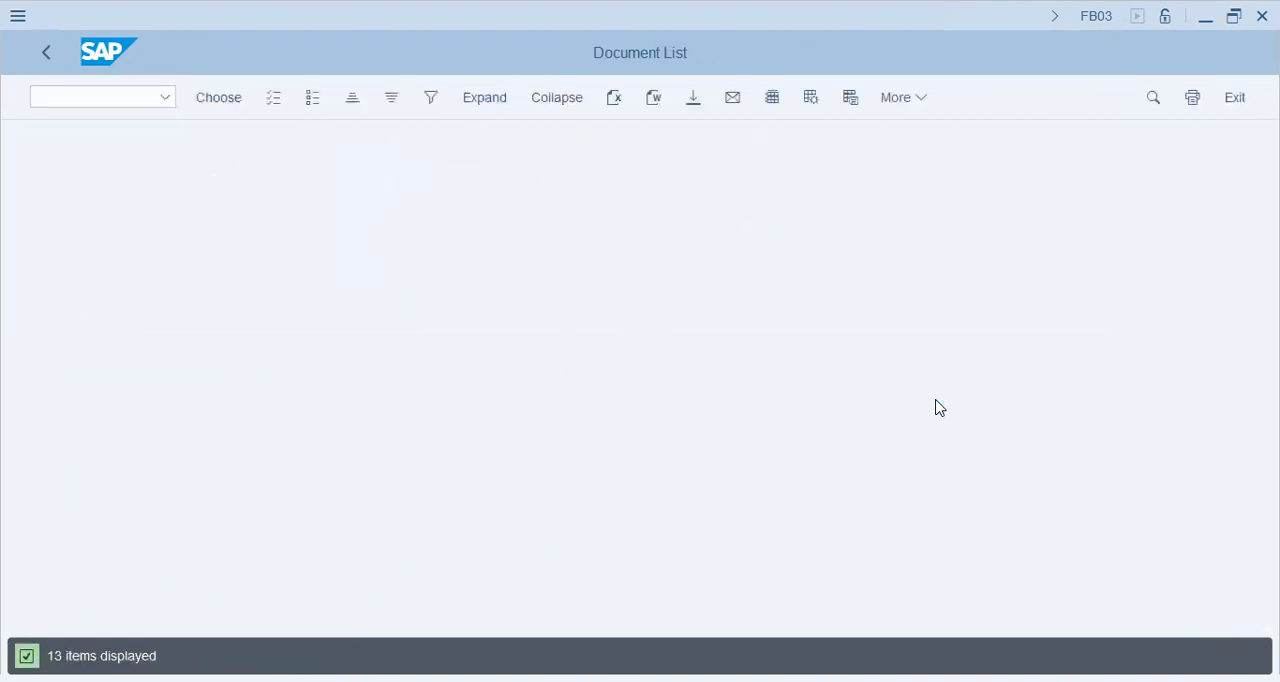
# Open the SA document dated 03.01.2023, examine its petty expense and petty cash line items and return to the document list
pyautogui.click(124, 316)
pyautogui.click(265, 315)
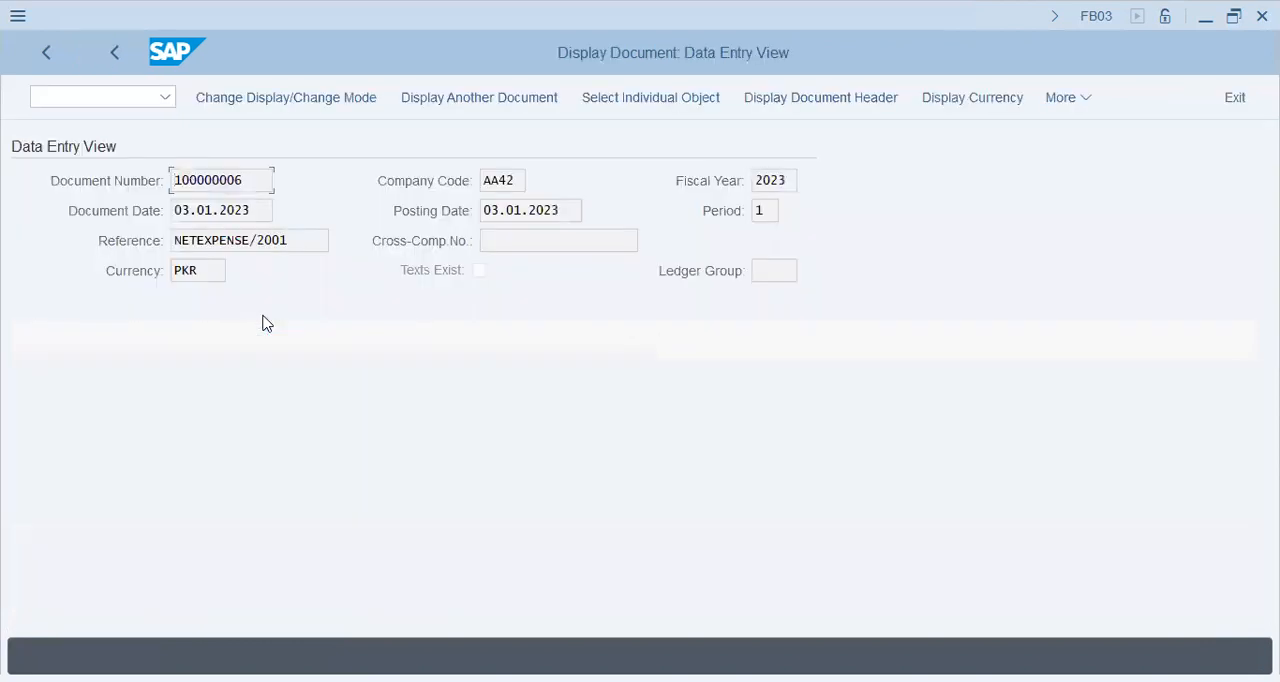
pyautogui.click(251, 414)
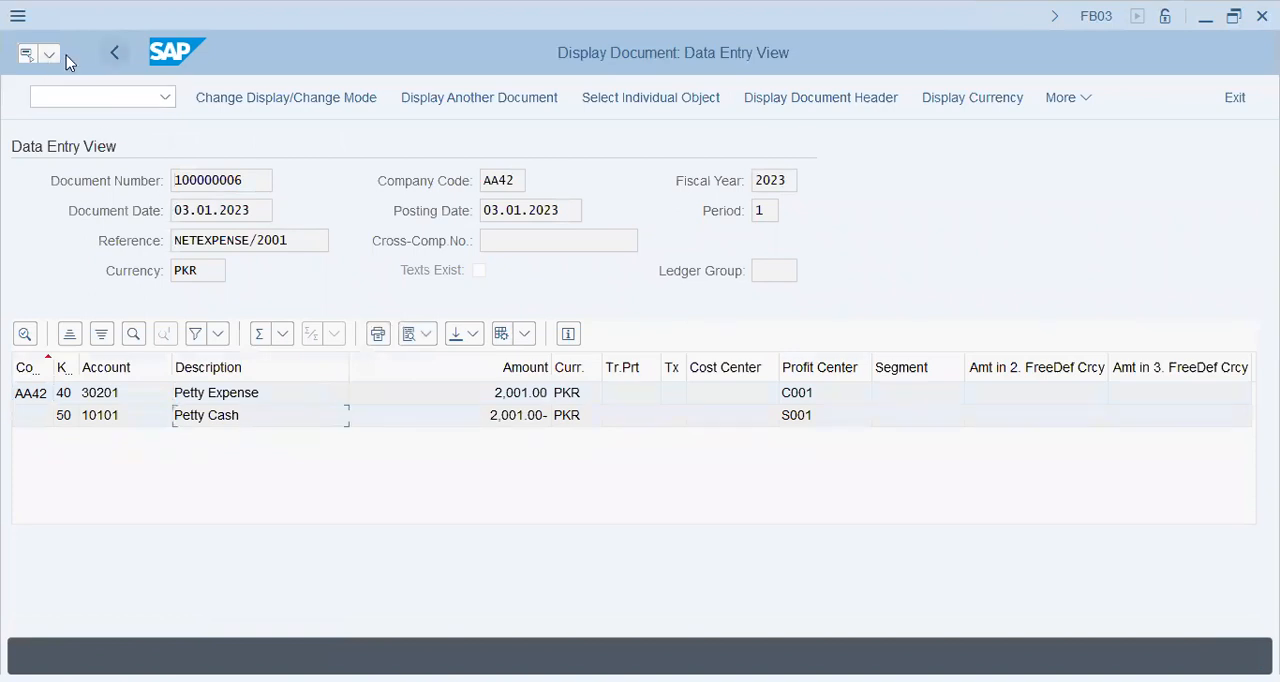
pyautogui.doubleClick(360, 397)
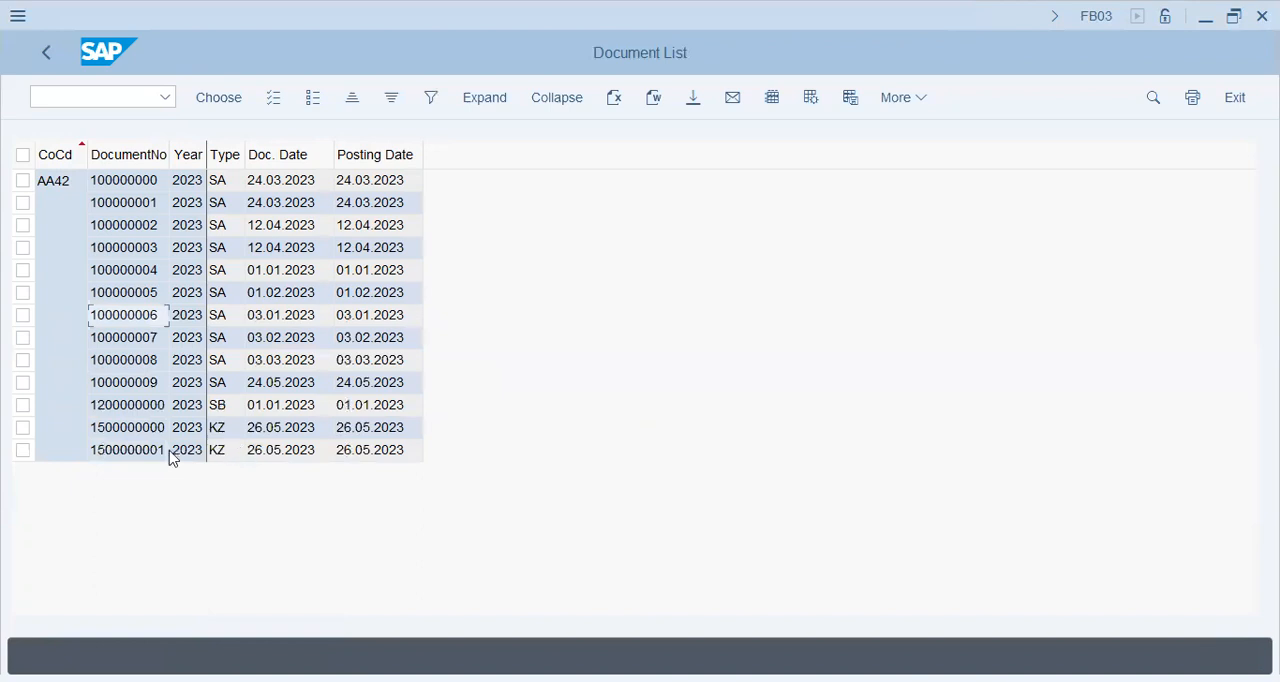
# Open the last KZ document dated 26.05.2023 and examine its line items' amounts, profit centers and segment column
pyautogui.doubleClick(150, 452)
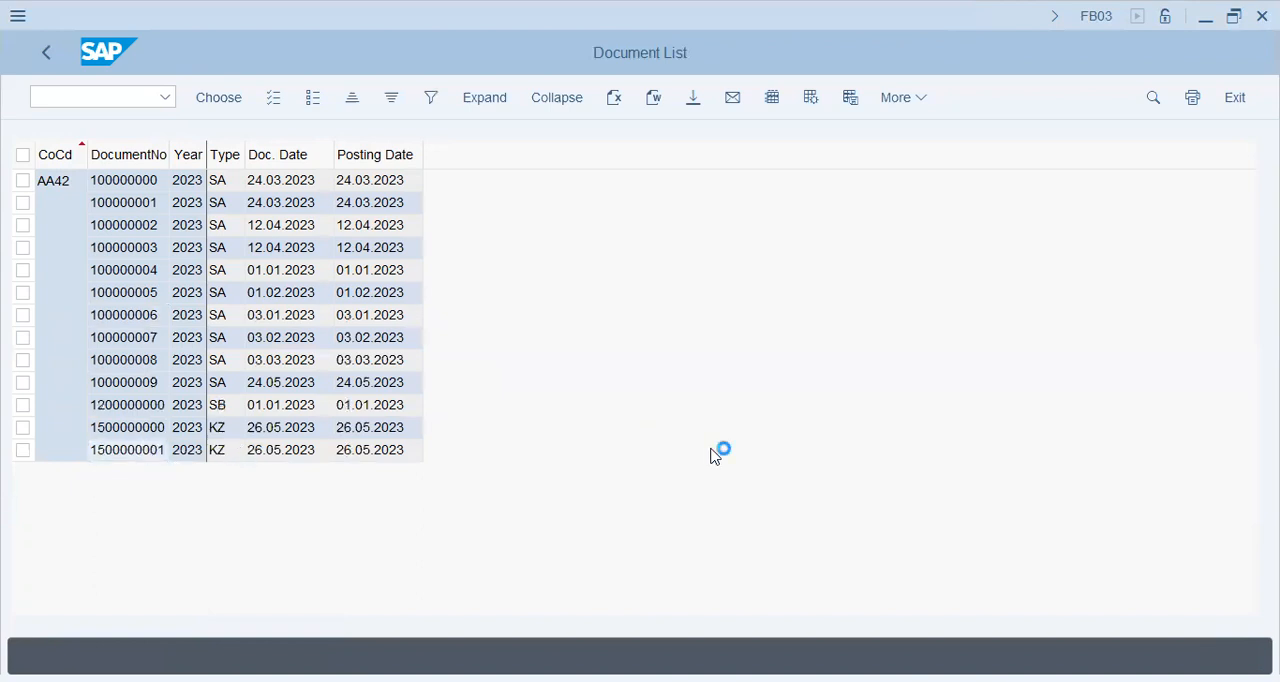
pyautogui.doubleClick(211, 454)
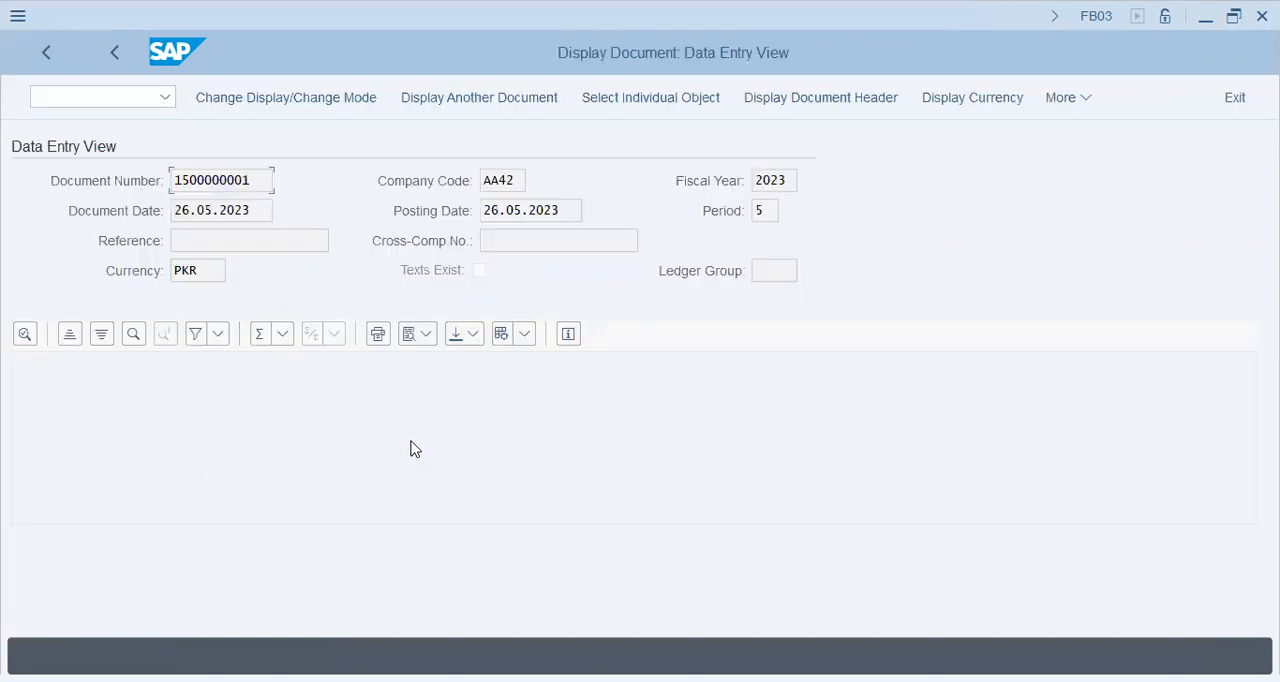
pyautogui.click(168, 446)
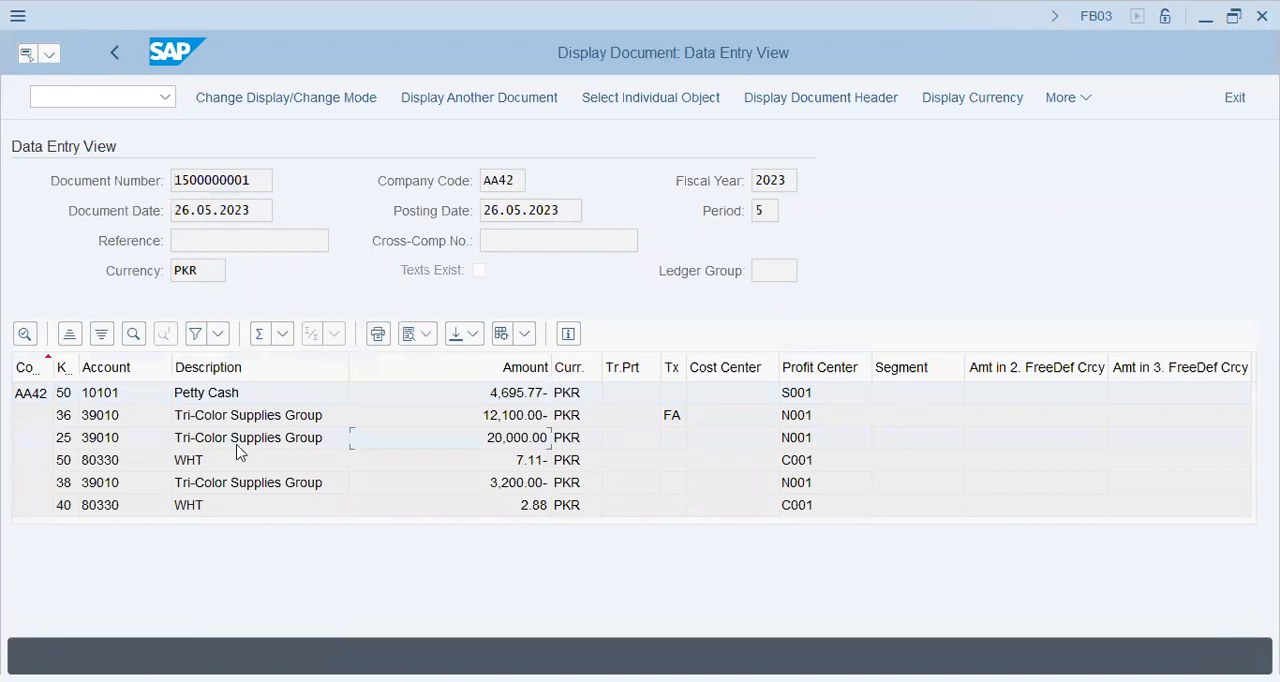
pyautogui.click(238, 480)
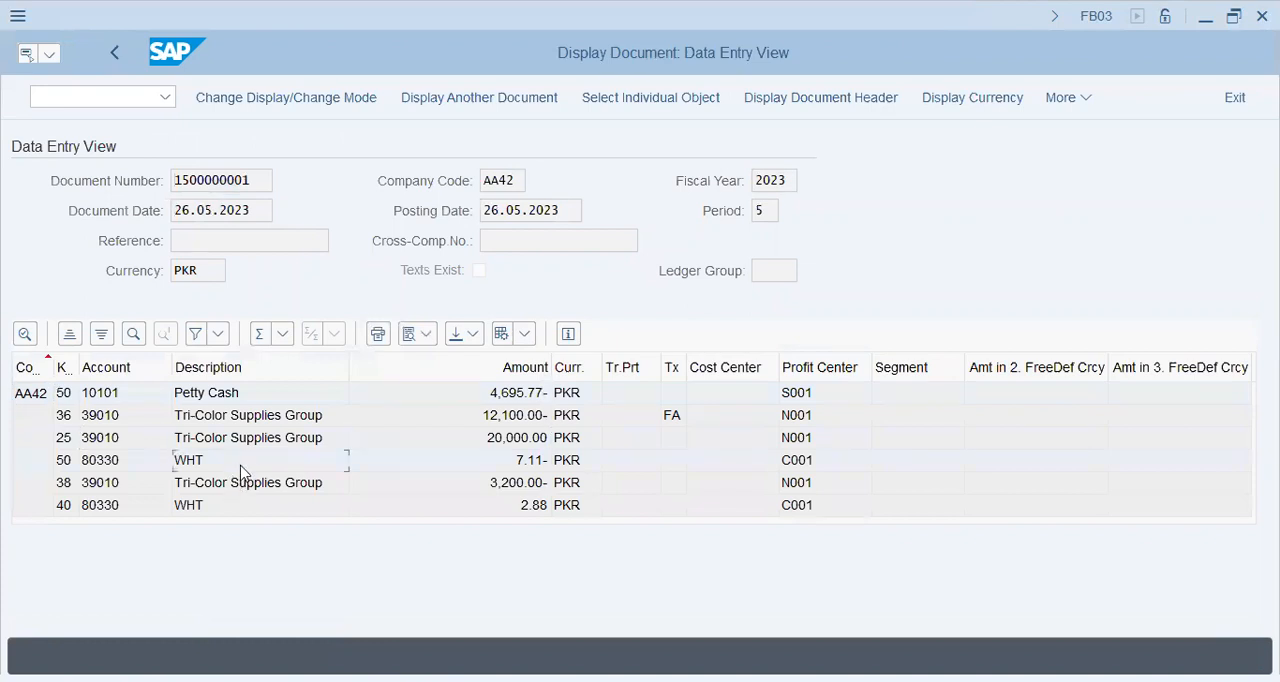
pyautogui.click(535, 463)
pyautogui.click(314, 420)
pyautogui.click(917, 397)
pyautogui.hotkey('alt', 'Tab')
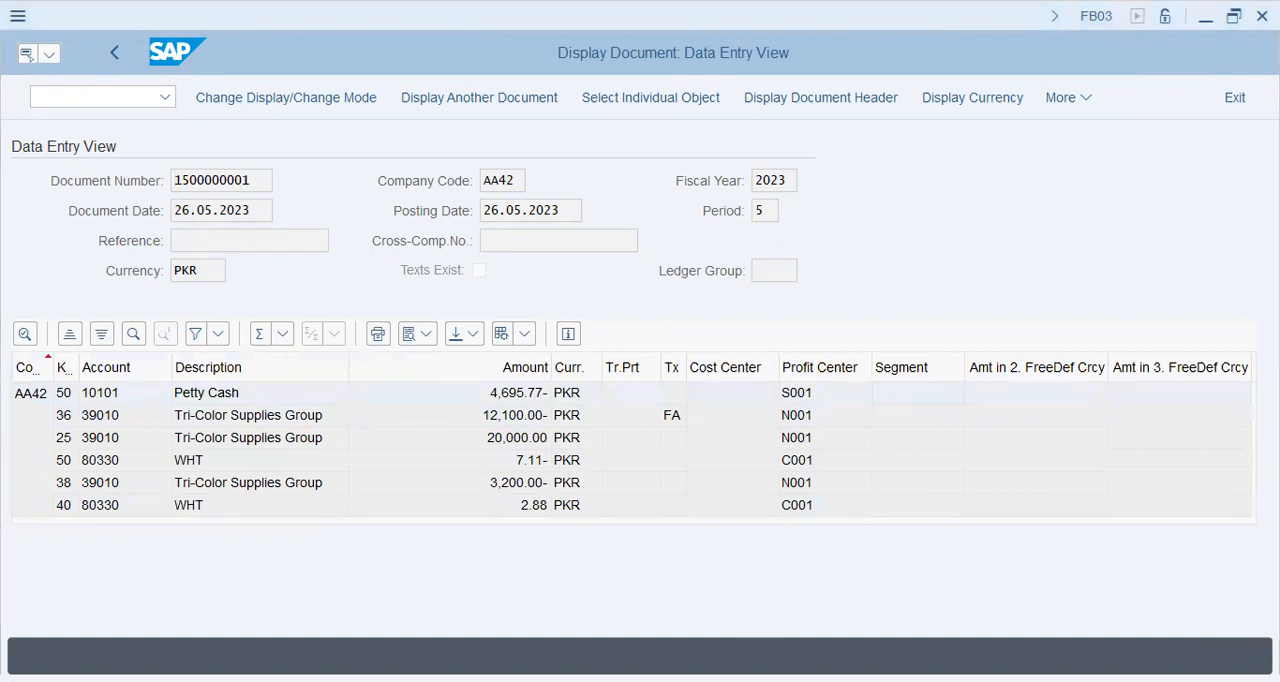
pyautogui.click(1028, 461)
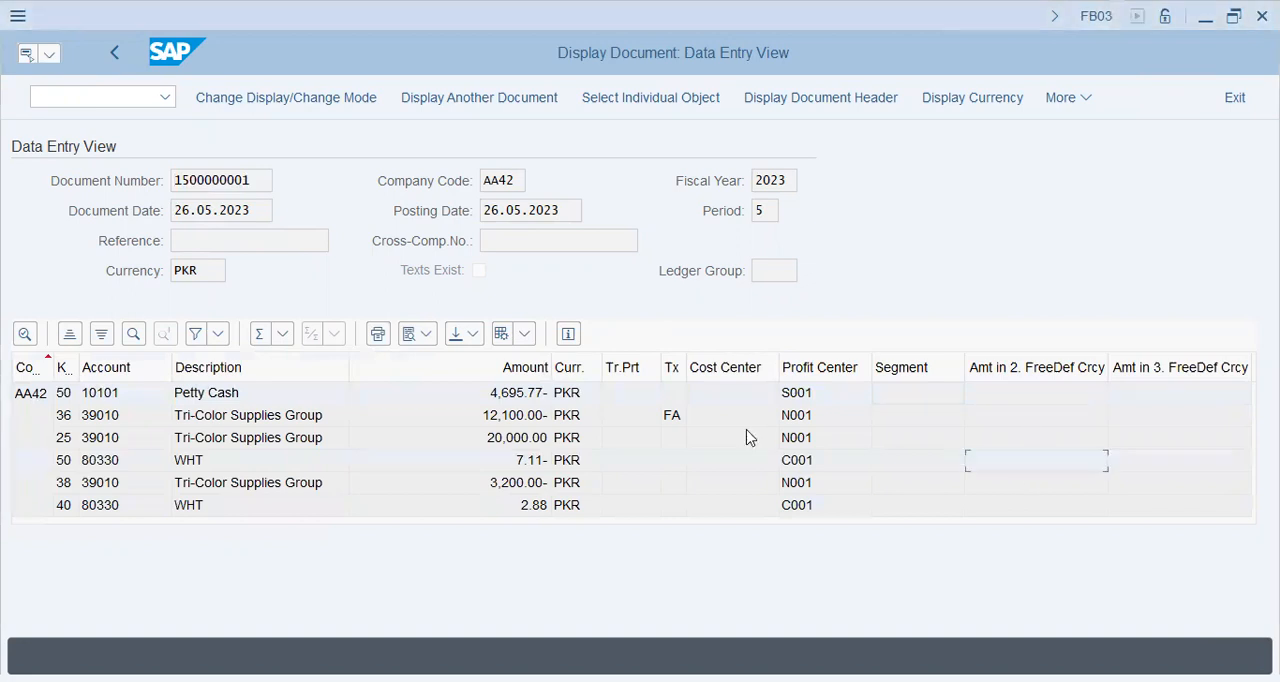